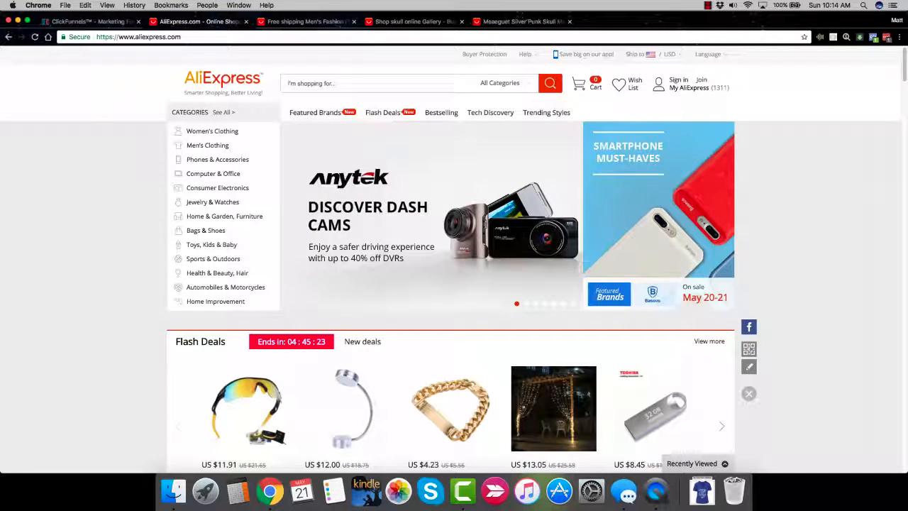
Search AliExpress for "skull" and sort the results by orders.
left_click(333, 83)
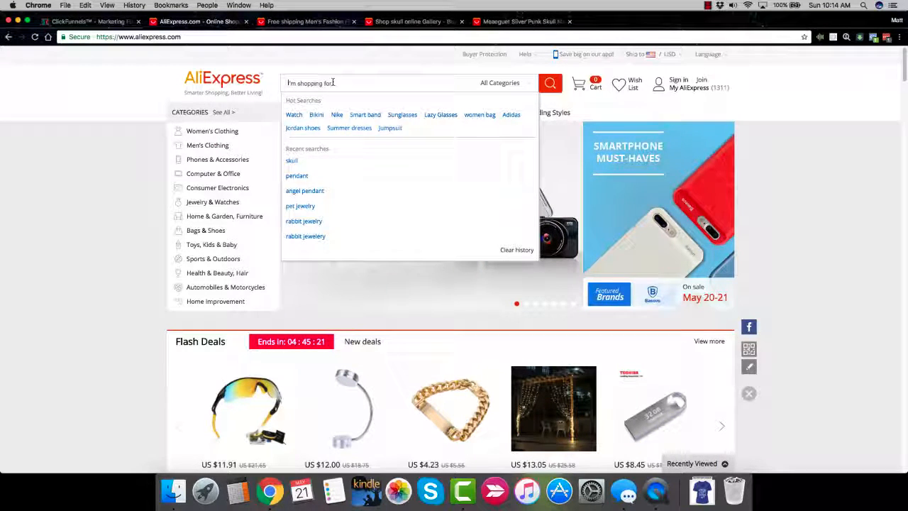
type("skull")
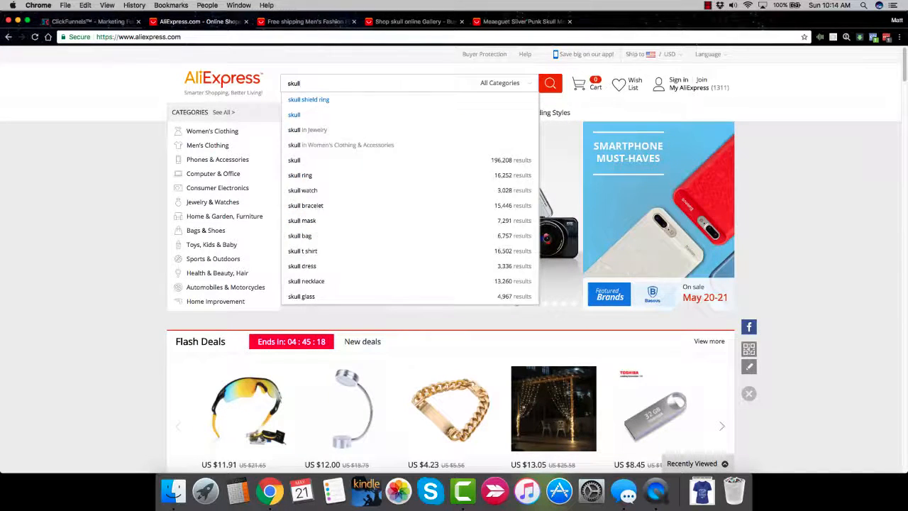
key("Return")
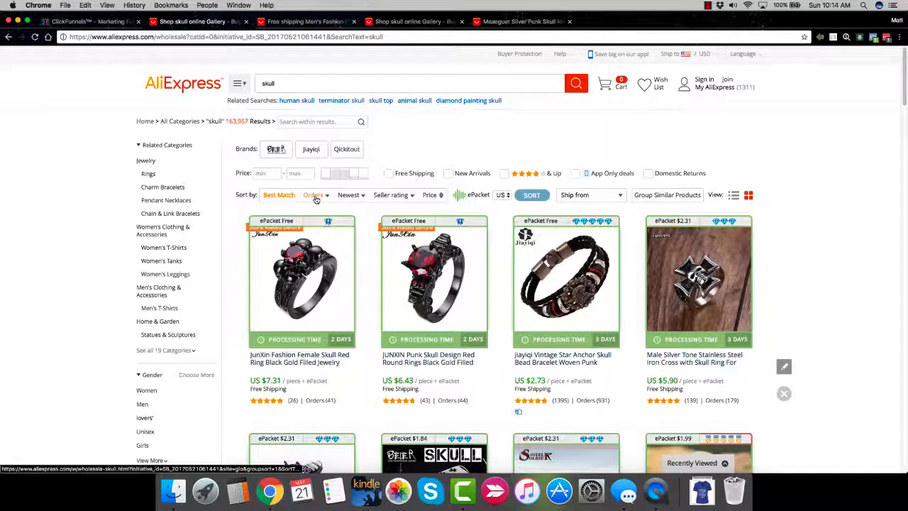
left_click(316, 197)
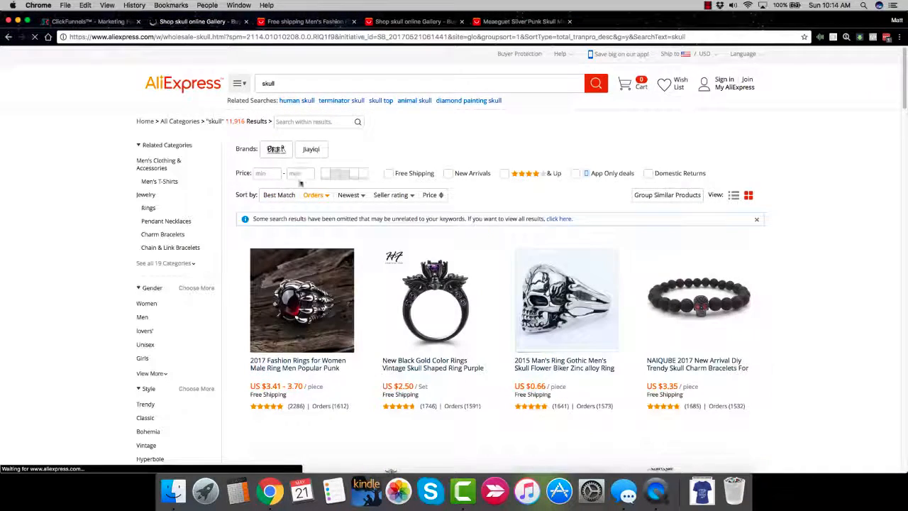
Examine the most-ordered skull jewelry results, comparing their prices, ePacket shipping costs, ratings and order counts.
scroll(332, 198, "down", 3)
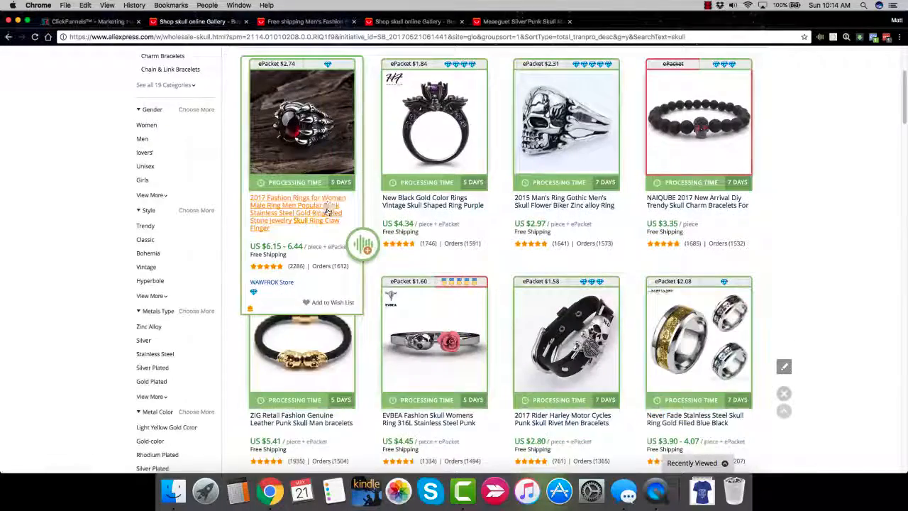
scroll(327, 212, "up", 1)
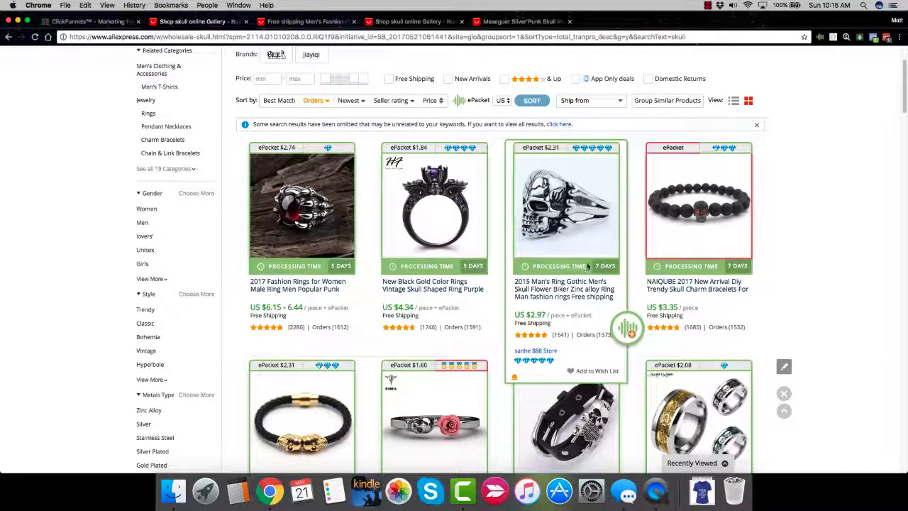
scroll(587, 265, "down", 2)
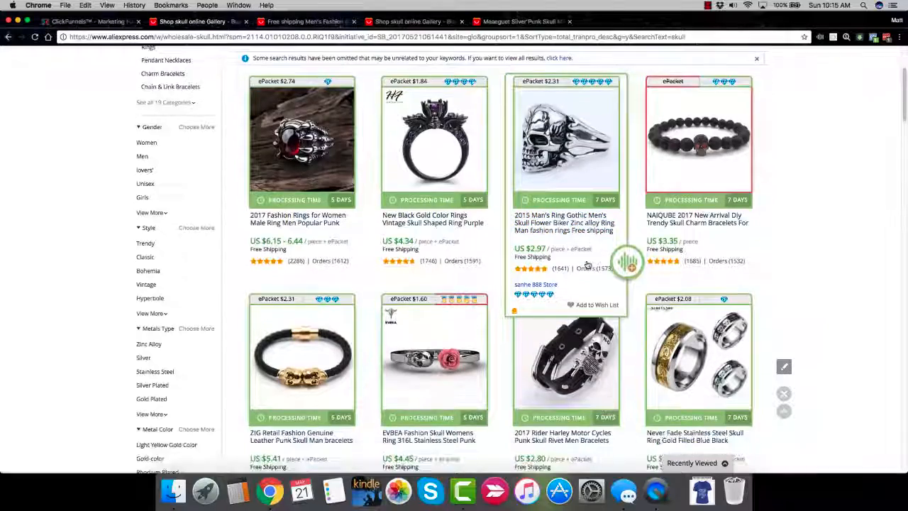
scroll(587, 266, "down", 2)
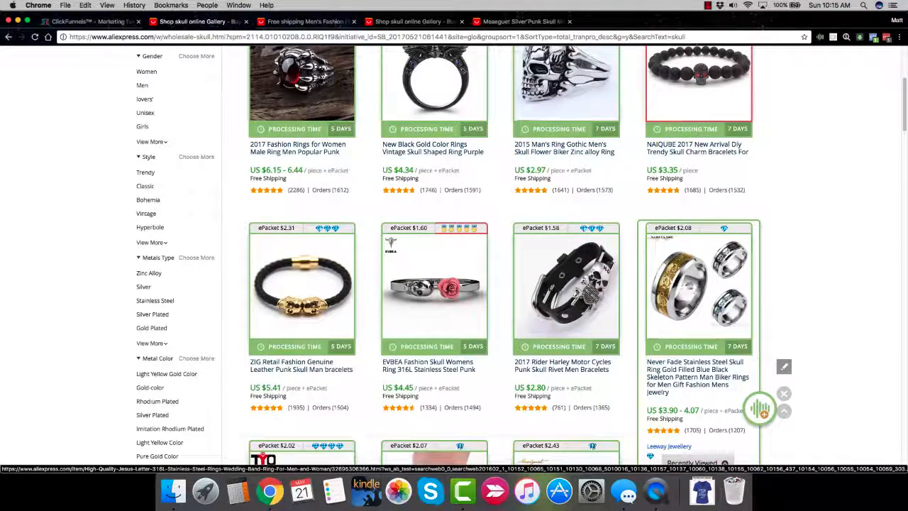
scroll(705, 304, "down", 1)
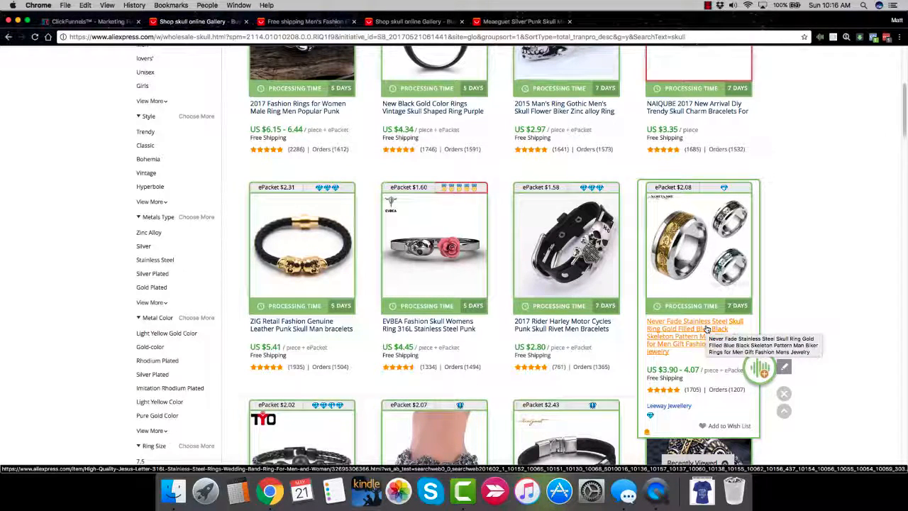
scroll(707, 329, "down", 2)
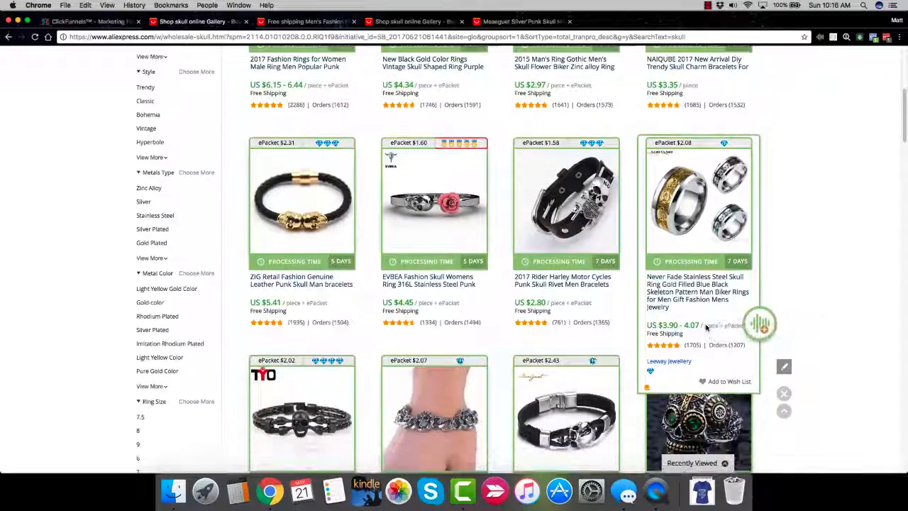
scroll(707, 326, "down", 8)
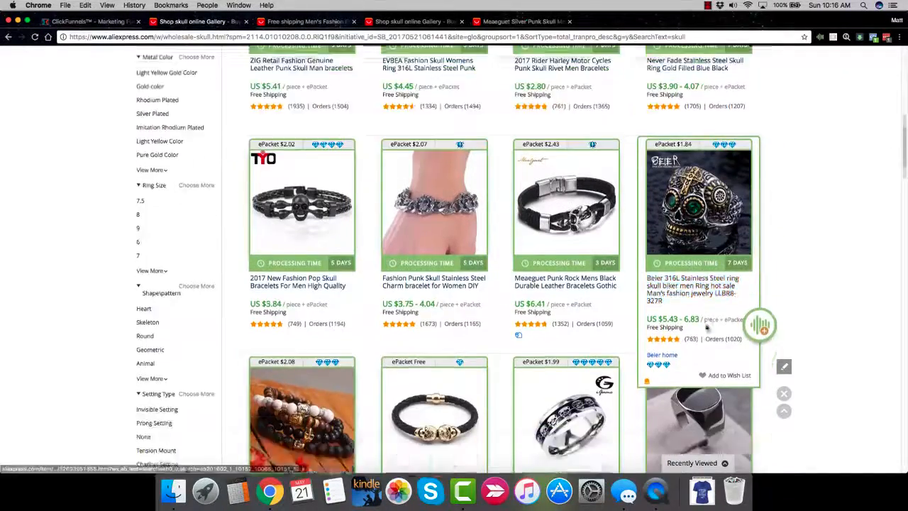
scroll(707, 326, "down", 5)
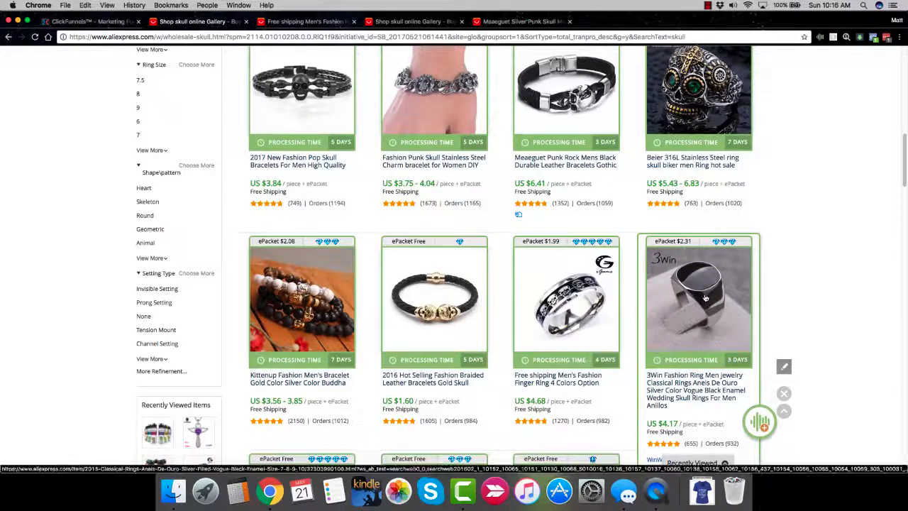
scroll(617, 369, "down", 1)
scroll(616, 369, "down", 2)
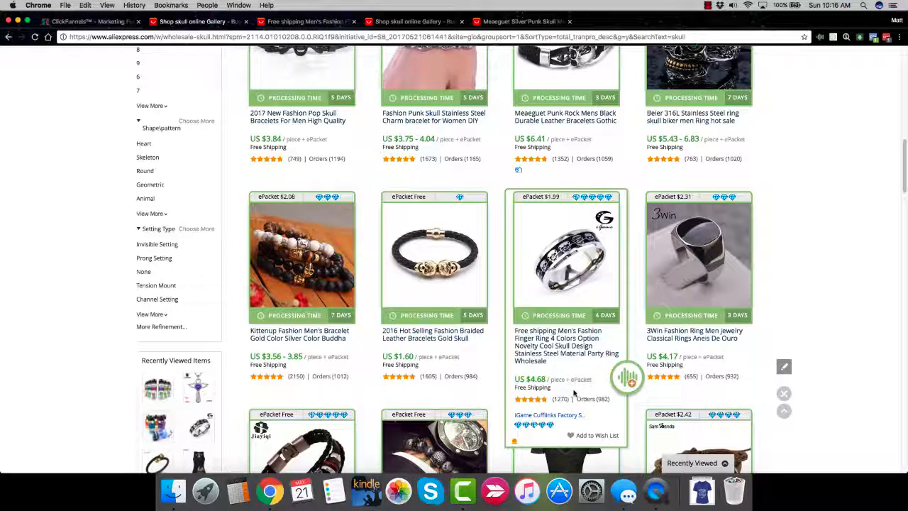
scroll(584, 390, "down", 2)
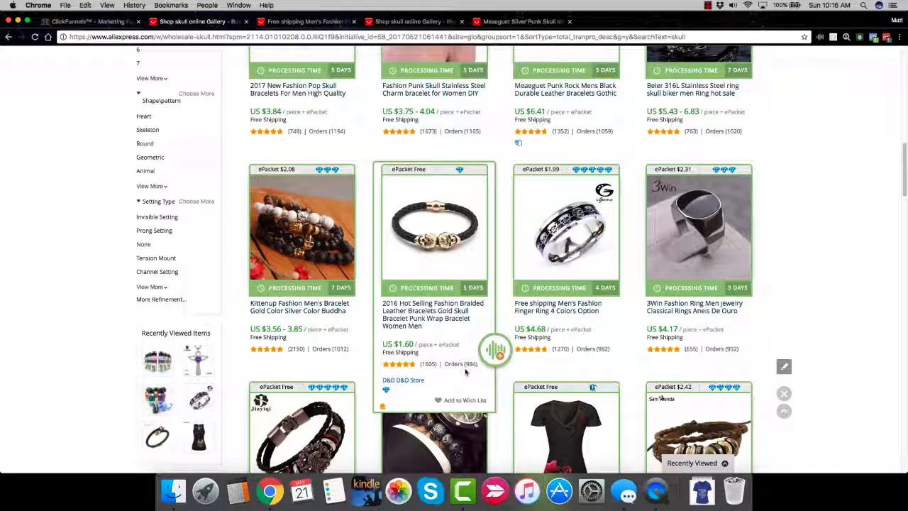
Open the 2016 braided leather gold skull bracelet listing and preview its metal color variants, ending on black with silver skulls.
left_click(432, 318)
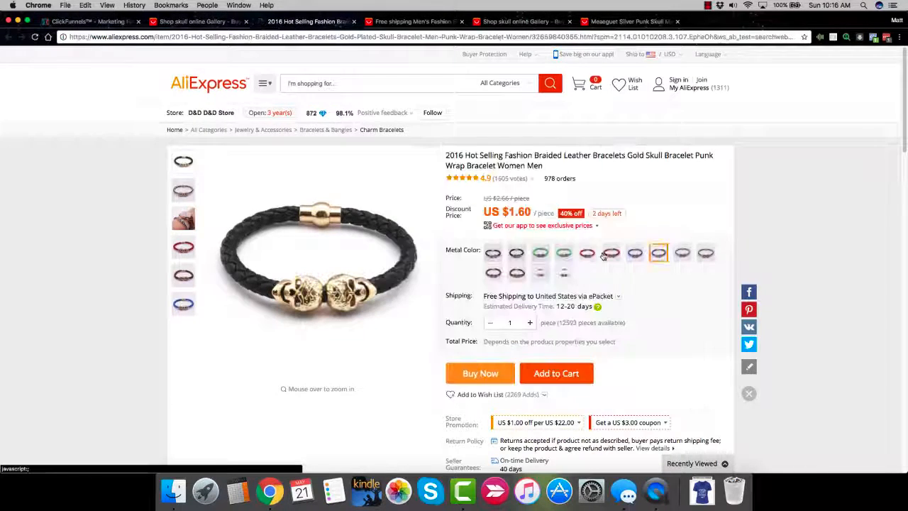
left_click(492, 254)
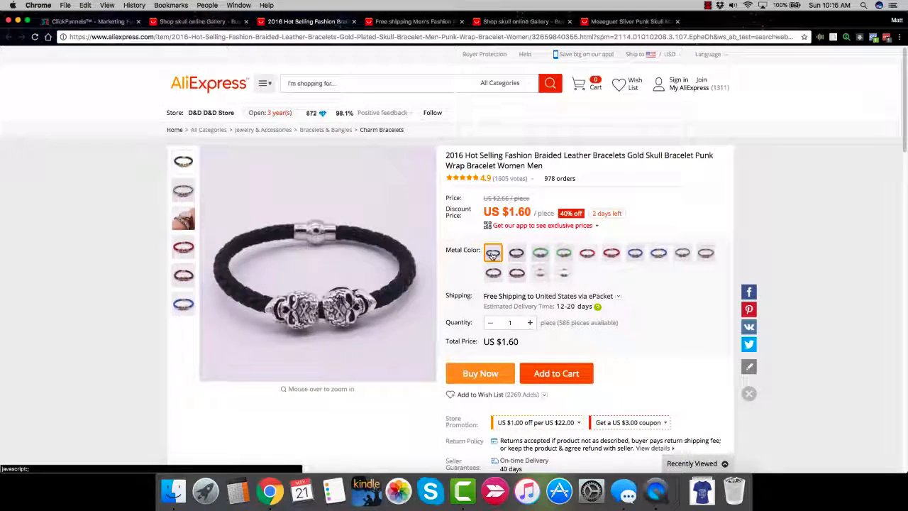
left_click(521, 259)
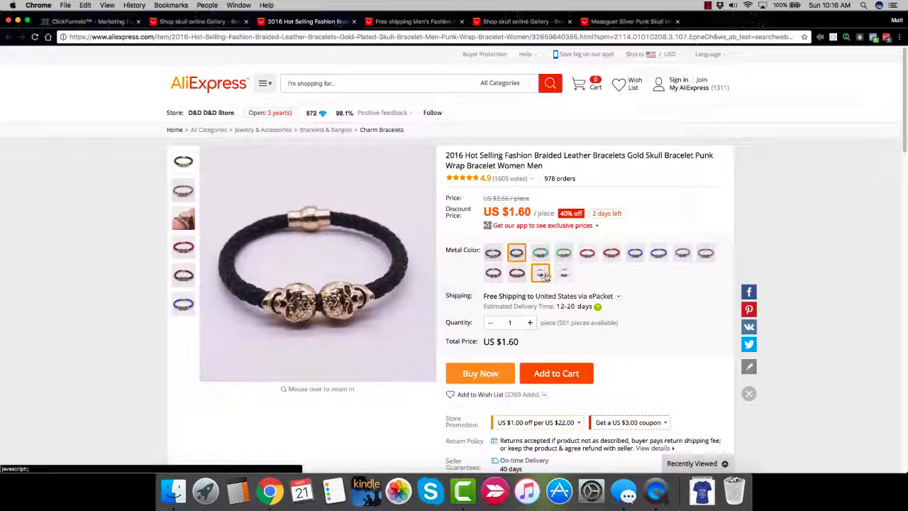
left_click(564, 274)
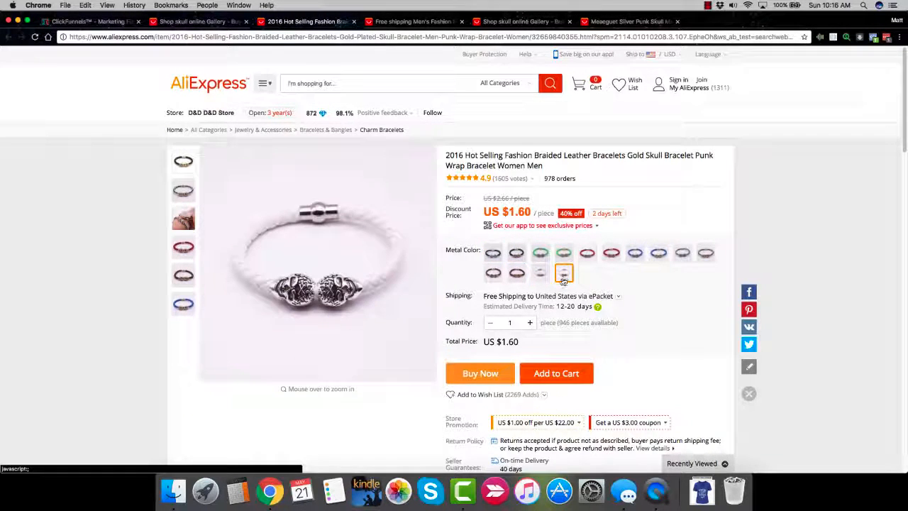
left_click(500, 257)
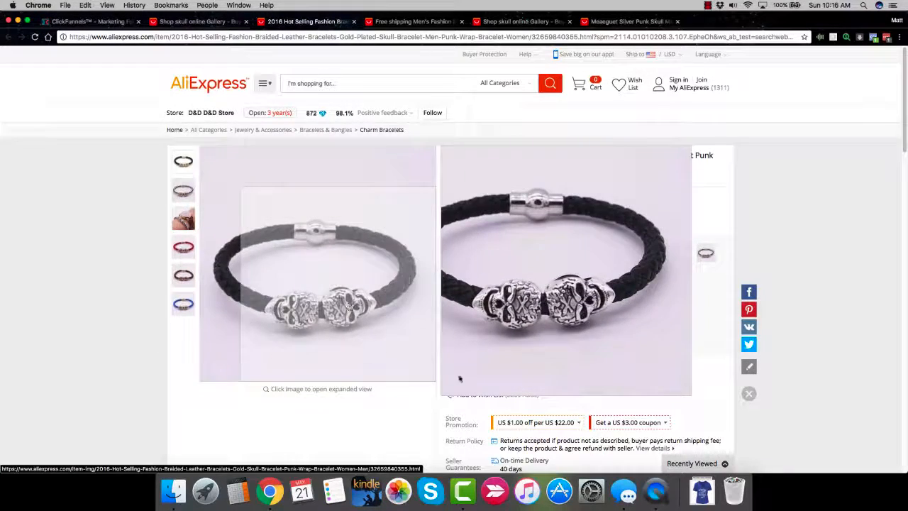
Review the bracelet listing's item specifics, product photo and customer feedback section.
scroll(459, 379, "down", 5)
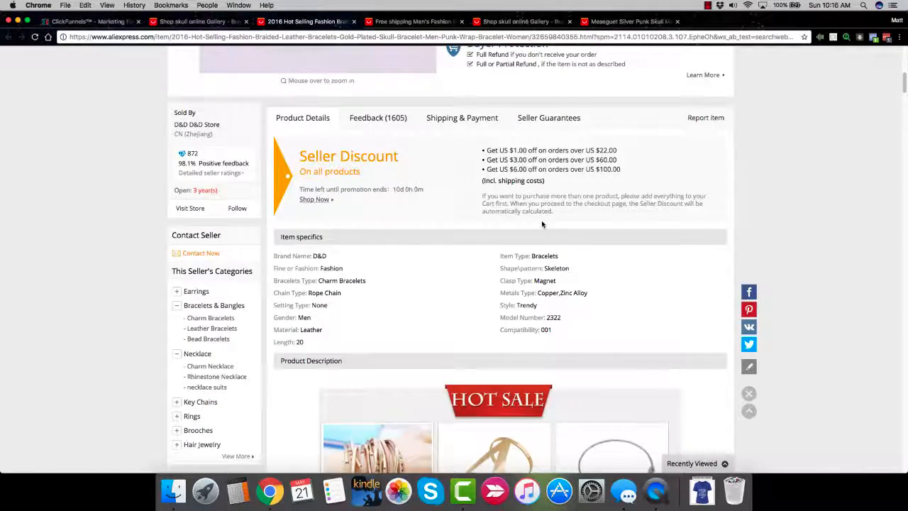
scroll(542, 224, "up", 3)
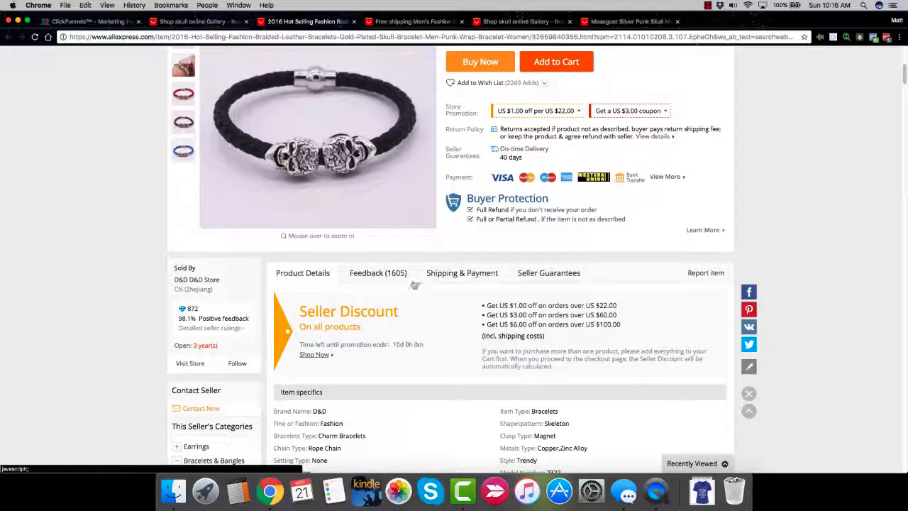
left_click(378, 273)
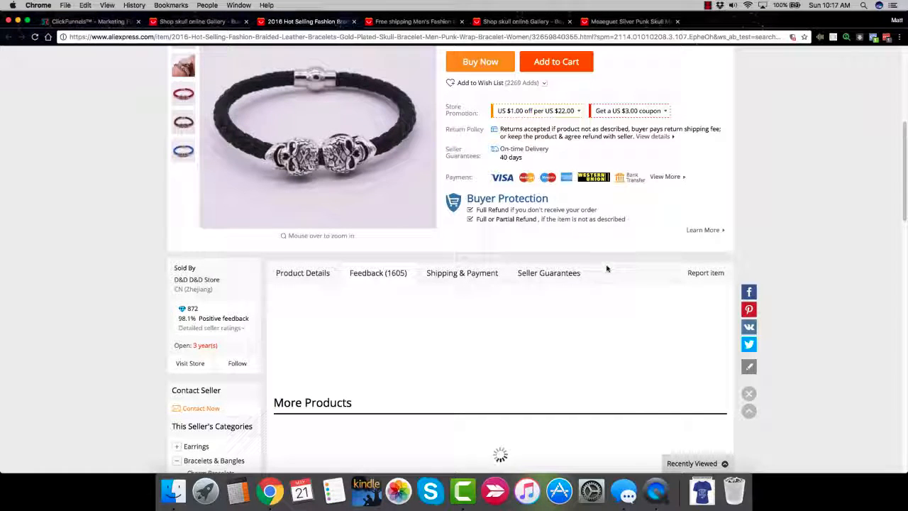
scroll(596, 294, "up", 5)
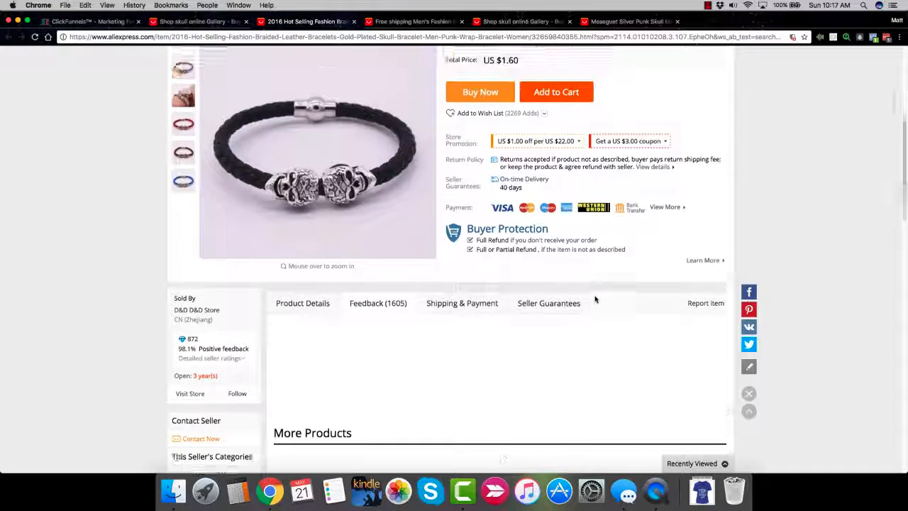
mouse_move(301, 227)
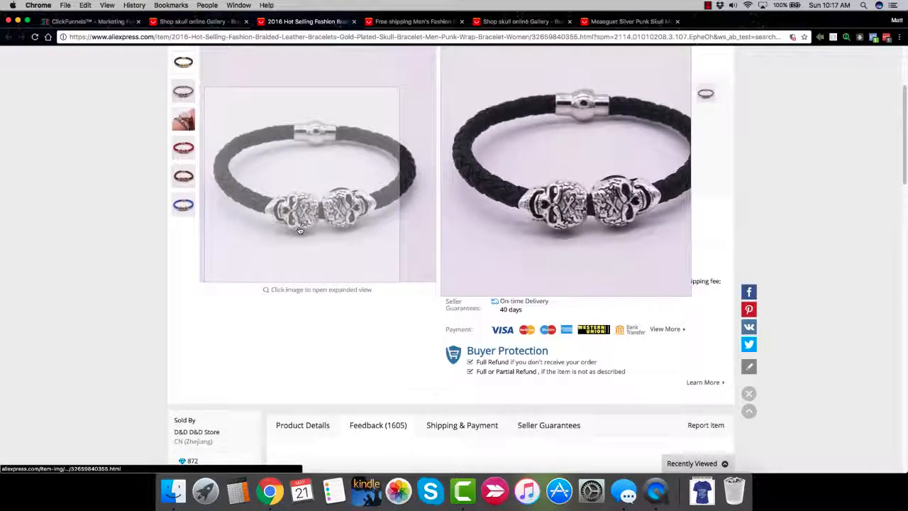
scroll(490, 409, "down", 5)
scroll(490, 410, "down", 1)
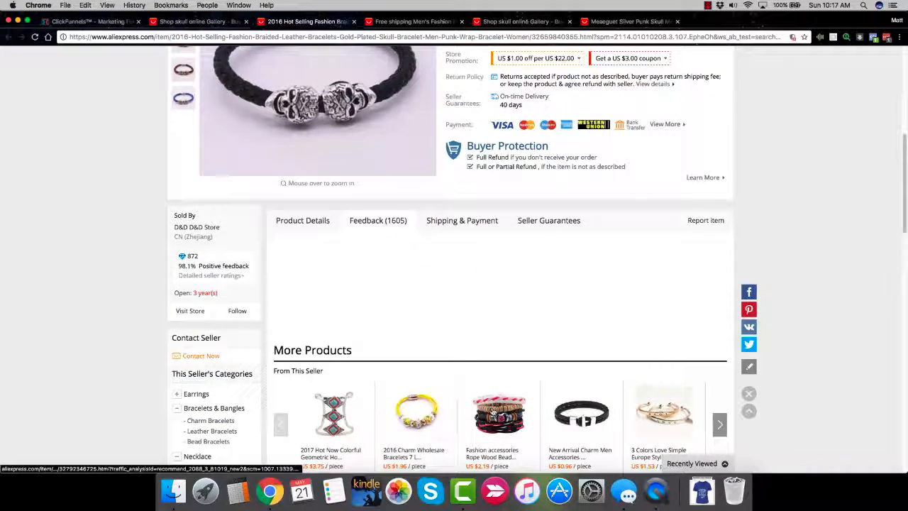
Switch to the already open men's skull finger ring listing and preview its first main stone color.
left_click(399, 22)
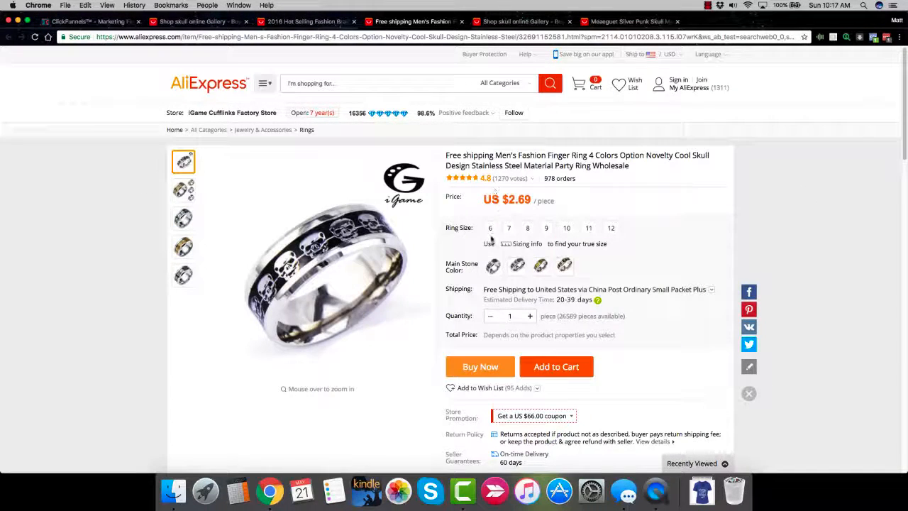
left_click(493, 267)
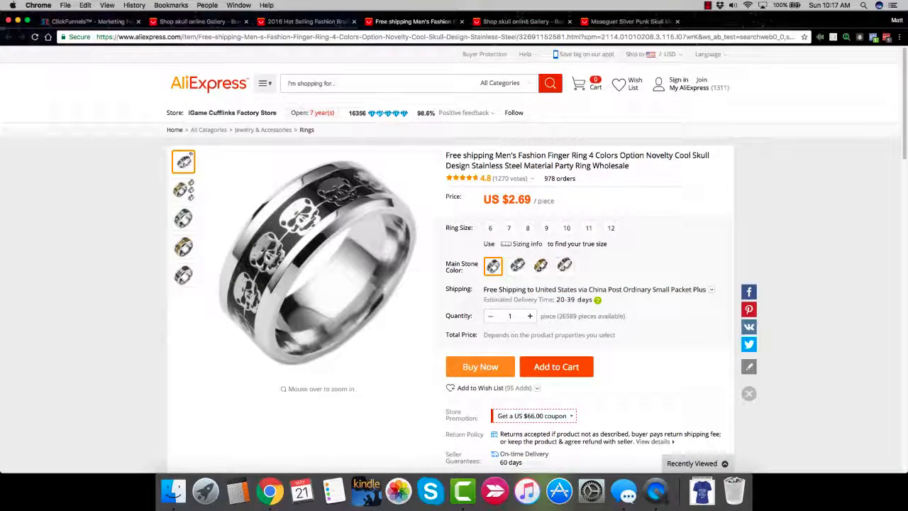
Return to the skull search results sorted by orders and examine further bracelets, rings and T-shirts for price, shipping and order counts.
key("ctrl+shift+Tab")
key("ctrl+shift+Tab")
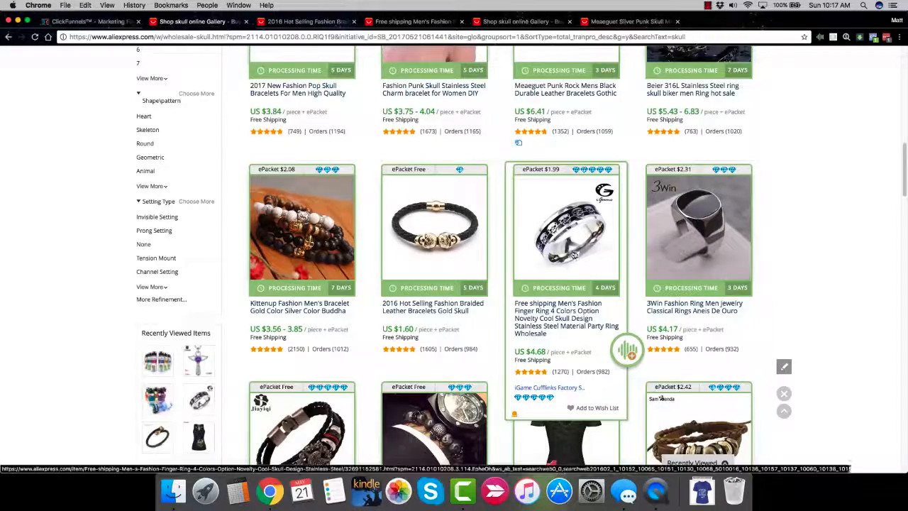
scroll(574, 257, "down", 8)
scroll(561, 303, "down", 7)
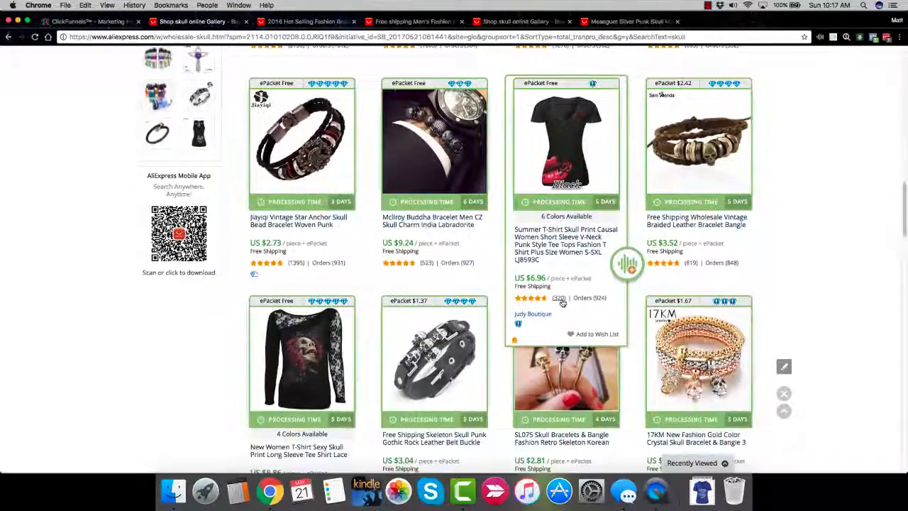
scroll(562, 300, "down", 2)
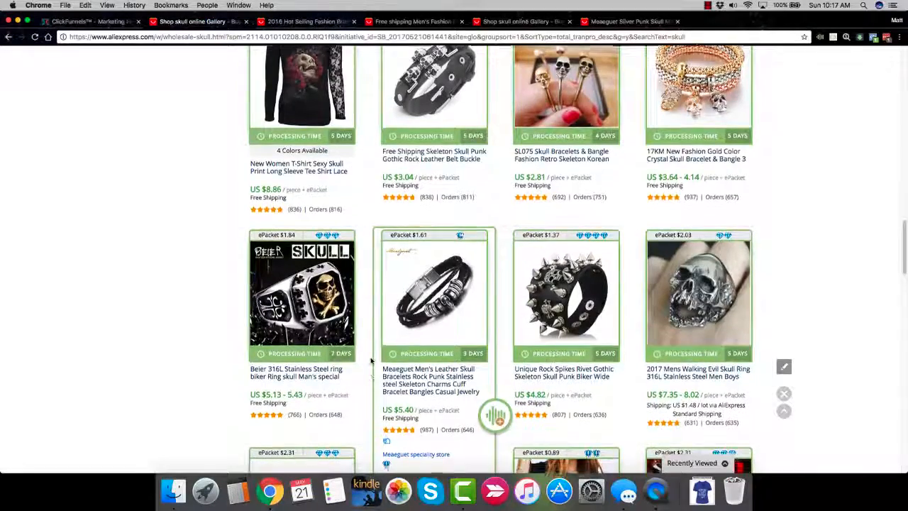
scroll(370, 361, "down", 6)
scroll(370, 362, "down", 5)
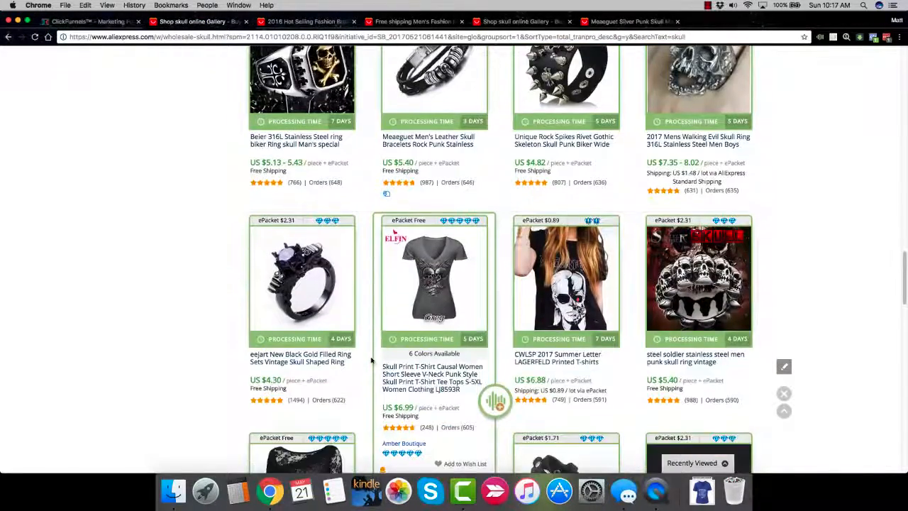
scroll(370, 362, "down", 2)
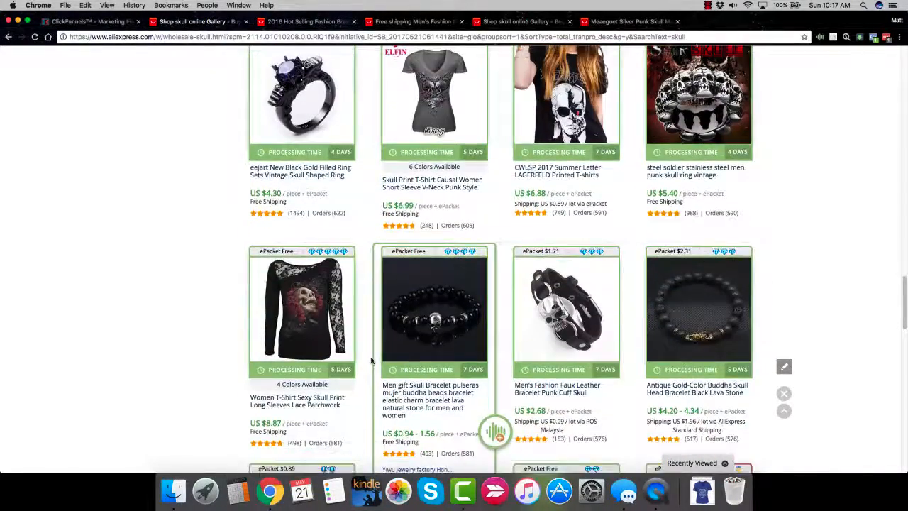
scroll(370, 361, "down", 1)
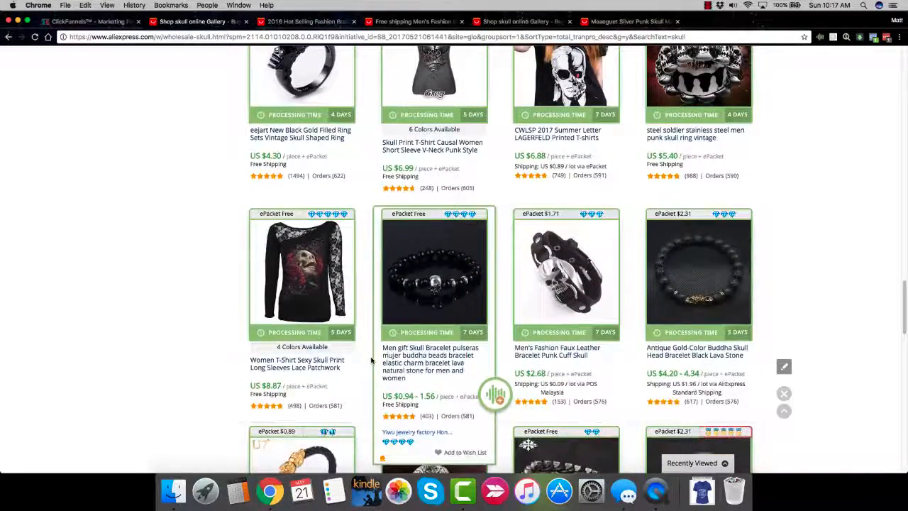
scroll(369, 361, "down", 5)
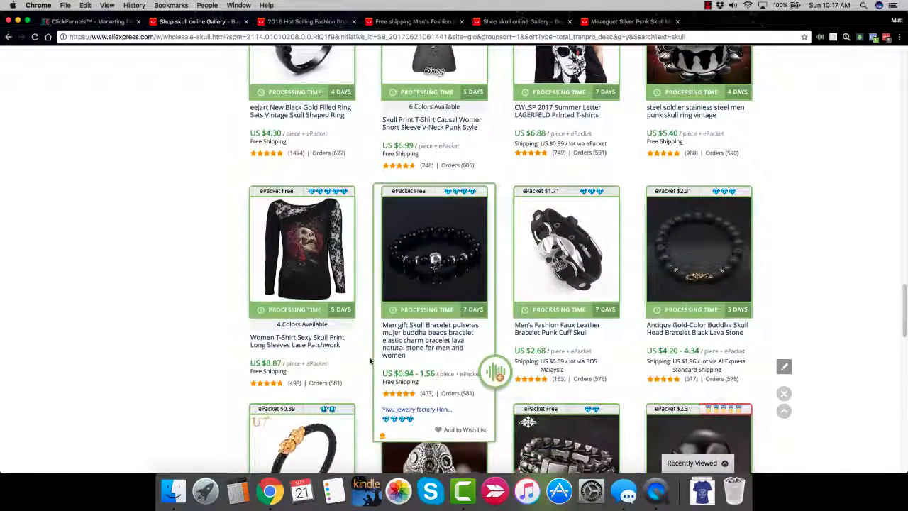
scroll(369, 361, "up", 3)
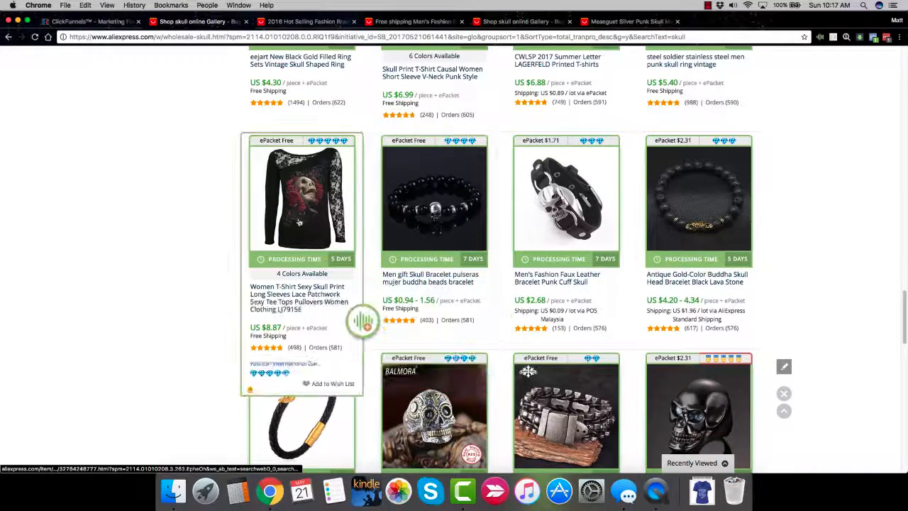
Open the Men gift Skull Bracelet listing and preview its metal color variants, ending on the black lava stone with the silver skull.
left_click(433, 288)
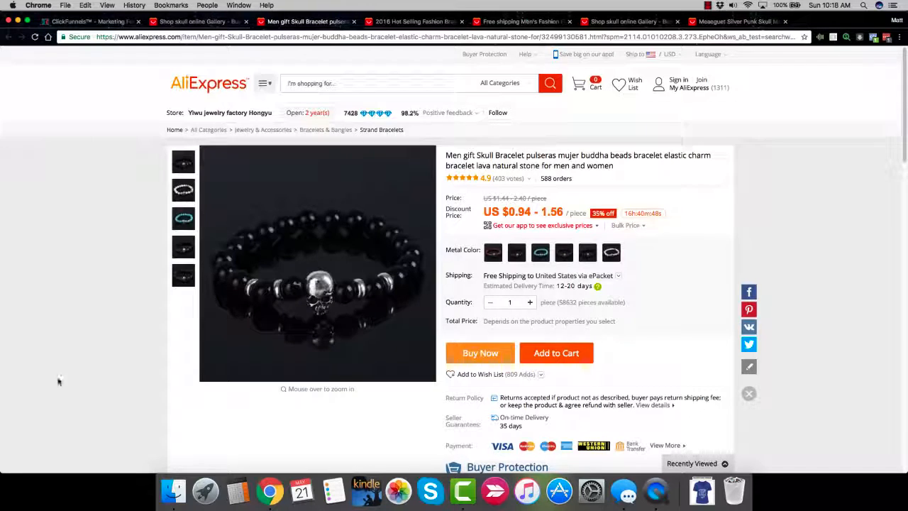
left_click(543, 256)
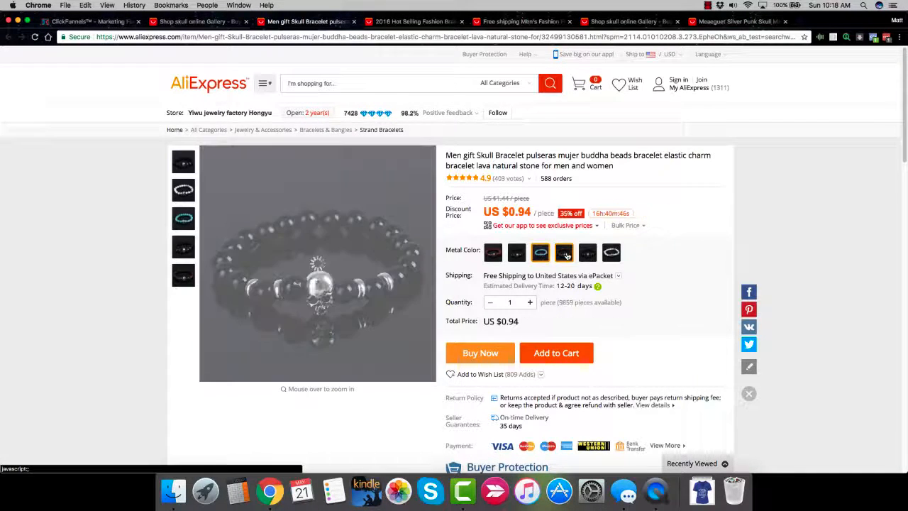
left_click(587, 252)
left_click(612, 256)
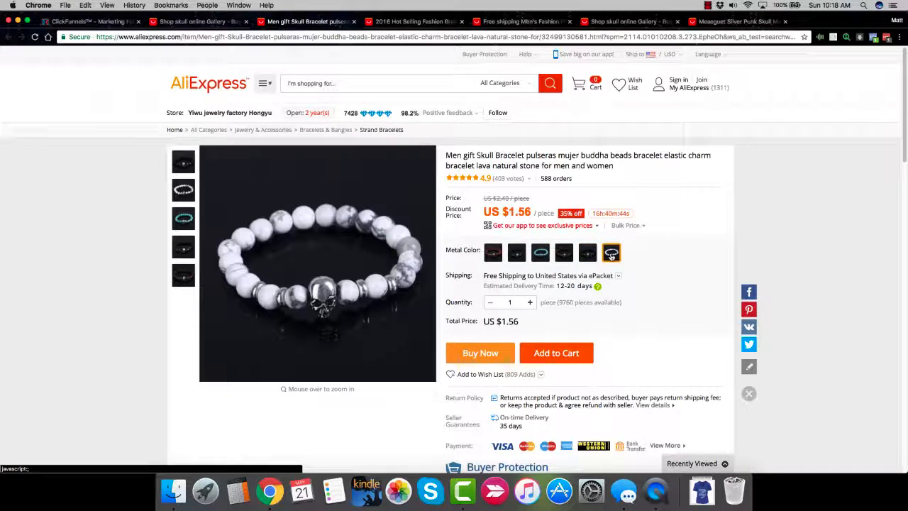
left_click(510, 253)
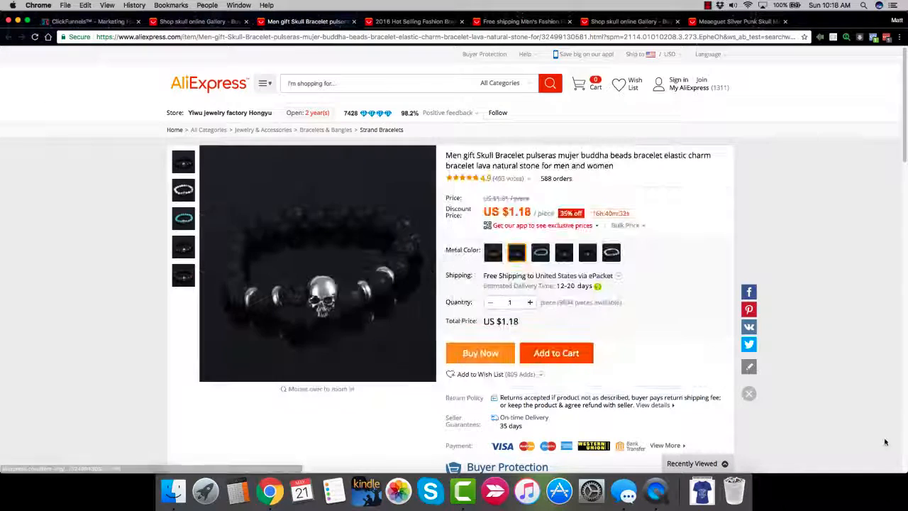
Close the four leftover product and search pages, keeping the funnel, the skull search results and the current bracelet listing open.
left_click(461, 22)
left_click(462, 22)
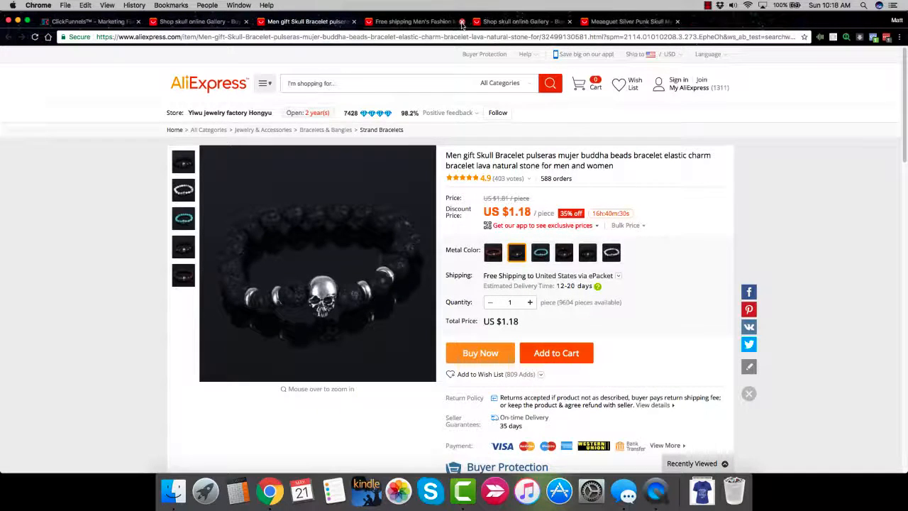
left_click(462, 22)
left_click(462, 22)
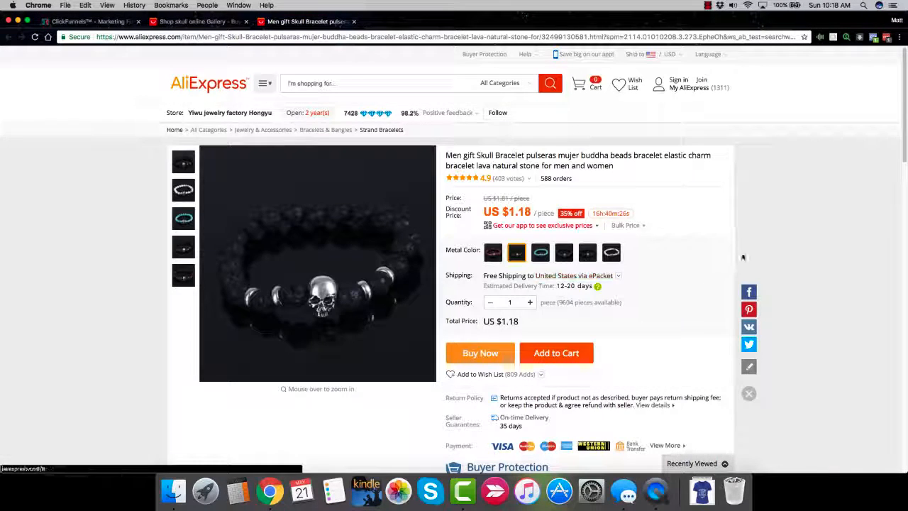
Switch to ClickFunnels, open the Get Your Thing order form page for editing, and return to the skull bracelet listing.
left_click(79, 23)
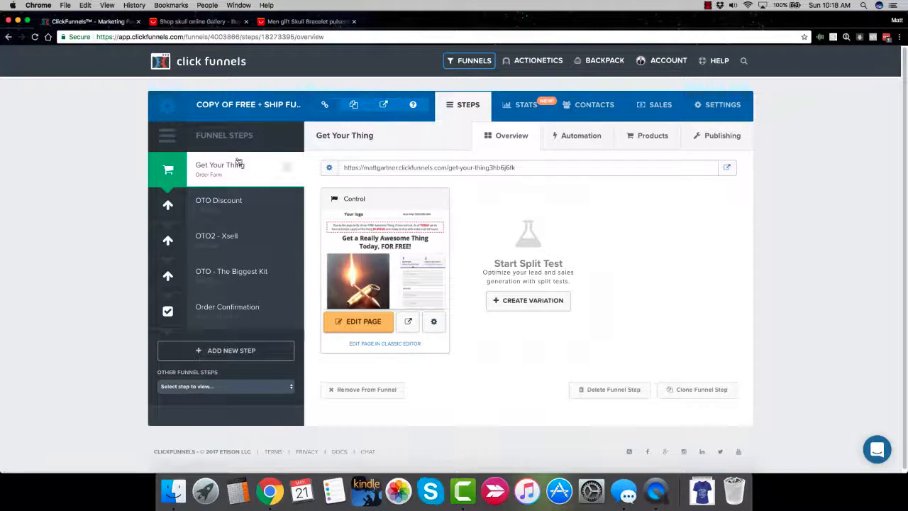
left_click(366, 323)
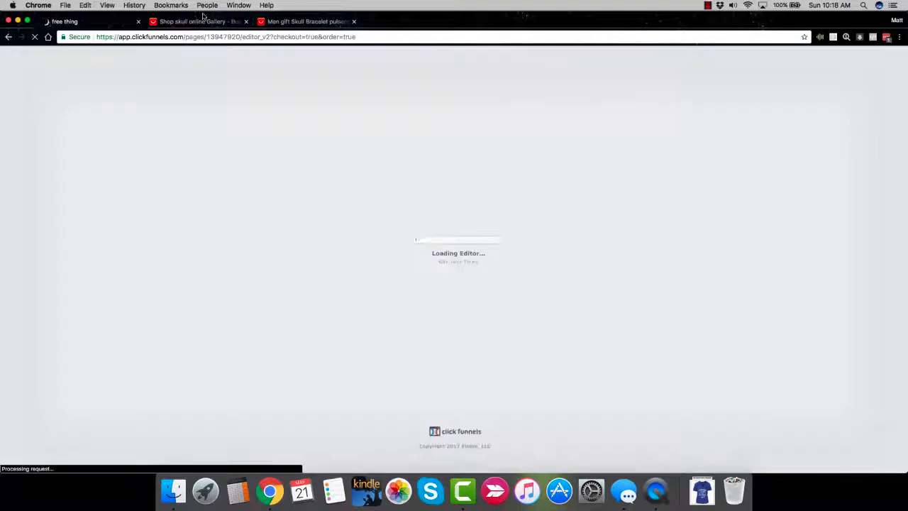
left_click(208, 23)
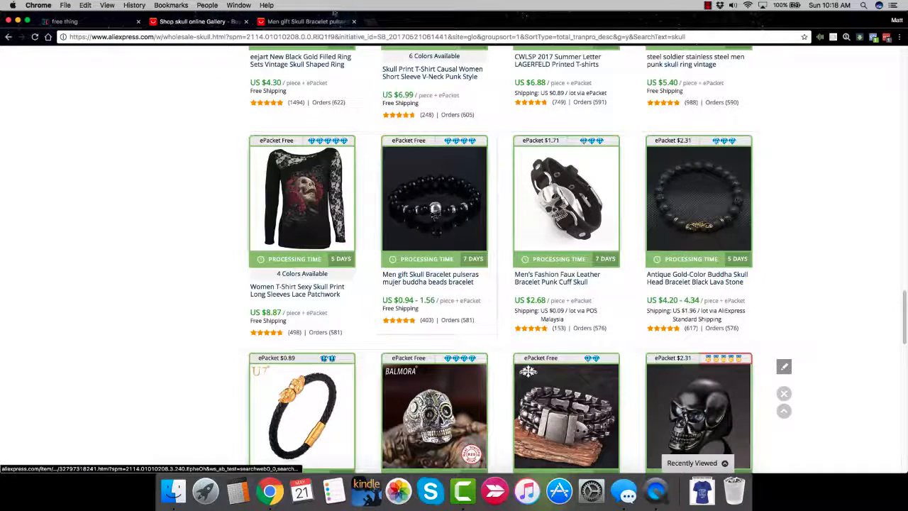
left_click(320, 27)
Capture the black skull bracelet's main product photo as a screen snap in Skitch, framed to the photo's edges.
right_click(339, 196)
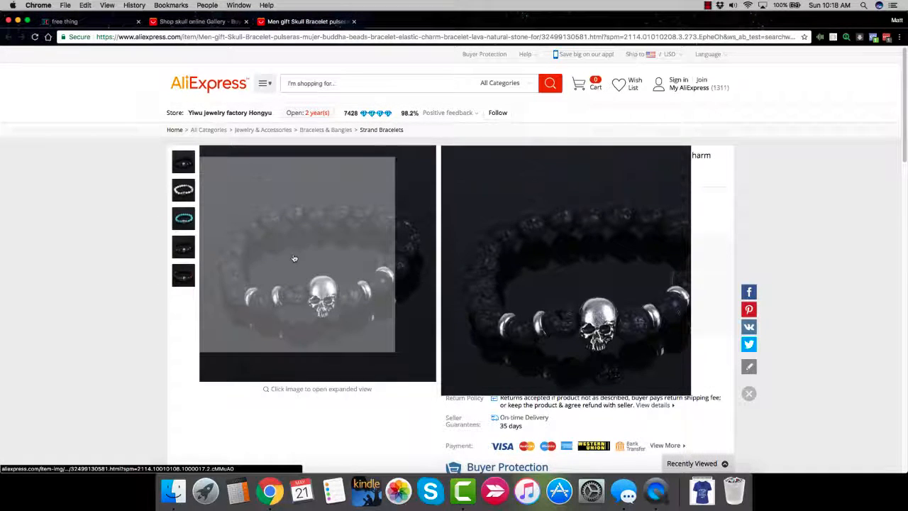
left_click(495, 491)
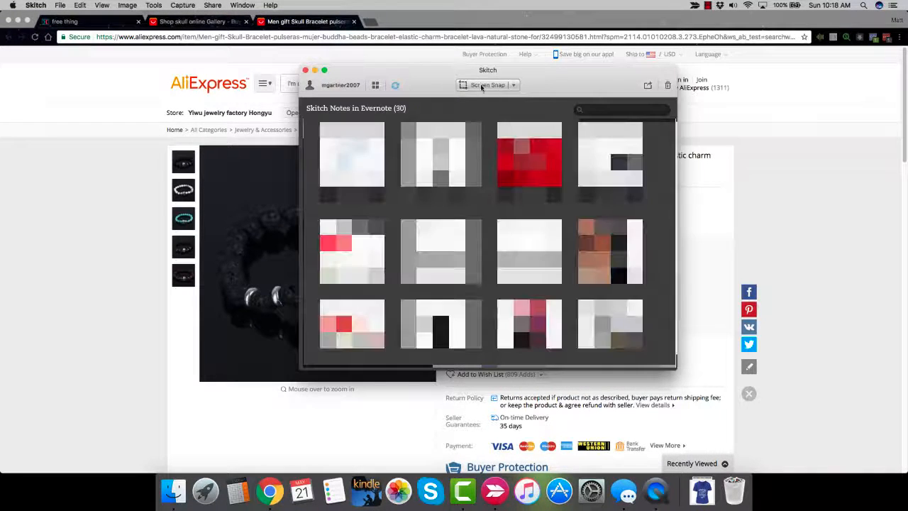
left_click(484, 86)
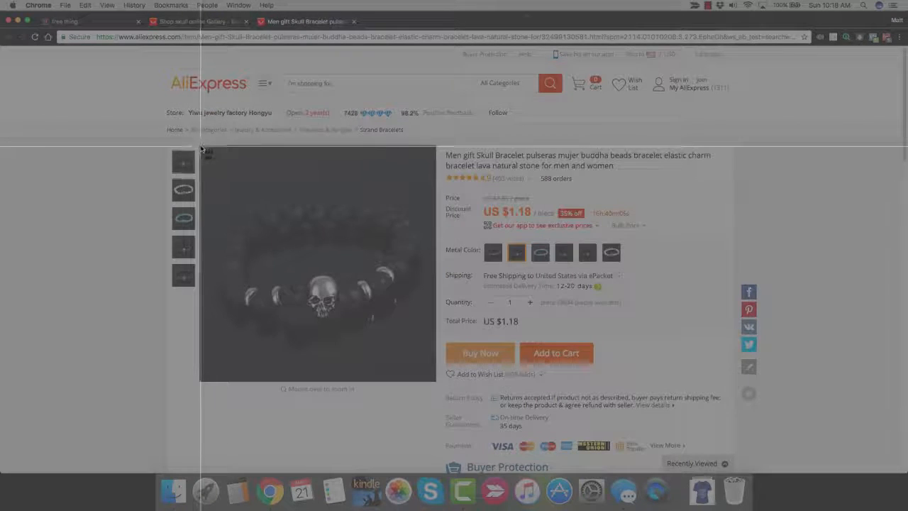
left_click_drag(200, 146, 436, 381)
left_click(436, 381)
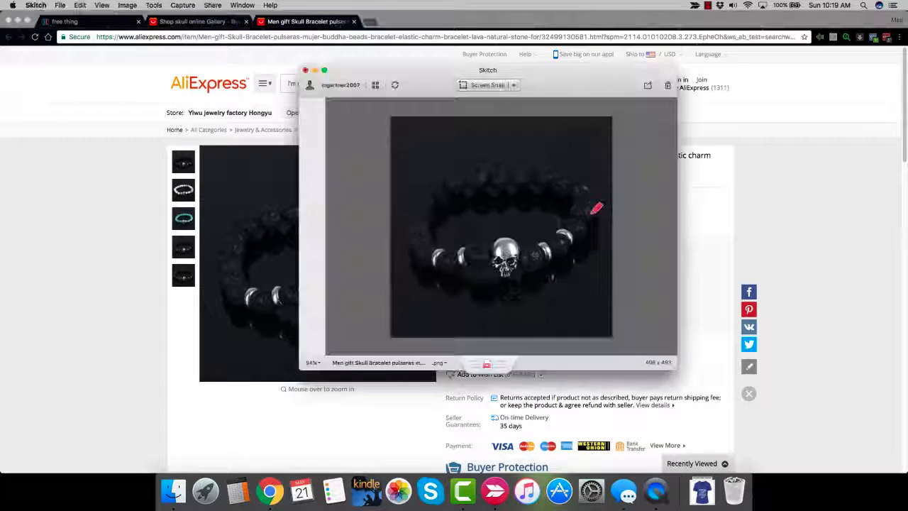
Export the bracelet snap as a PNG from Skitch to the Desktop folder and close the Skitch window.
left_click_drag(495, 369, 907, 285)
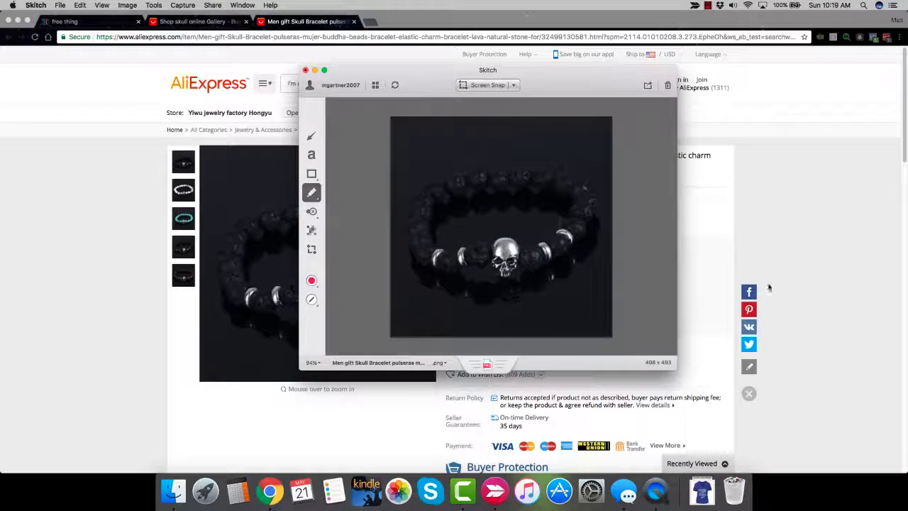
left_click_drag(495, 368, 907, 255)
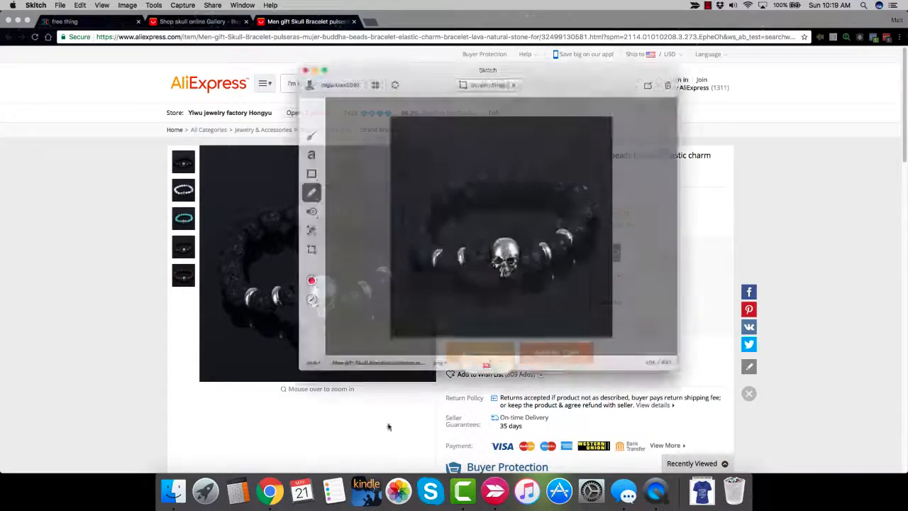
left_click(174, 489)
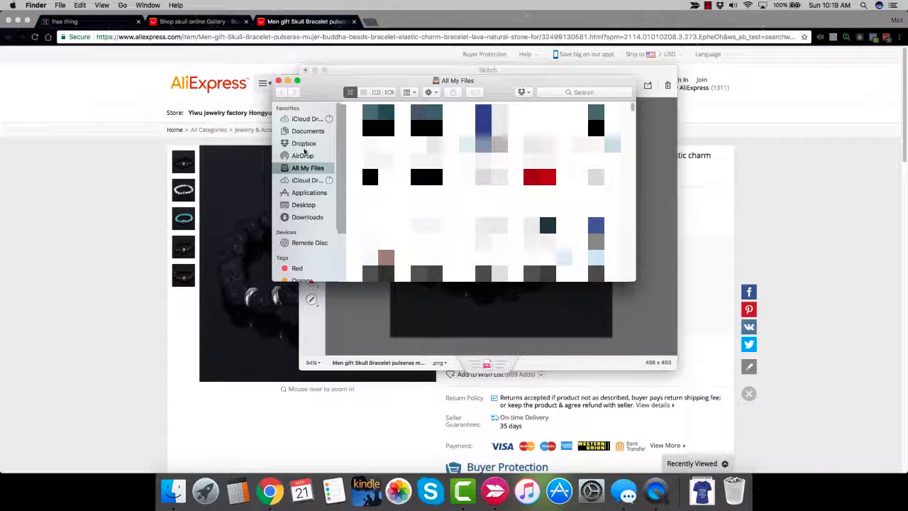
left_click(299, 206)
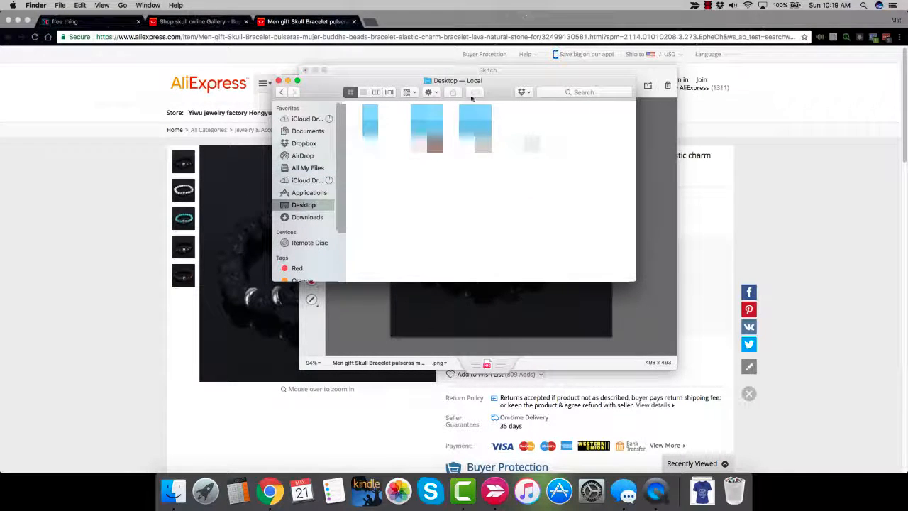
left_click_drag(501, 89, 526, 1)
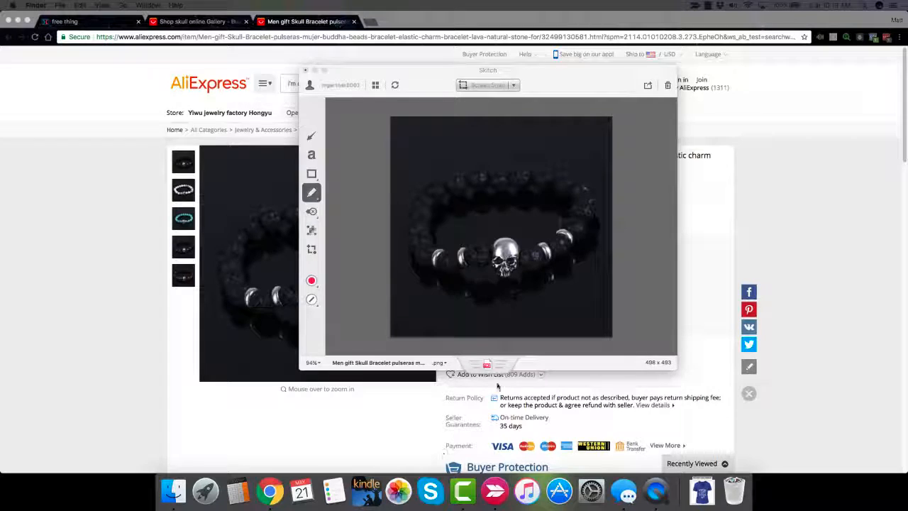
left_click_drag(488, 364, 907, 363)
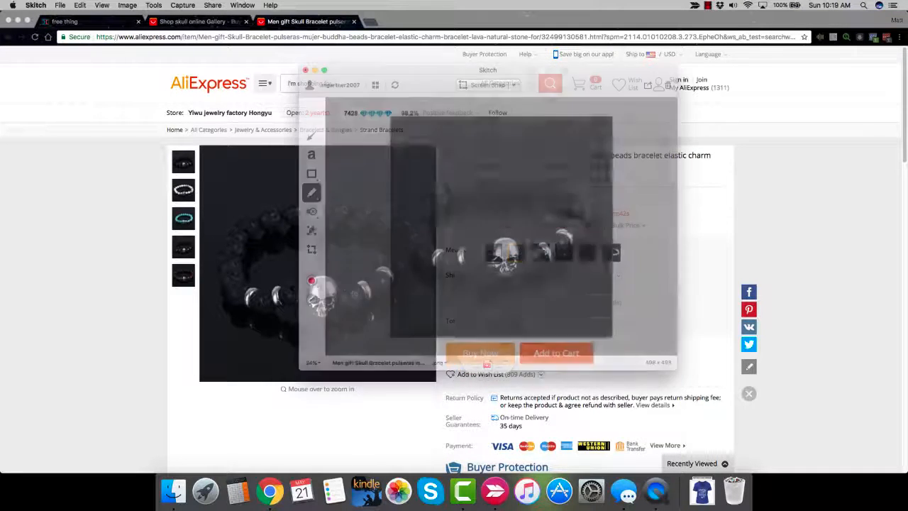
left_click(305, 70)
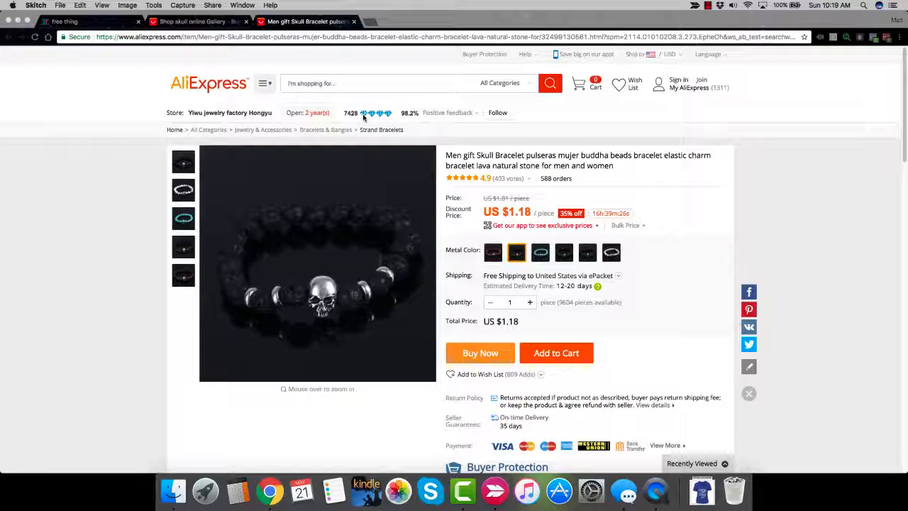
Review the bracelet listing's item specifics, product photos, packaging details, transaction history and related products.
scroll(616, 215, "down", 20)
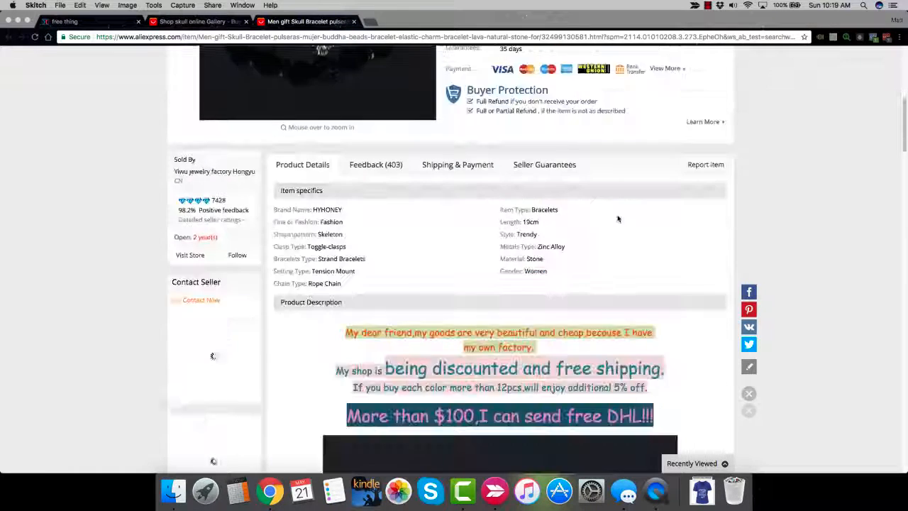
scroll(616, 215, "down", 20)
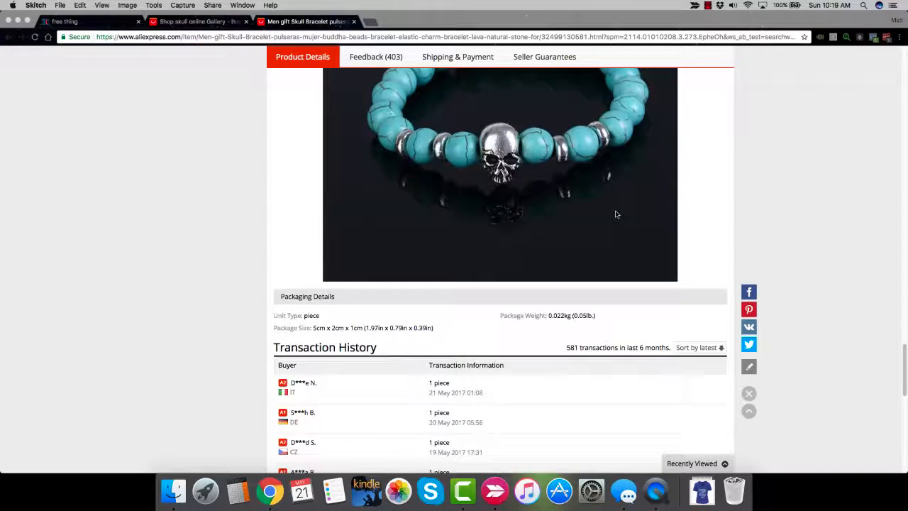
scroll(616, 214, "down", 10)
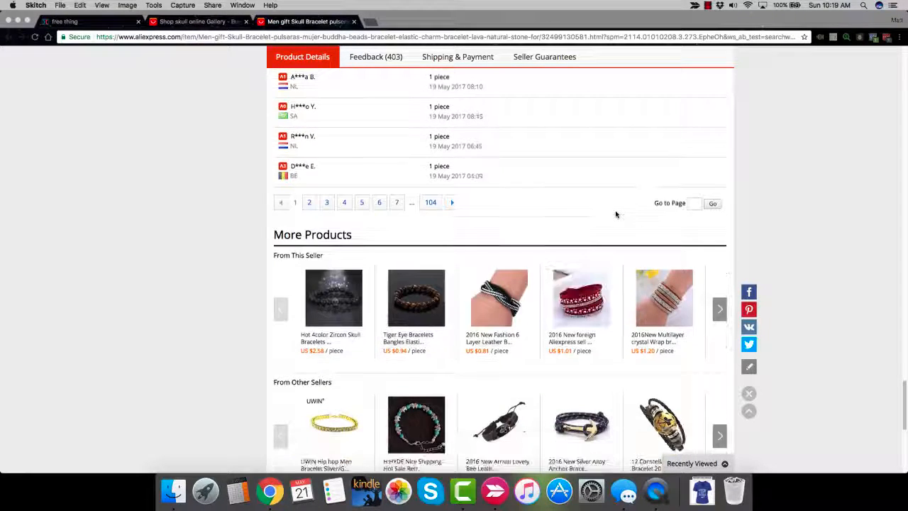
scroll(616, 215, "up", 20)
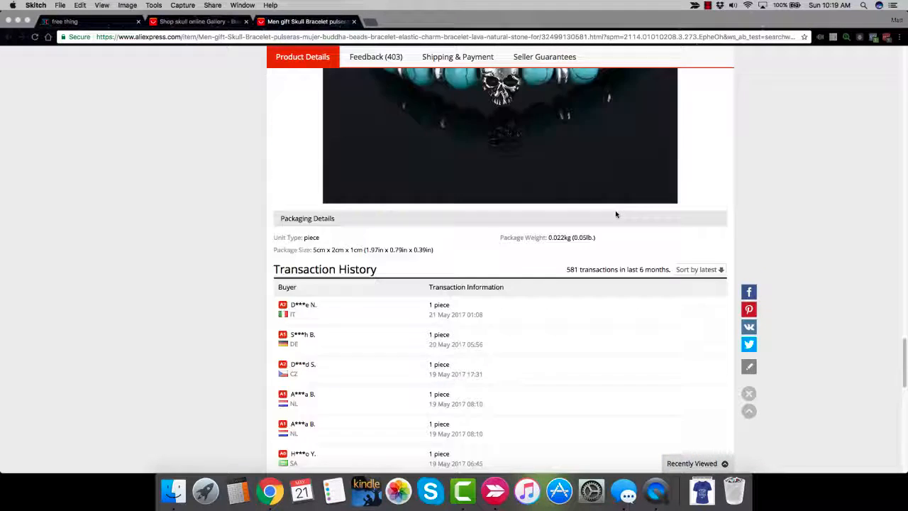
scroll(615, 213, "up", 2)
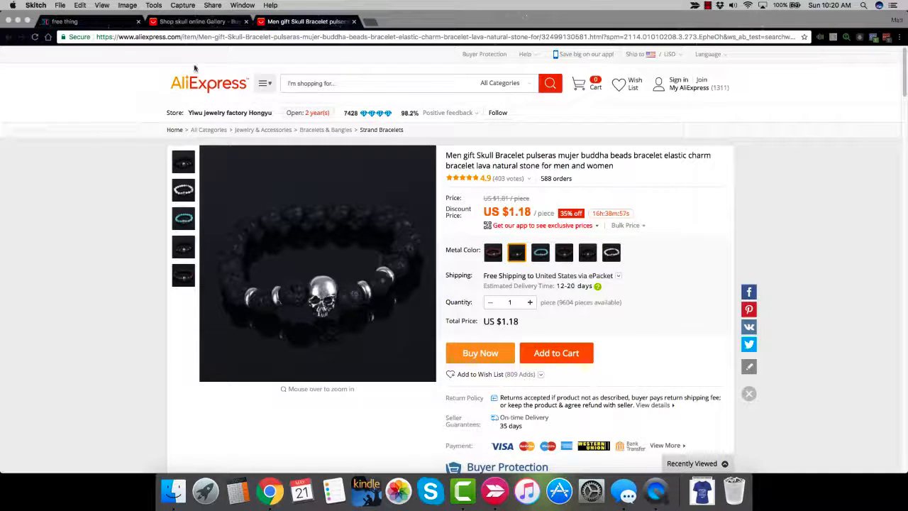
Open the bracelet seller's store, Yiwu jewelry factory Hongyu, and list all of its products.
left_click(288, 25)
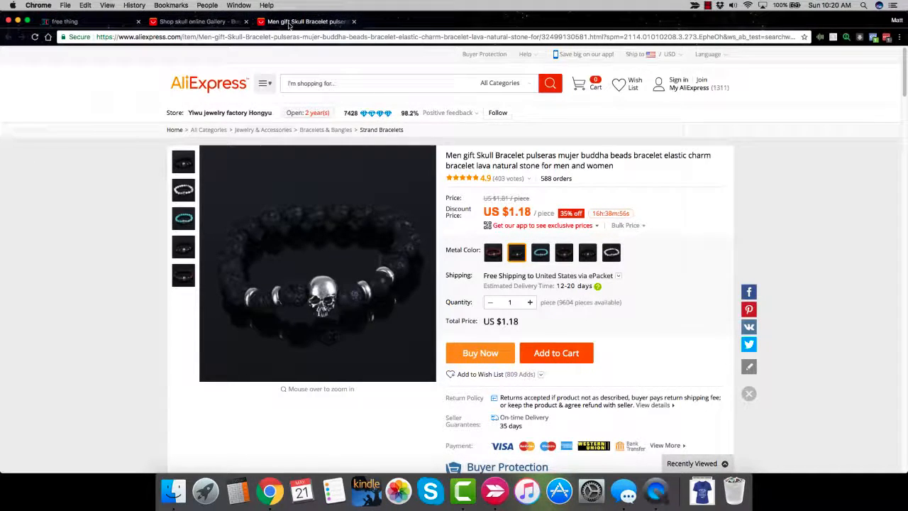
left_click(217, 23)
left_click(283, 23)
mouse_move(239, 120)
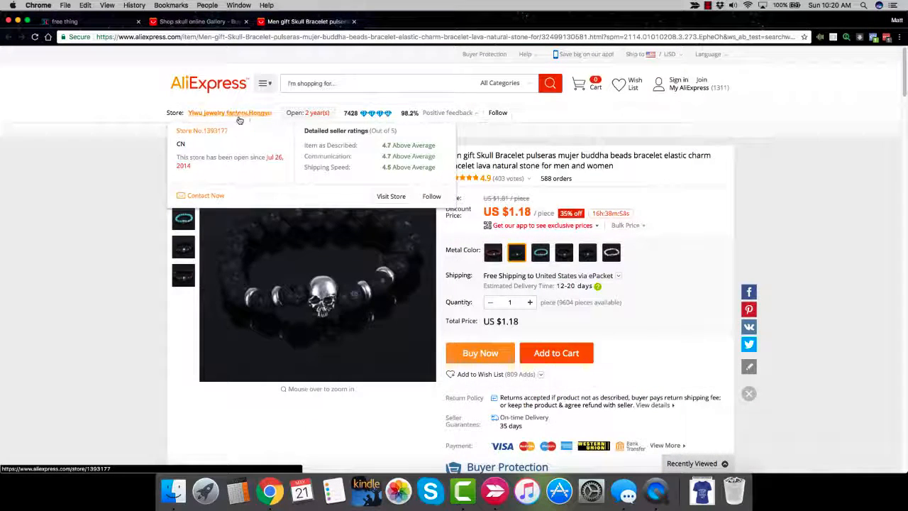
left_click(254, 116)
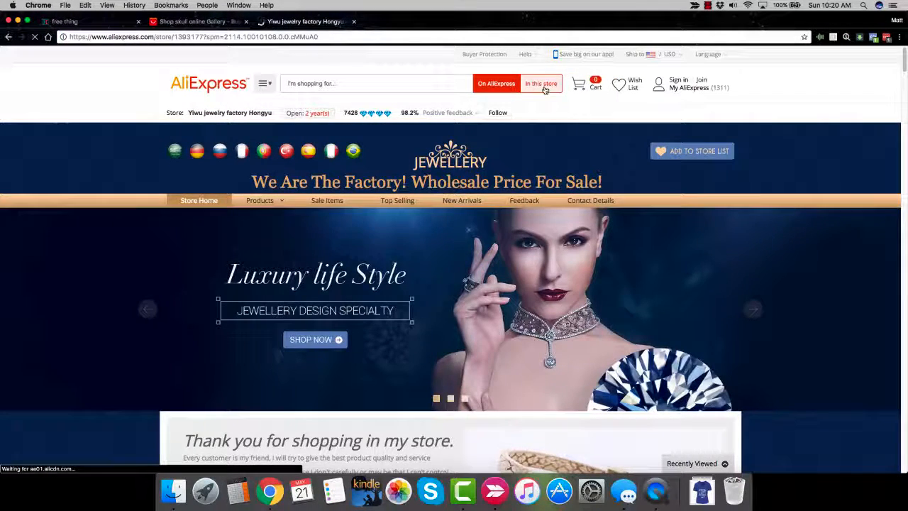
left_click(542, 85)
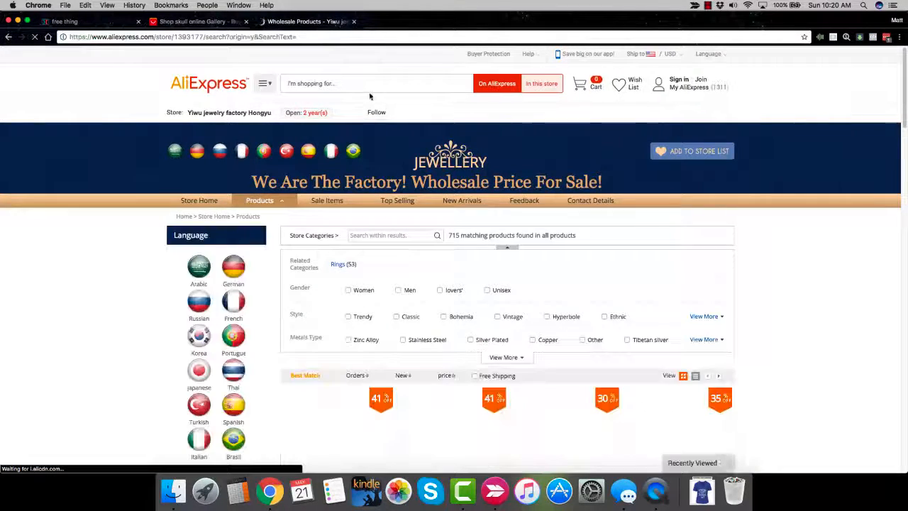
Try to find the store's skull items by searching for "skull" and sorting by orders, and return to the store's product list.
left_click(366, 86)
type("skull")
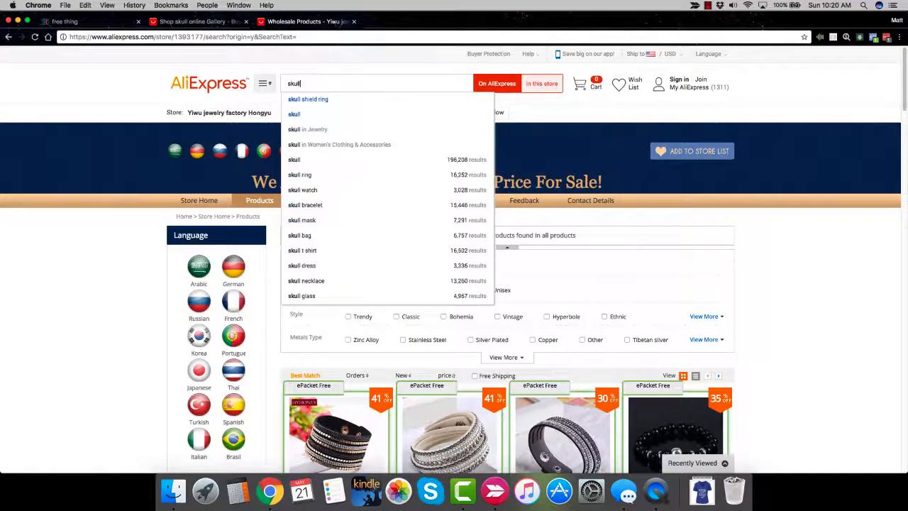
key("Return")
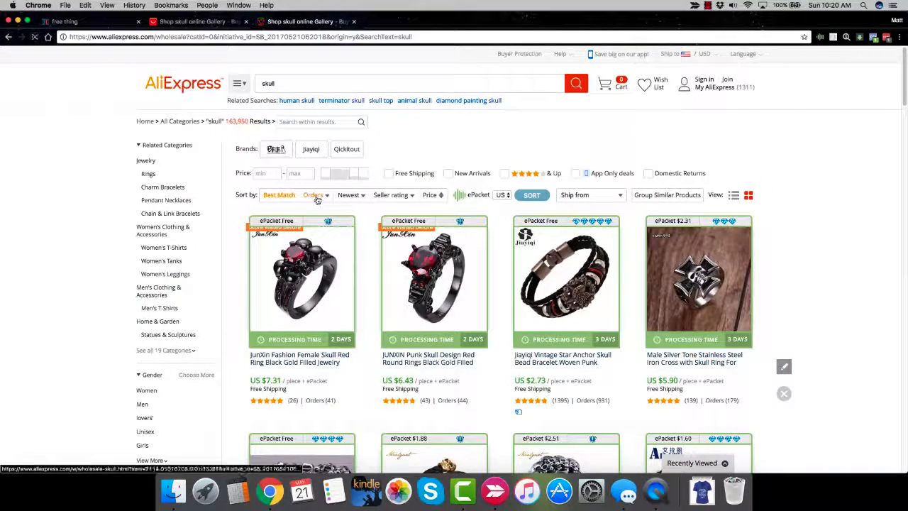
left_click(314, 195)
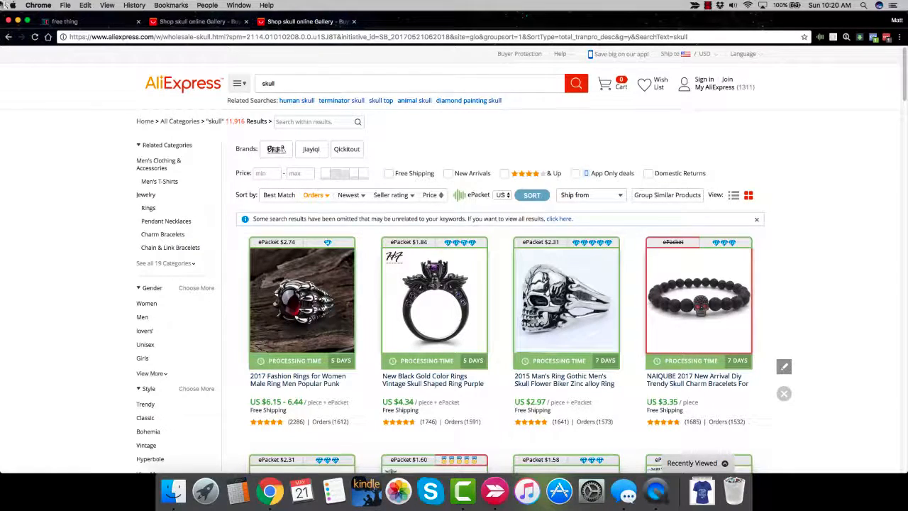
left_click(8, 37)
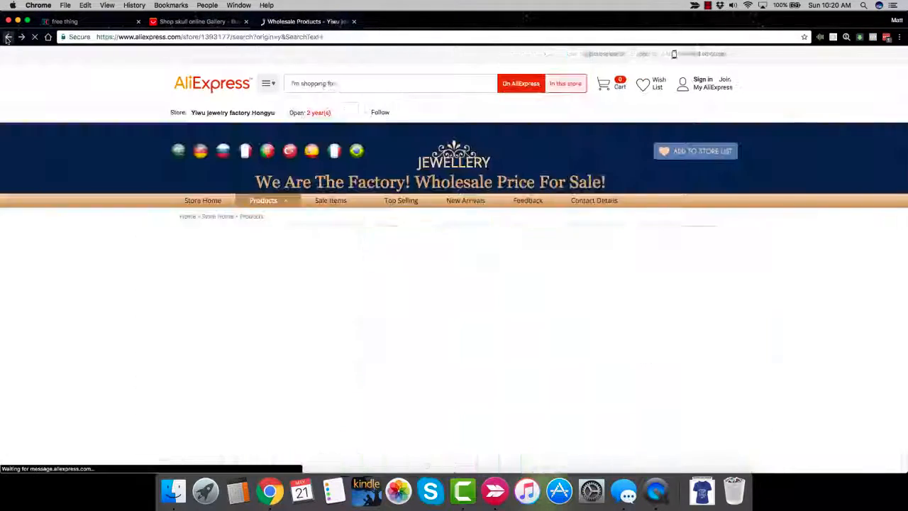
Run the "skull" search again from the seller's product list.
left_click(320, 83)
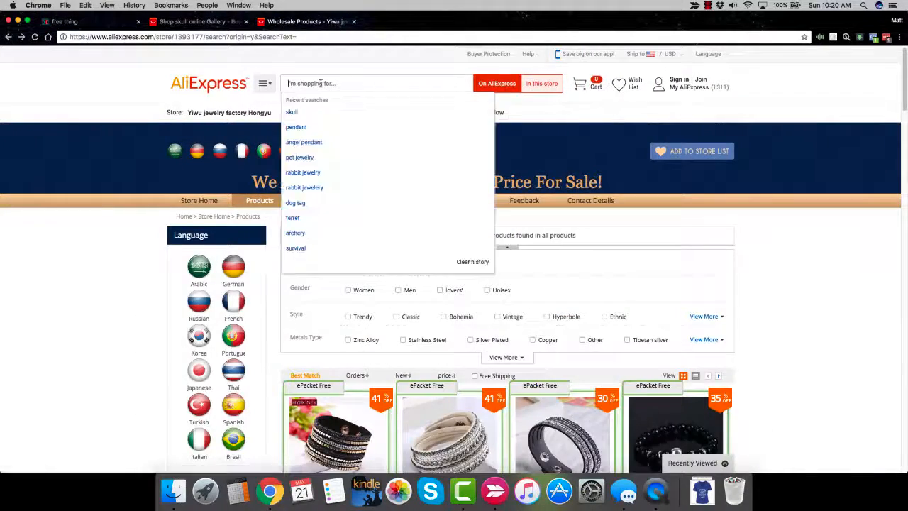
type("skull")
key("Return")
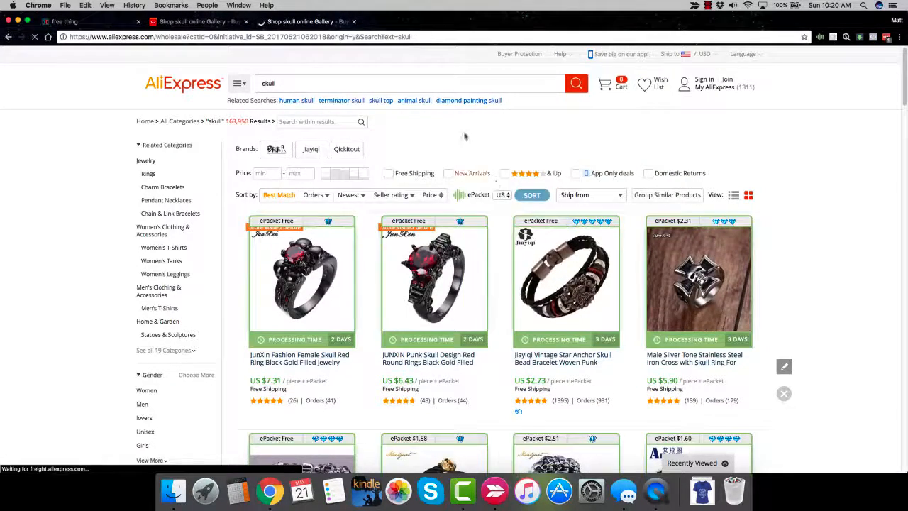
Return to the seller's product list, and switch to ClickFunnels to review the free-thing order page from headline to testimonials.
left_click(9, 37)
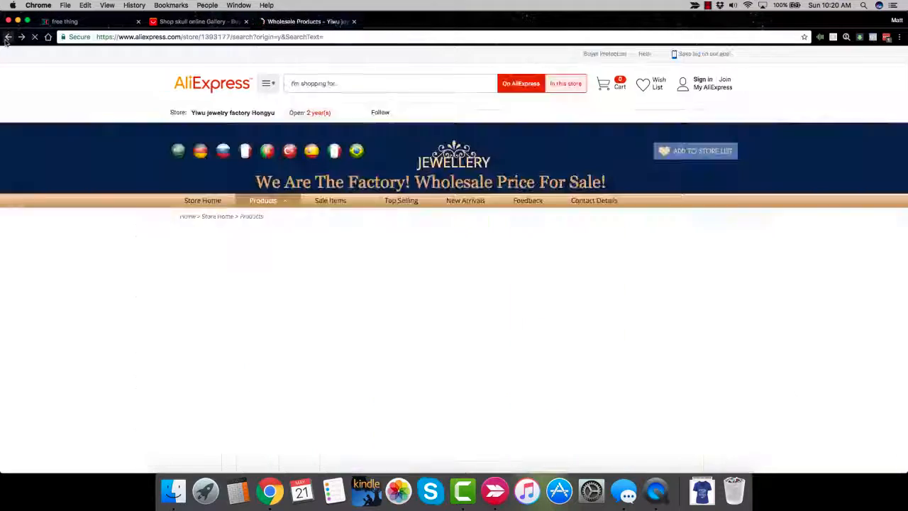
left_click(89, 23)
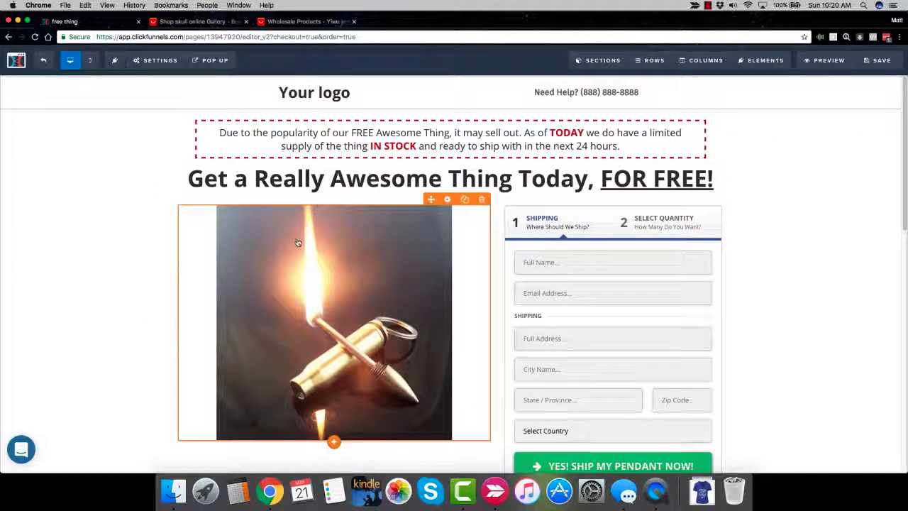
scroll(431, 285, "down", 7)
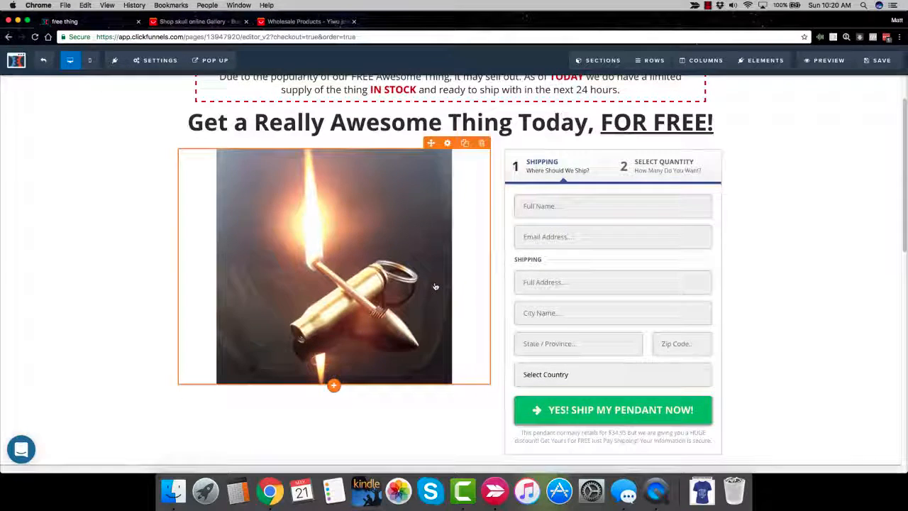
scroll(428, 285, "down", 8)
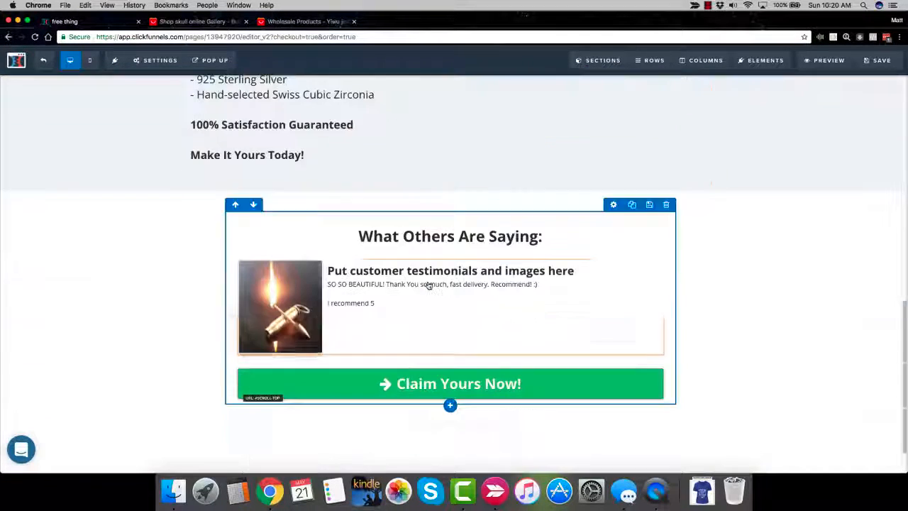
scroll(373, 317, "up", 15)
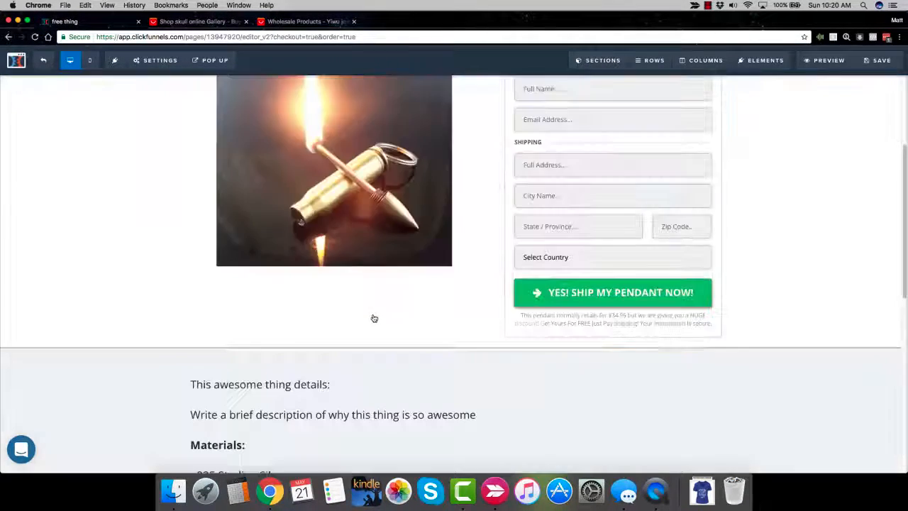
Leave the page editor and view the OTO Discount and OTO2 - Xsell steps of the funnel.
left_click(16, 60)
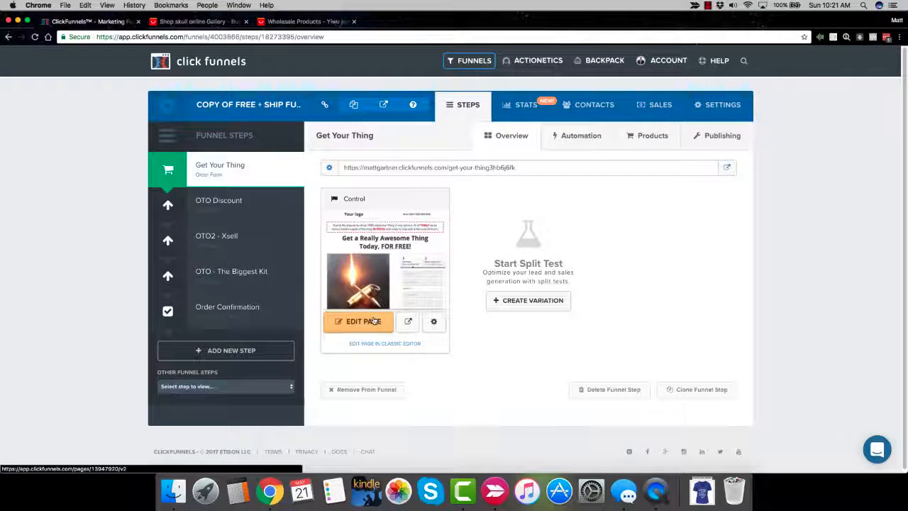
left_click(247, 205)
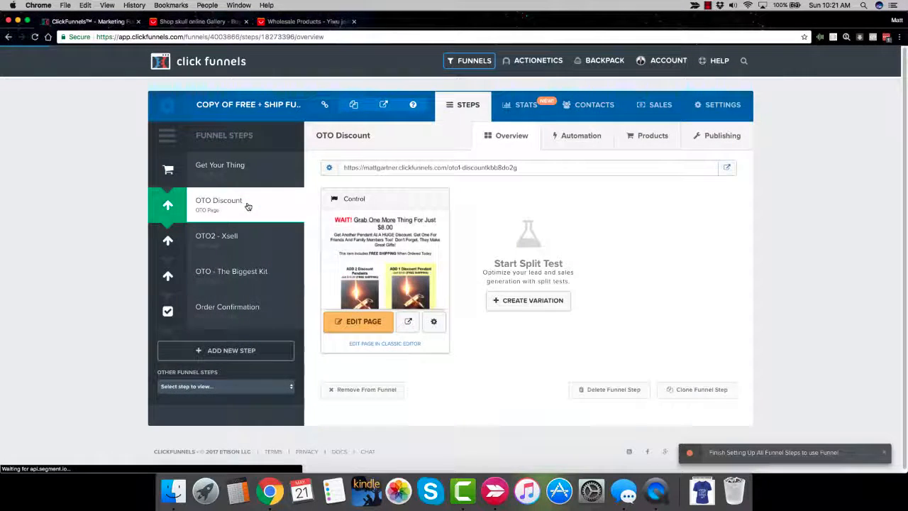
left_click(239, 234)
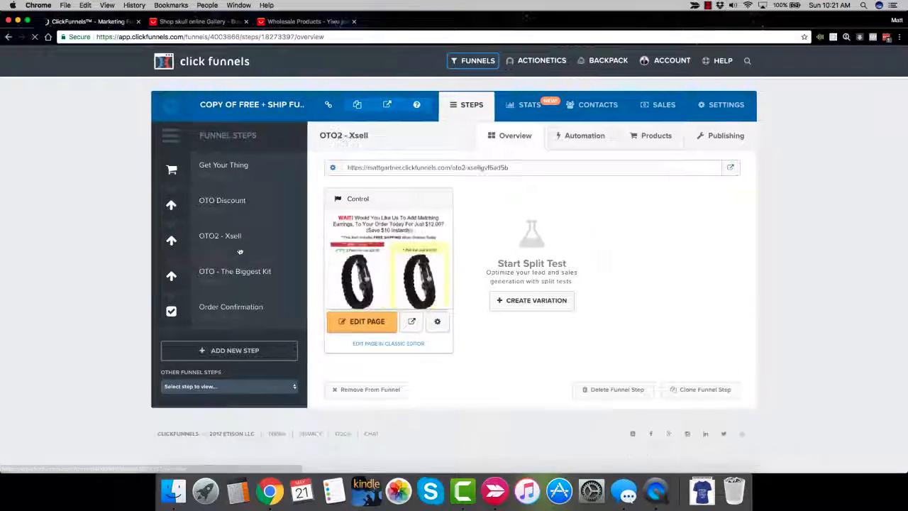
Switch back to the Yiwu jewelry factory Hongyu store on AliExpress, browse its products, and search within the store for "skull".
left_click(289, 19)
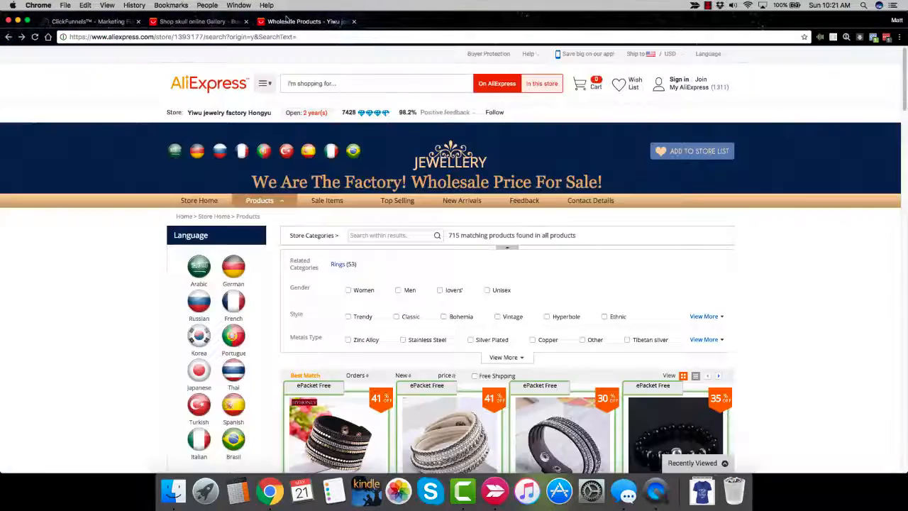
scroll(481, 166, "down", 2)
scroll(745, 248, "down", 12)
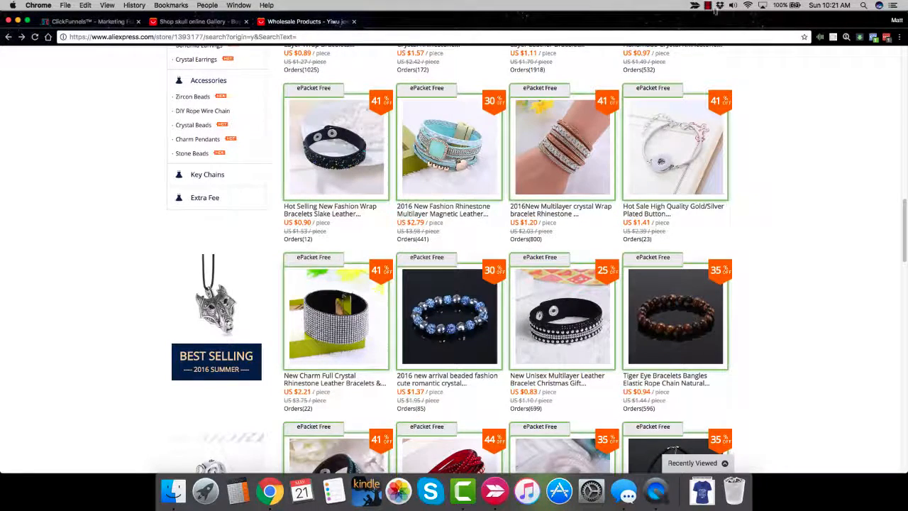
left_click(707, 5)
left_click(724, 14)
left_click(709, 6)
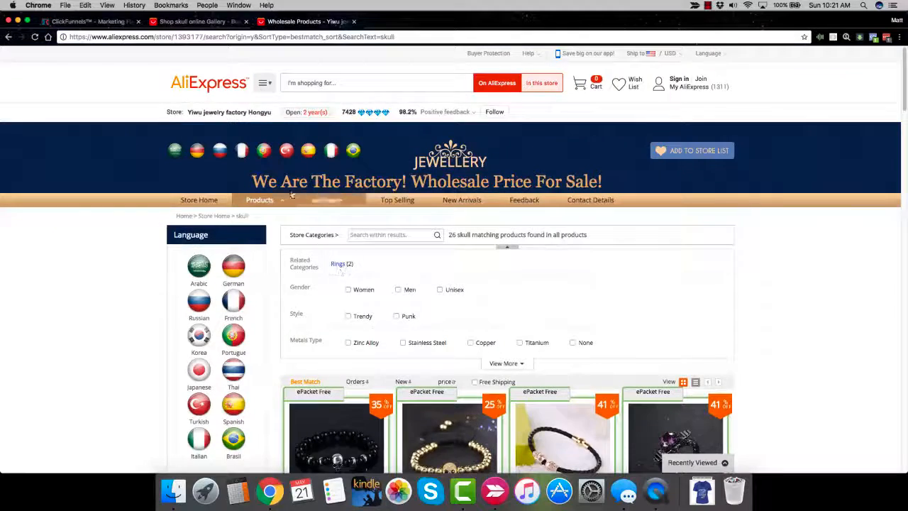
Open the men's skull buddha beads bracelet listing from the skull gallery in a separate tab, and return to the store's skull results.
left_click(205, 22)
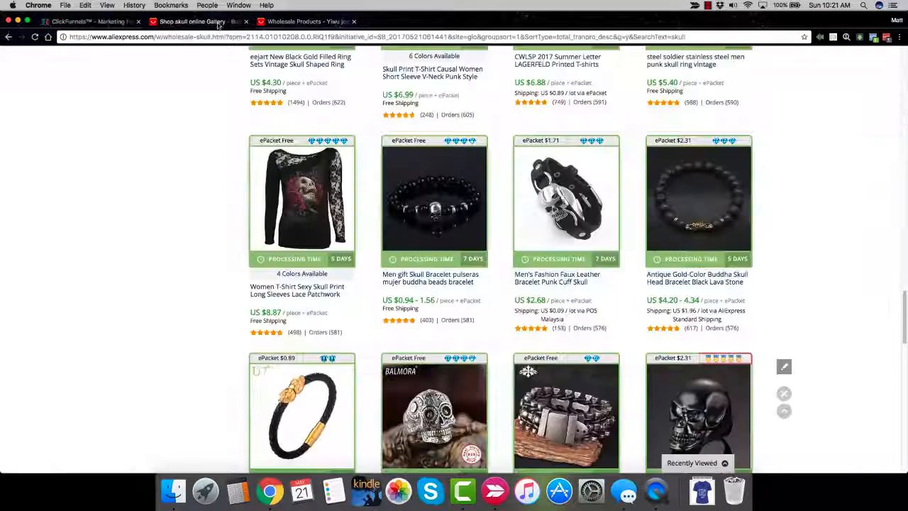
left_click(440, 234)
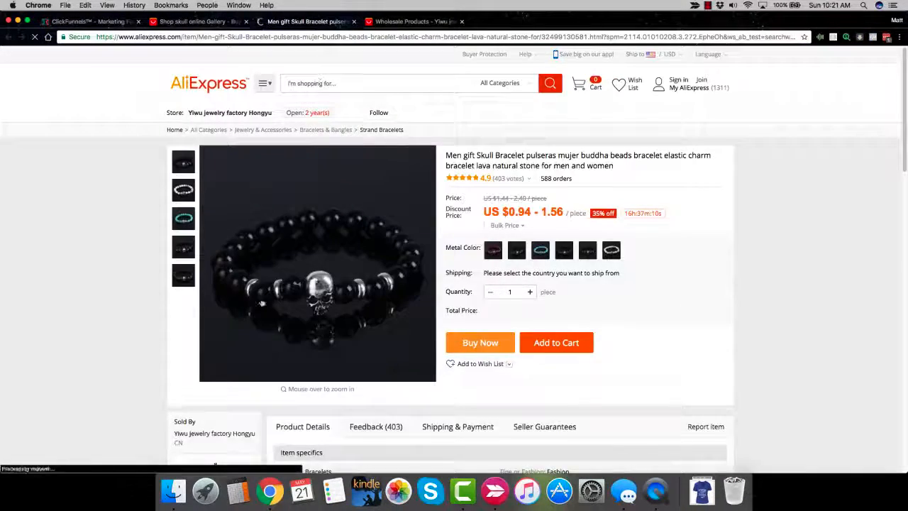
key("ctrl+Tab")
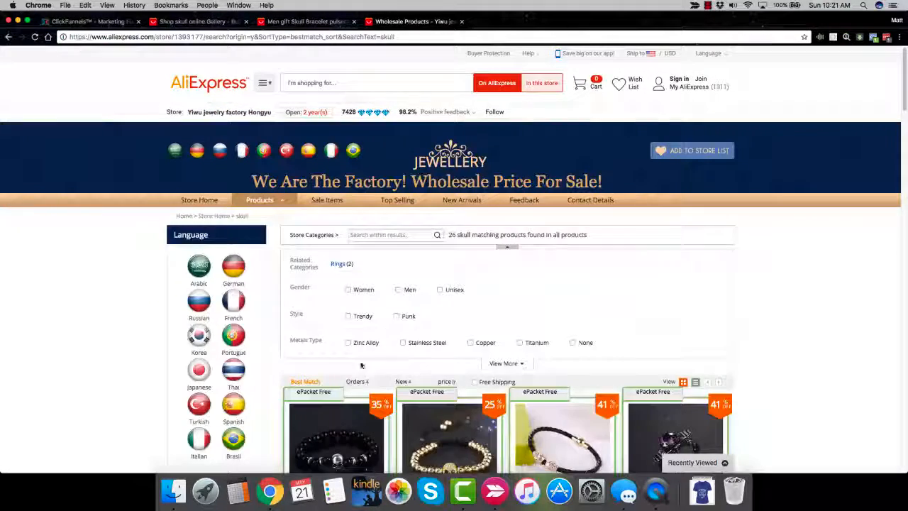
Look through the store's skull bracelets, rings and necklaces down to the end of the results.
scroll(376, 234, "down", 3)
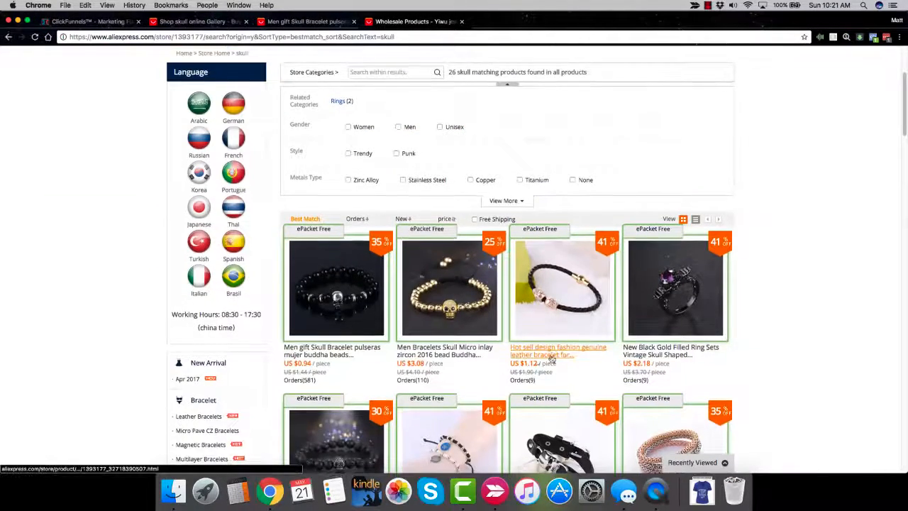
scroll(637, 414, "down", 2)
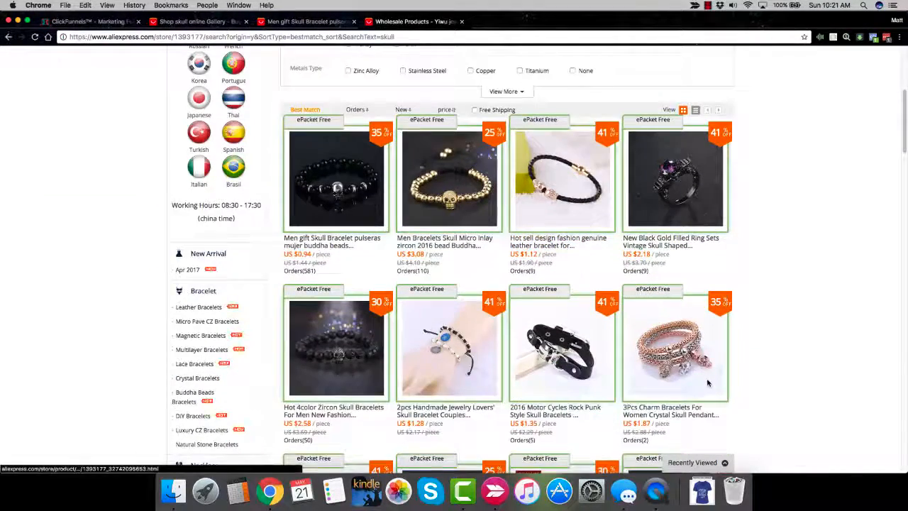
scroll(708, 384, "down", 7)
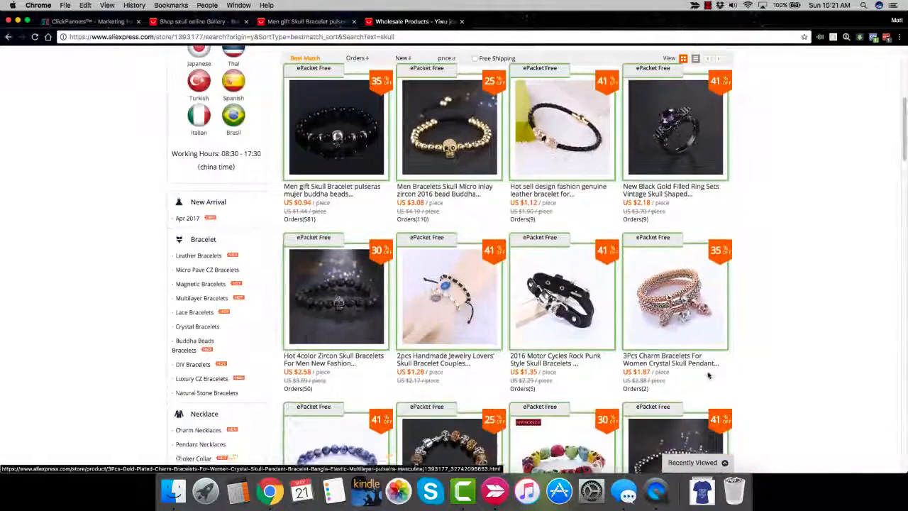
scroll(708, 373, "down", 7)
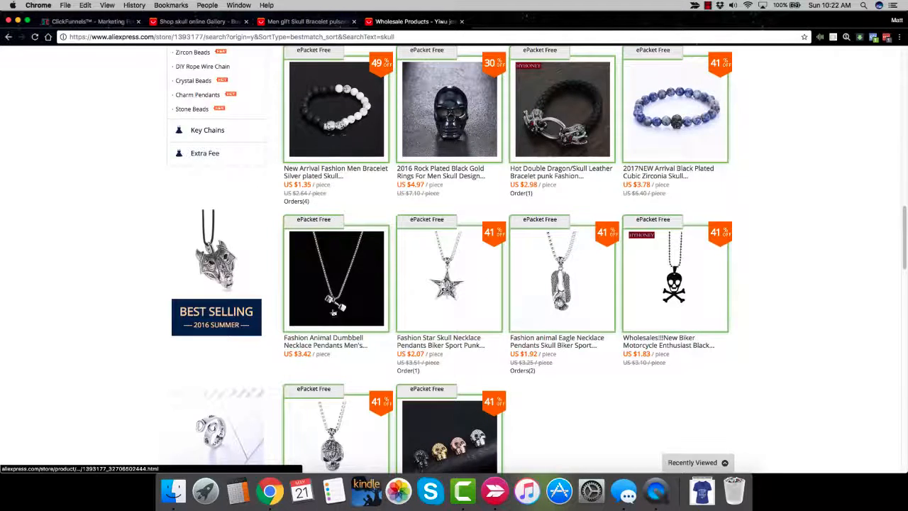
scroll(336, 305, "down", 3)
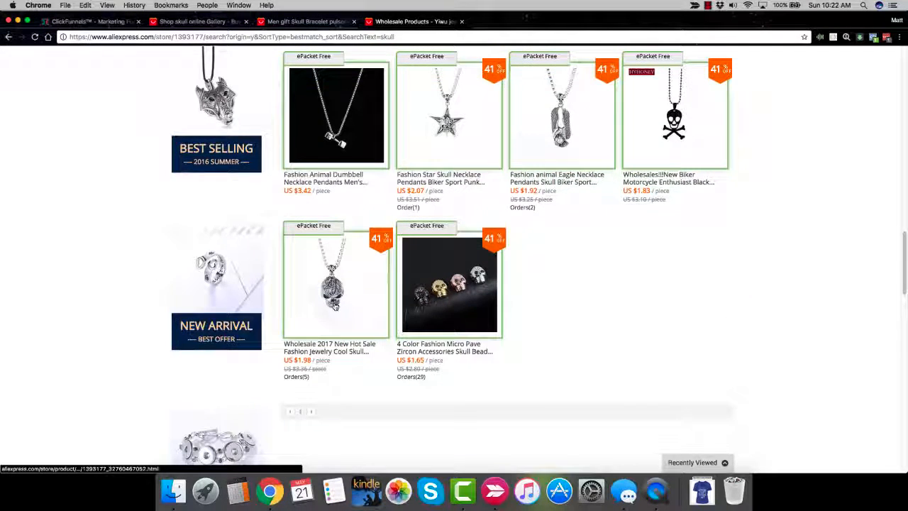
Open the Cool Skull Punk Chain necklace listing, check its star rating and buyer feedback, and return to the store's skull results.
left_click(347, 351)
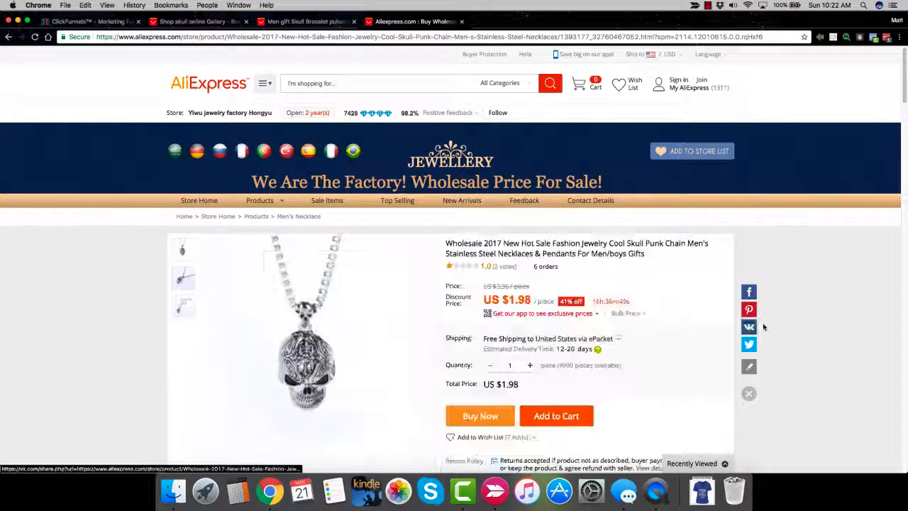
mouse_move(517, 273)
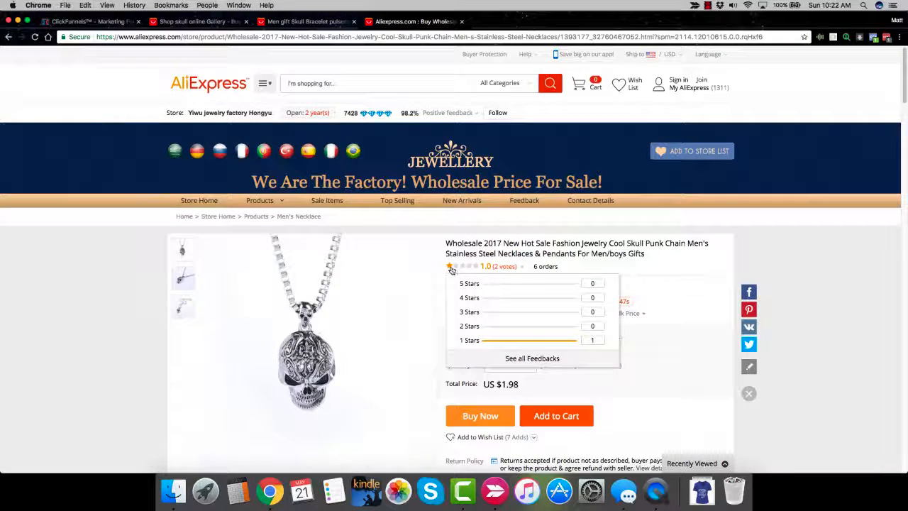
left_click(503, 268)
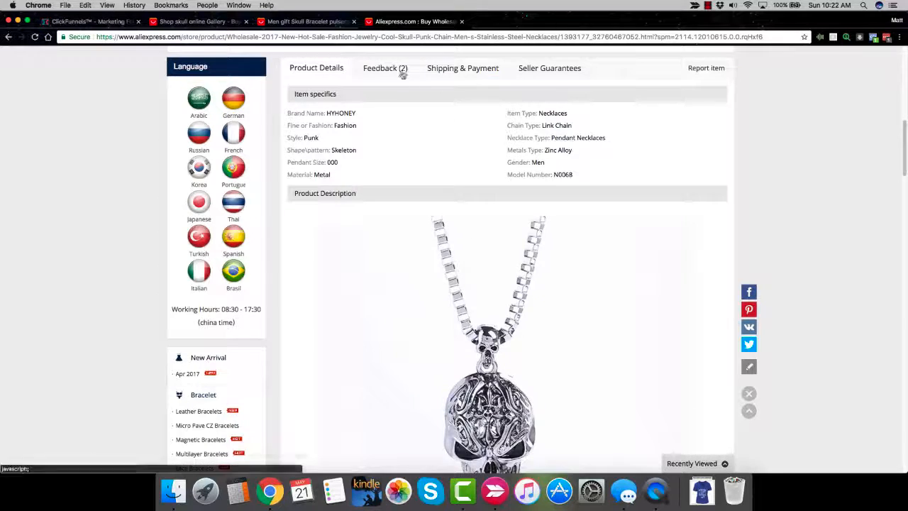
left_click(402, 74)
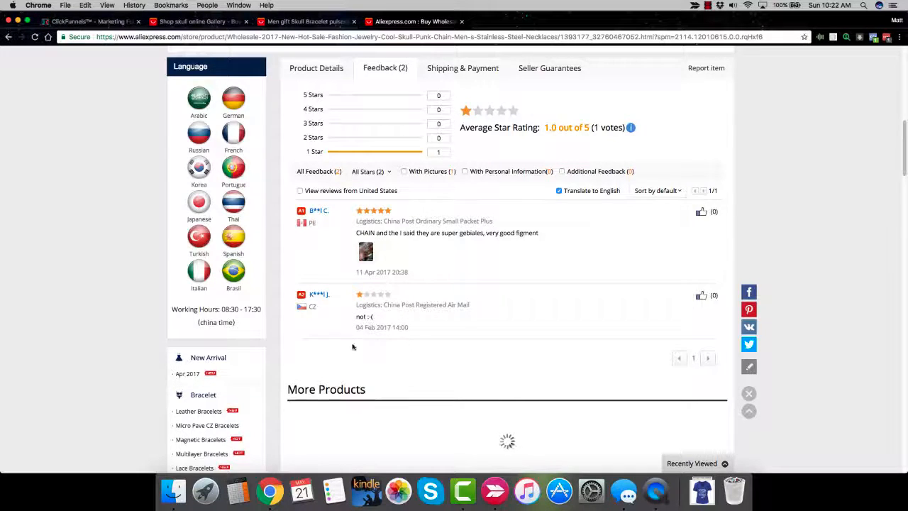
scroll(353, 347, "up", 8)
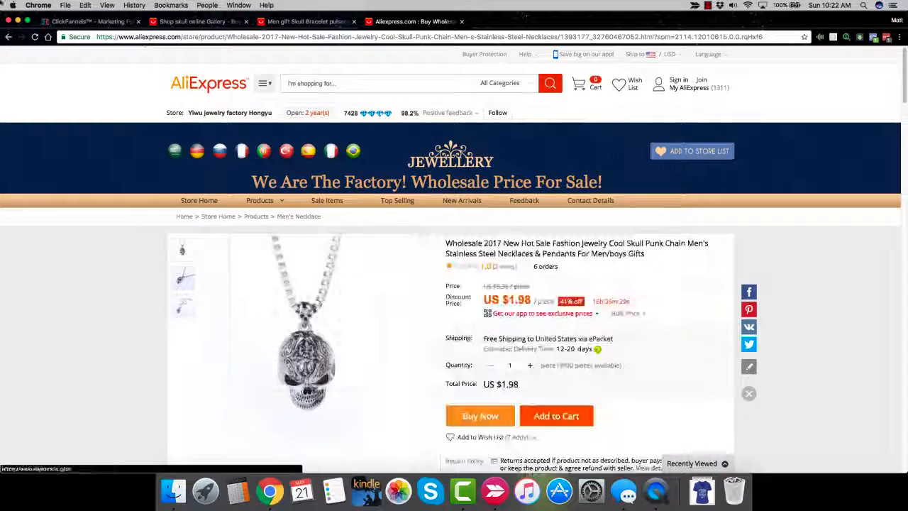
left_click(8, 37)
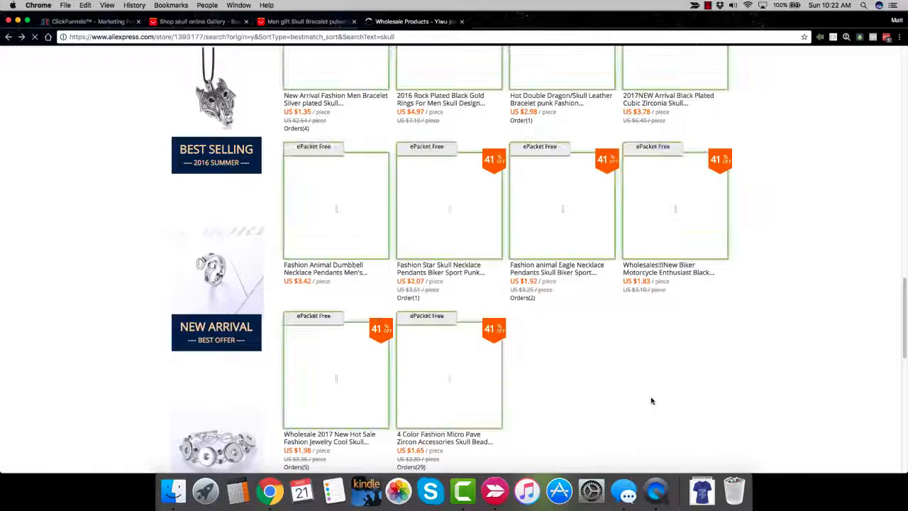
Look back over the store's skull items, and close the store and skull bracelet pages.
scroll(651, 398, "up", 2)
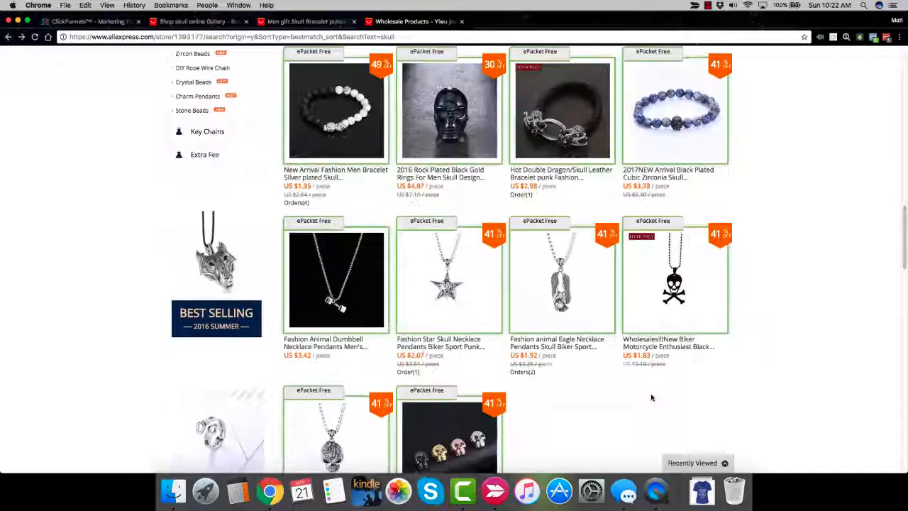
scroll(652, 398, "up", 4)
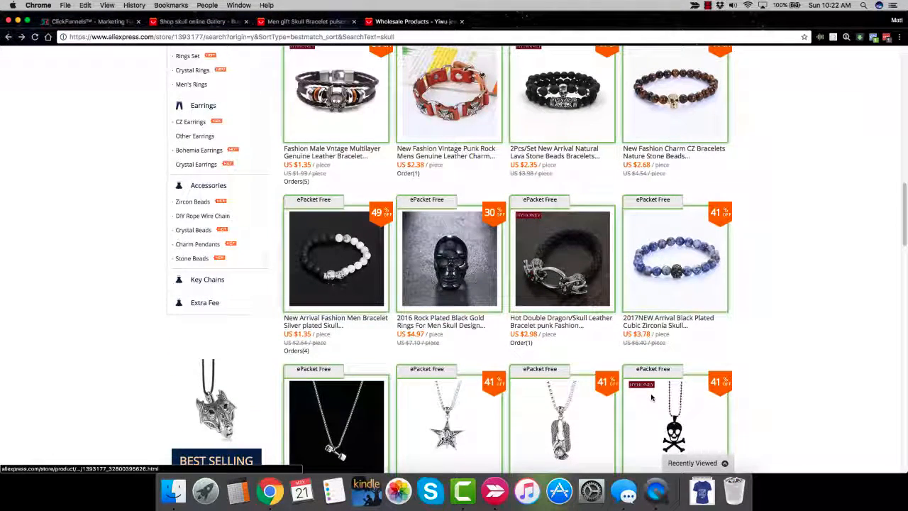
scroll(652, 398, "up", 5)
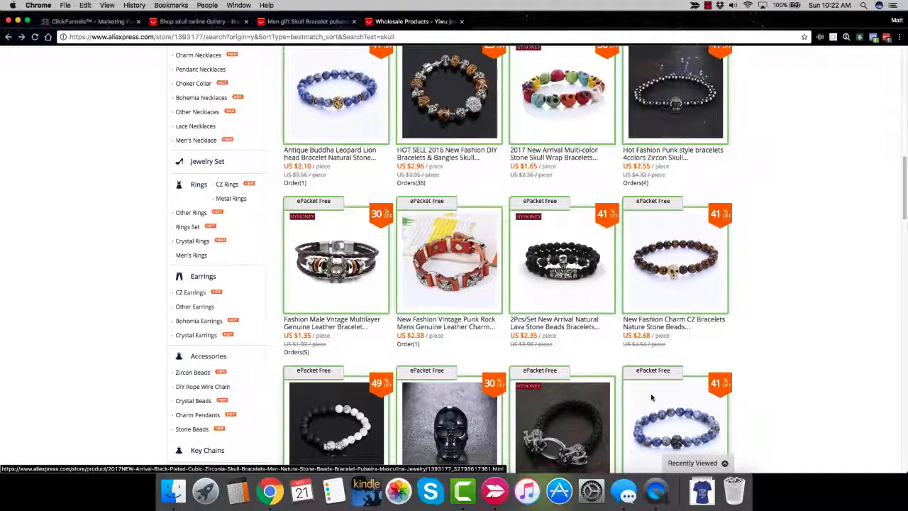
scroll(652, 398, "up", 10)
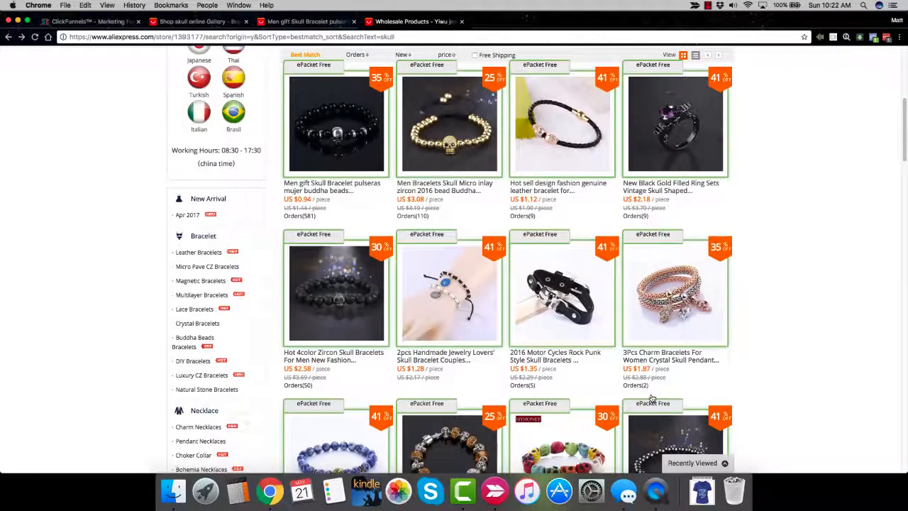
scroll(652, 398, "up", 10)
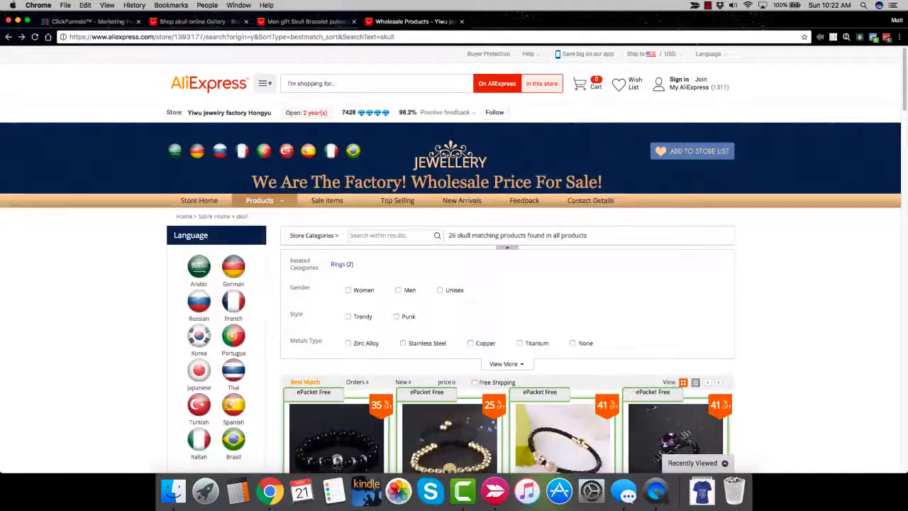
left_click(461, 22)
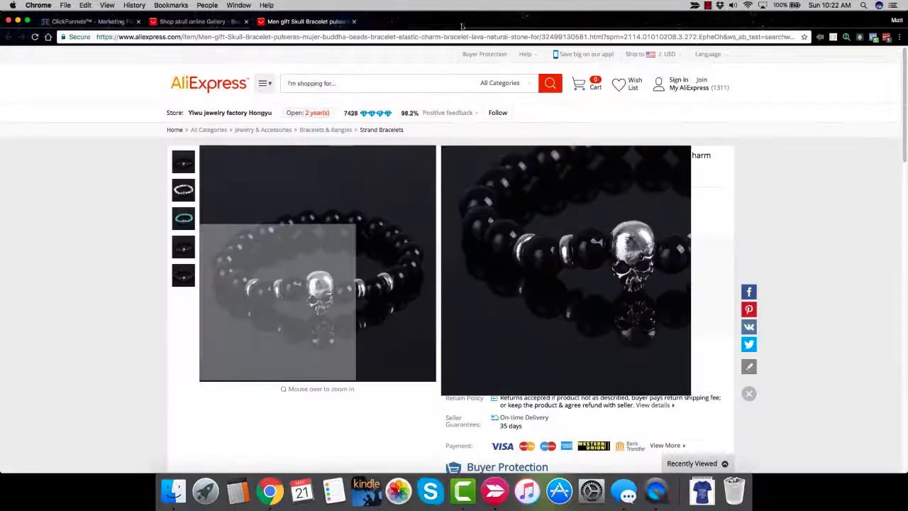
left_click(354, 21)
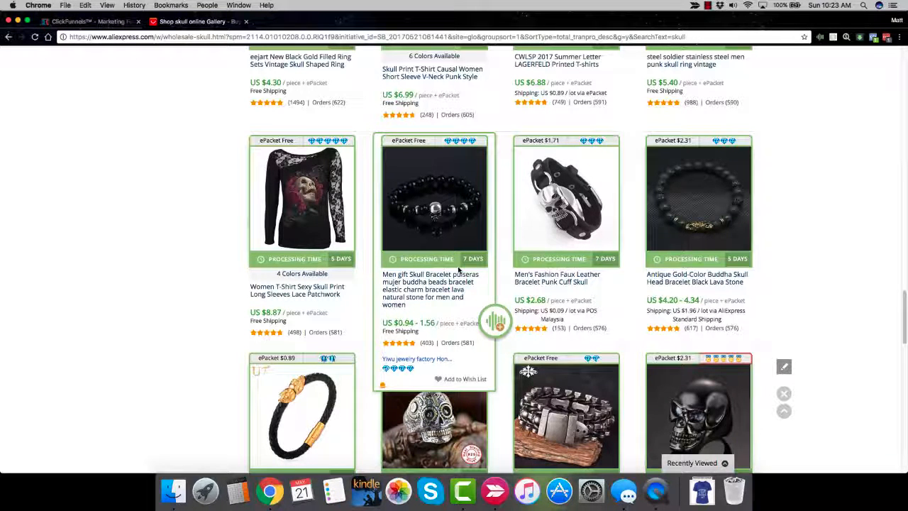
Review the most-ordered items at the start of the AliExpress skull gallery.
scroll(496, 255, "up", 10)
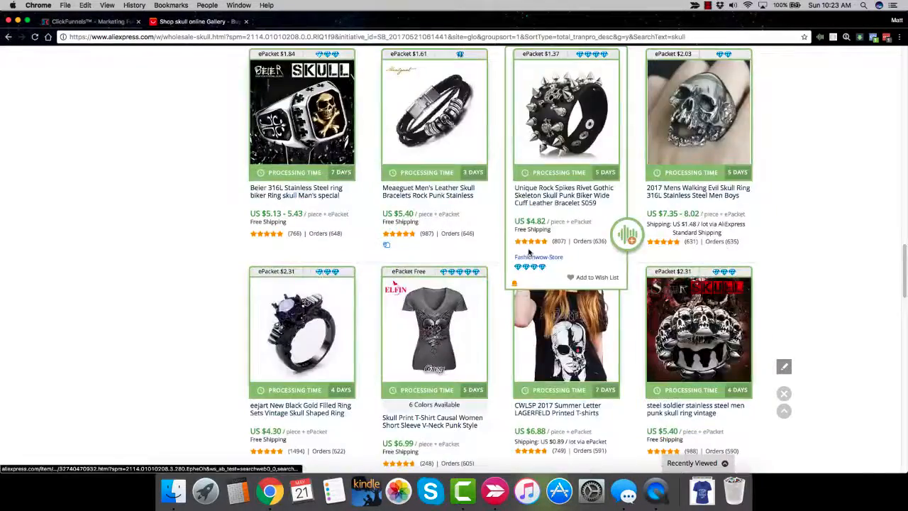
scroll(531, 243, "up", 5)
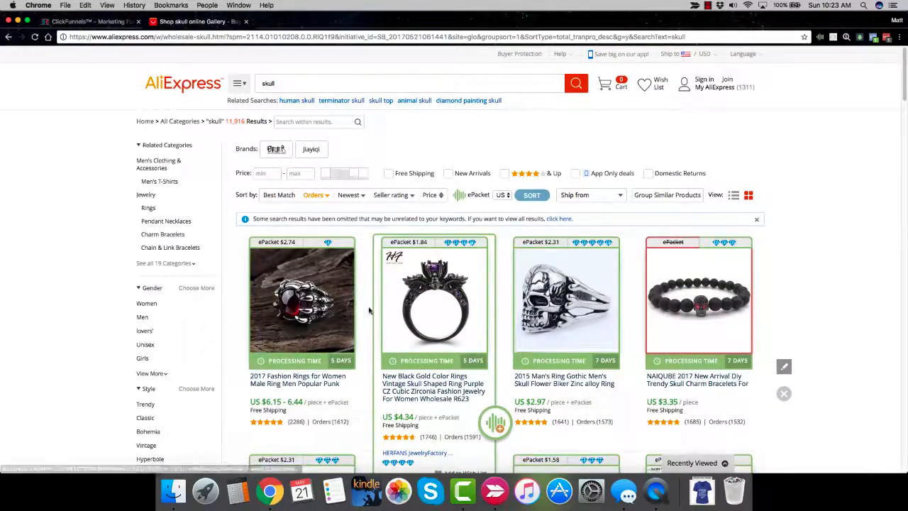
scroll(368, 310, "down", 1)
scroll(368, 310, "down", 1)
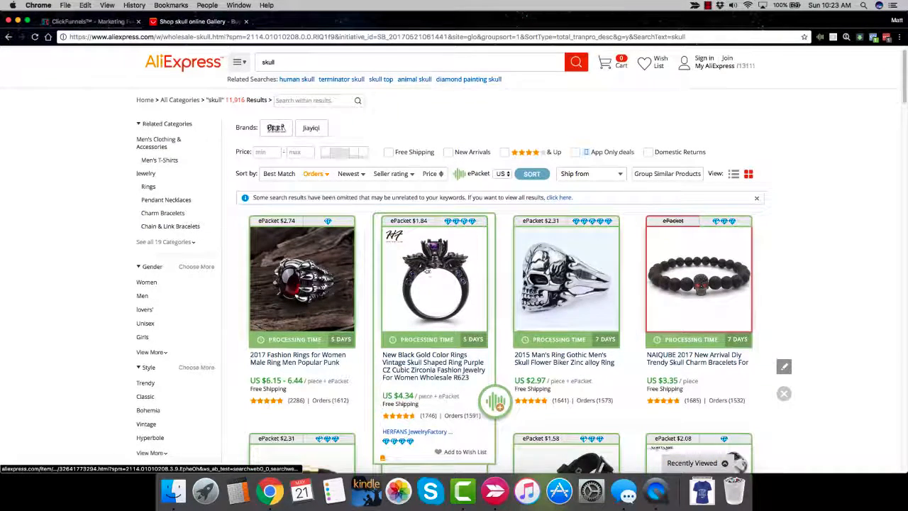
Open the New Black Gold Color vintage skull ring listing and go to its buyer feedback.
left_click(430, 379)
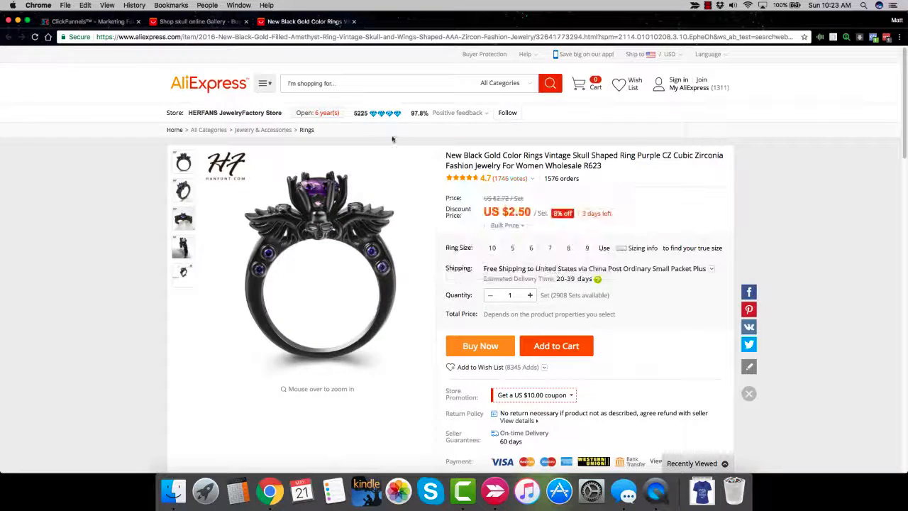
mouse_move(388, 118)
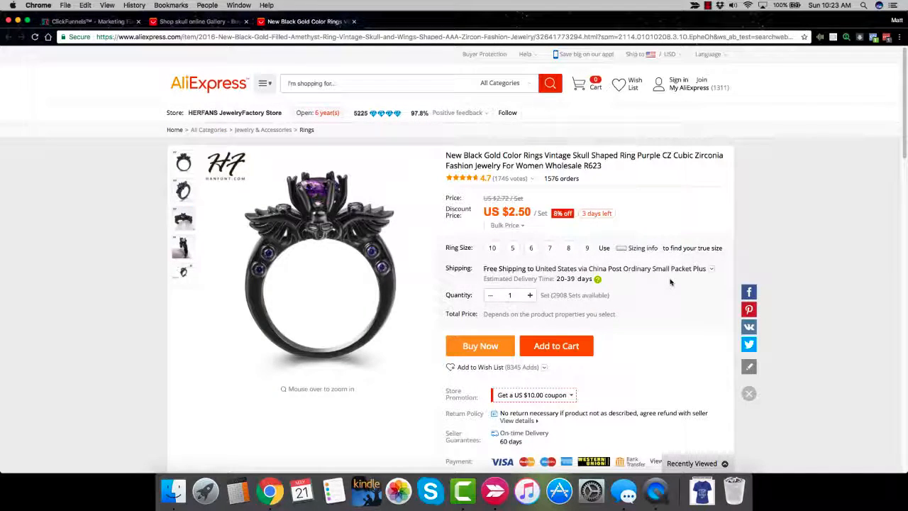
scroll(385, 347, "down", 5)
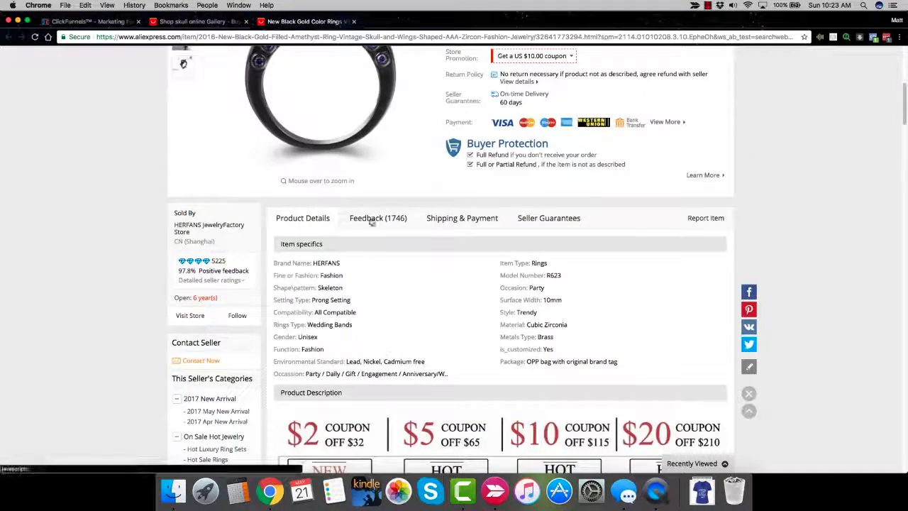
left_click(371, 220)
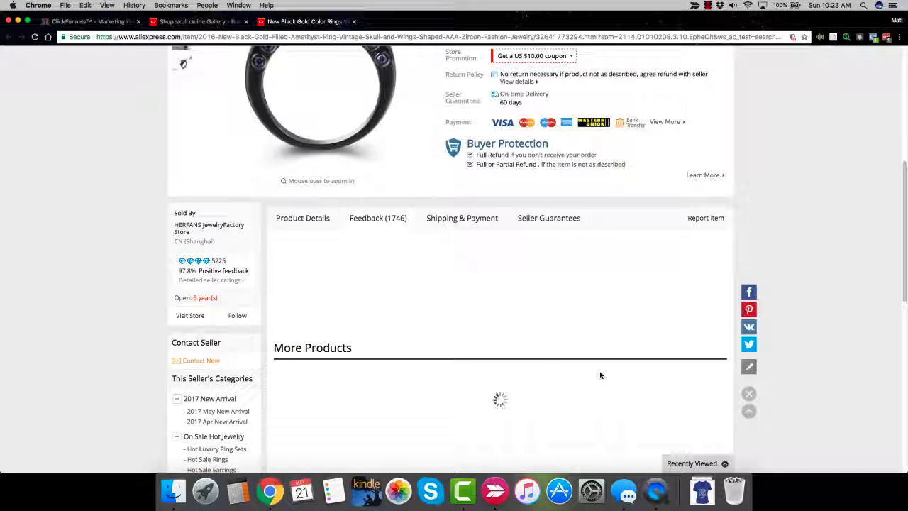
Switch to ClickFunnels, preview the funnel's Get Your Thing page, and view its customer testimonial section.
left_click(78, 22)
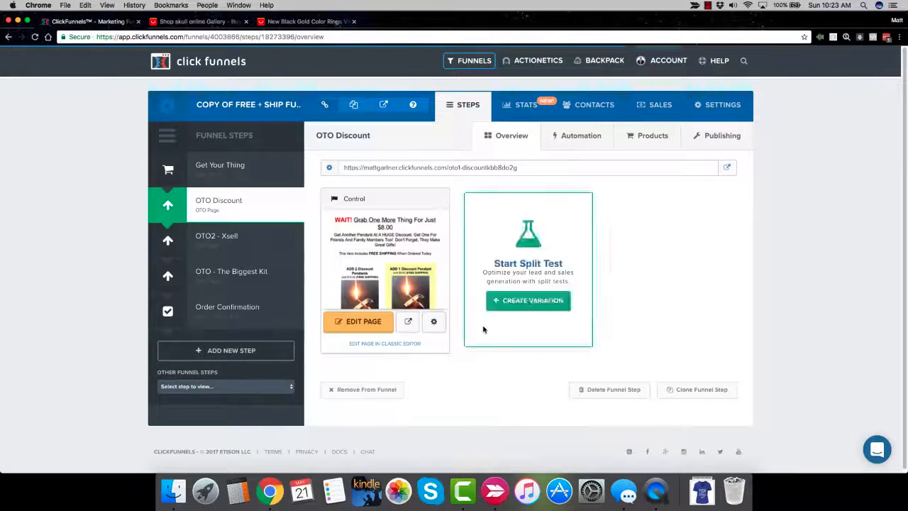
left_click(229, 177)
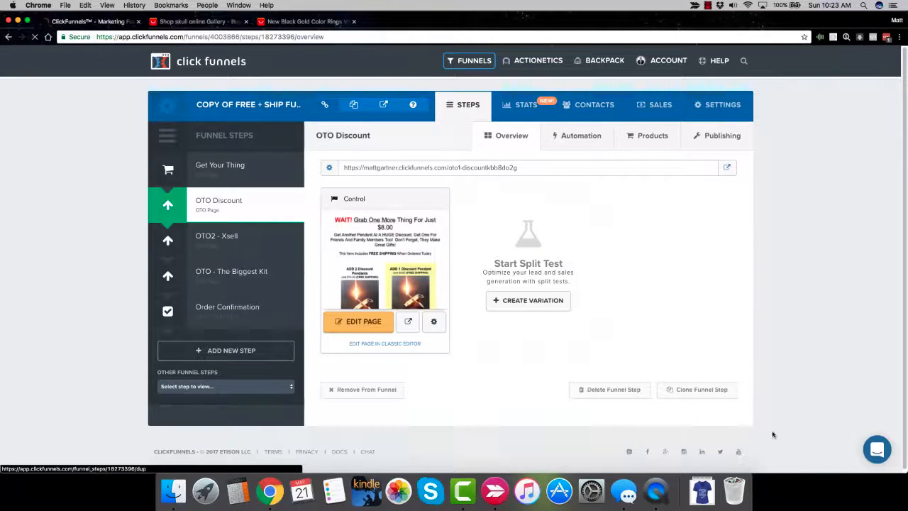
left_click(407, 323)
scroll(352, 319, "down", 15)
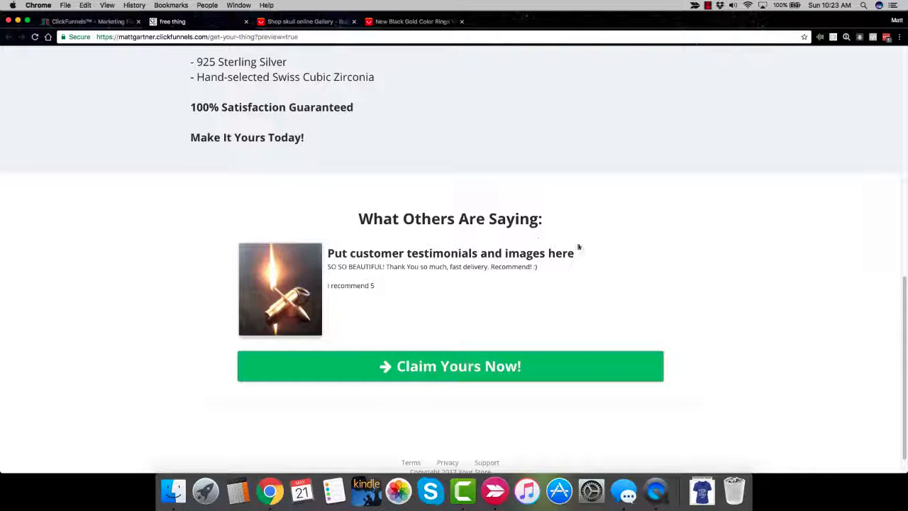
Return to the black skull ring listing and look through its feedback and related products.
left_click(296, 22)
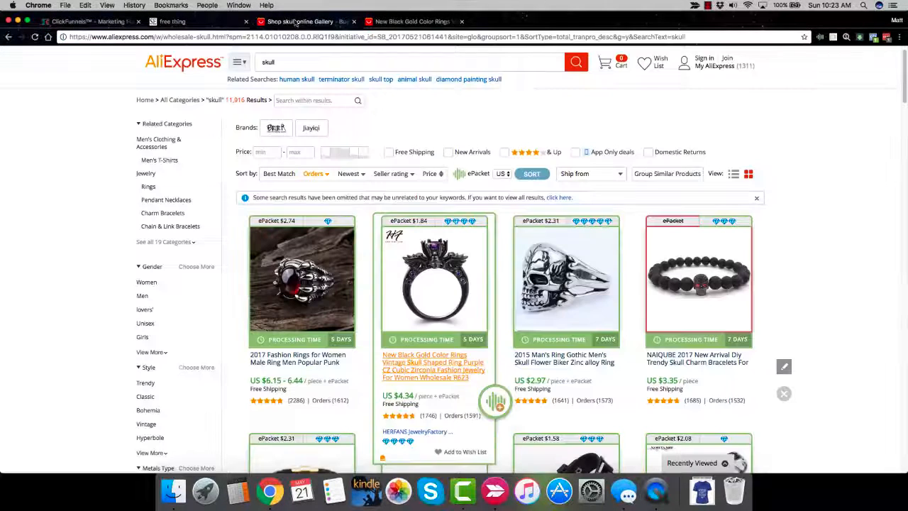
left_click(427, 21)
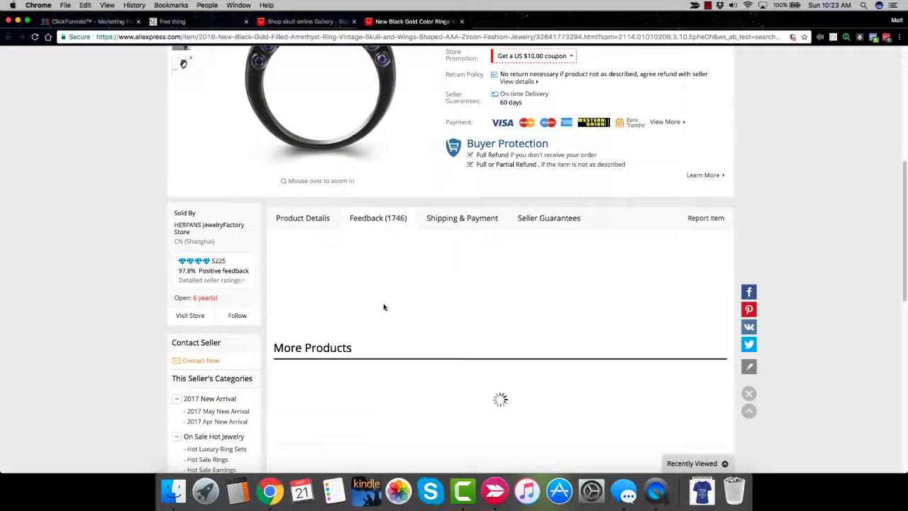
scroll(395, 258, "down", 6)
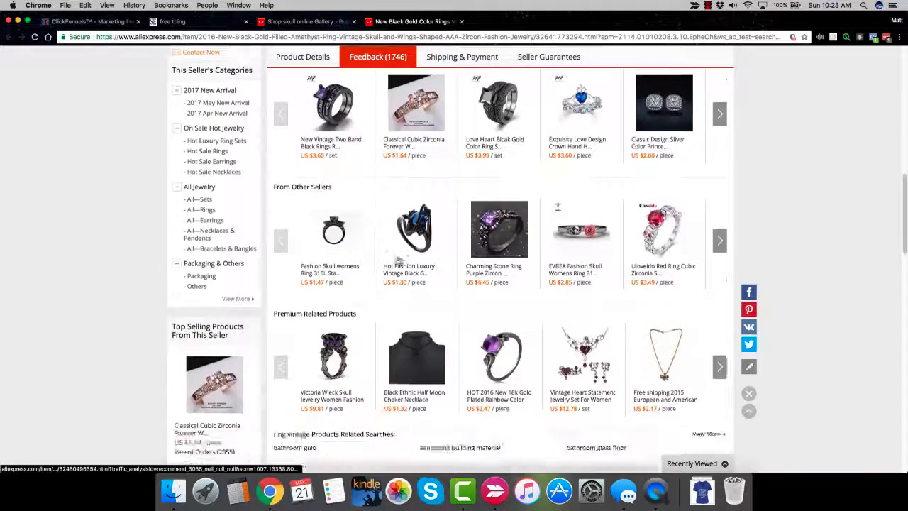
scroll(394, 312, "up", 6)
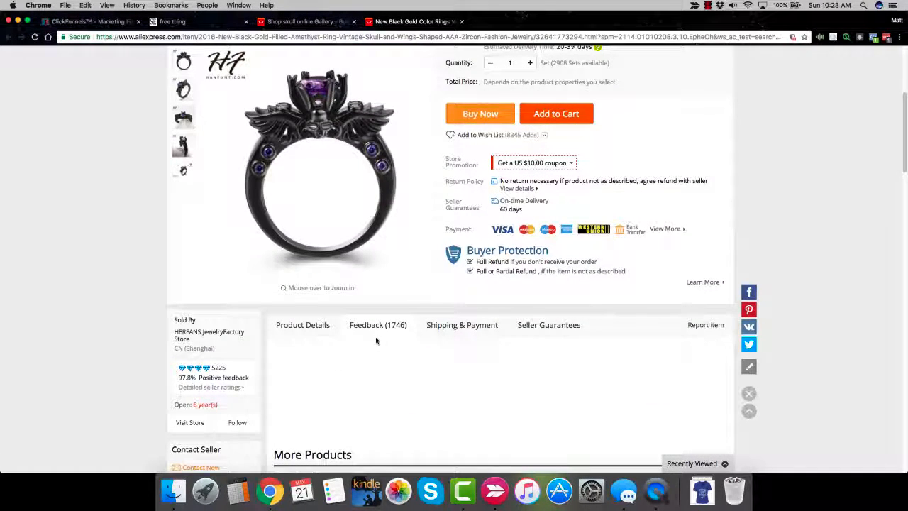
Allow the ring listing's blocked content to load and check its feedback section again.
left_click(792, 37)
left_click(739, 73)
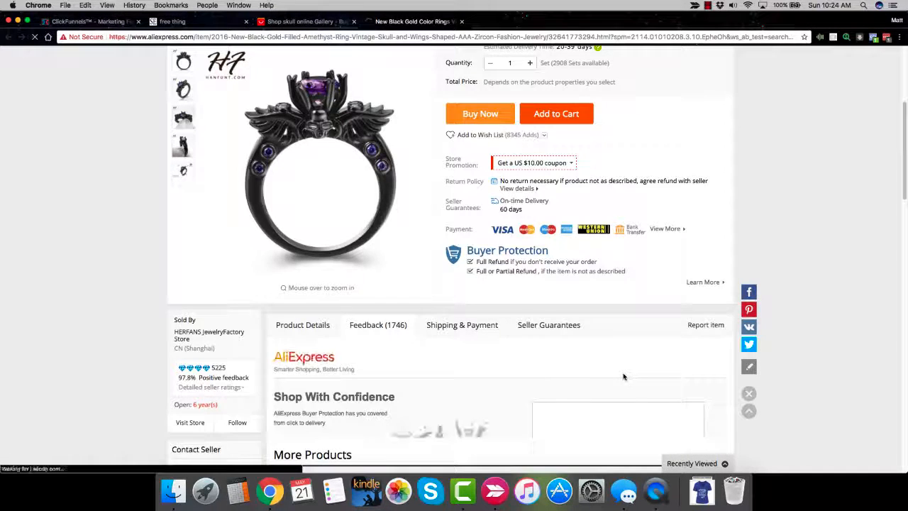
scroll(623, 376, "down", 3)
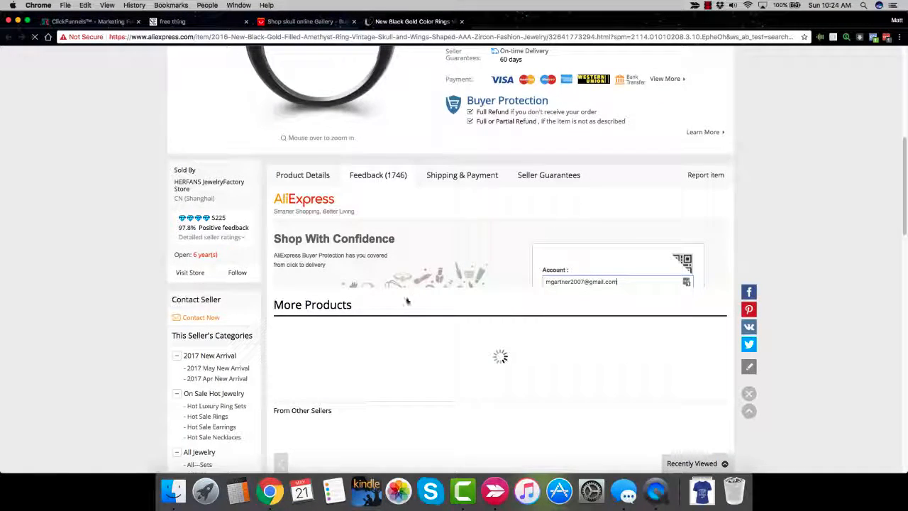
scroll(411, 298, "down", 10)
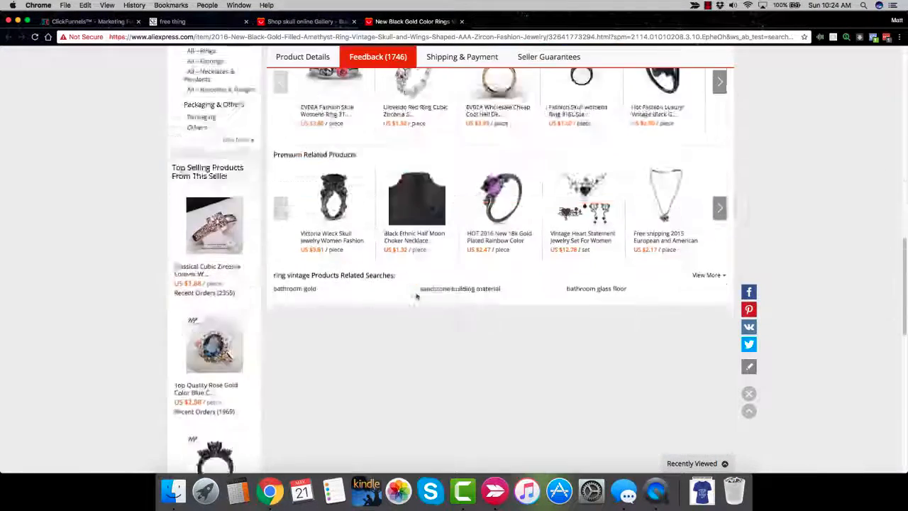
scroll(416, 296, "up", 15)
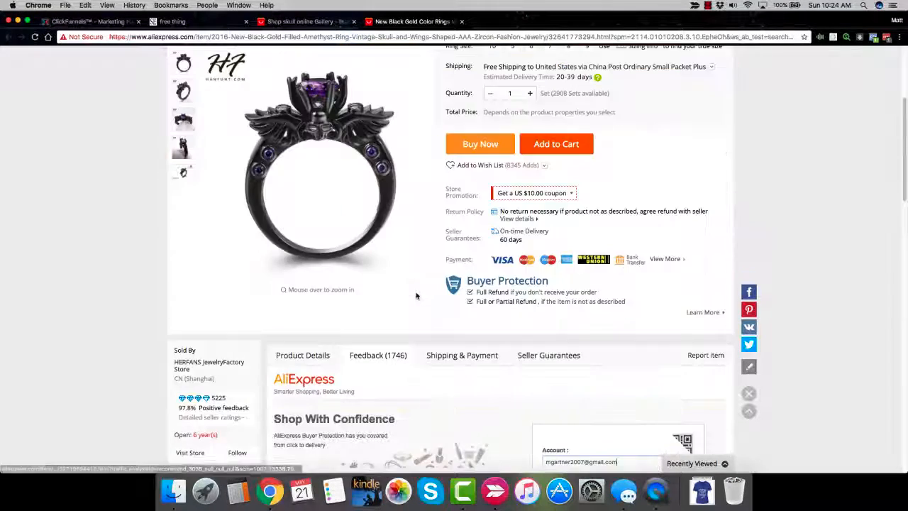
scroll(417, 298, "down", 1)
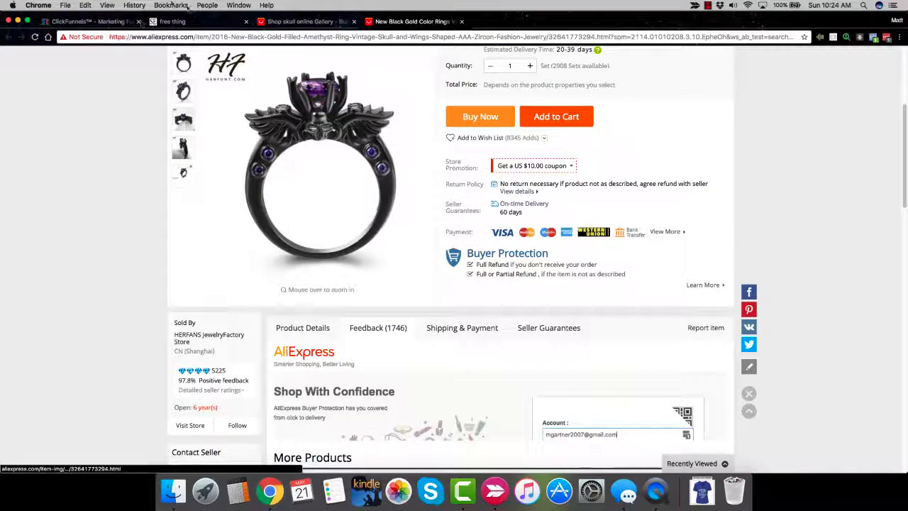
Compare the funnel preview's testimonial section with the feedback area of the ring listing.
left_click(177, 22)
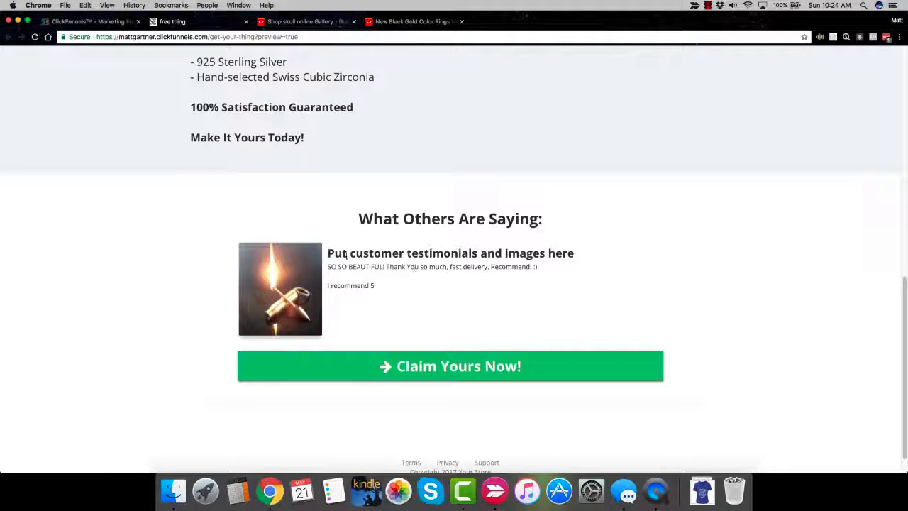
left_click(418, 22)
scroll(405, 269, "down", 5)
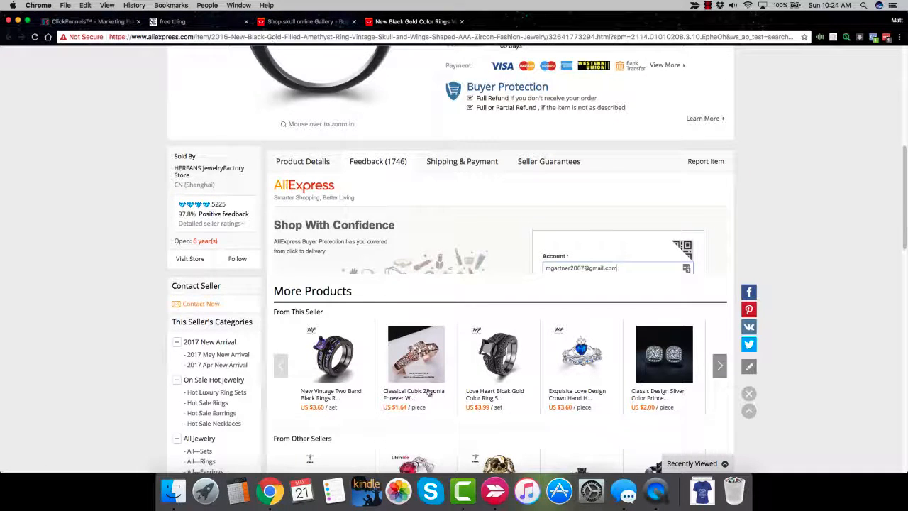
left_click(172, 22)
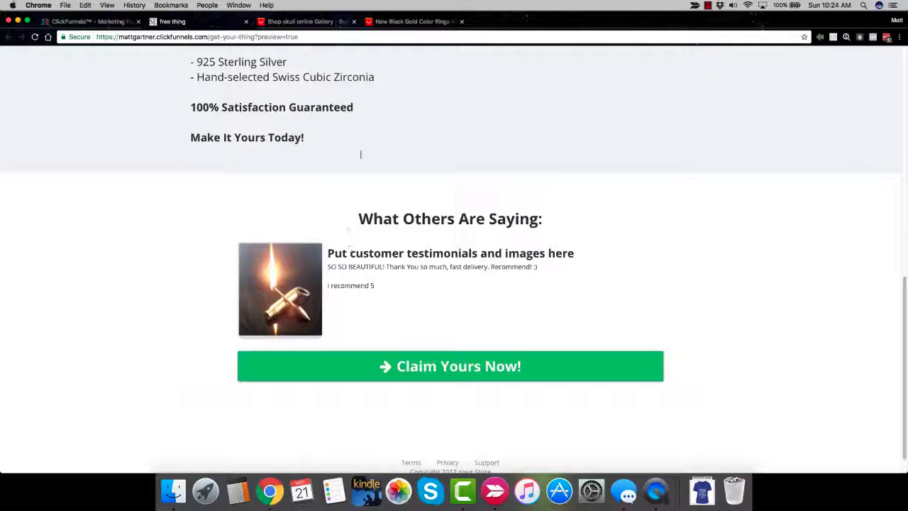
Open the Get Your Thing page in the ClickFunnels editor and close its preview page.
left_click(89, 22)
left_click(363, 322)
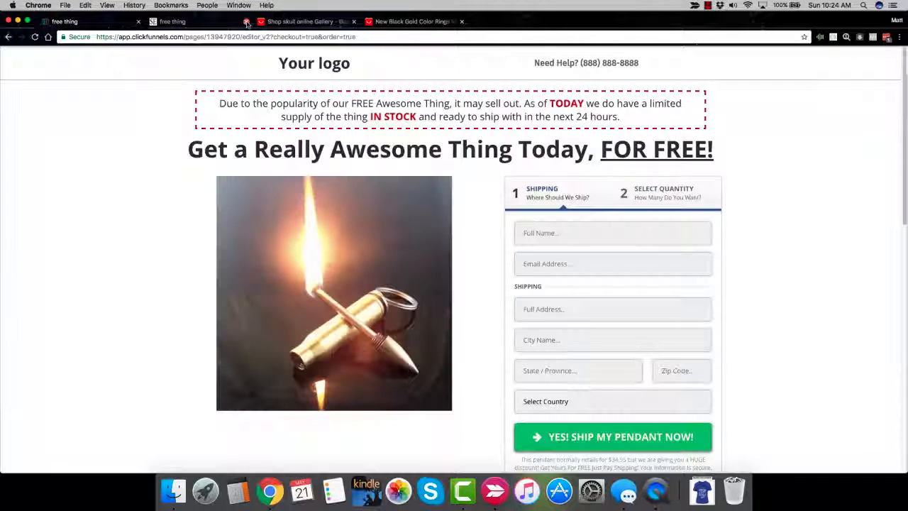
left_click(246, 22)
Duplicate the customer testimonial block under "What Others Are Saying" and save the page.
scroll(421, 260, "down", 5)
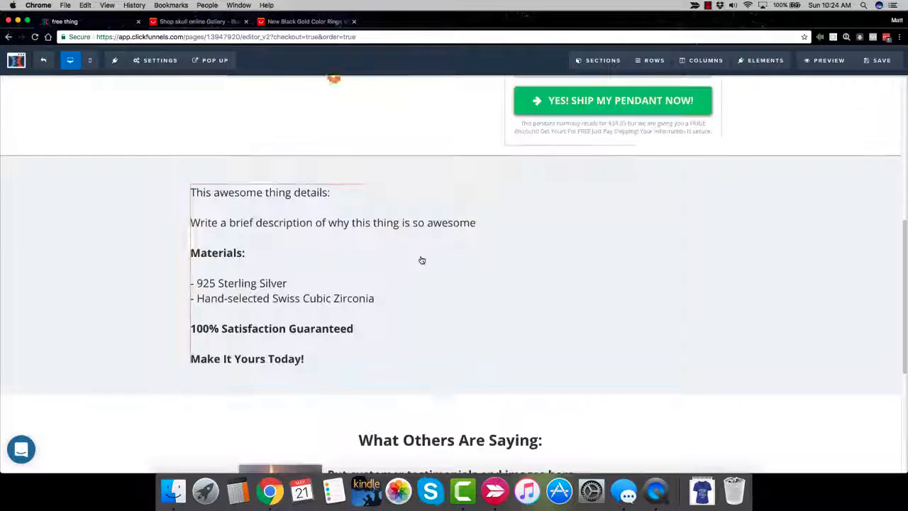
scroll(421, 260, "down", 3)
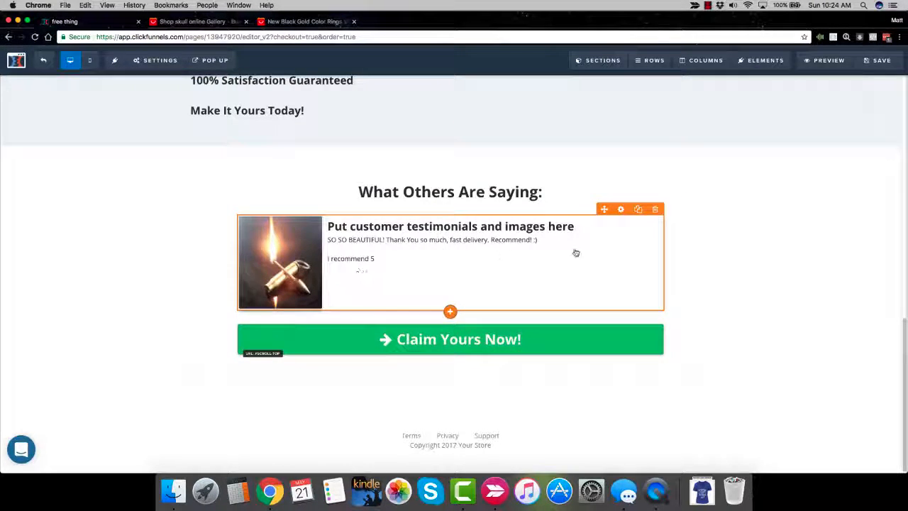
left_click(638, 209)
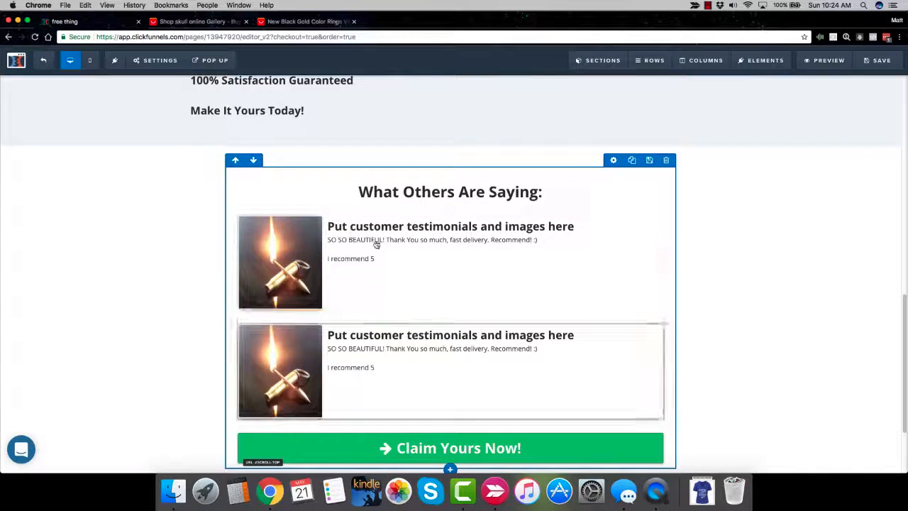
left_click(880, 60)
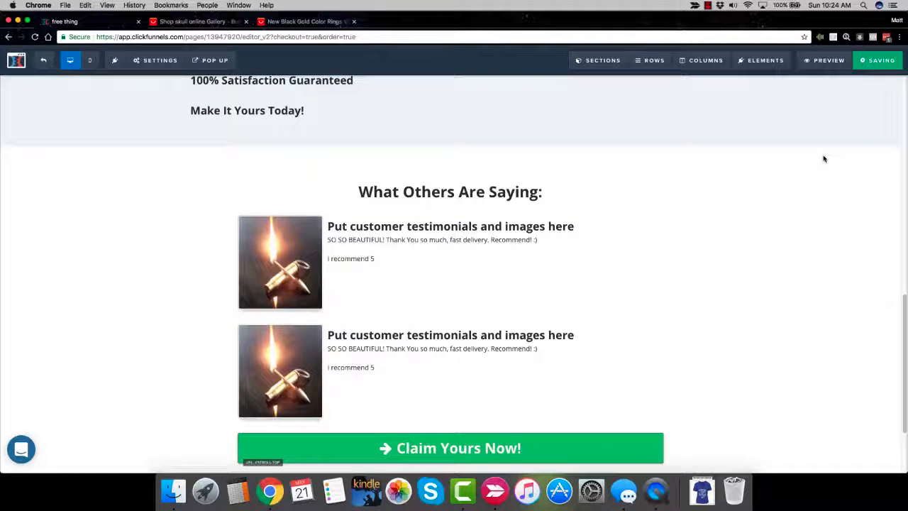
scroll(770, 247, "up", 10)
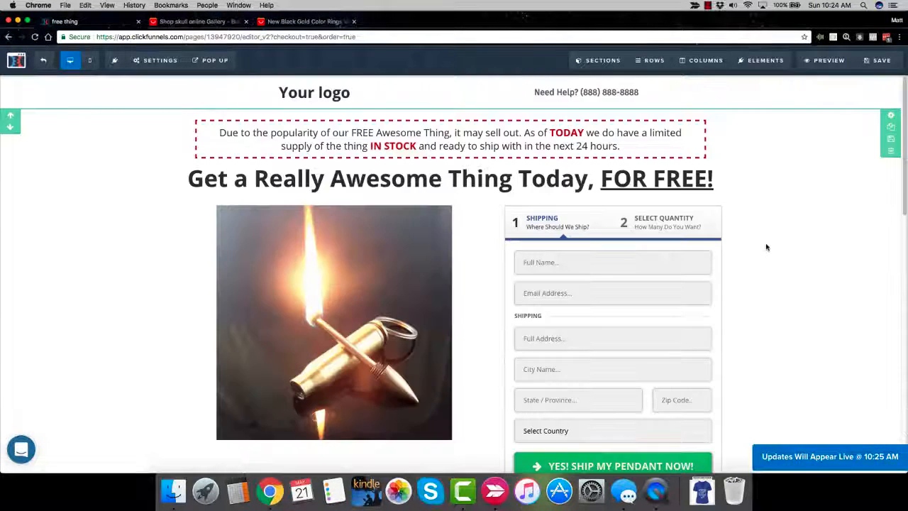
scroll(765, 247, "down", 1)
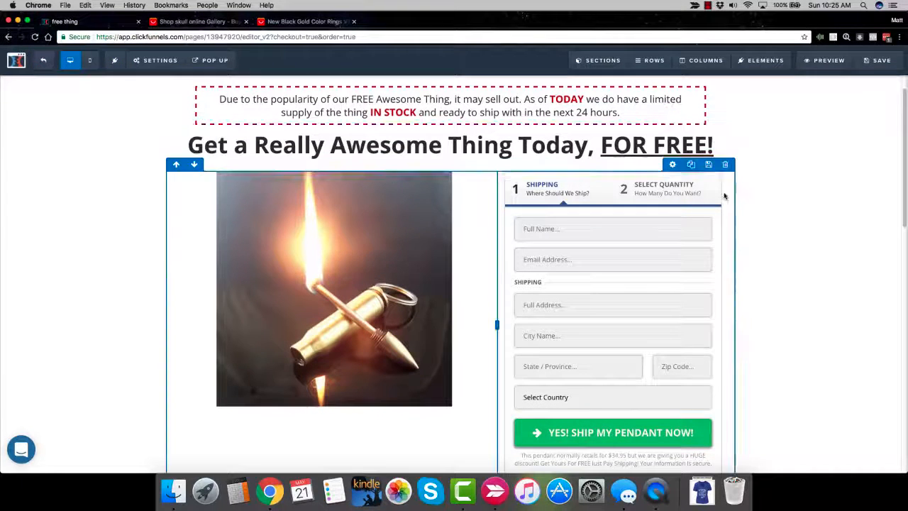
Go back to the ring listing and review its product image and the seller's other products.
left_click(301, 22)
scroll(855, 241, "down", 10)
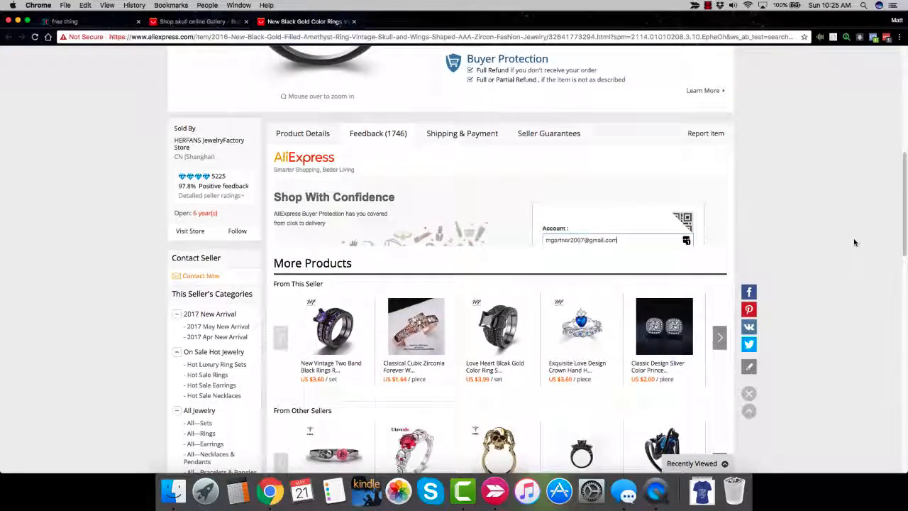
scroll(854, 241, "up", 15)
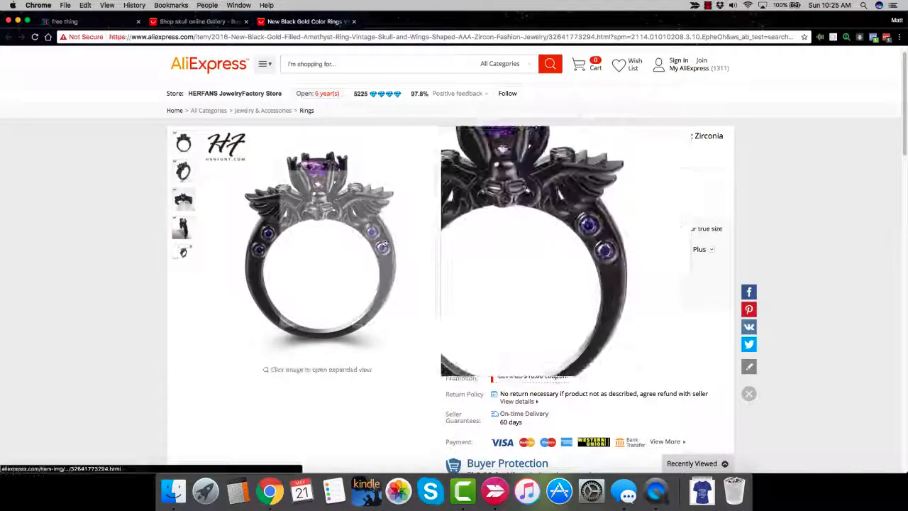
scroll(630, 274, "down", 6)
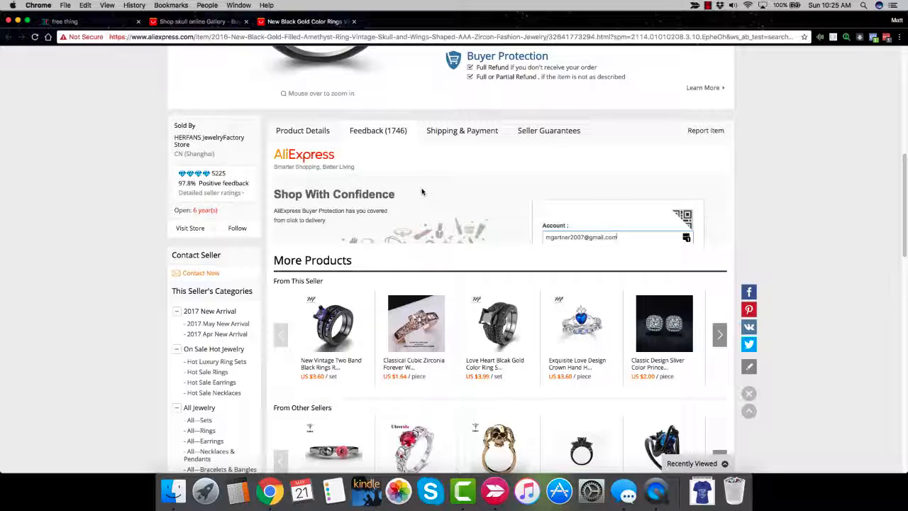
scroll(422, 191, "up", 6)
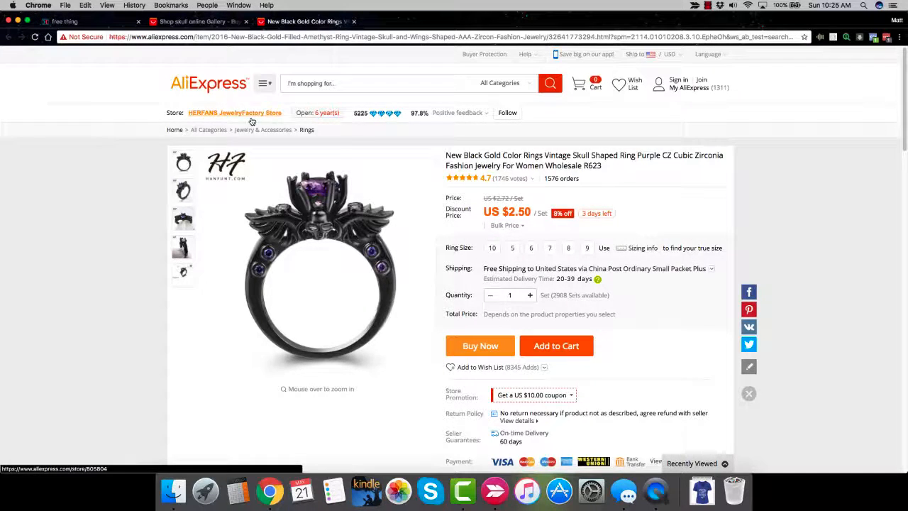
Check the seller's ratings, open the HERFANS JewelryFactory Store in a separate tab, and look over its home page.
mouse_move(329, 121)
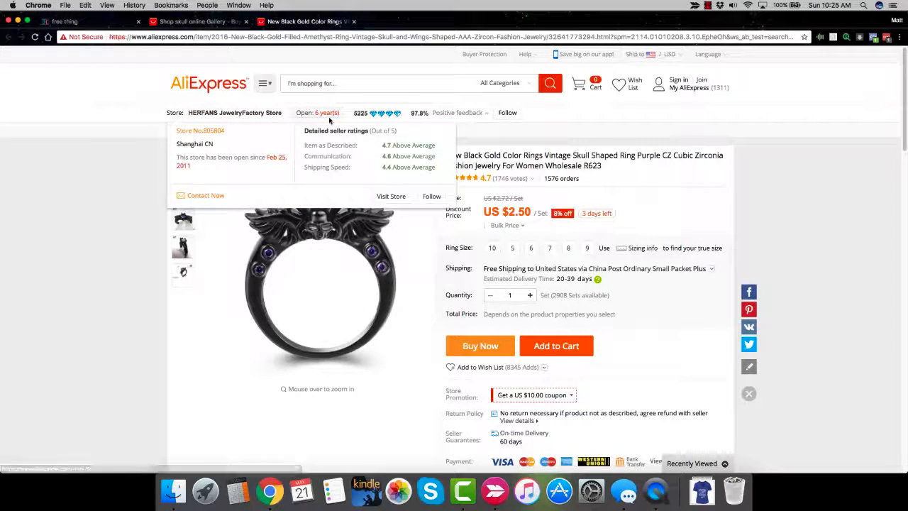
right_click(248, 117)
left_click(284, 121)
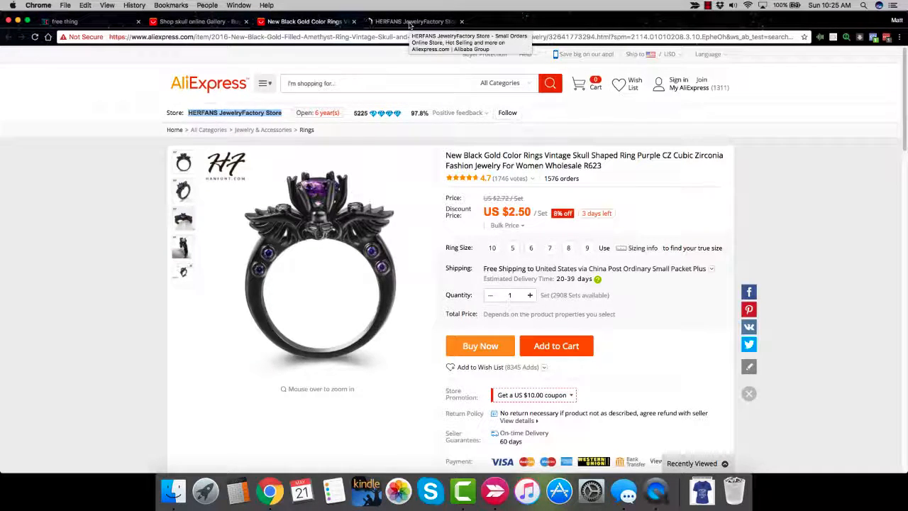
left_click(409, 23)
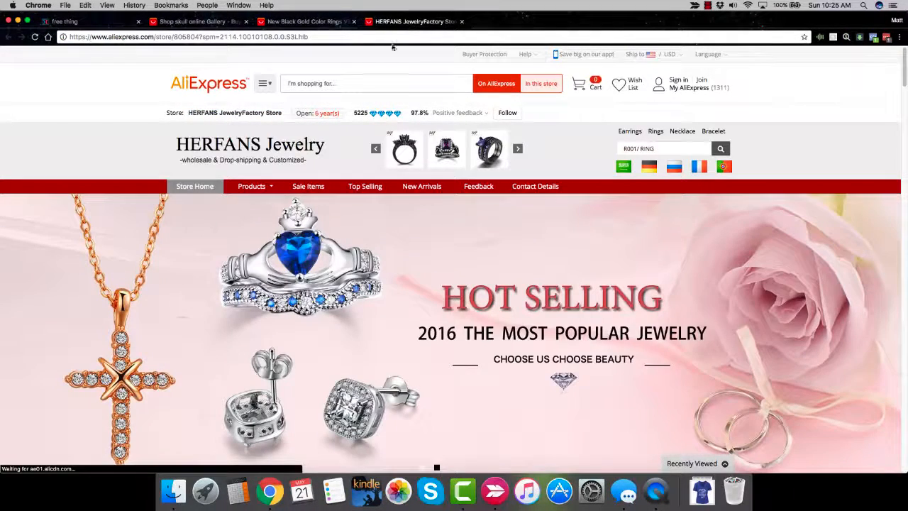
scroll(543, 284, "down", 5)
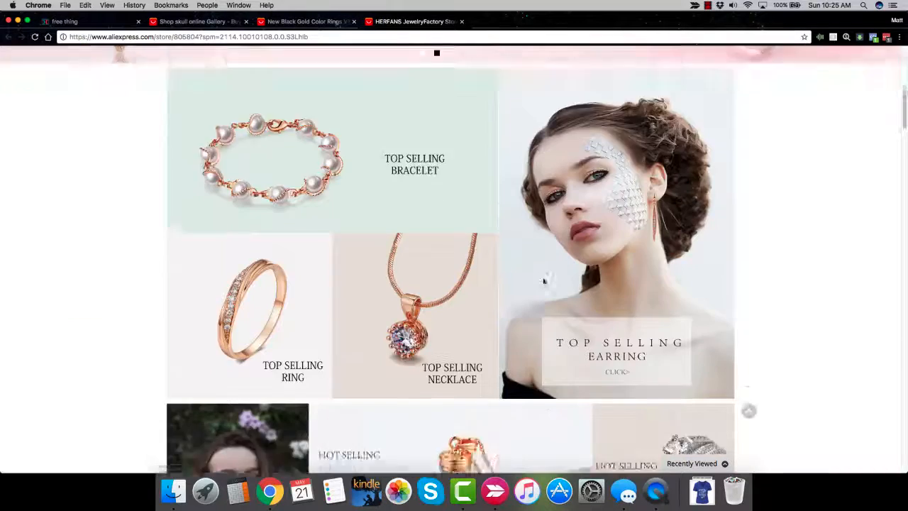
scroll(544, 282, "down", 3)
scroll(544, 281, "up", 10)
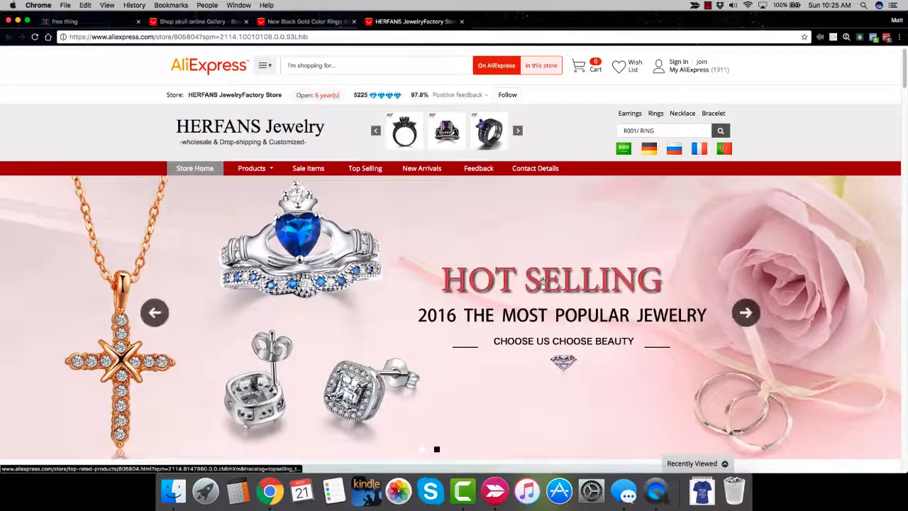
Search the HERFANS JewelryFactory Store's own products for skull.
left_click(551, 68)
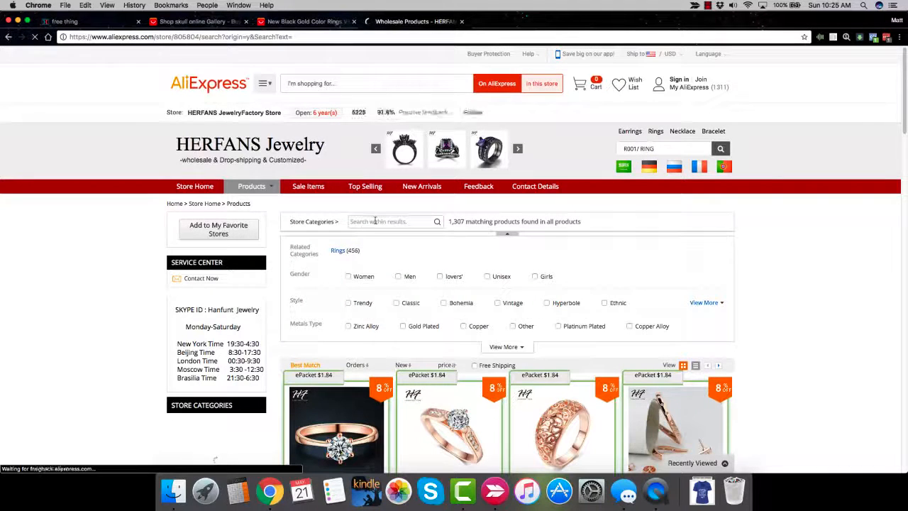
left_click(375, 221)
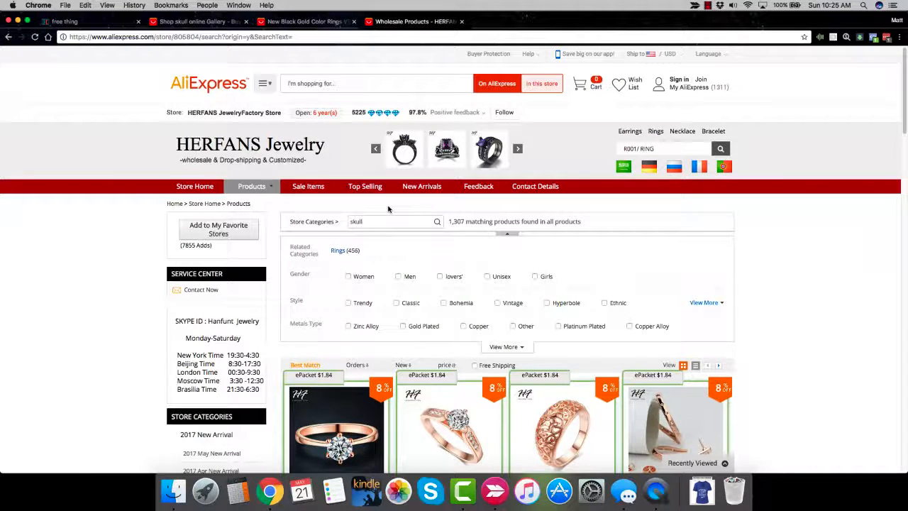
left_click(436, 223)
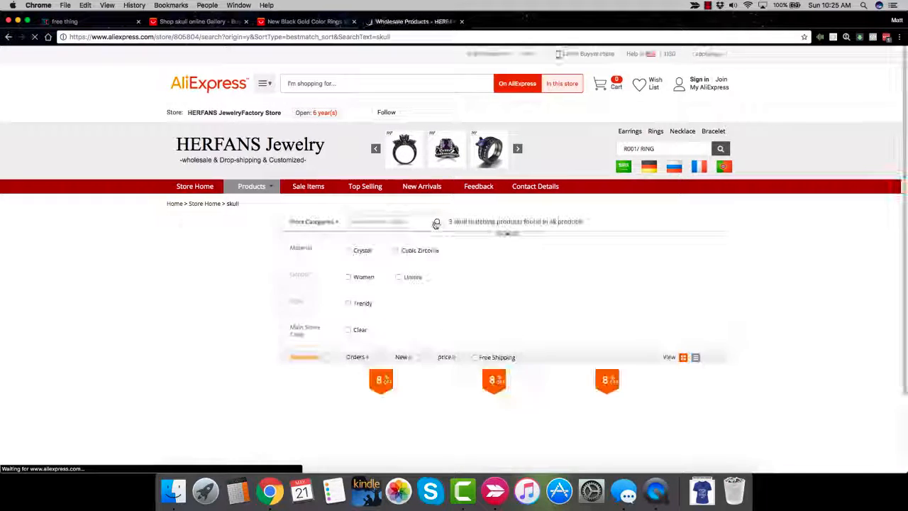
View the skull ring's angled photo on its listing and look over the HERFANS store's skull search results.
left_click(320, 20)
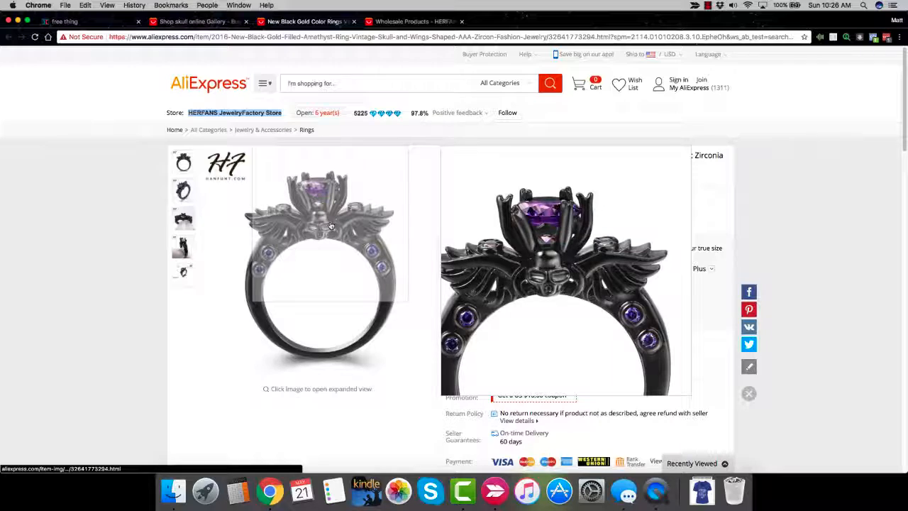
mouse_move(187, 196)
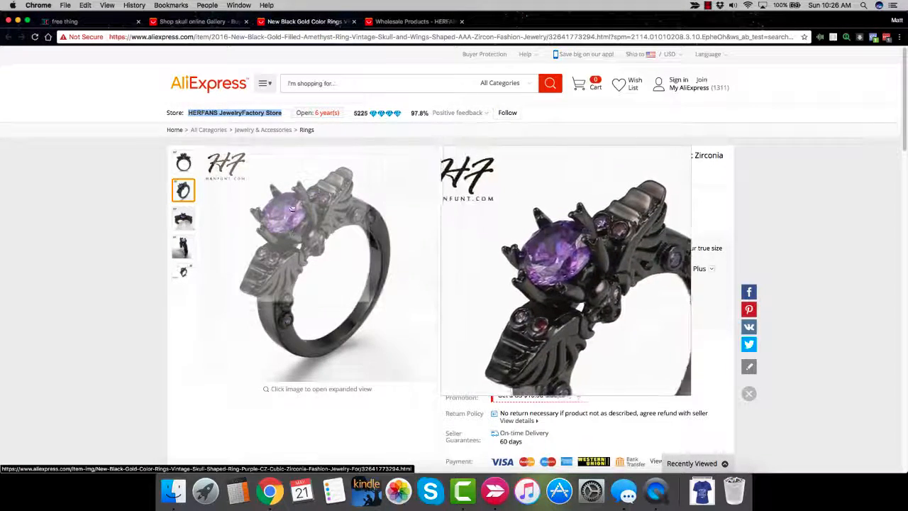
left_click(417, 22)
scroll(741, 312, "down", 5)
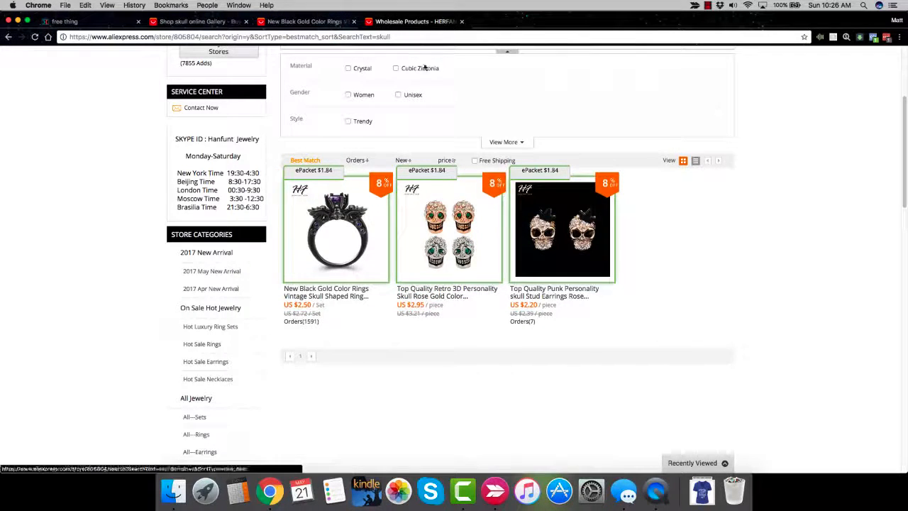
Close the HERFANS store and ring listing pages, and open the ZIG Genuine Leather Punk Skull bracelet listing from the skull results.
left_click(462, 22)
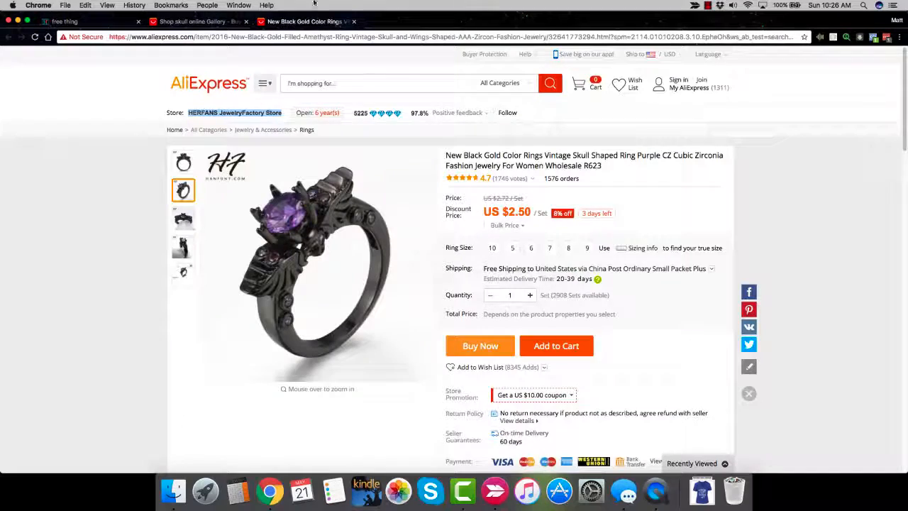
left_click(354, 22)
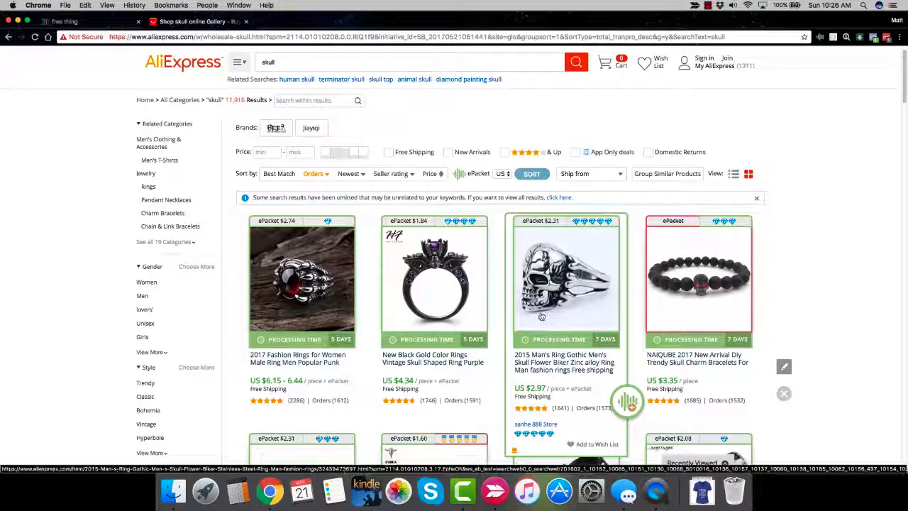
scroll(341, 249, "down", 3)
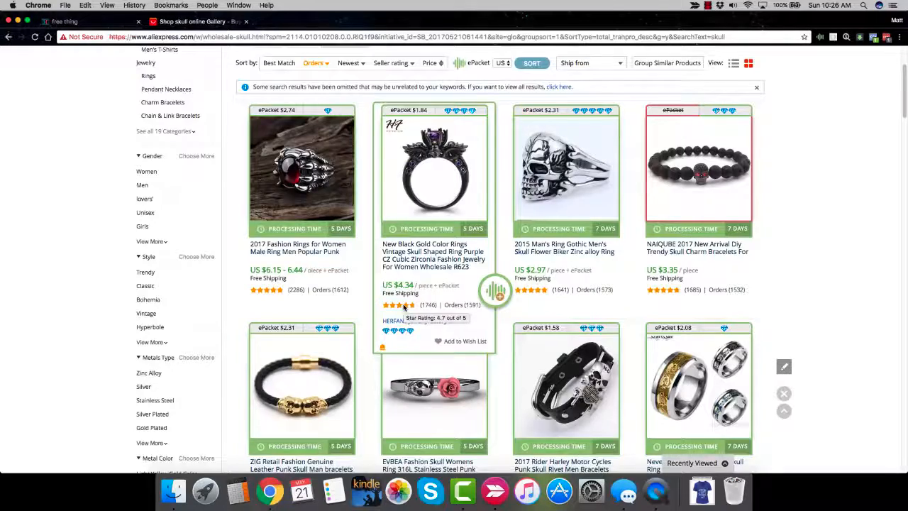
scroll(404, 307, "down", 5)
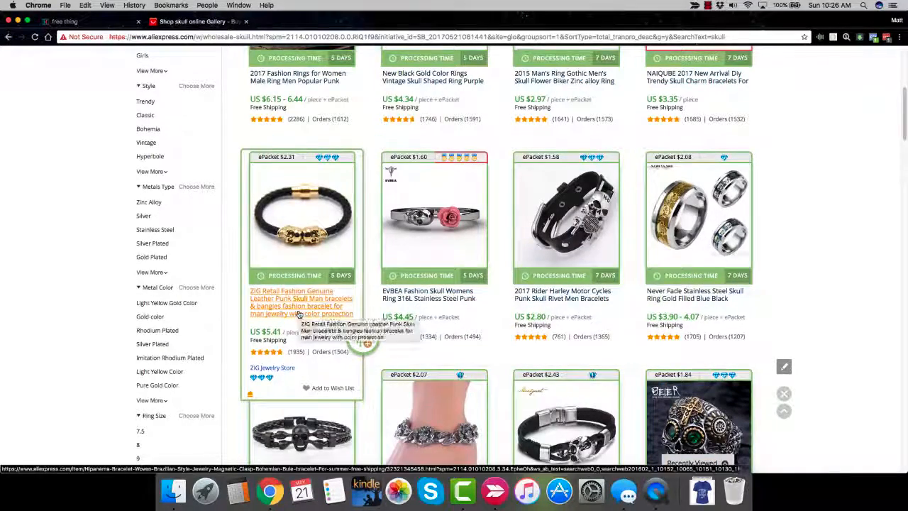
left_click(300, 314)
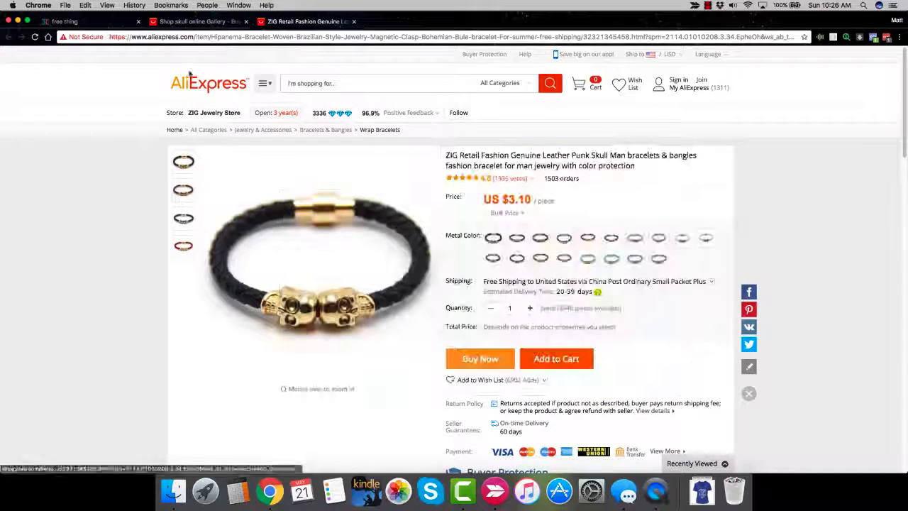
Review the ZIG bracelet's seller ratings, product photos, feedback section and the seller's other products.
mouse_move(335, 120)
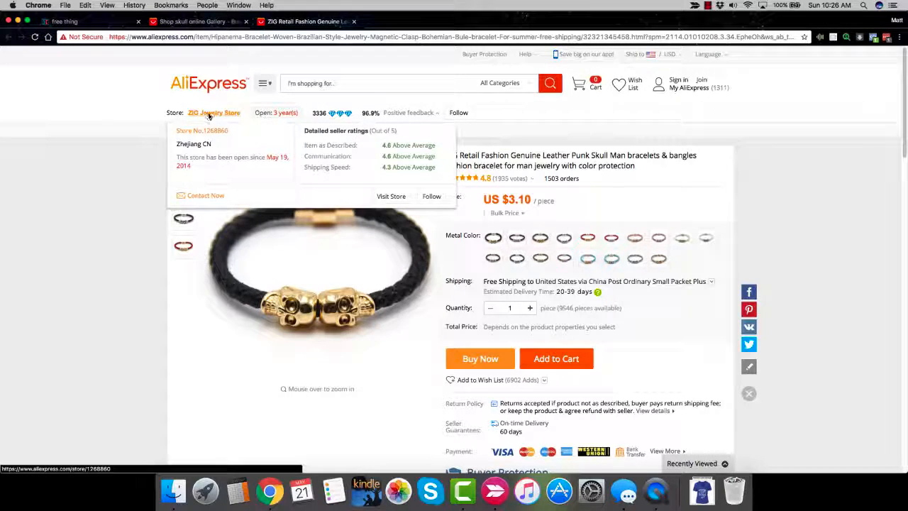
scroll(547, 250, "down", 10)
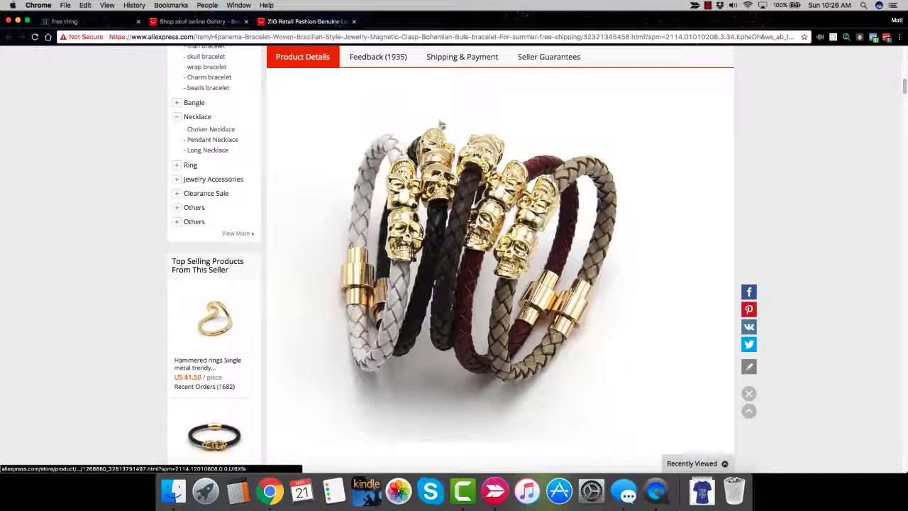
left_click(383, 59)
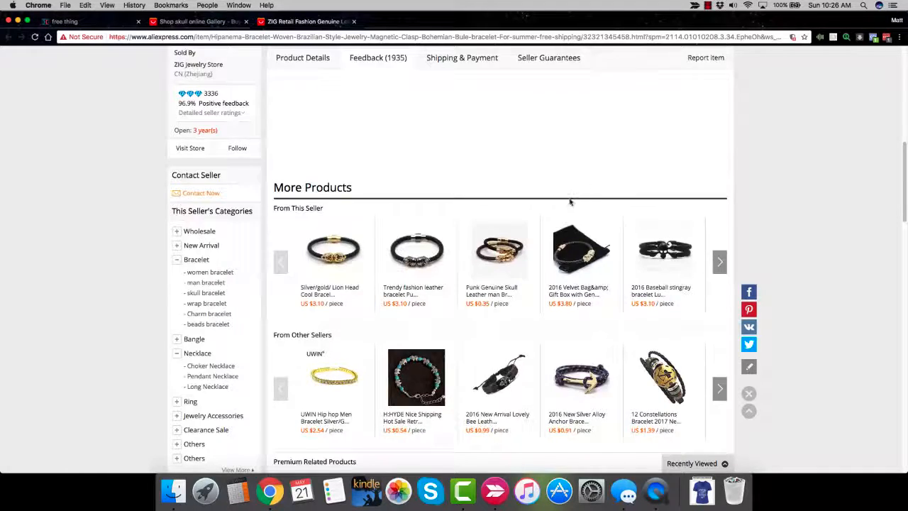
scroll(577, 272, "up", 3)
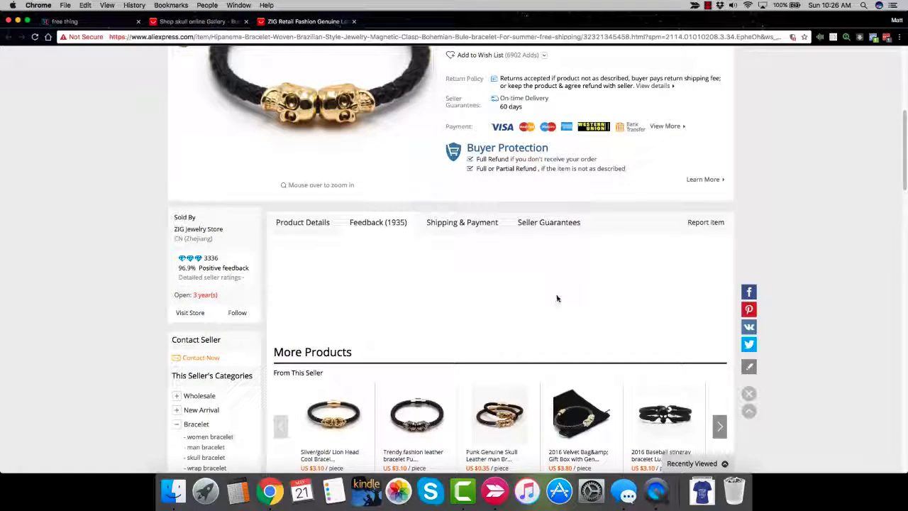
scroll(531, 316, "up", 6)
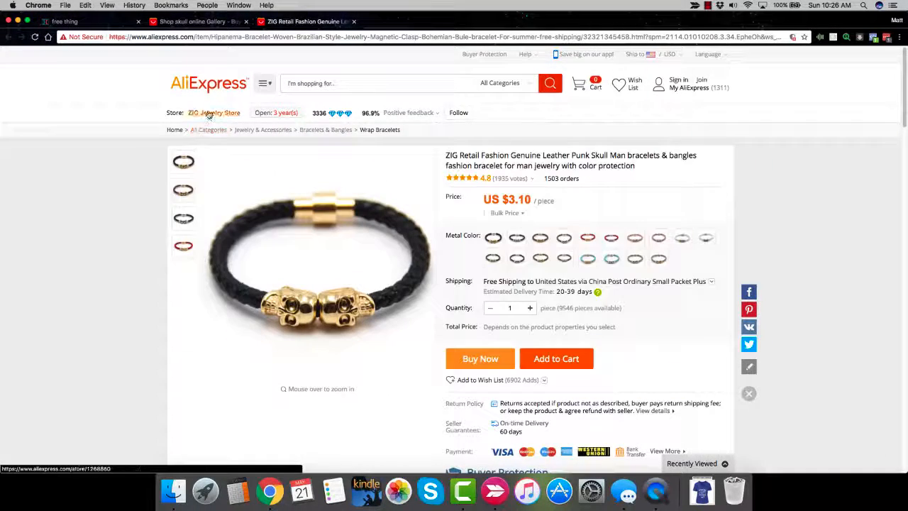
Open the ZIG Jewelry Store and search its products for skull.
left_click(206, 113)
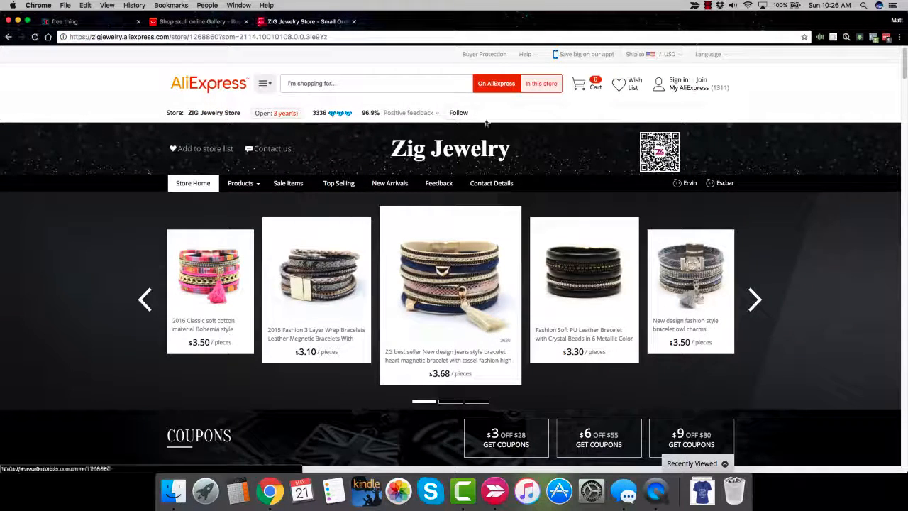
left_click(540, 83)
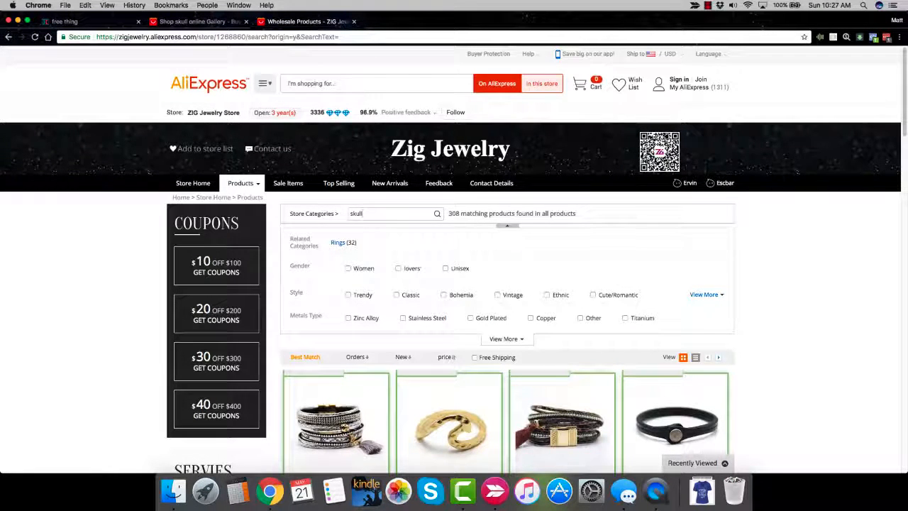
left_click(437, 214)
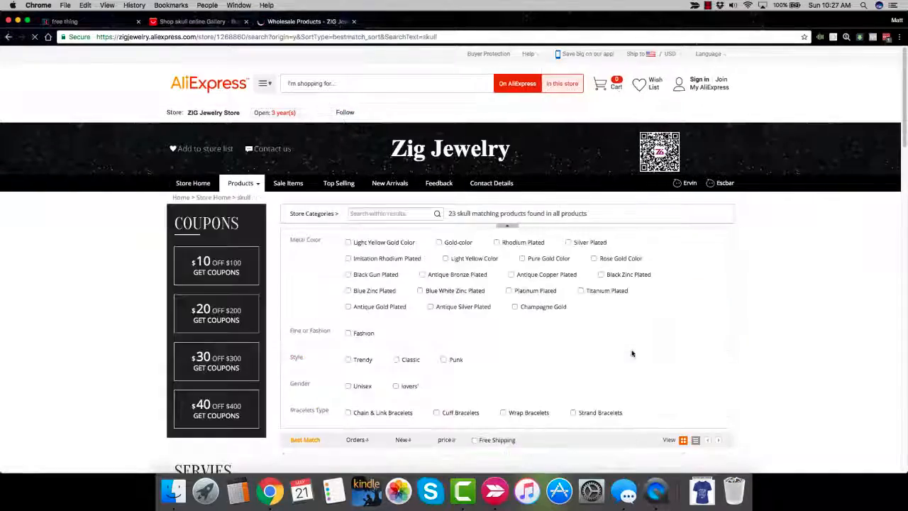
Look through the ZIG store's skull bracelets and rings for related items that could serve as upsells.
scroll(645, 314, "down", 10)
scroll(792, 301, "down", 10)
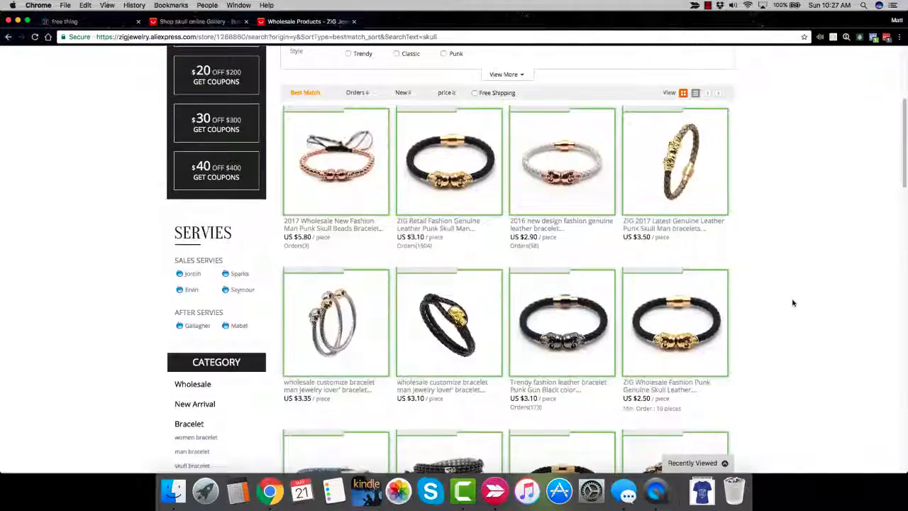
scroll(787, 293, "down", 5)
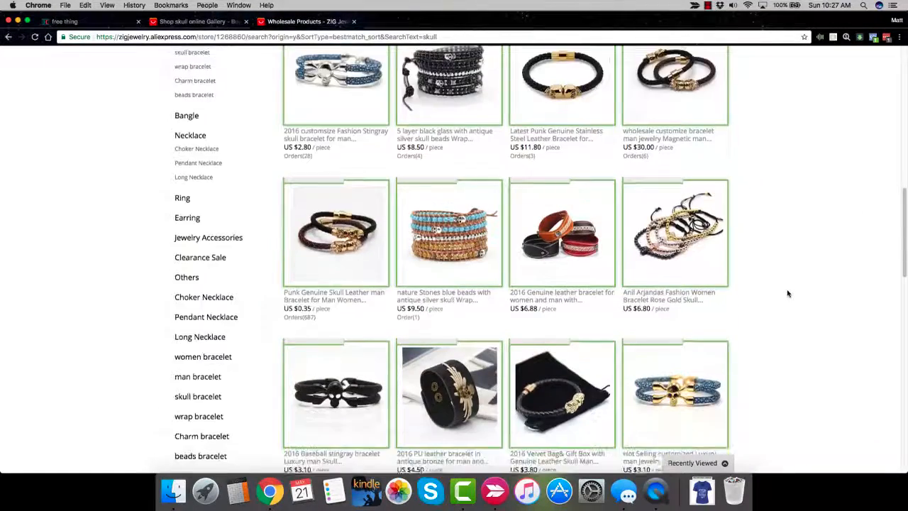
scroll(787, 293, "down", 4)
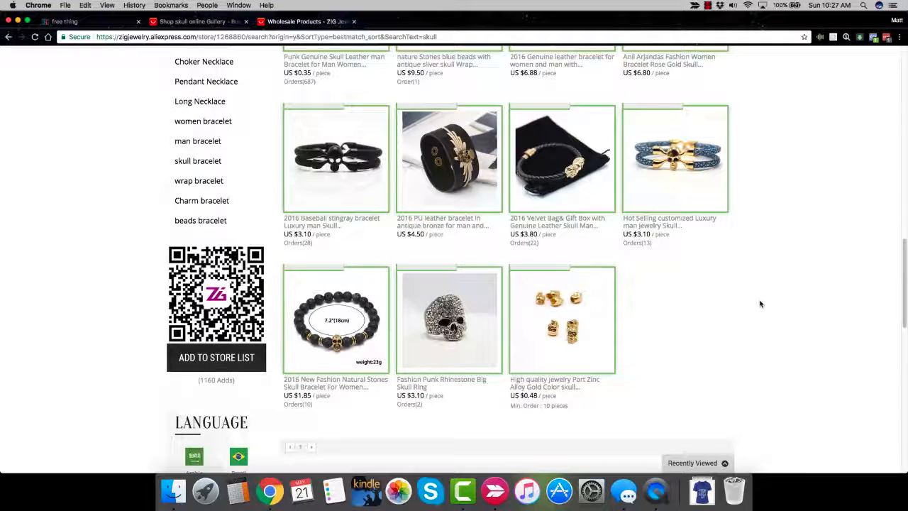
scroll(759, 303, "up", 10)
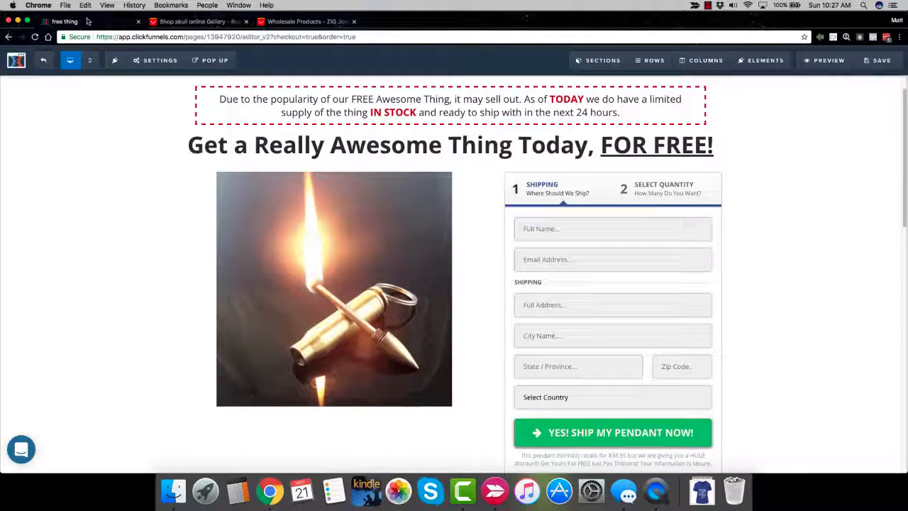
Return to ClickFunnels, leave the page editor, and open the preview of the Get Your Thing page.
left_click(91, 21)
left_click(53, 63)
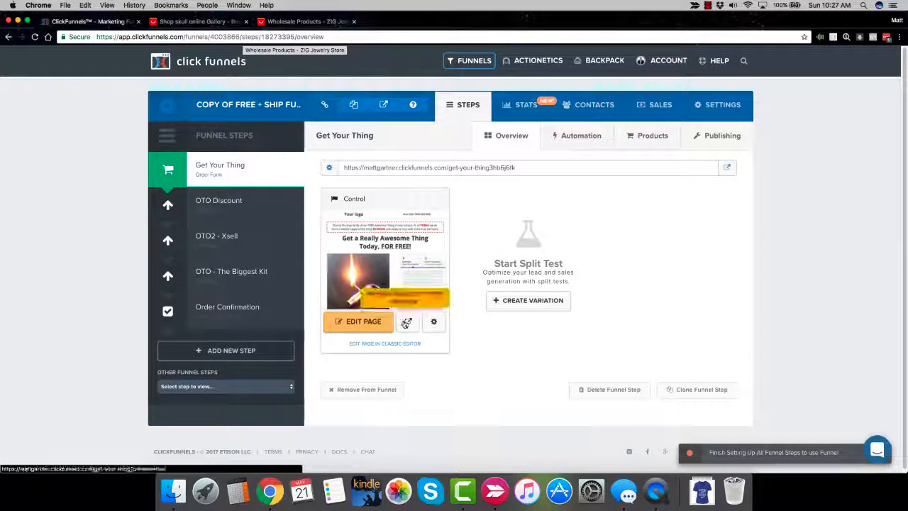
left_click(407, 323)
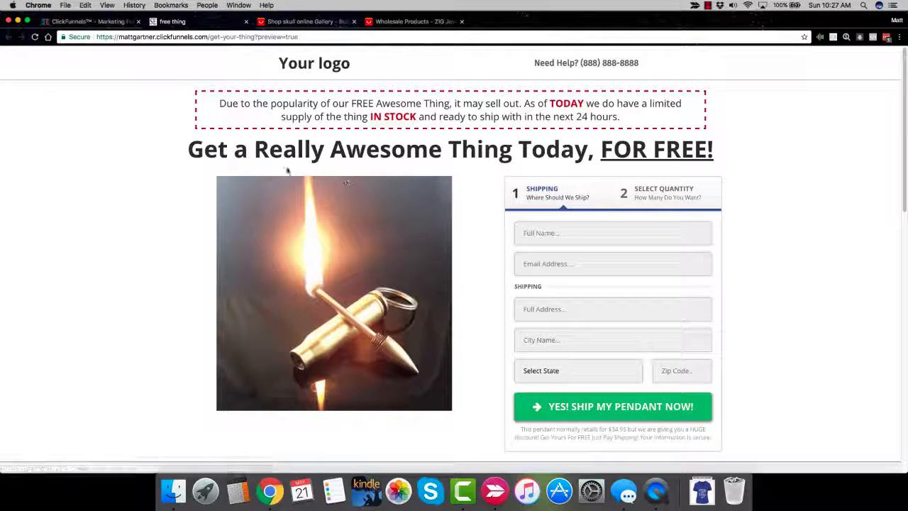
Review the previewed order page through to its testimonials and test the "Claim Yours Now!" link.
scroll(648, 336, "down", 1)
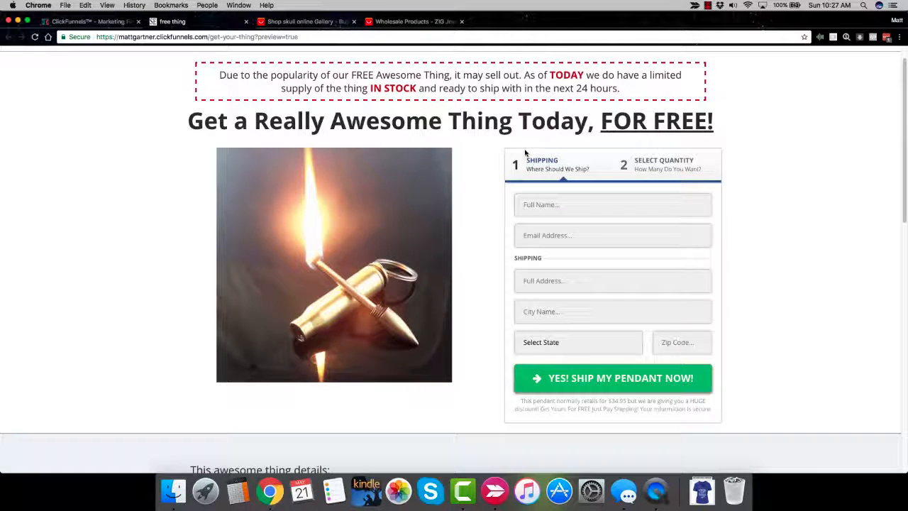
scroll(518, 153, "down", 5)
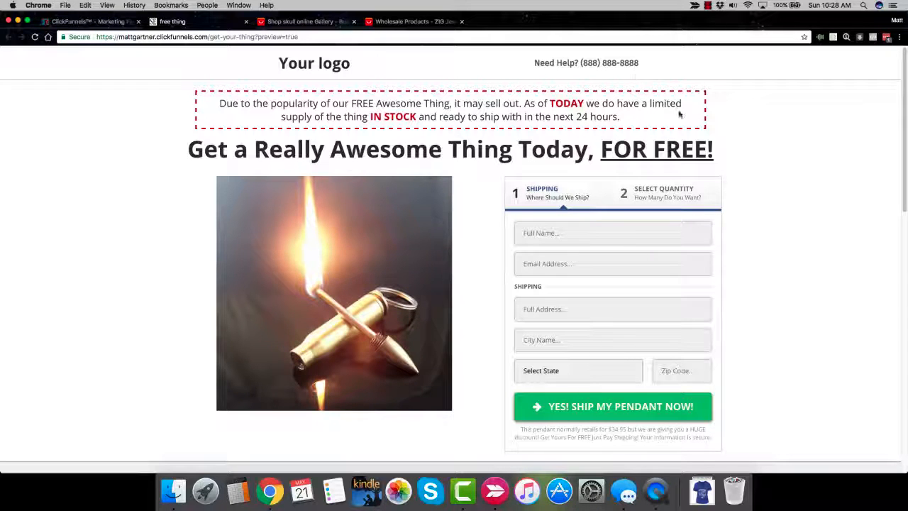
scroll(604, 120, "down", 15)
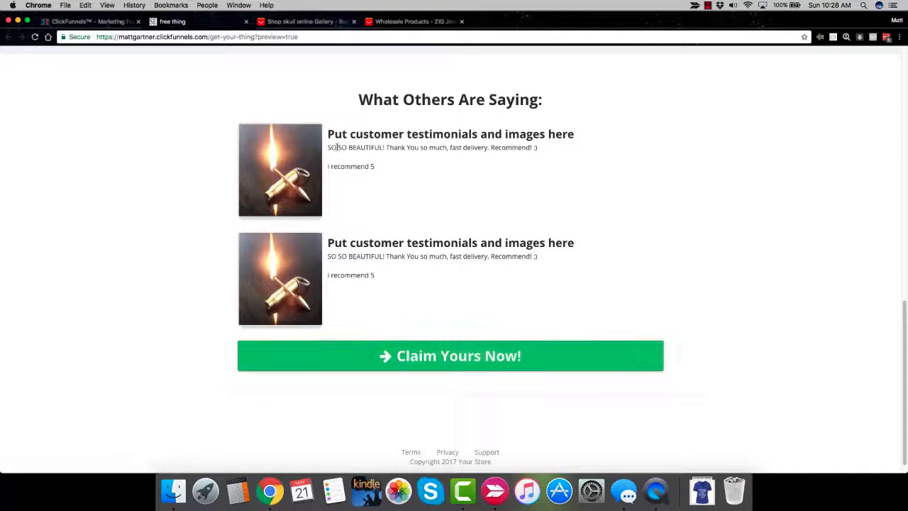
scroll(332, 340, "down", 1)
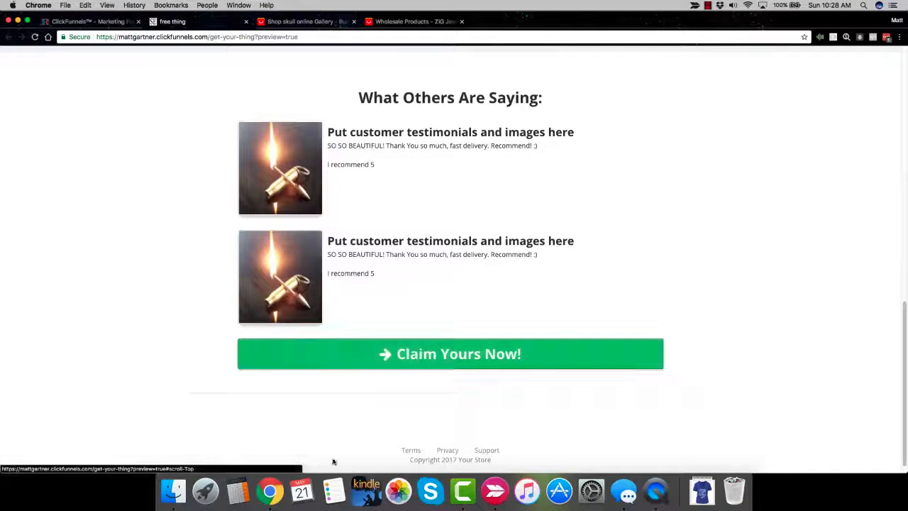
left_click(395, 354)
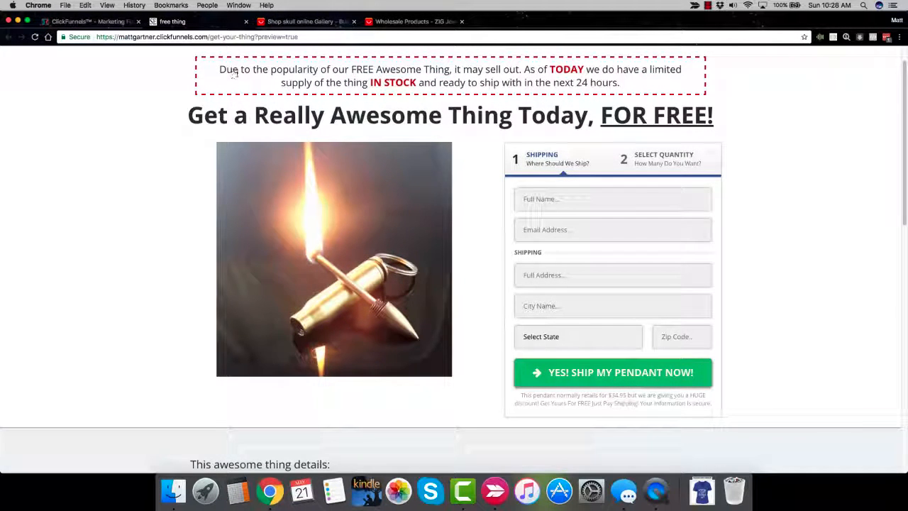
Examine the preview's stock notice, headline, shipping form and product details, and go back to the funnel steps overview.
scroll(267, 71, "up", 1)
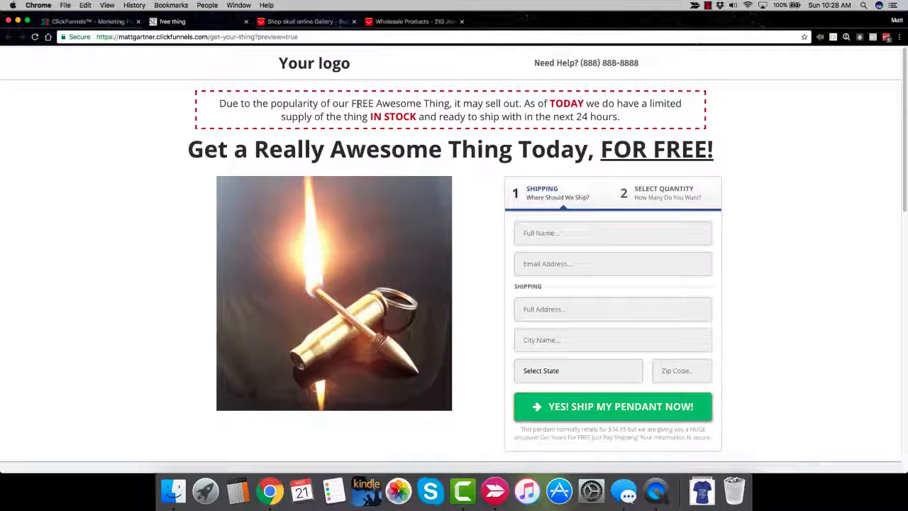
scroll(447, 98, "down", 5)
scroll(447, 97, "up", 5)
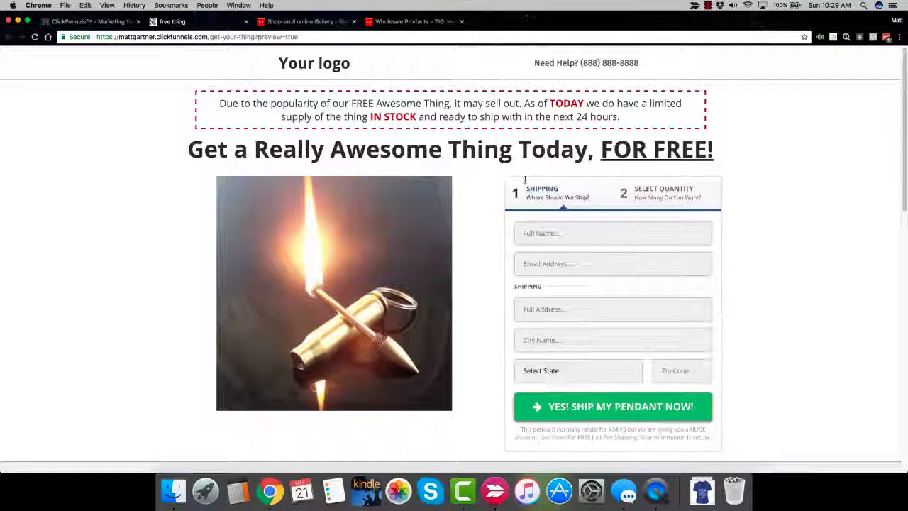
scroll(525, 180, "down", 5)
scroll(326, 178, "up", 5)
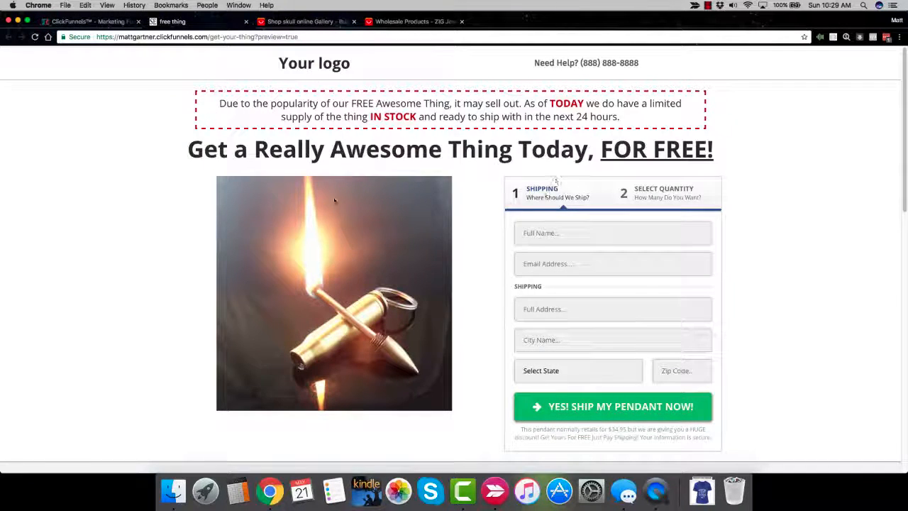
scroll(529, 286, "down", 1)
scroll(526, 286, "up", 1)
scroll(526, 286, "down", 5)
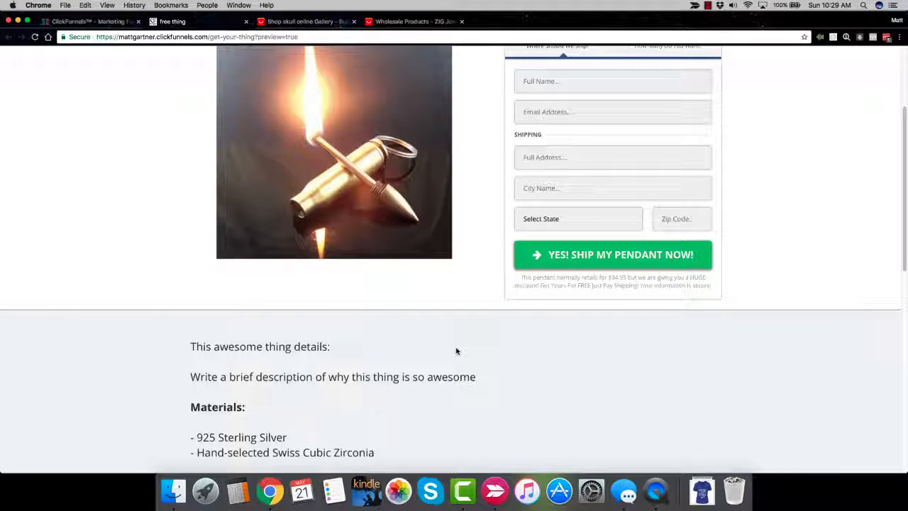
scroll(456, 350, "up", 5)
left_click(88, 22)
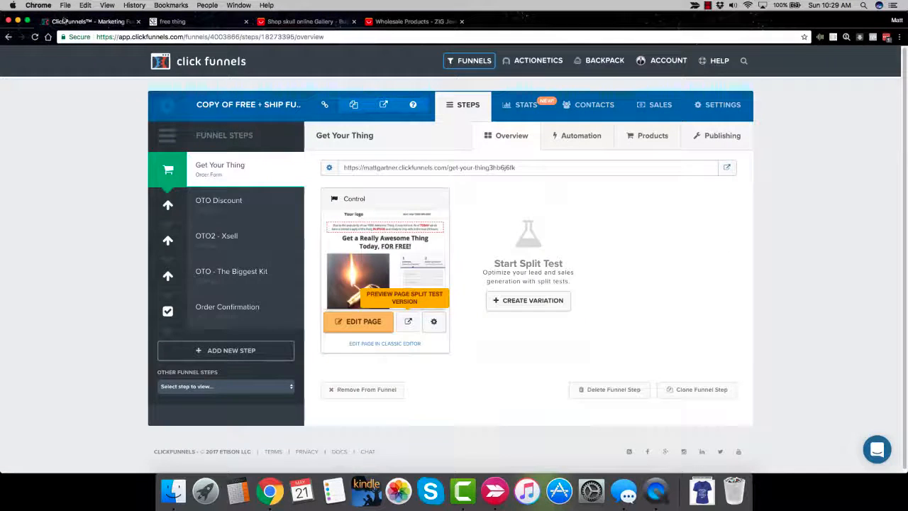
Preview the OTO Discount page and compare its one- and two-pendant offers with the Get Your Thing order page.
left_click(231, 214)
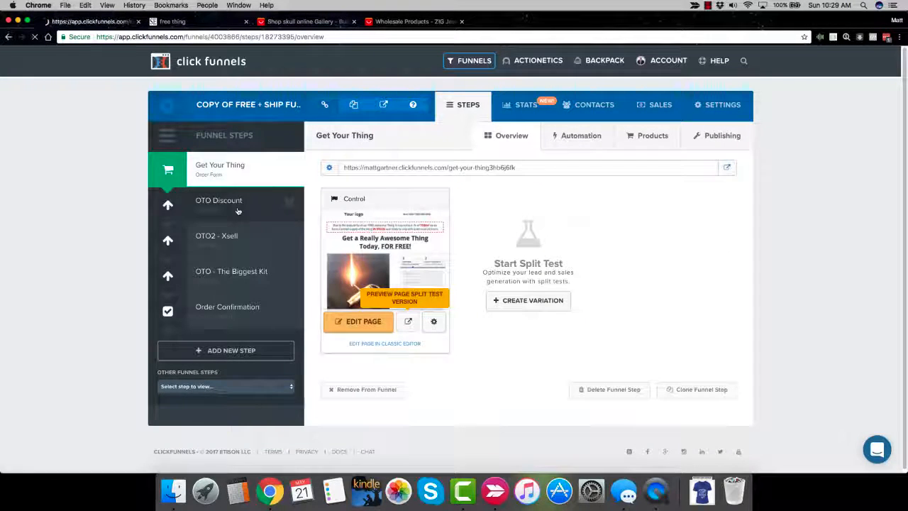
left_click(409, 321)
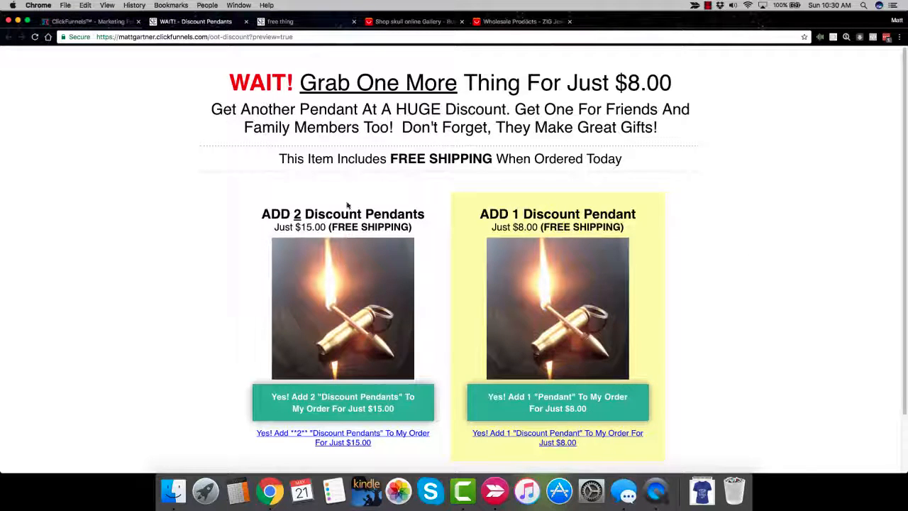
scroll(868, 350, "down", 1)
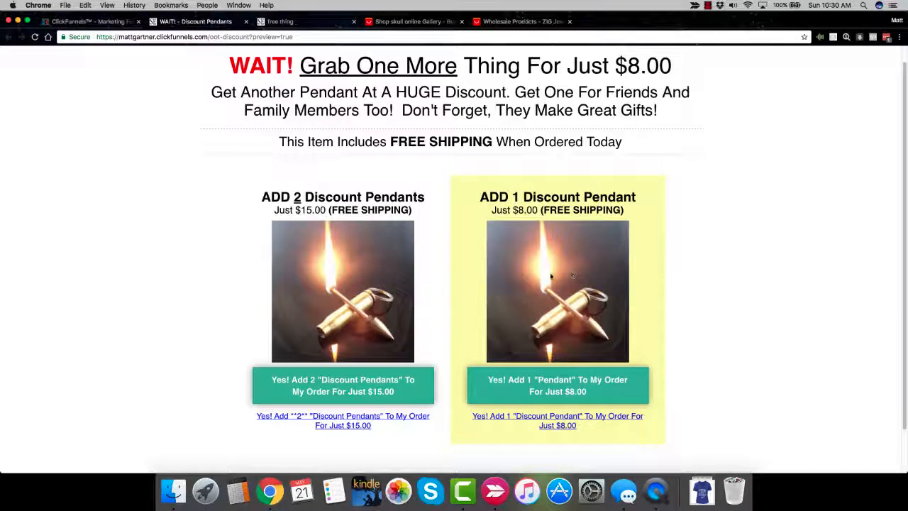
left_click(293, 23)
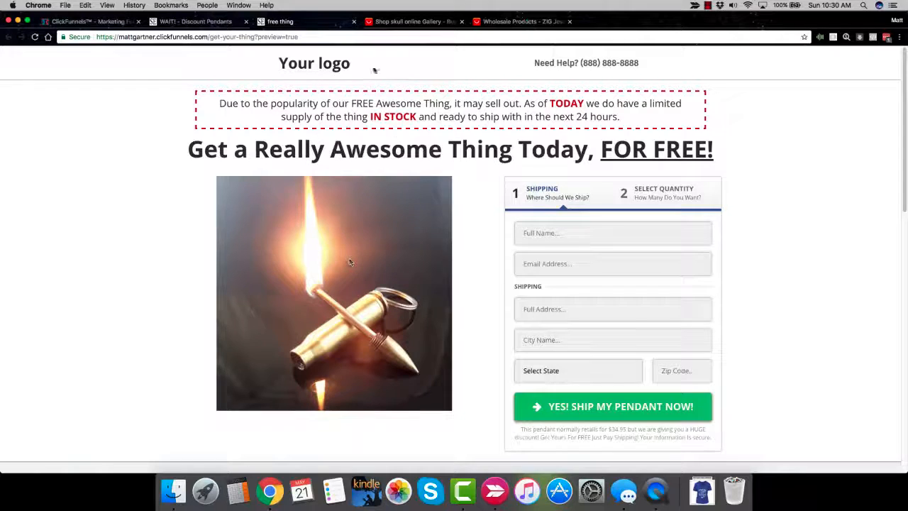
left_click(227, 23)
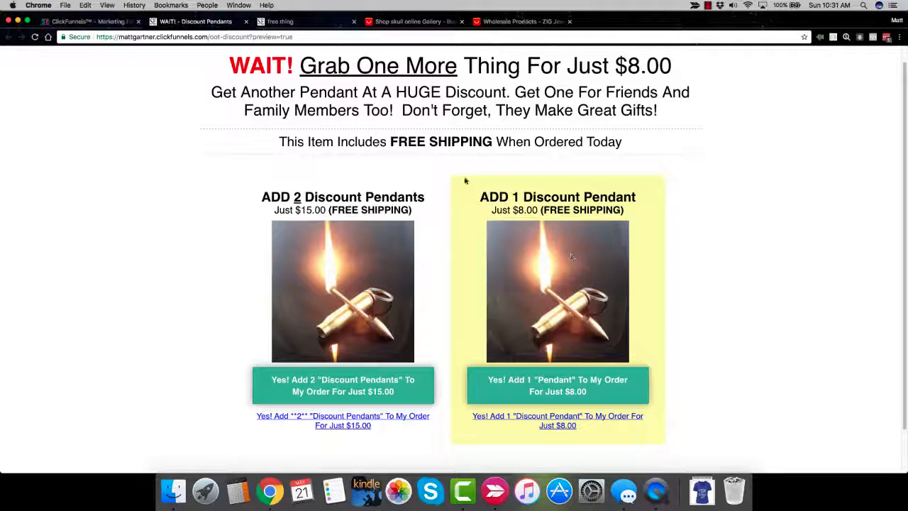
Preview the OTO2 - Xsell page and look through the ZIG store's skull bracelets for matching cross-sell items.
left_click(103, 26)
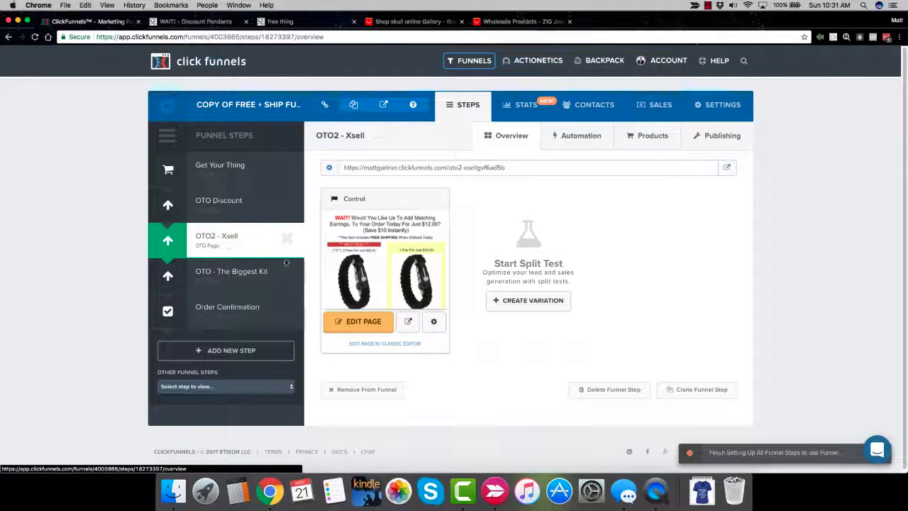
left_click(408, 322)
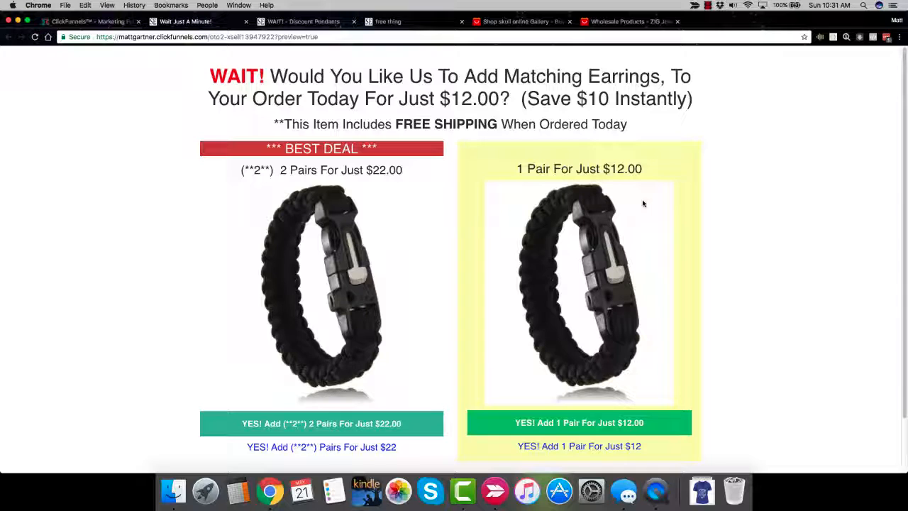
left_click(634, 22)
scroll(475, 288, "down", 5)
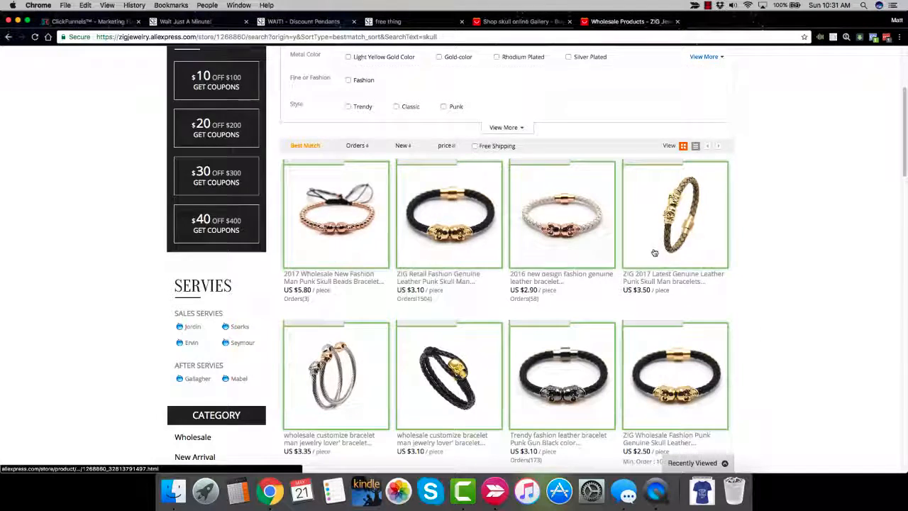
scroll(654, 253, "up", 3)
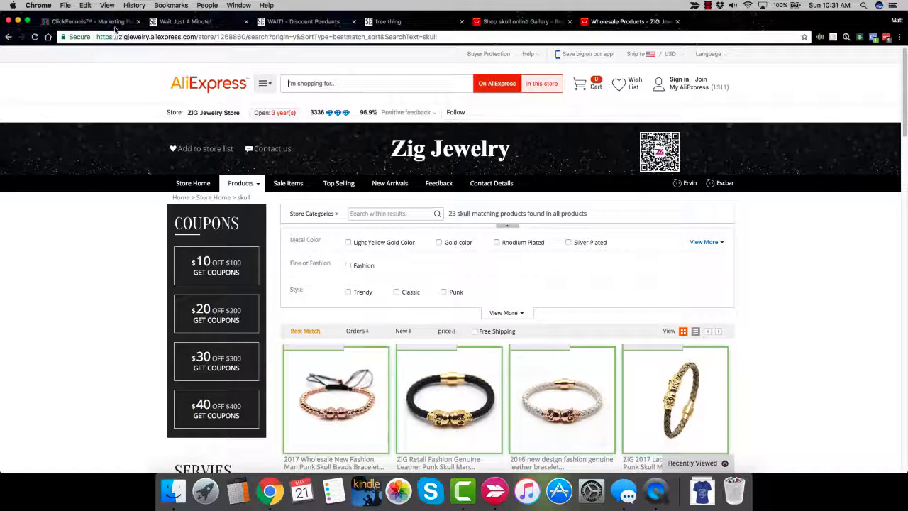
scroll(462, 368, "down", 5)
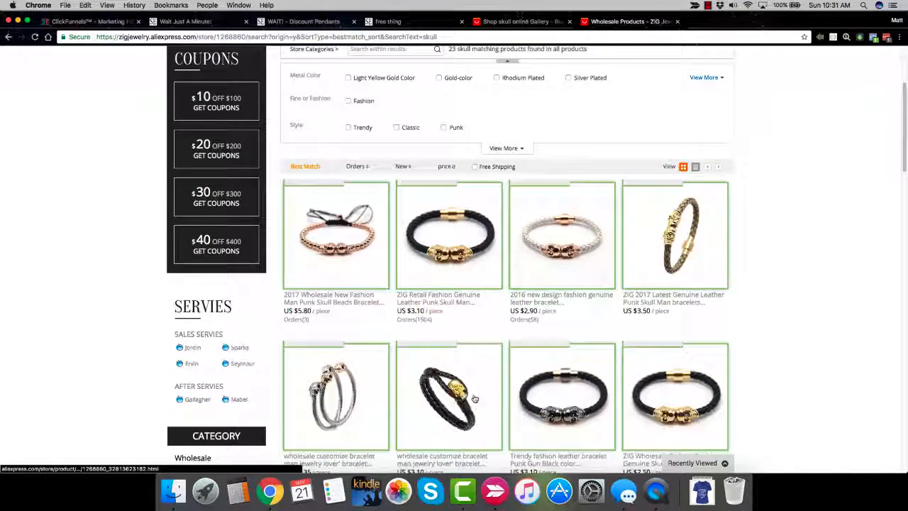
scroll(461, 367, "up", 5)
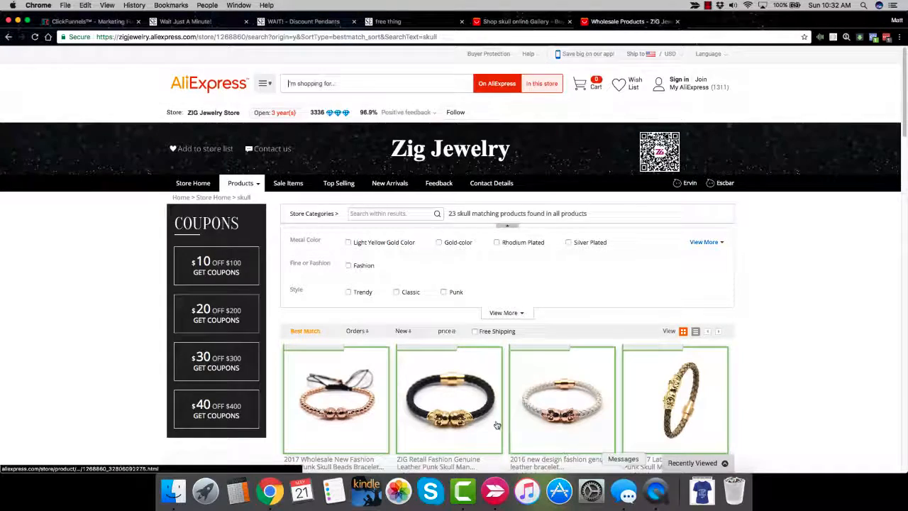
scroll(496, 425, "down", 3)
scroll(496, 425, "up", 3)
Go to the AliExpress home page, close the skull gallery page, and glance back over the funnel page previews.
left_click(197, 89)
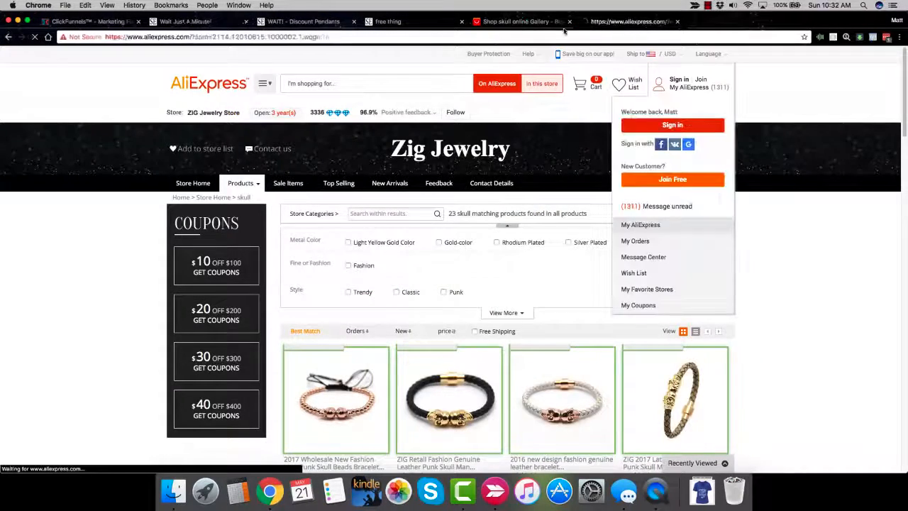
left_click(569, 22)
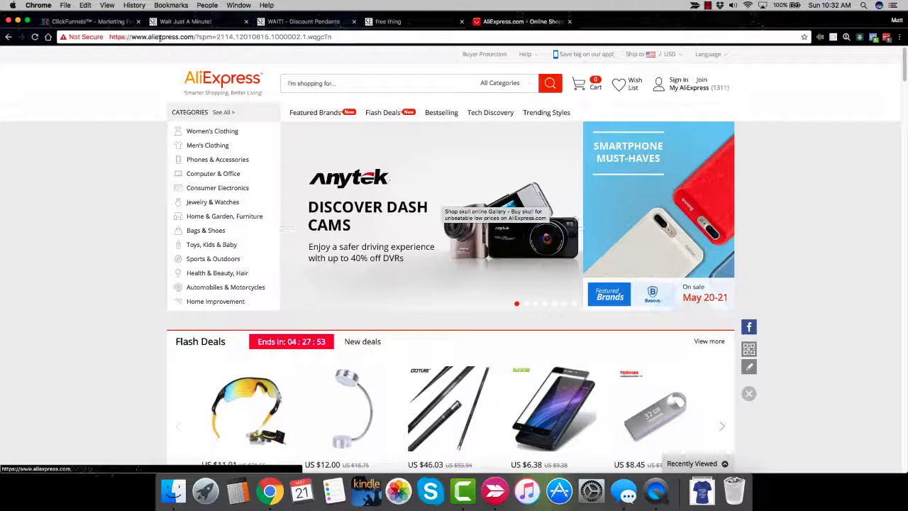
left_click(193, 22)
left_click(319, 24)
left_click(371, 23)
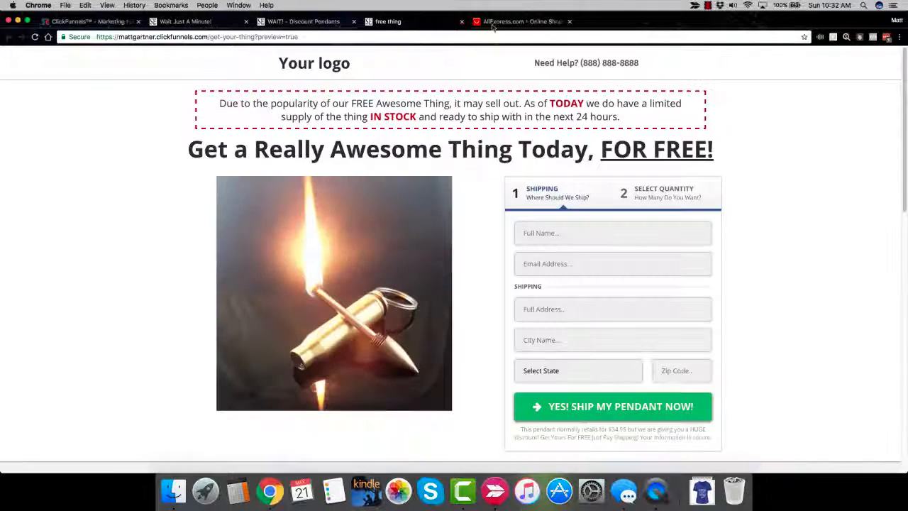
left_click(490, 23)
Search AliExpress for "cat" and look over the cat toy, grooming and feeding product groups.
left_click(327, 83)
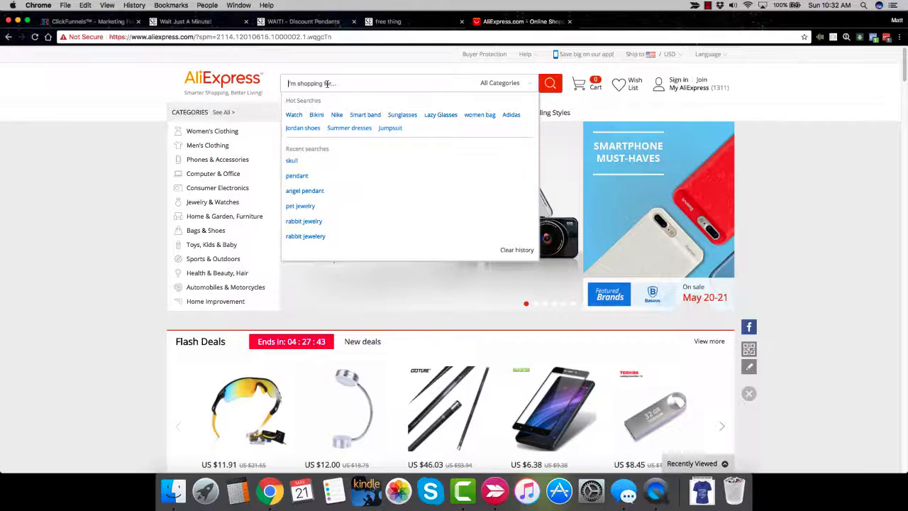
type("cat")
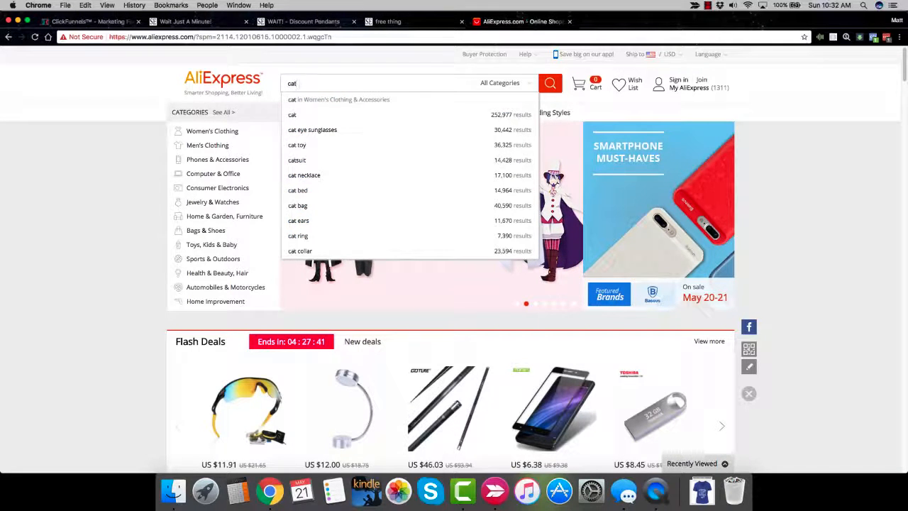
key("Return")
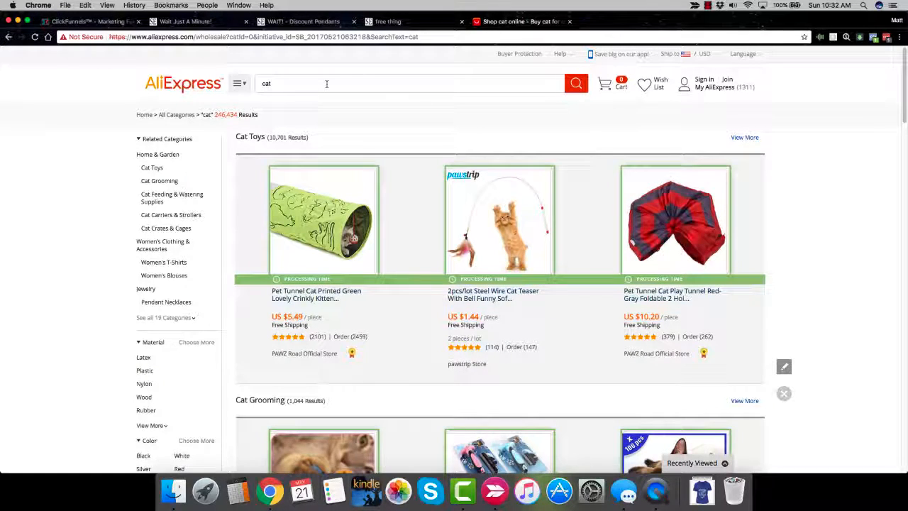
scroll(381, 185, "down", 3)
scroll(422, 182, "down", 3)
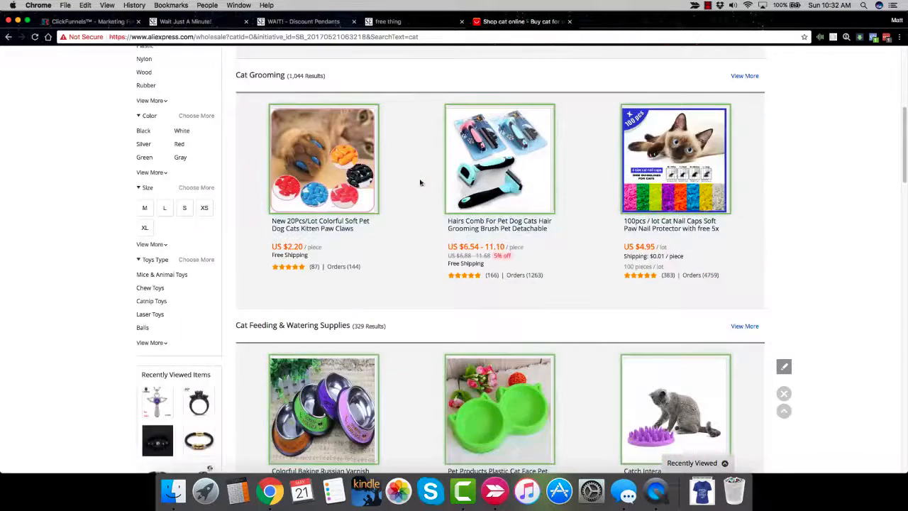
scroll(421, 182, "up", 7)
Refine the search to "cat pendant" and sort the results by orders.
left_click(330, 87)
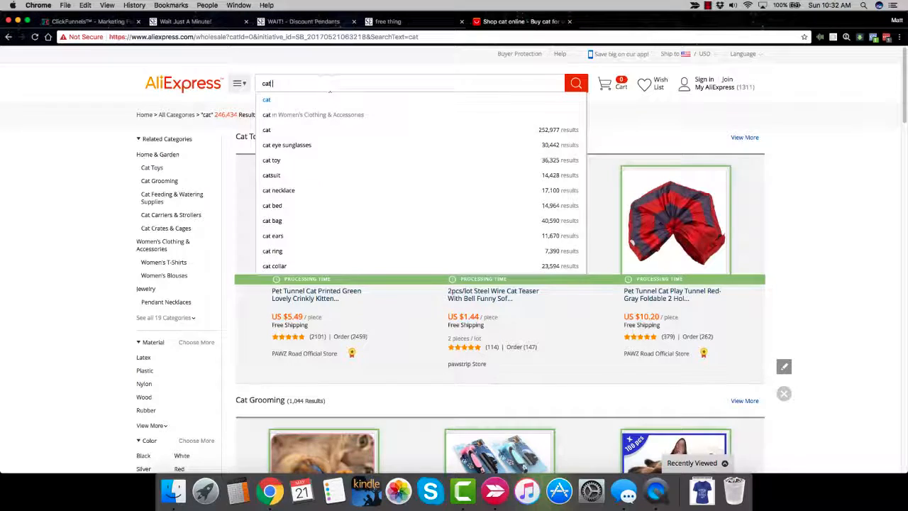
type("pendant")
key("Return")
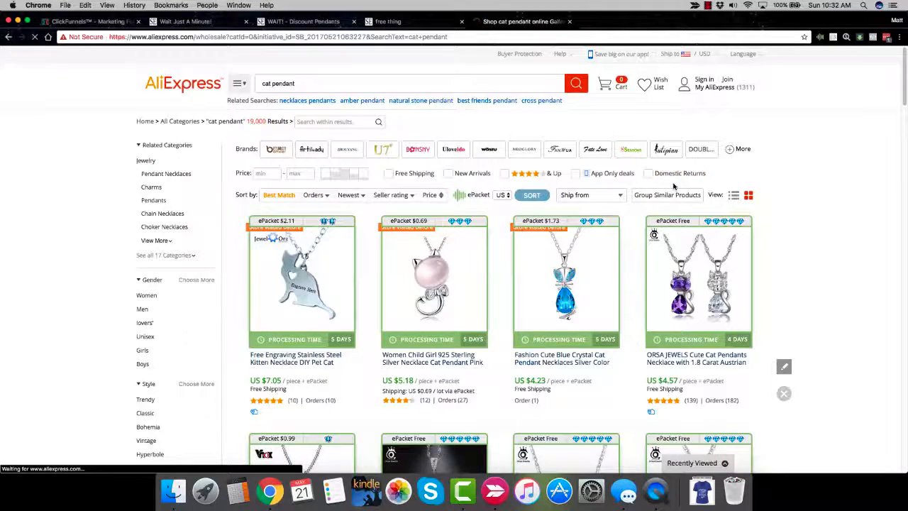
Examine the prices and order counts of the cat pendants through to the end of the first results page.
scroll(683, 183, "down", 2)
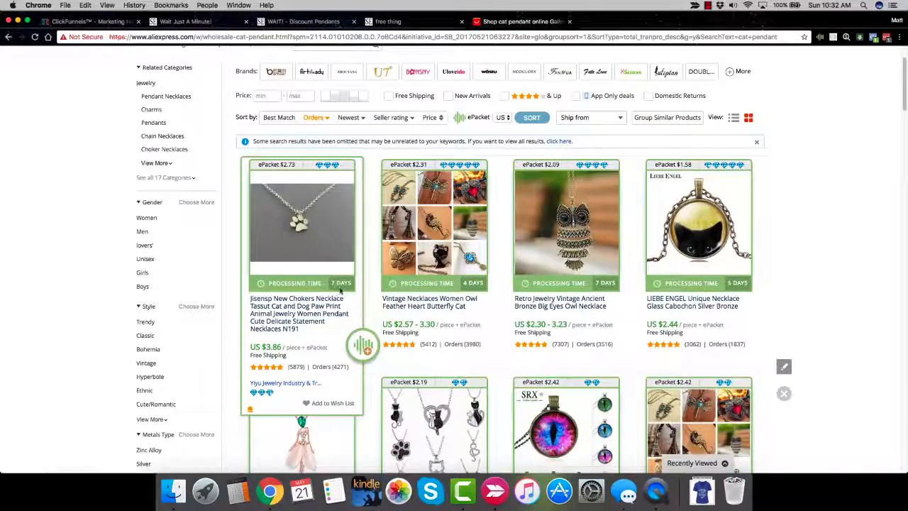
scroll(333, 284, "down", 8)
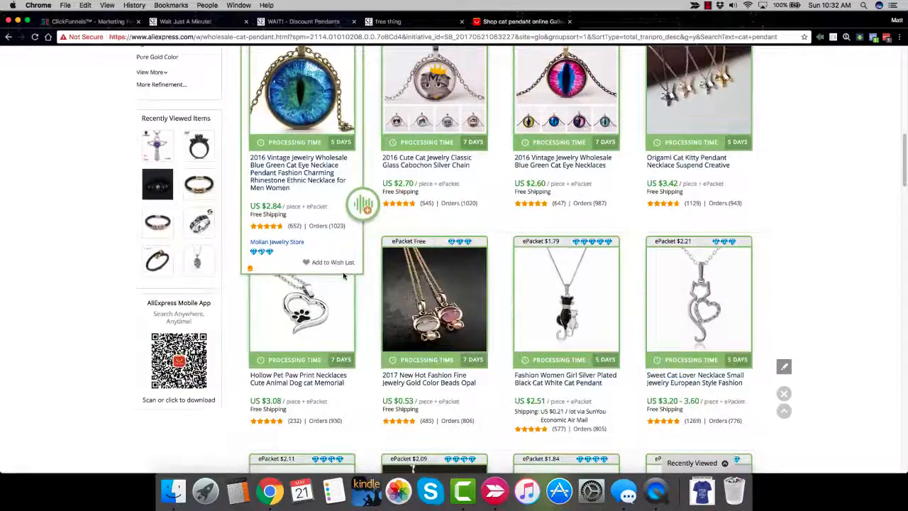
scroll(344, 278, "down", 4)
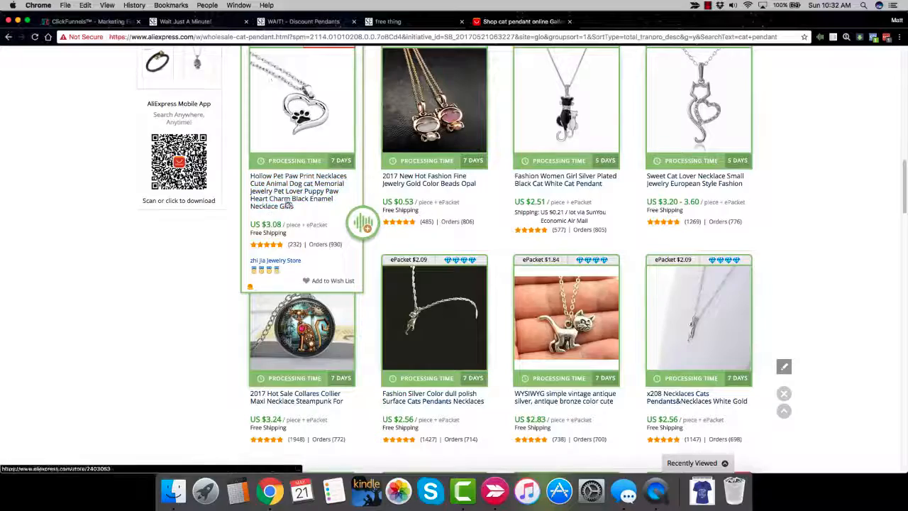
scroll(284, 193, "down", 3)
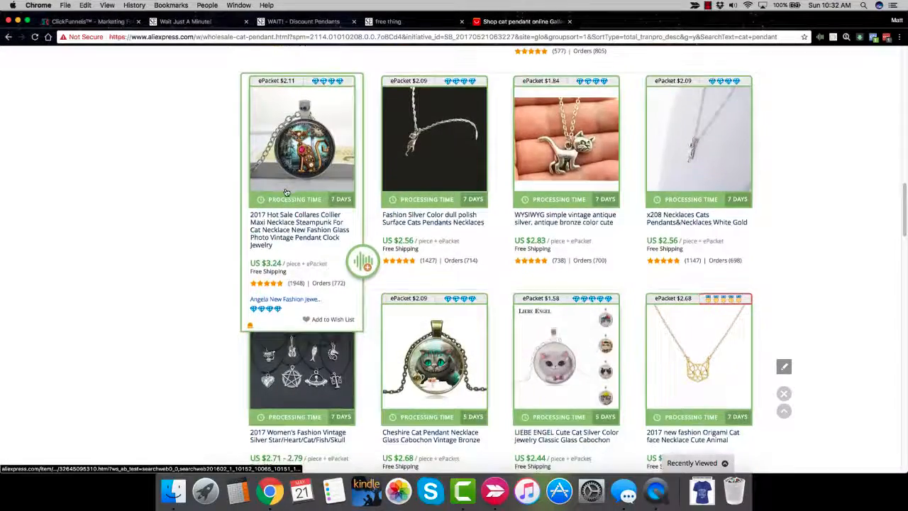
scroll(286, 192, "down", 4)
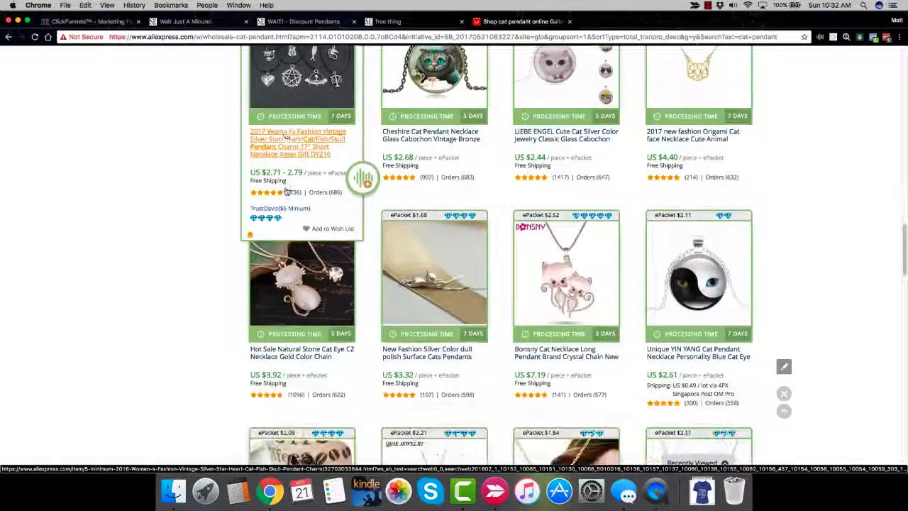
scroll(286, 192, "down", 5)
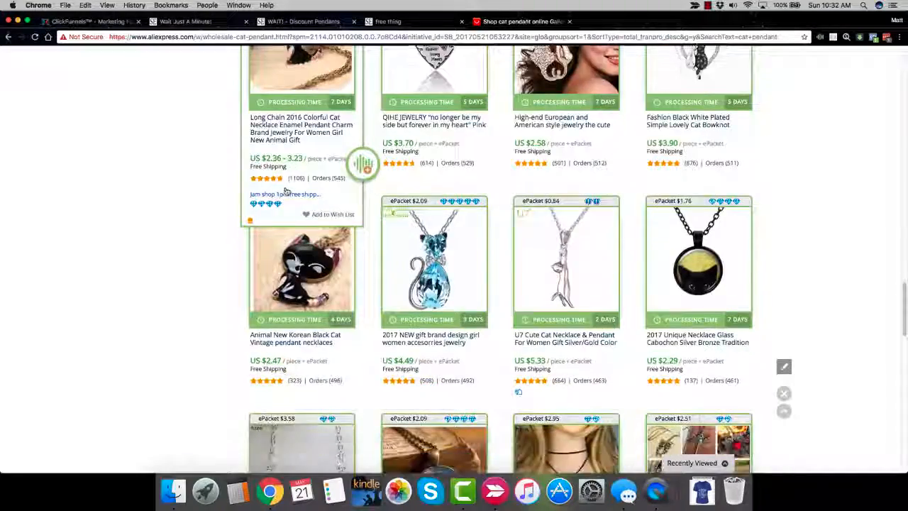
scroll(286, 191, "down", 1)
scroll(286, 191, "down", 5)
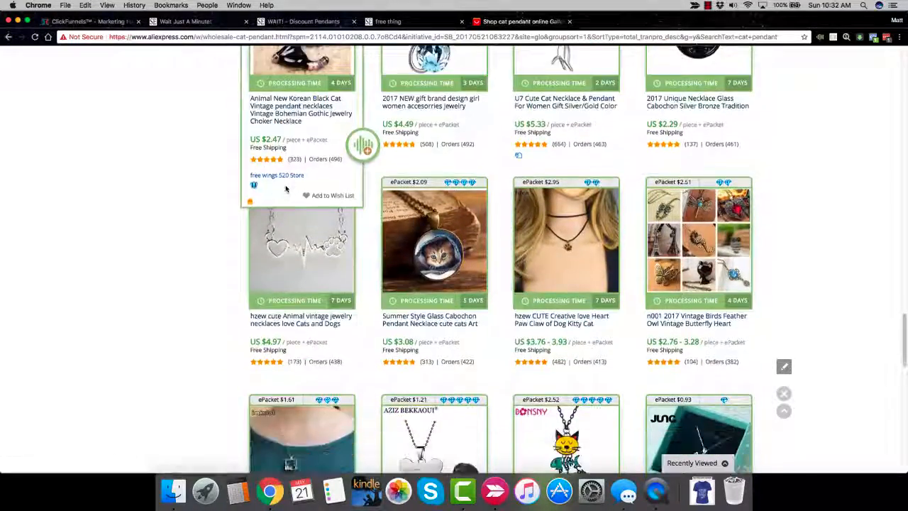
scroll(285, 188, "down", 3)
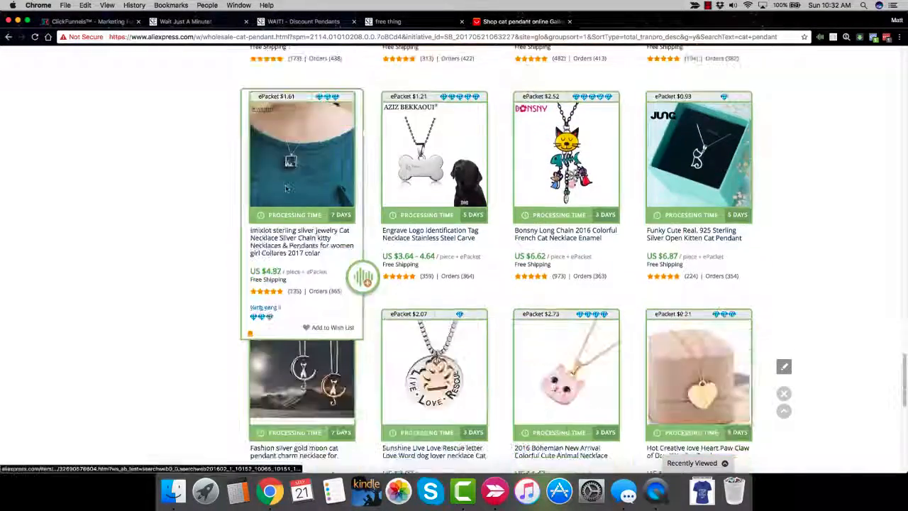
scroll(287, 186, "down", 5)
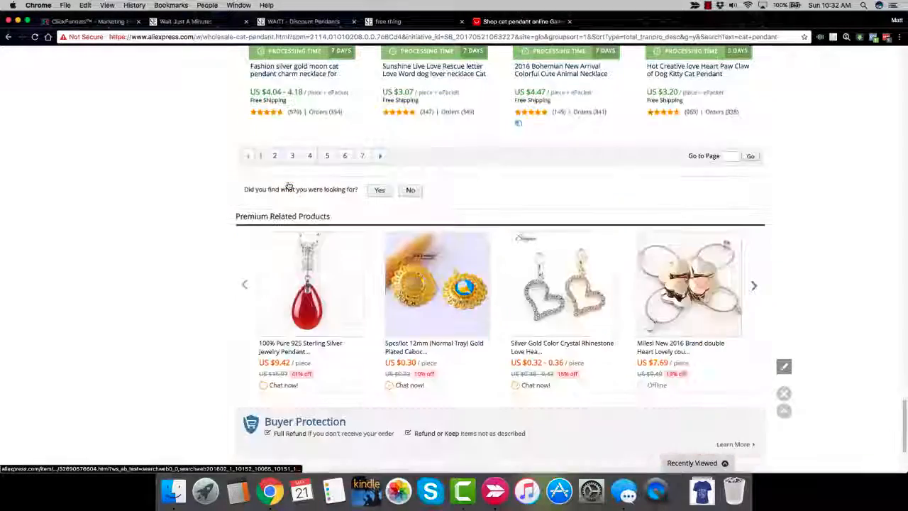
Return to the most-ordered cat pendants and compare their designs, prices and sellers as possible free-plus-shipping products.
scroll(287, 186, "up", 10)
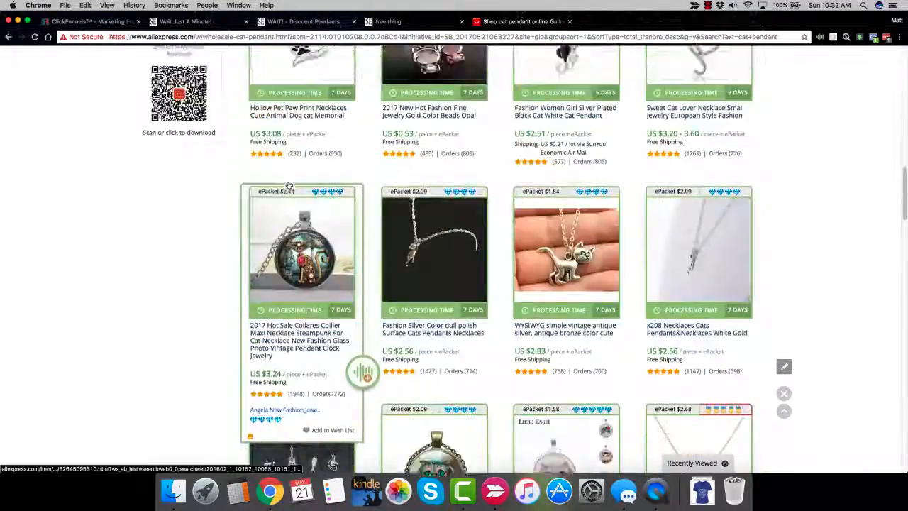
scroll(287, 180, "up", 10)
scroll(713, 198, "down", 3)
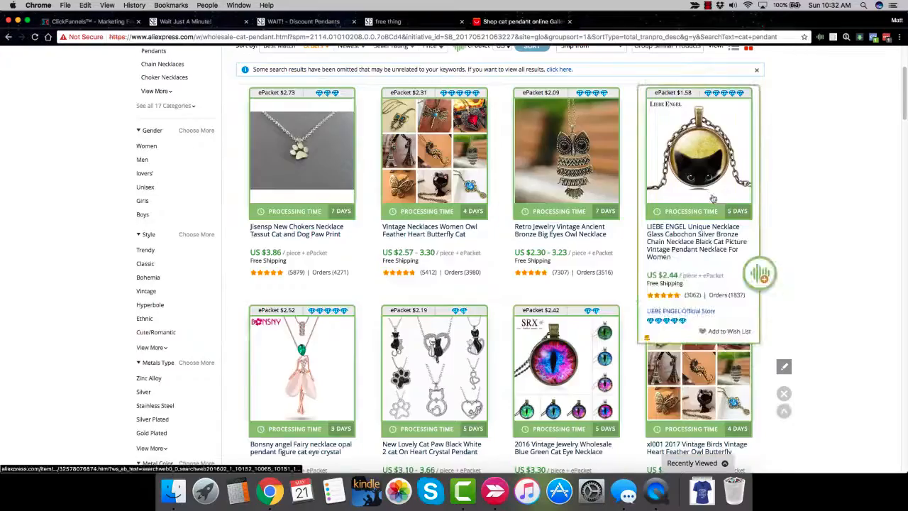
scroll(392, 267, "down", 3)
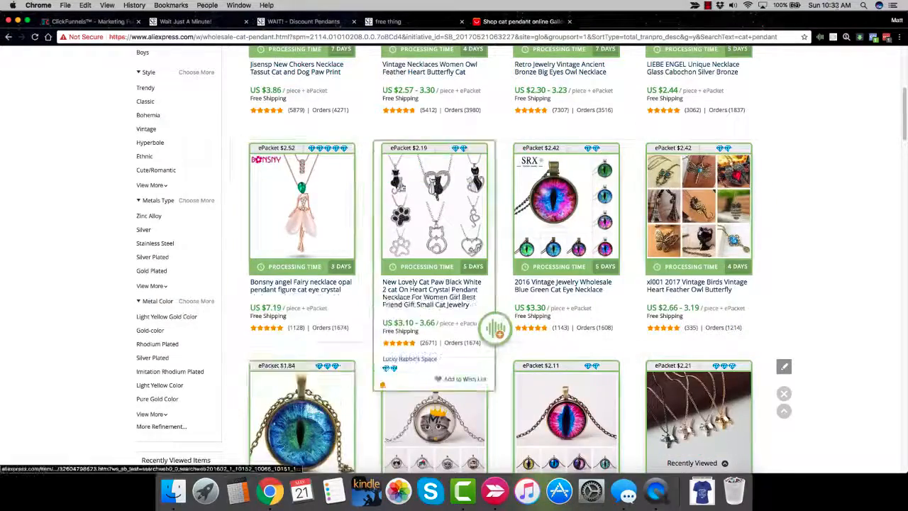
scroll(546, 218, "down", 5)
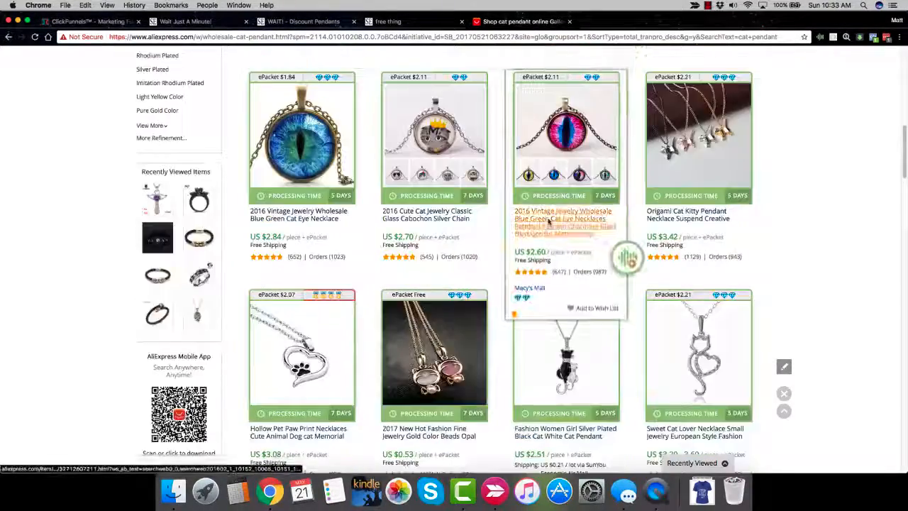
scroll(546, 219, "down", 1)
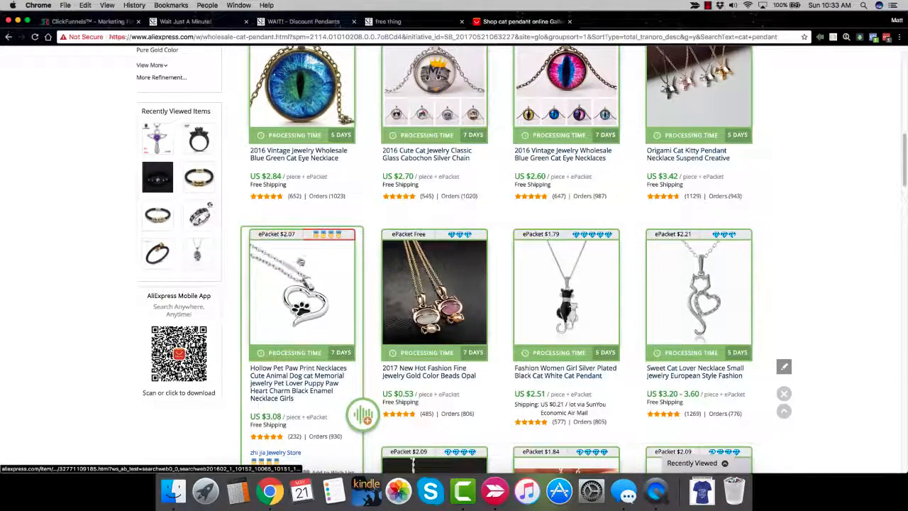
scroll(316, 242, "down", 1)
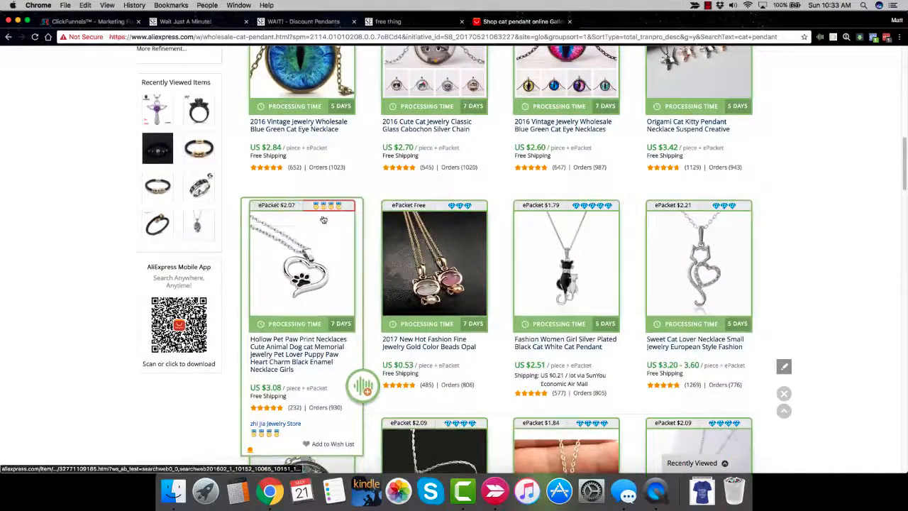
Examine the designs, prices and order counts of the less-ordered cat pendants further down the results.
scroll(317, 242, "down", 3)
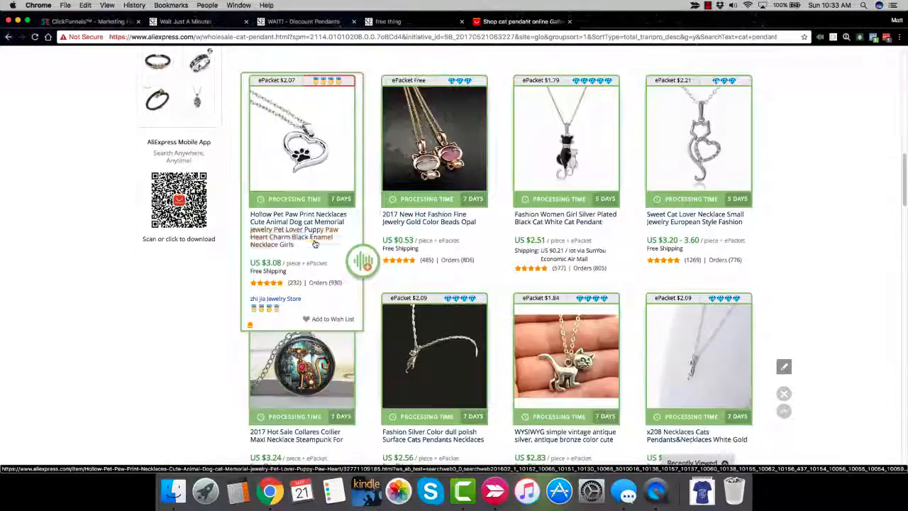
scroll(314, 243, "down", 5)
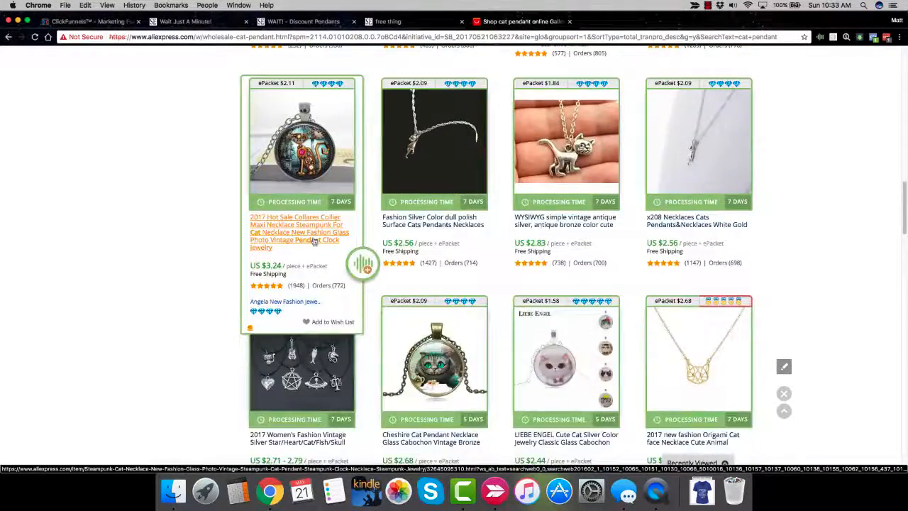
scroll(314, 241, "down", 9)
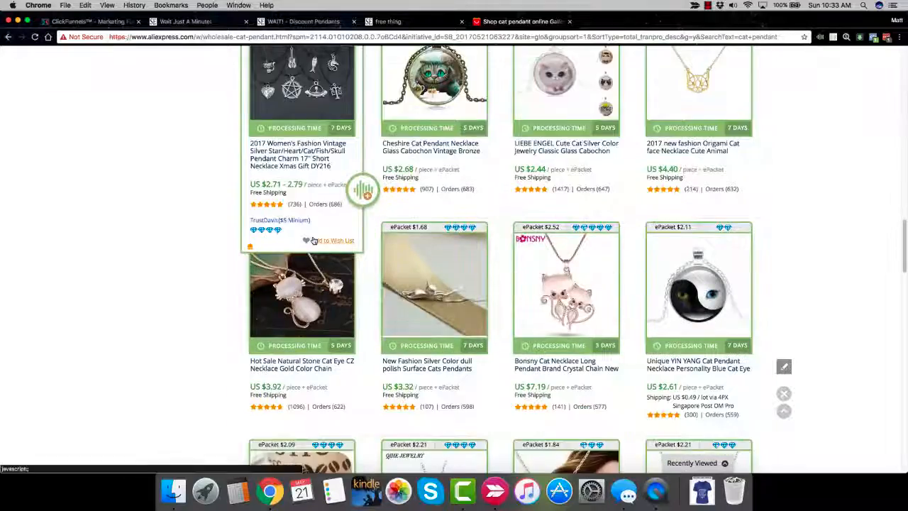
scroll(195, 263, "down", 3)
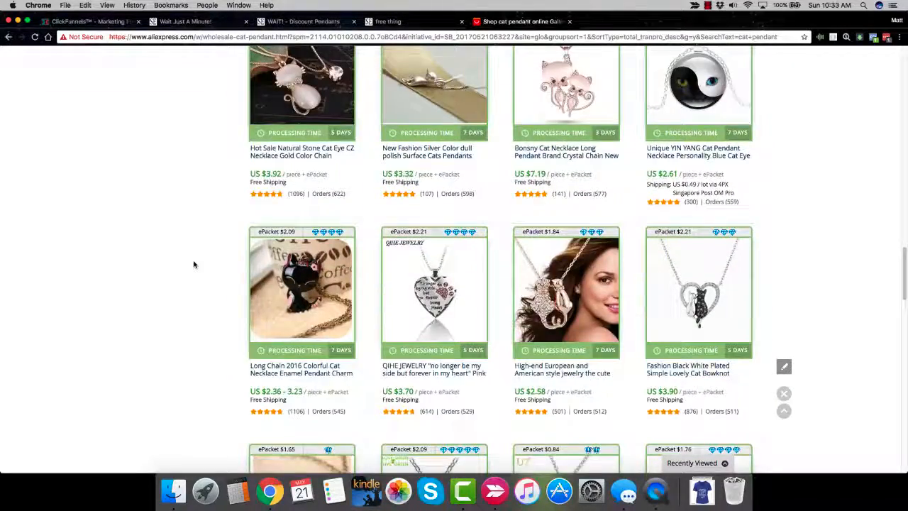
scroll(194, 264, "down", 8)
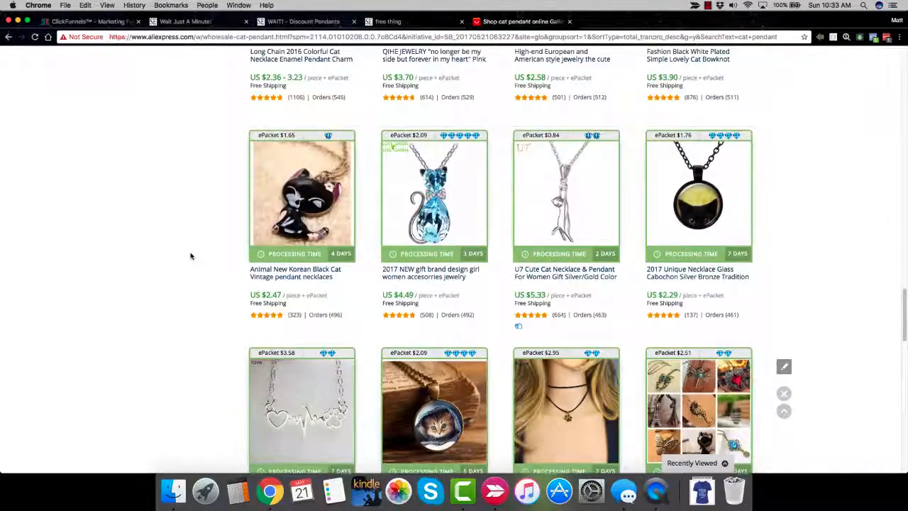
Open the Jisensp cat and dog paw print necklace from the most-ordered results and look through its product photos.
scroll(192, 254, "up", 20)
scroll(193, 244, "down", 3)
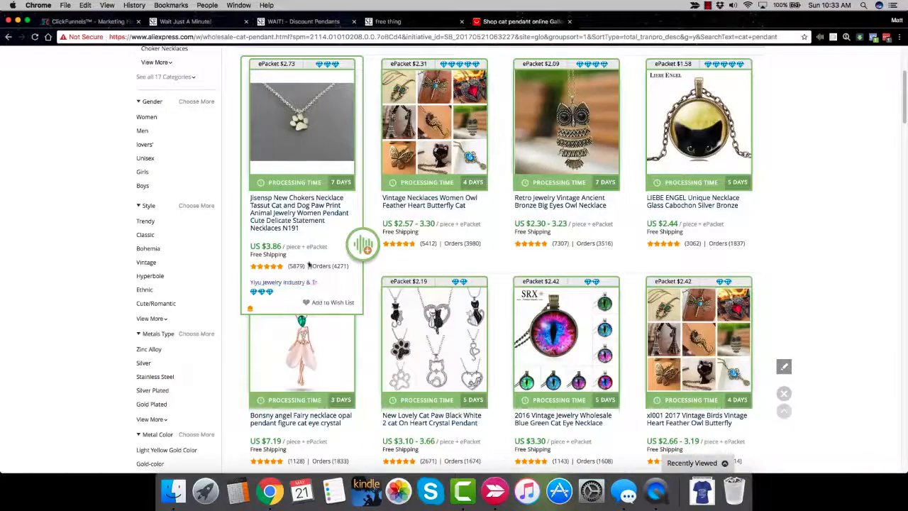
left_click(281, 221)
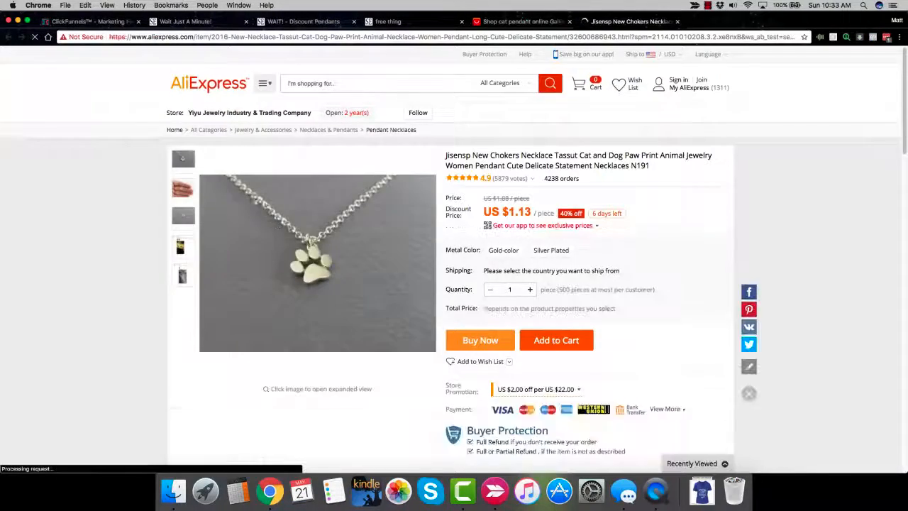
mouse_move(179, 197)
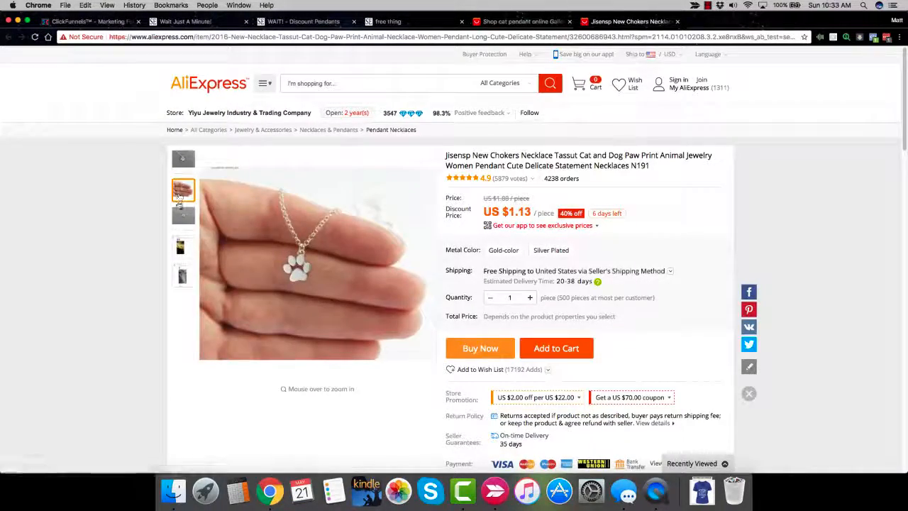
mouse_move(180, 220)
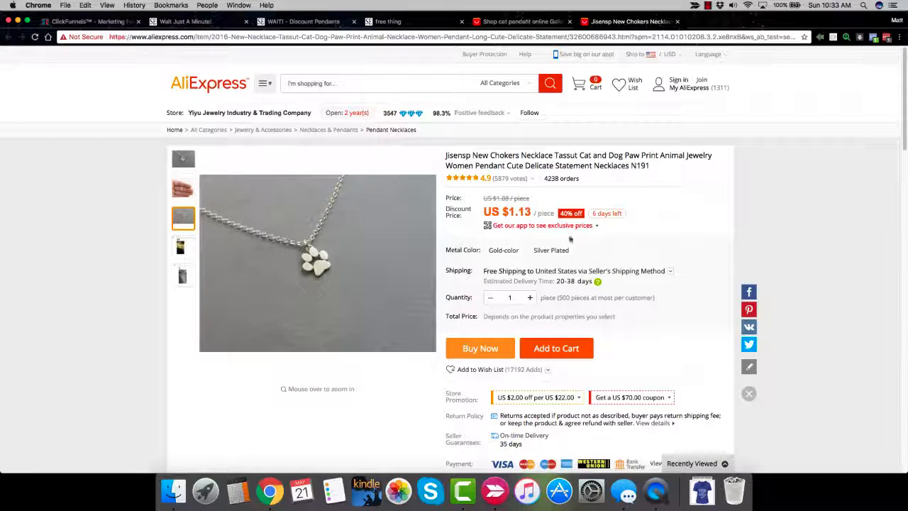
mouse_move(184, 274)
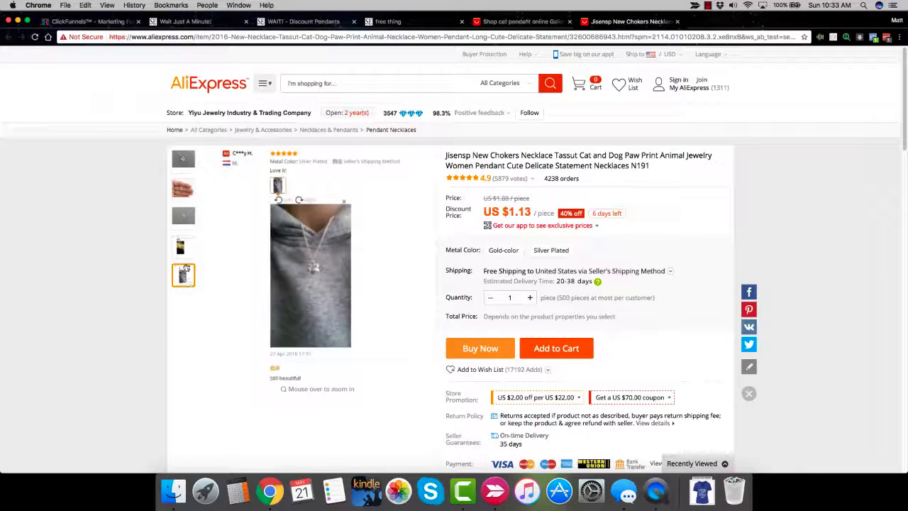
mouse_move(186, 255)
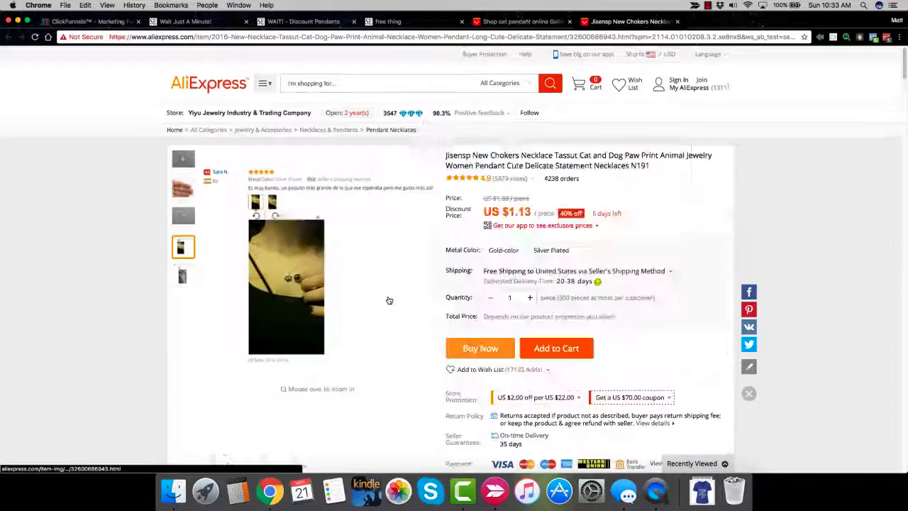
mouse_move(405, 120)
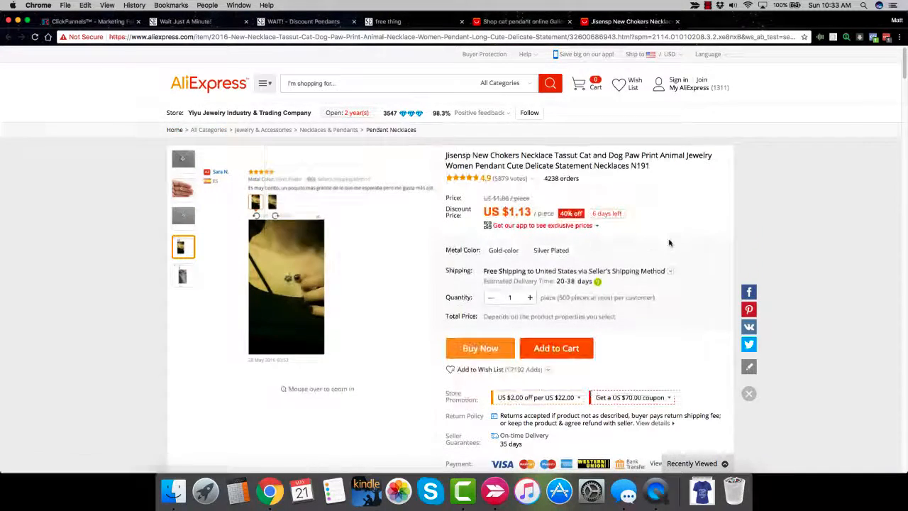
Check the paw print necklace's customer feedback and product details.
scroll(668, 241, "down", 5)
left_click(358, 227)
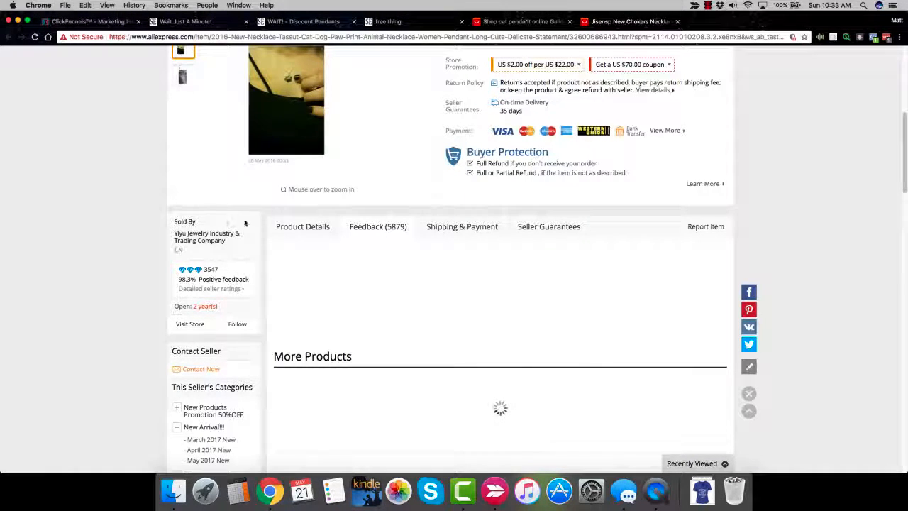
left_click(281, 227)
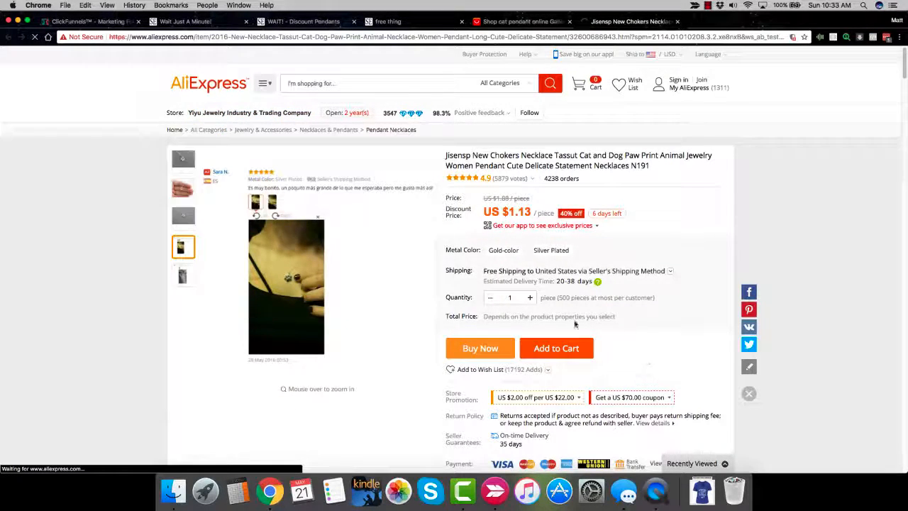
Open the necklace seller's store, Yiyu Jewelry Industry & Trading Company, and search it for "cat" products.
mouse_move(726, 85)
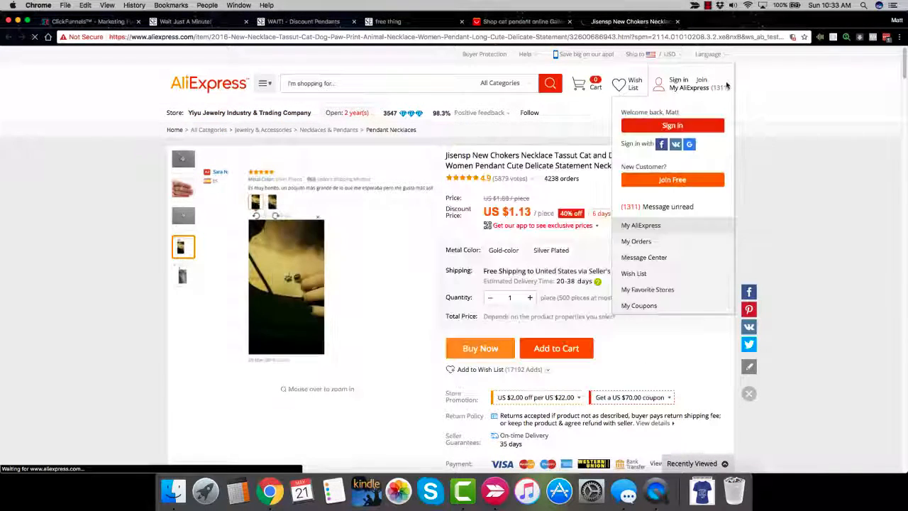
left_click(277, 112)
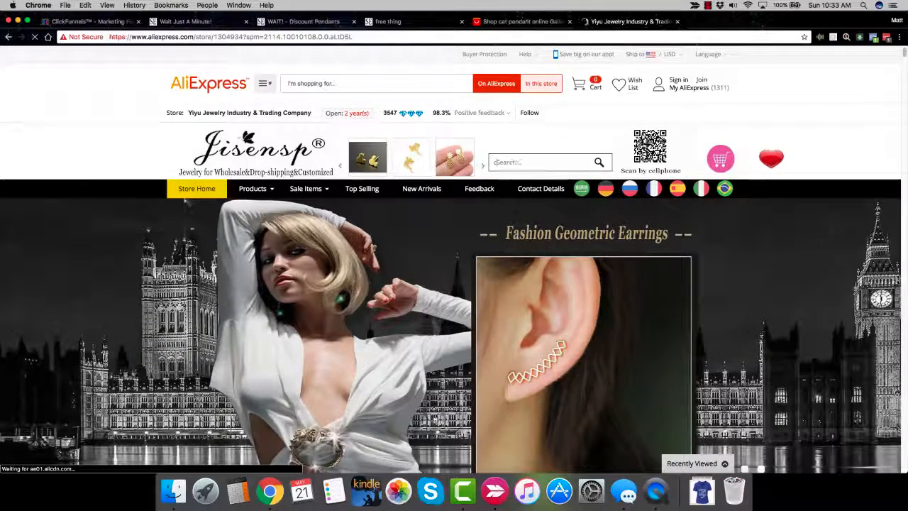
type("cat")
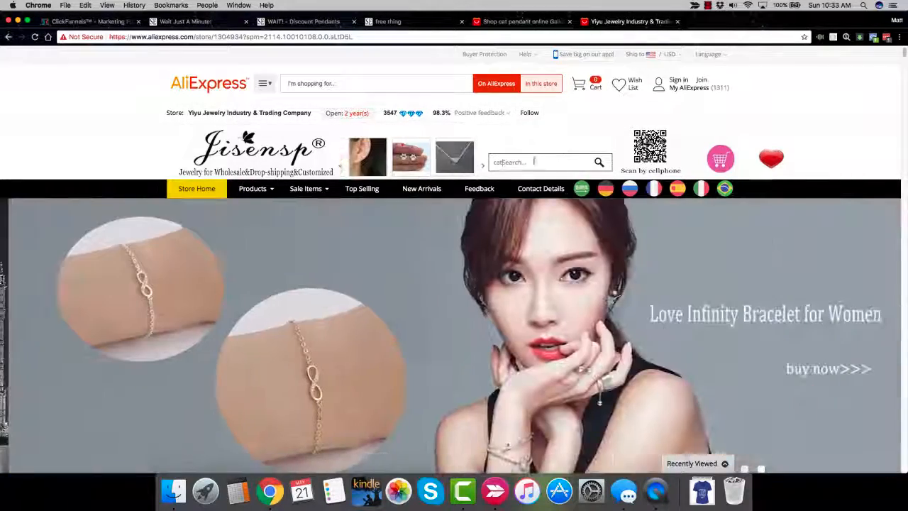
left_click_drag(504, 161, 527, 162)
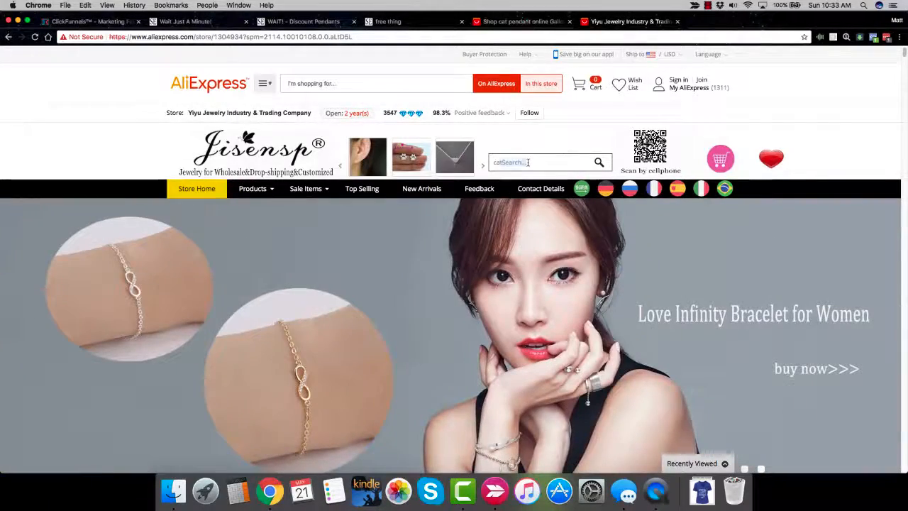
key("BackSpace")
key("Return")
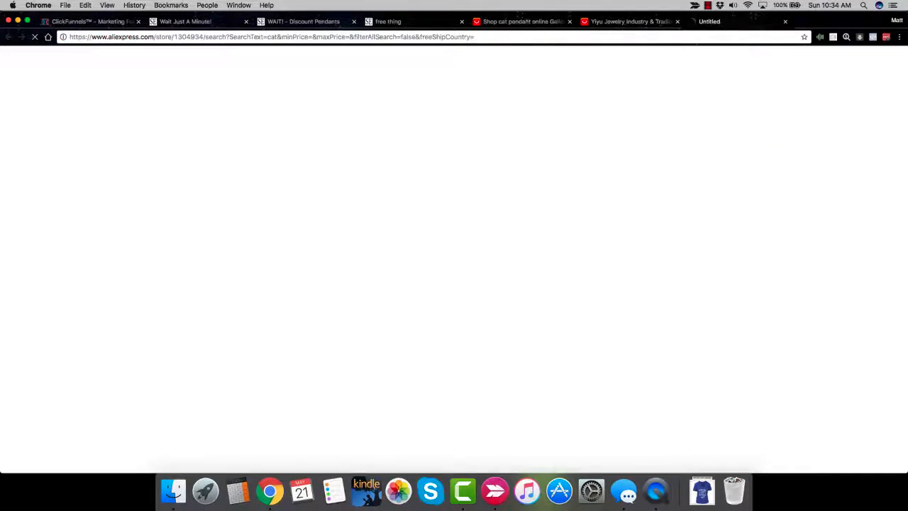
scroll(518, 286, "down", 6)
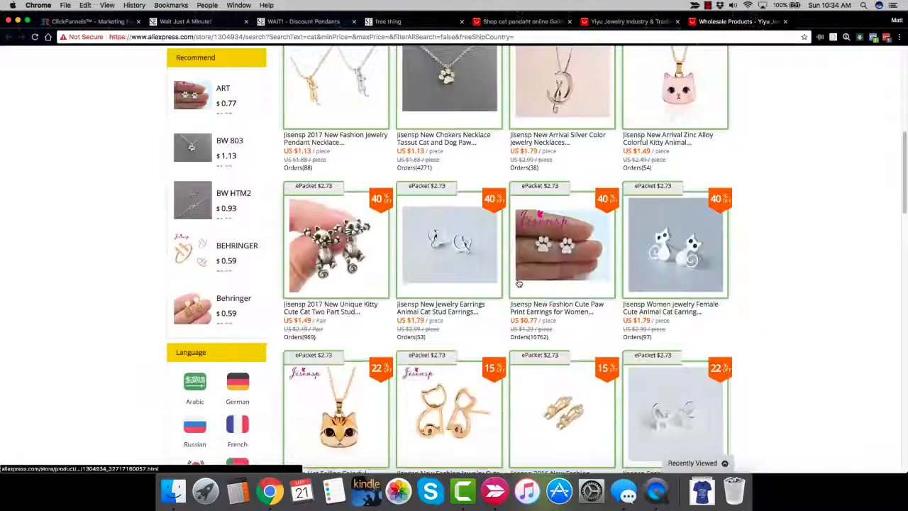
scroll(708, 289, "up", 5)
scroll(708, 289, "down", 10)
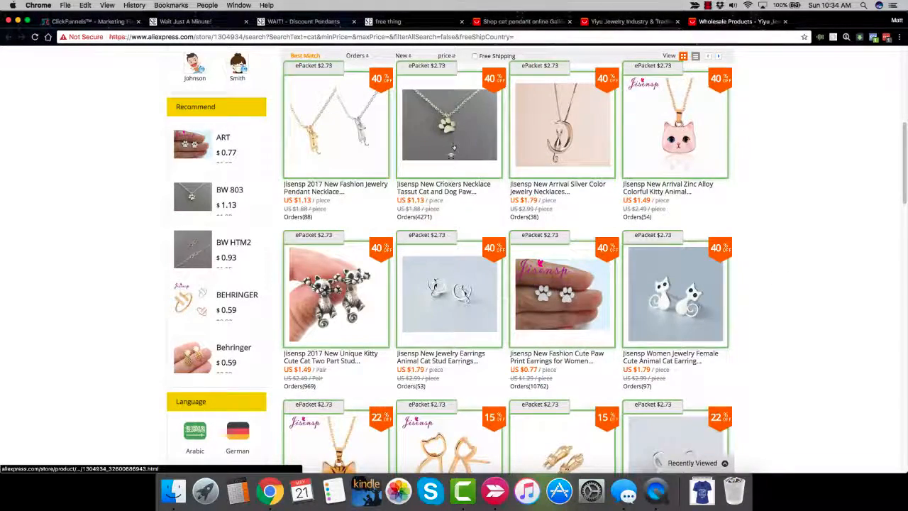
scroll(453, 147, "up", 1)
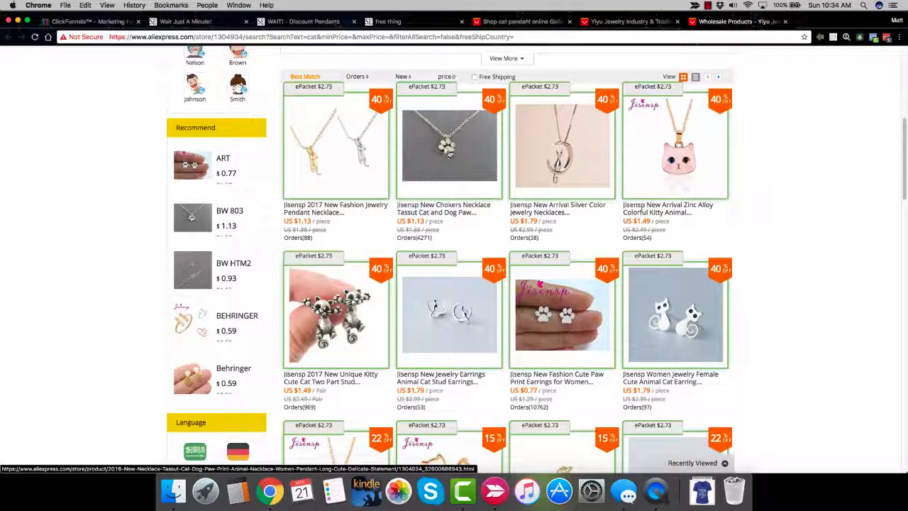
Compare the matching earrings, free thing and discount pendant offer pages with the cat jewelry in the seller's store.
left_click(204, 25)
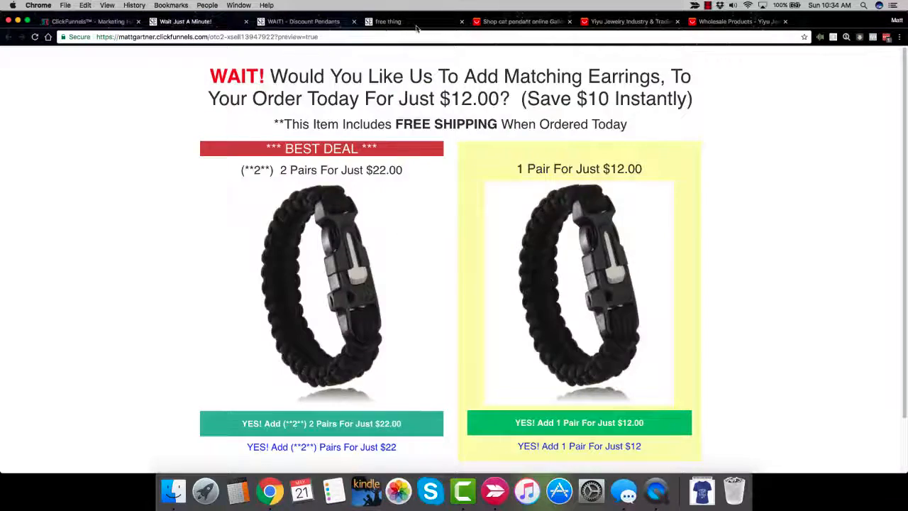
left_click(416, 24)
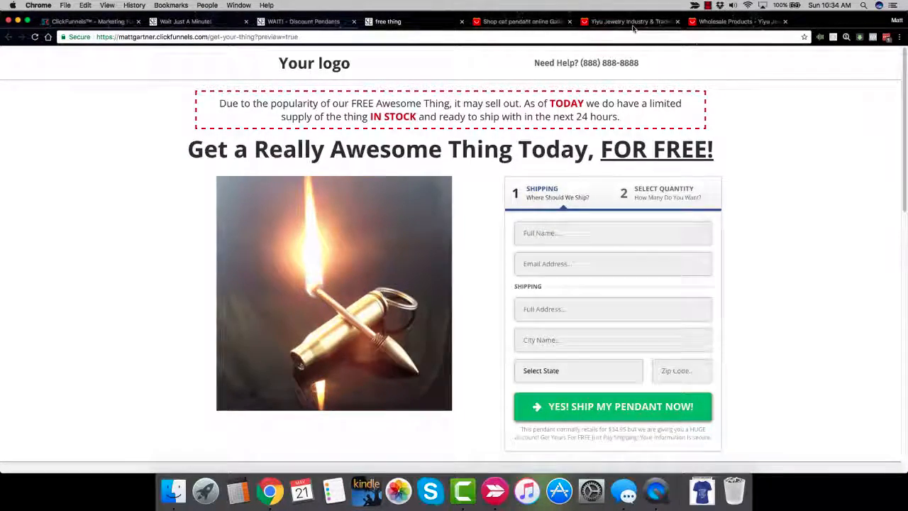
left_click(670, 23)
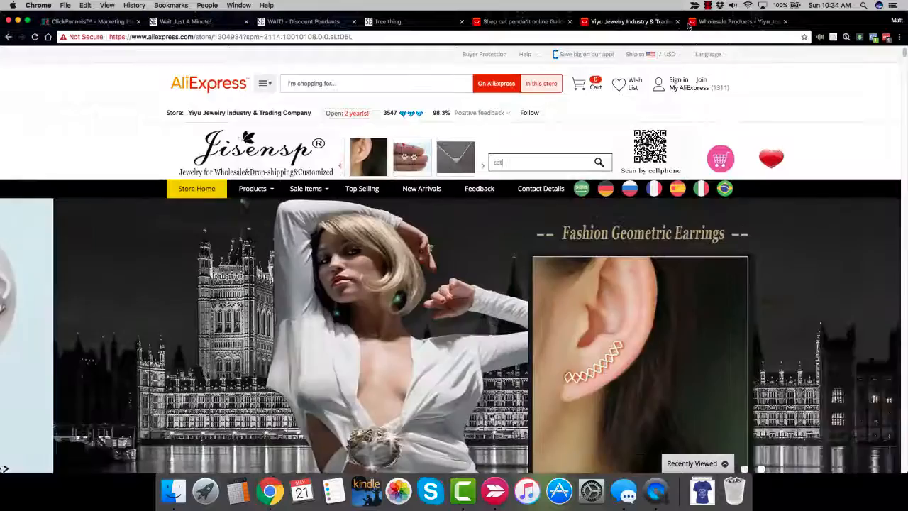
left_click(677, 21)
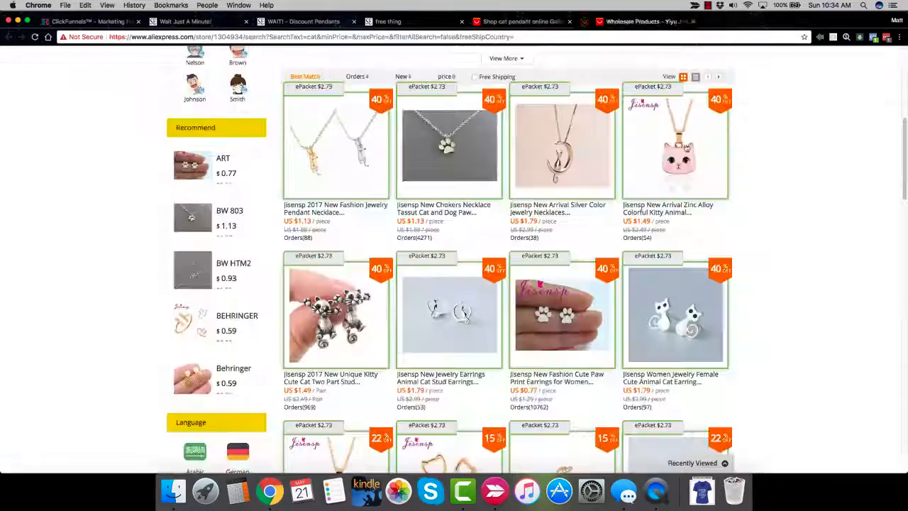
left_click(522, 22)
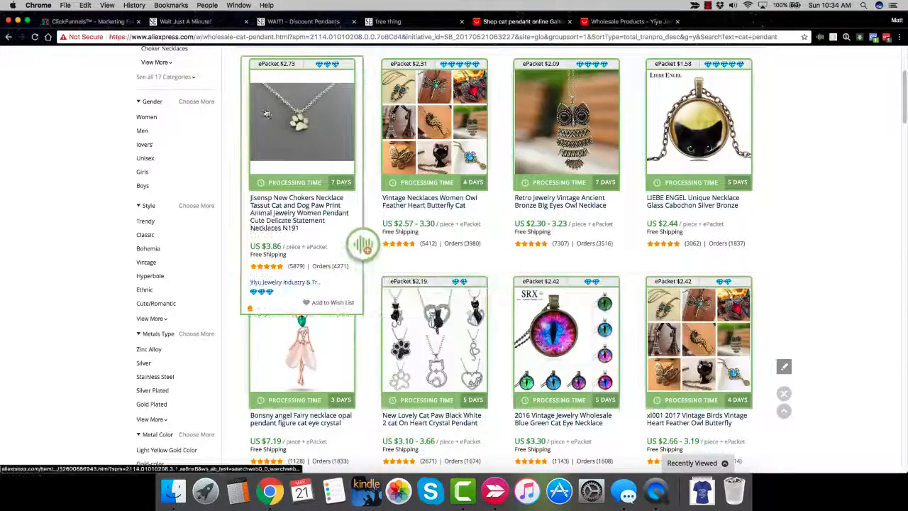
left_click(628, 22)
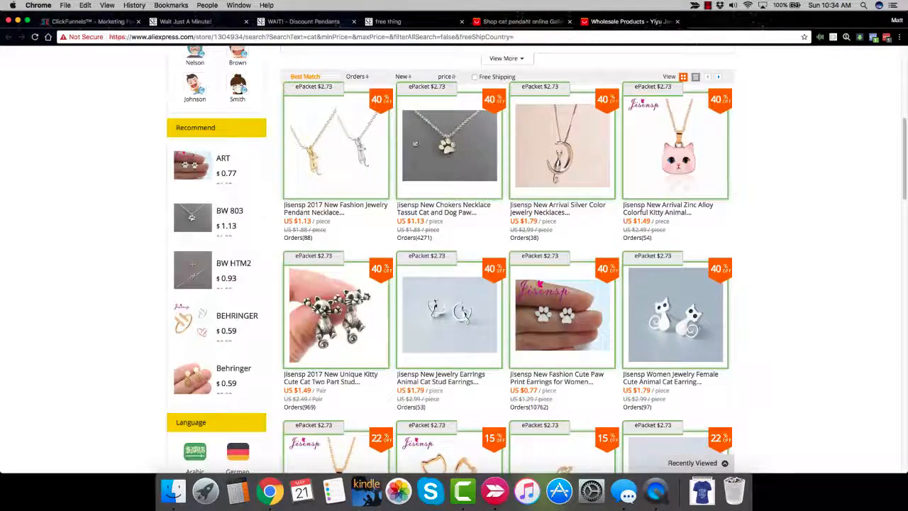
left_click(303, 21)
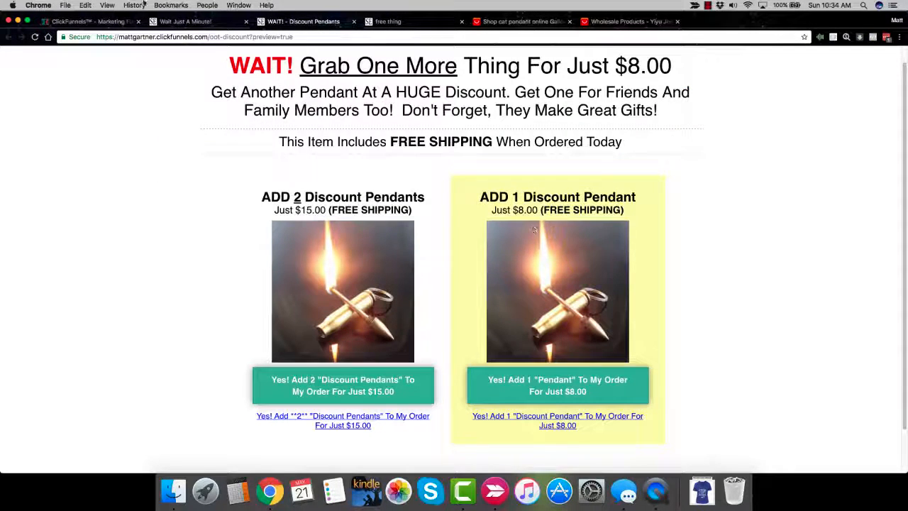
left_click(165, 22)
left_click(617, 22)
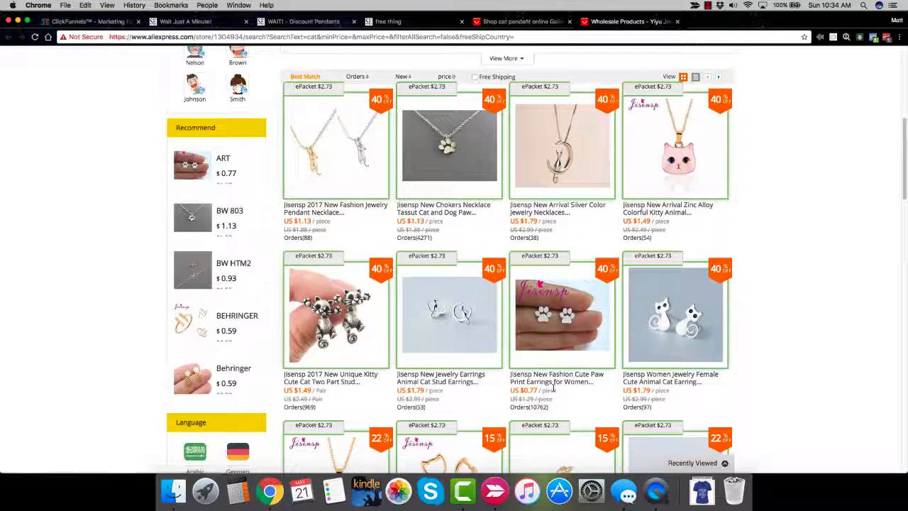
Add the Jisensp paw print stud earrings E124 to the cart in Silver Plated.
left_click(556, 383)
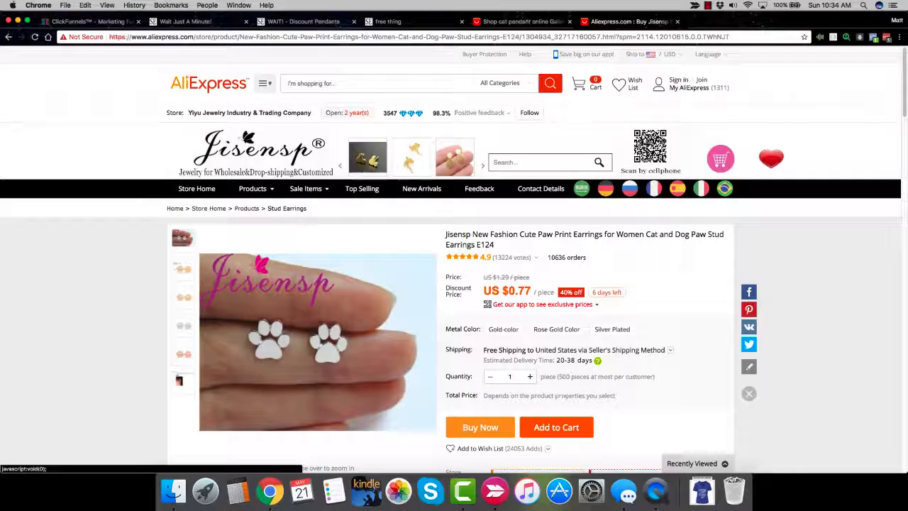
left_click(558, 428)
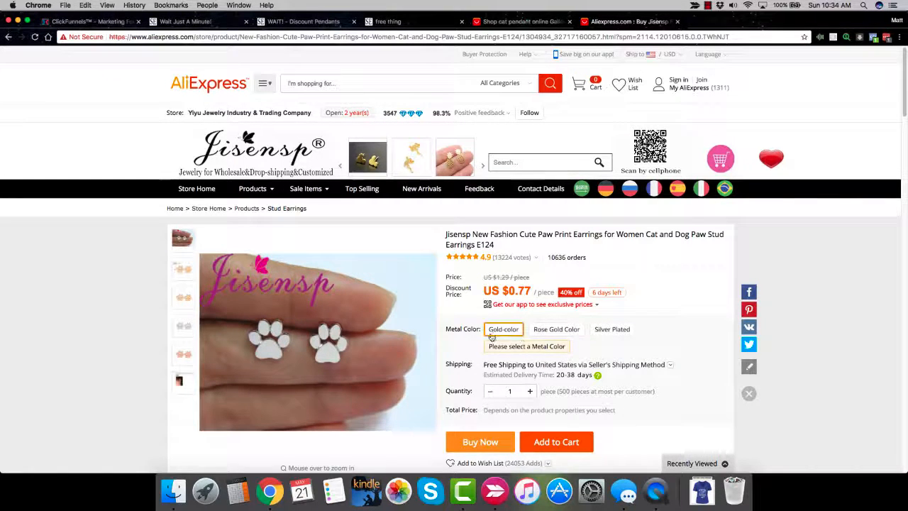
left_click(616, 333)
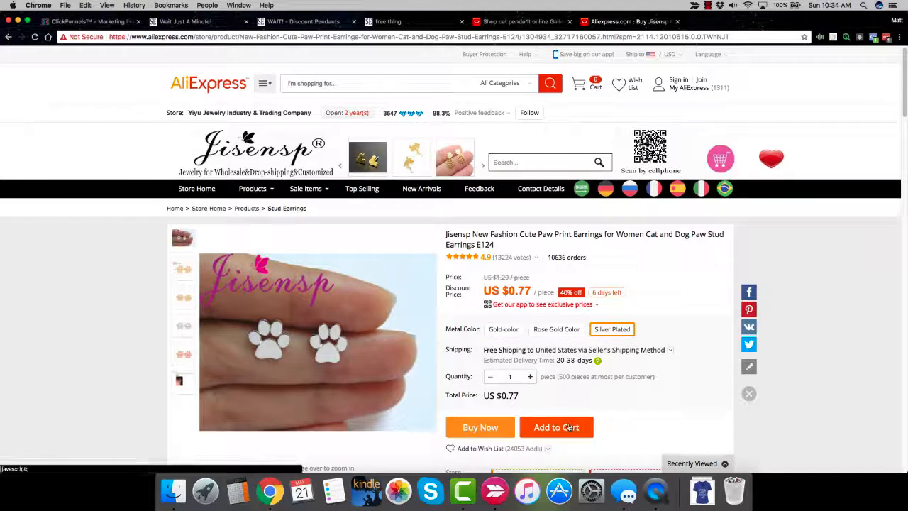
left_click(569, 428)
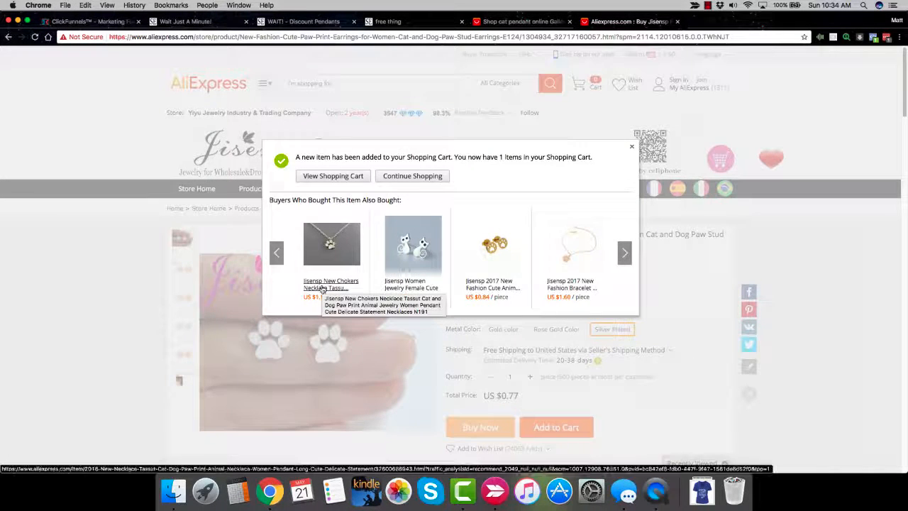
left_click(631, 147)
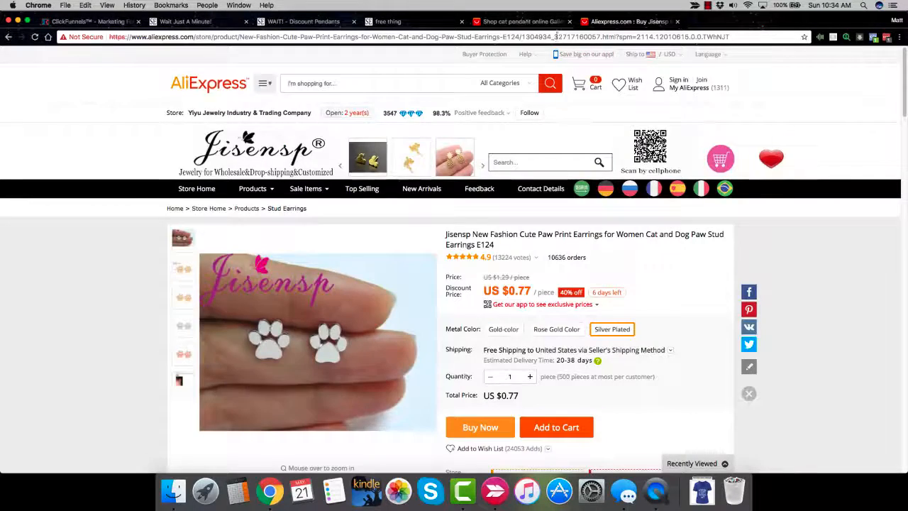
Reopen the paw print necklace N191 listing, close the earrings page, and add the necklace in Silver Plated to the cart.
left_click(524, 21)
left_click(340, 143)
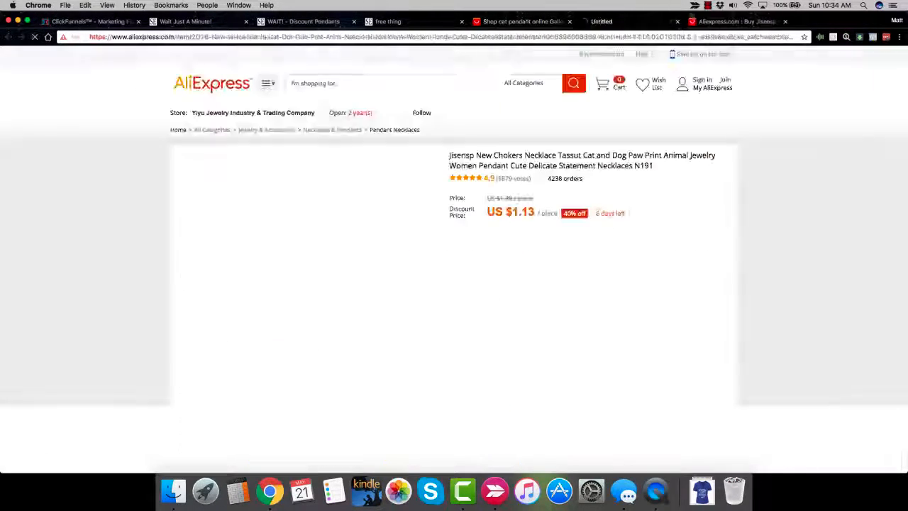
left_click(786, 22)
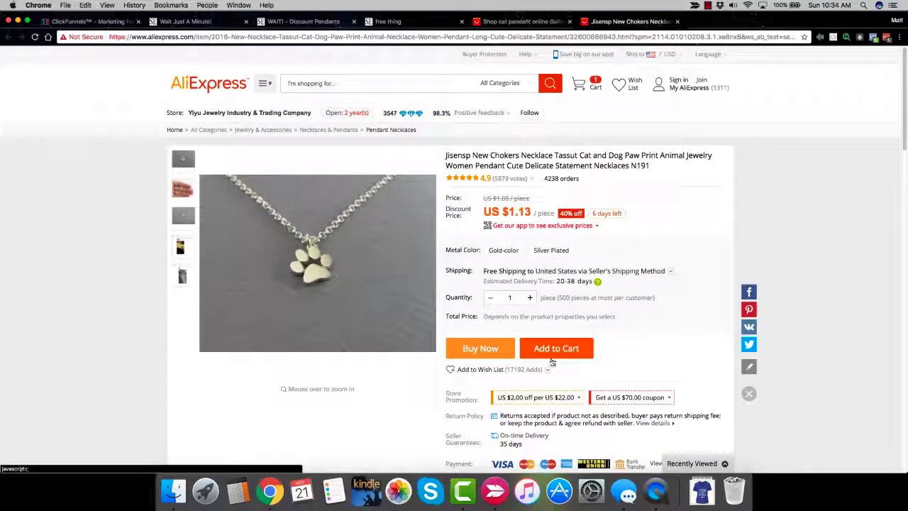
left_click(553, 351)
left_click(550, 249)
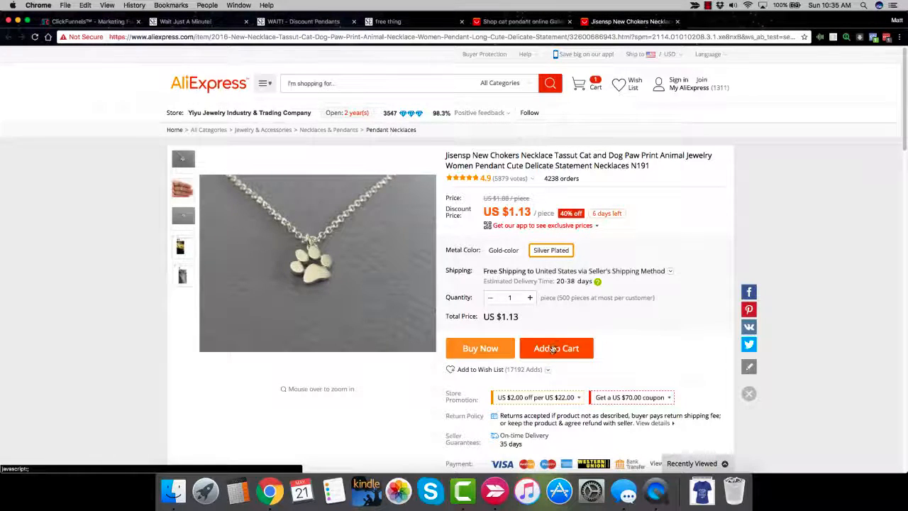
left_click(553, 348)
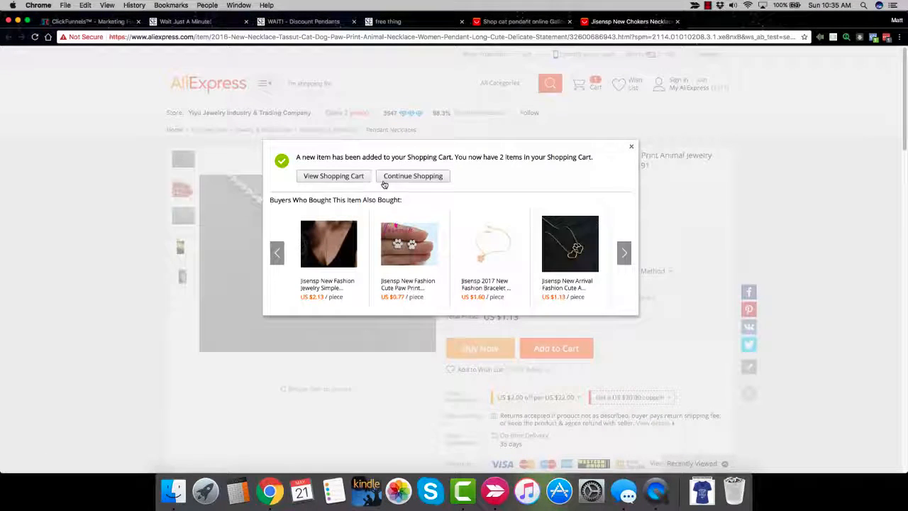
View the shopping cart and set the paw necklace's shipping method to ePacket.
left_click(356, 176)
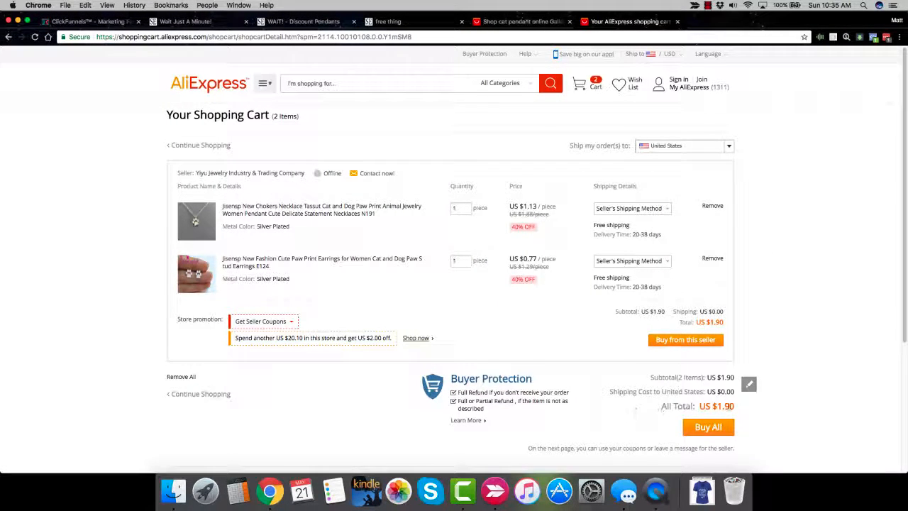
left_click(627, 207)
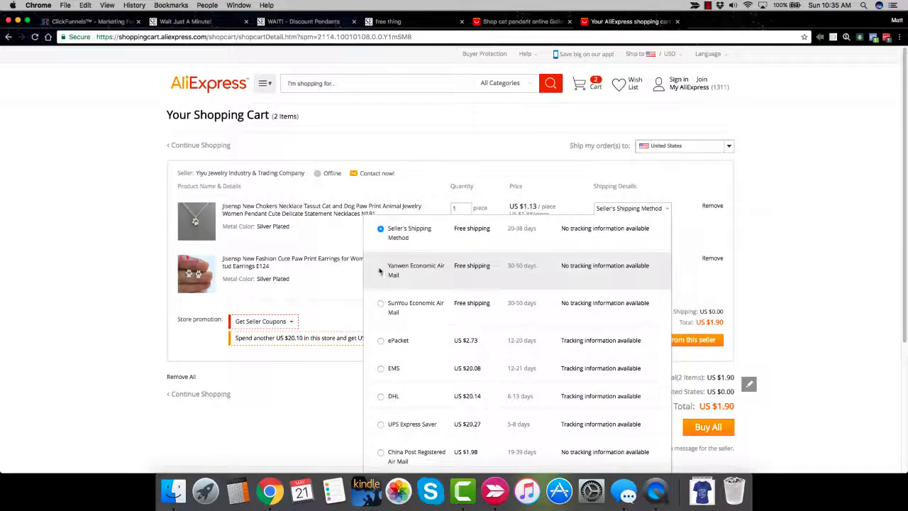
left_click(381, 340)
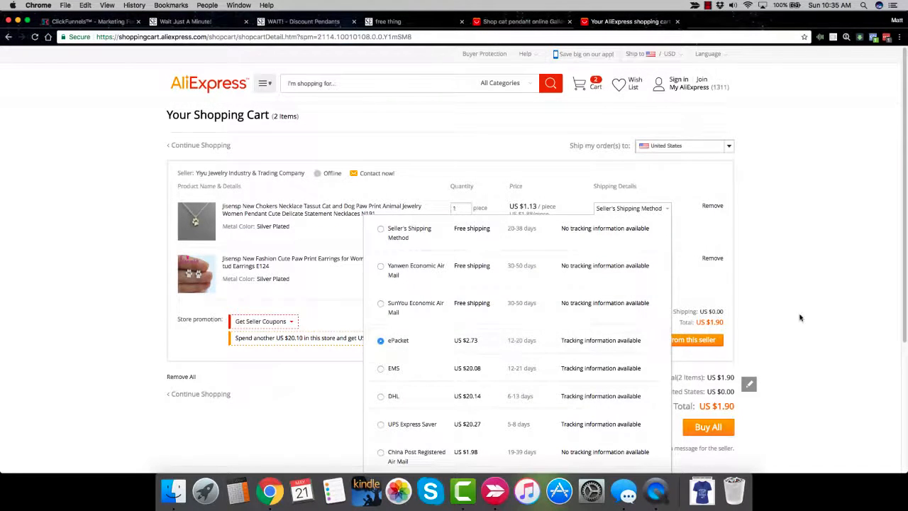
scroll(800, 318, "down", 1)
left_click(377, 459)
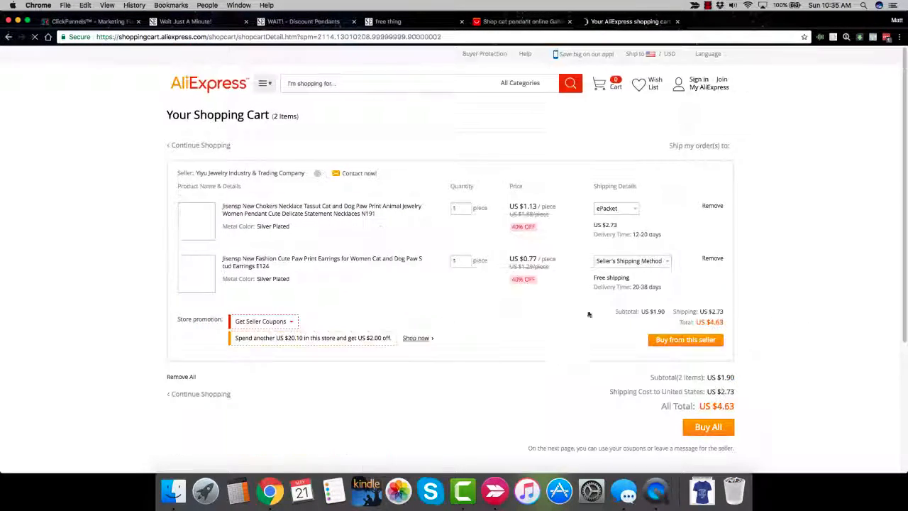
Set the paw print earrings' shipping method to ePacket in the cart.
left_click(642, 260)
scroll(509, 370, "down", 4)
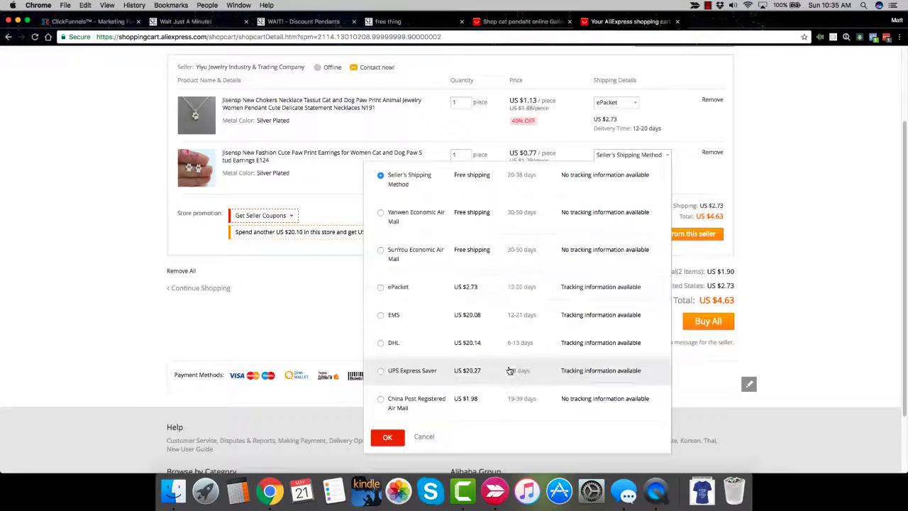
left_click(381, 286)
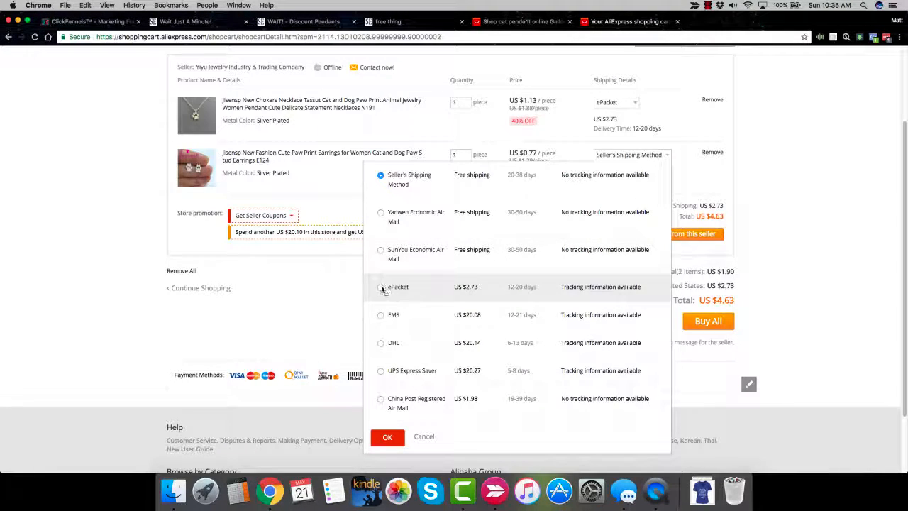
left_click(387, 438)
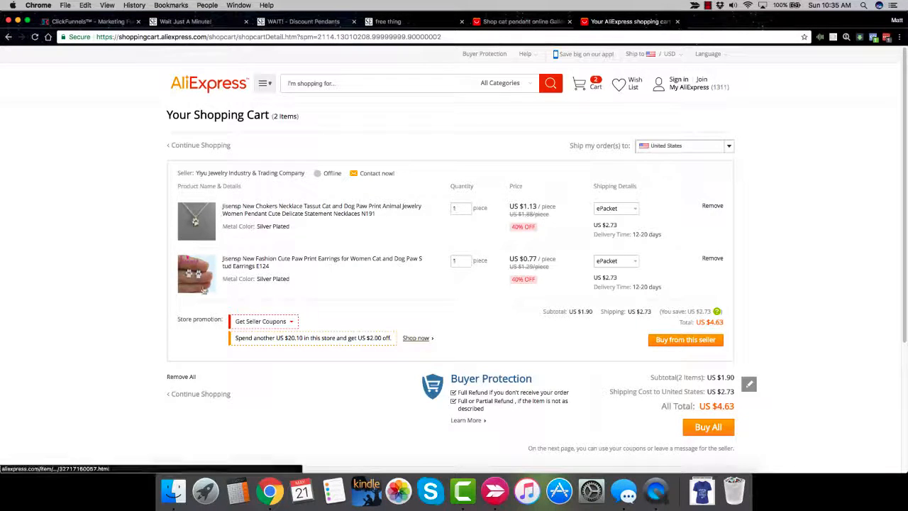
Set the paw necklace's cart quantity to 3 pieces and return to the matching earrings offer page.
left_click(463, 210)
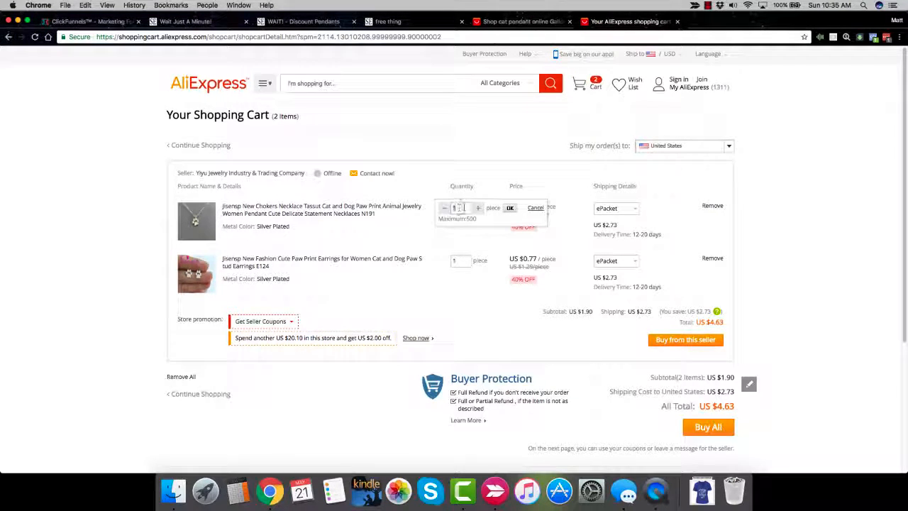
left_click(478, 209)
left_click(477, 210)
left_click(509, 208)
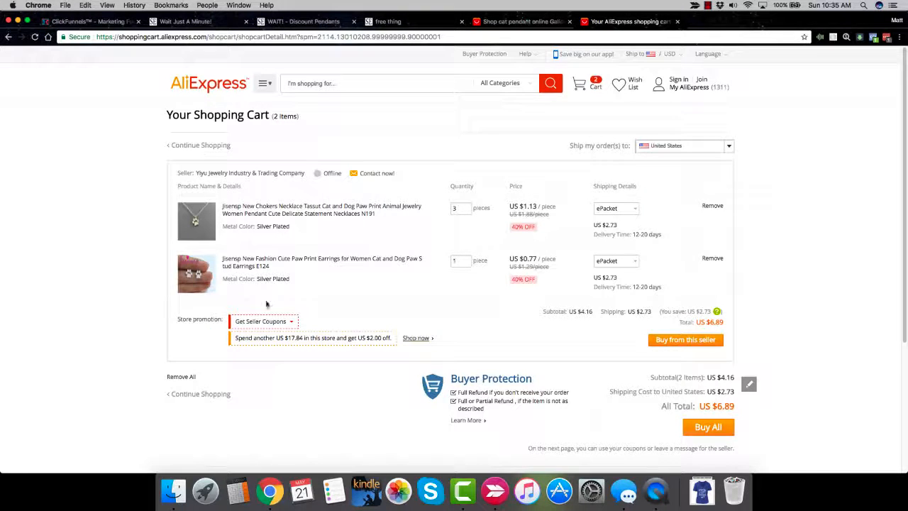
left_click(206, 21)
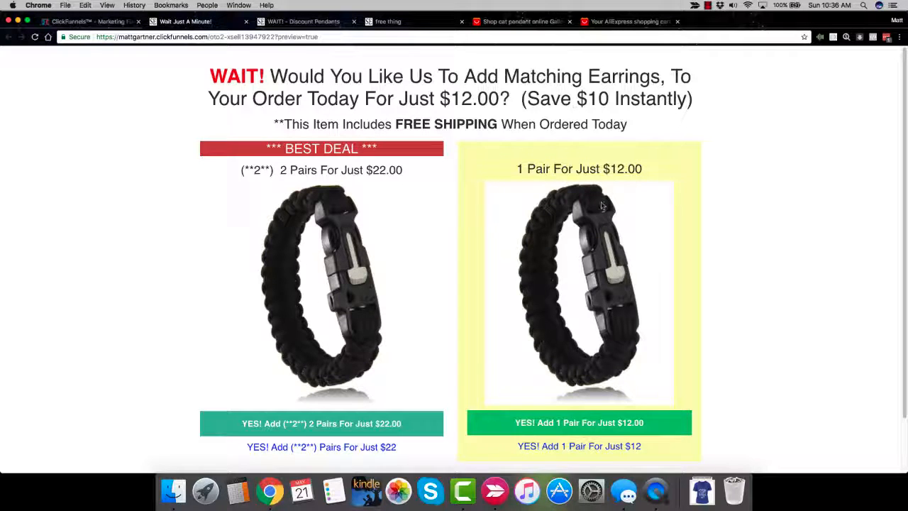
Review the matching earrings offer and open a preview of the OTO - The Biggest Kit funnel page.
scroll(553, 250, "down", 2)
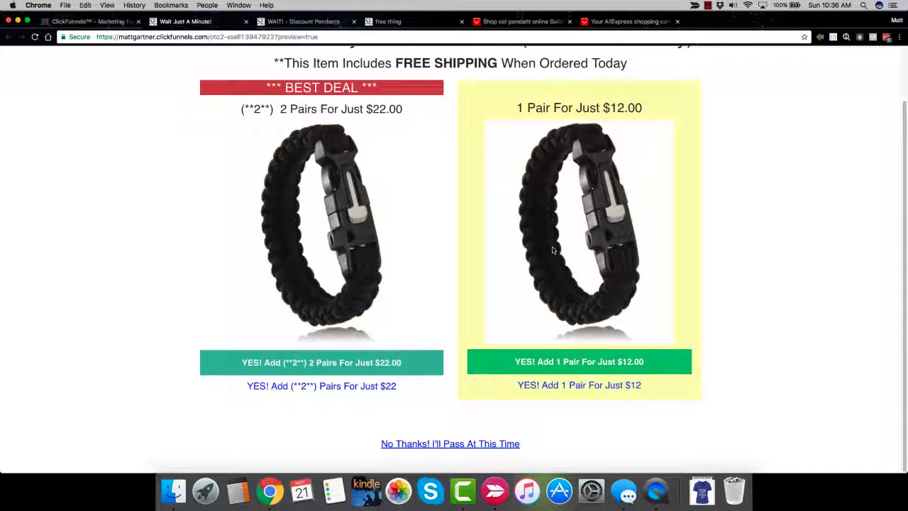
left_click(75, 23)
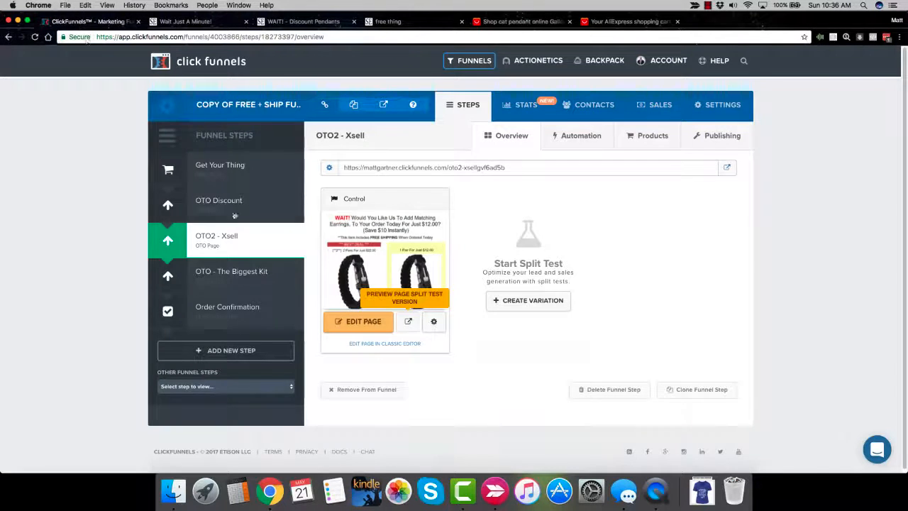
left_click(234, 276)
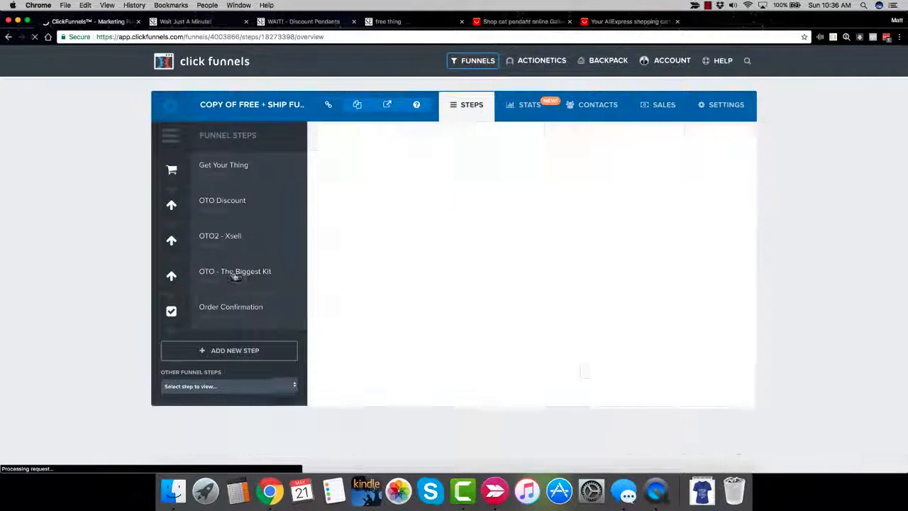
left_click(408, 321)
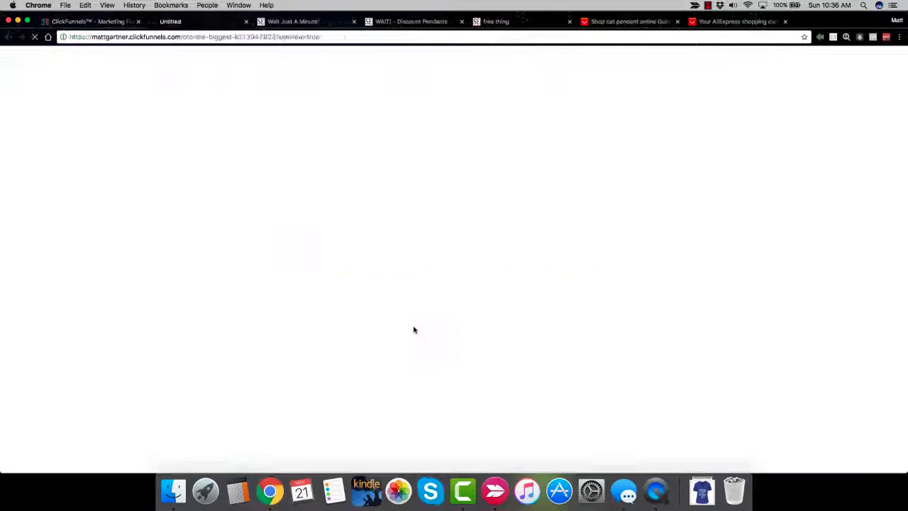
Close the earrings, discount pendants and free thing preview pages and return to the LAST CHANCE bracelet offer.
left_click(333, 22)
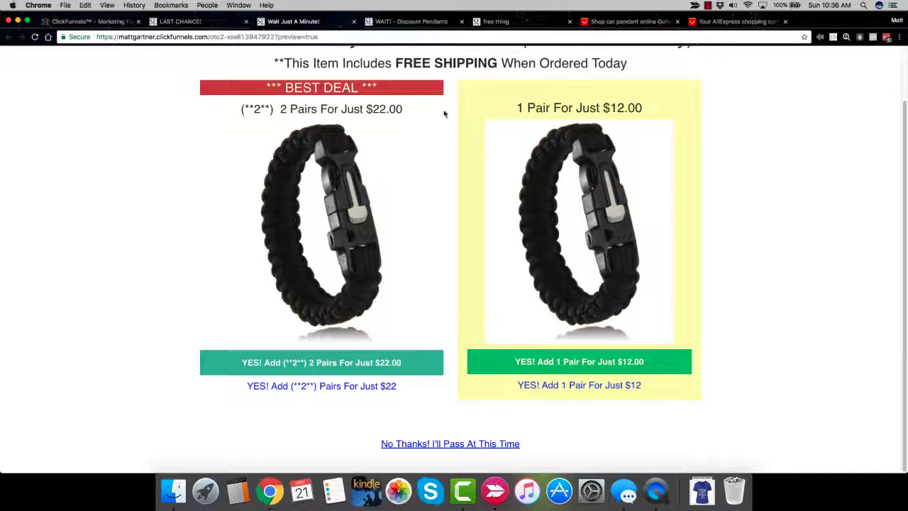
left_click(353, 22)
left_click(353, 22)
left_click(354, 22)
left_click(180, 21)
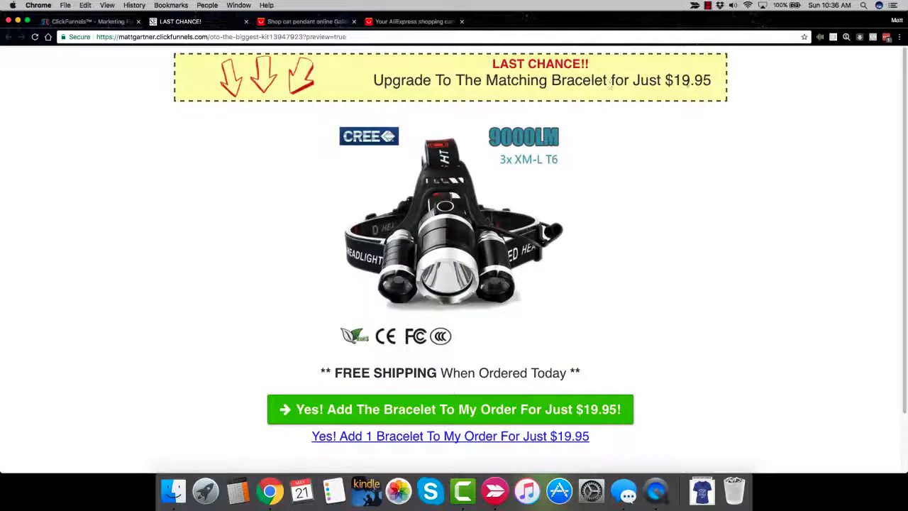
Check the cat pendant results and the cart, then open the paw print earrings E124 listing and browse the seller's other jewelry.
left_click(413, 22)
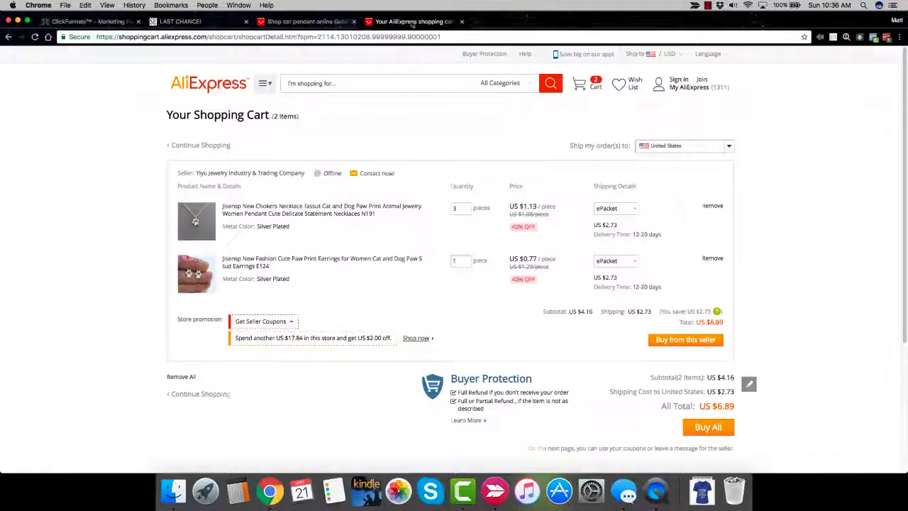
left_click(319, 23)
scroll(584, 277, "down", 1)
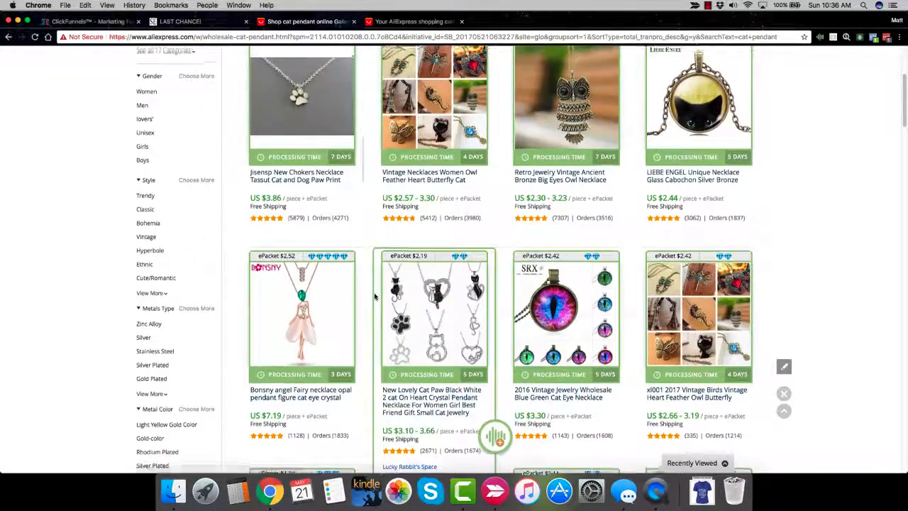
scroll(359, 258, "up", 3)
left_click(397, 21)
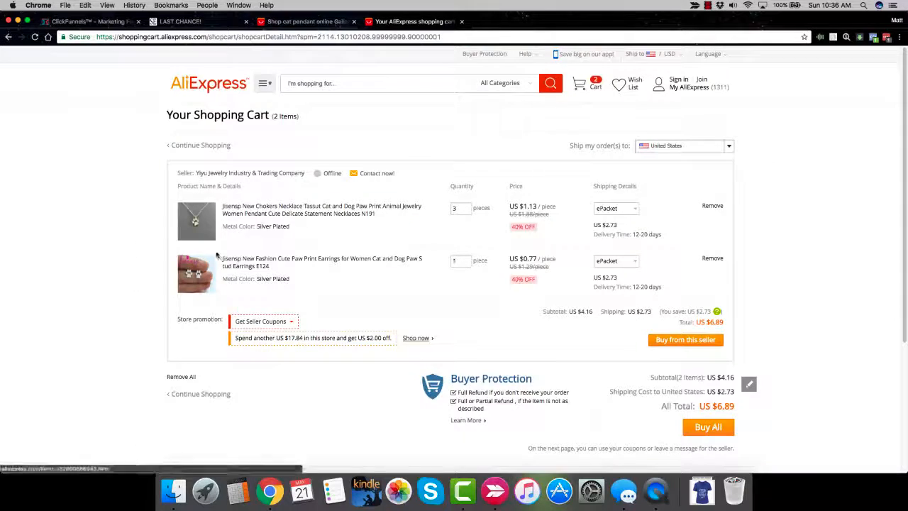
left_click(239, 263)
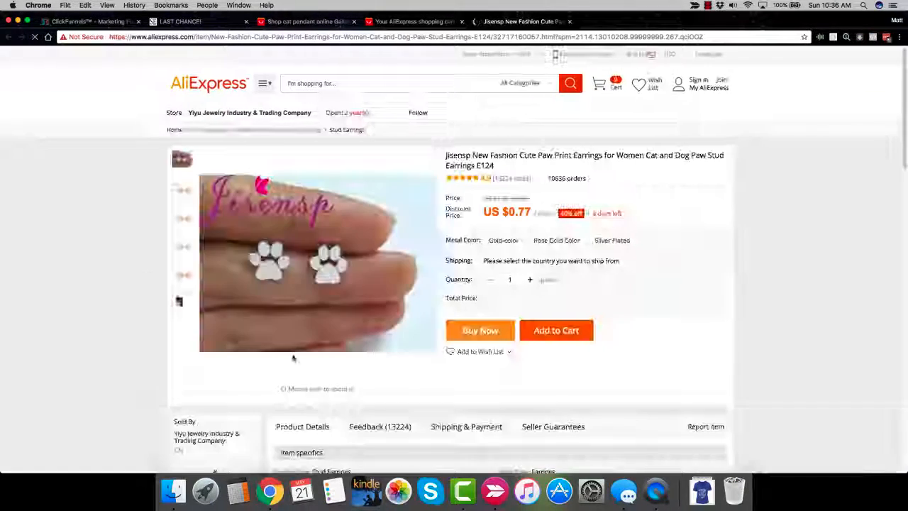
scroll(298, 283, "down", 10)
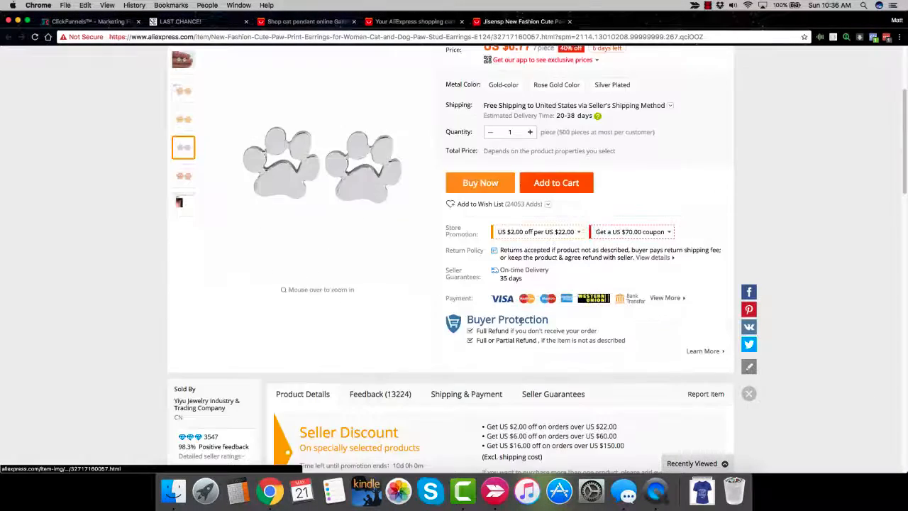
scroll(673, 338, "down", 10)
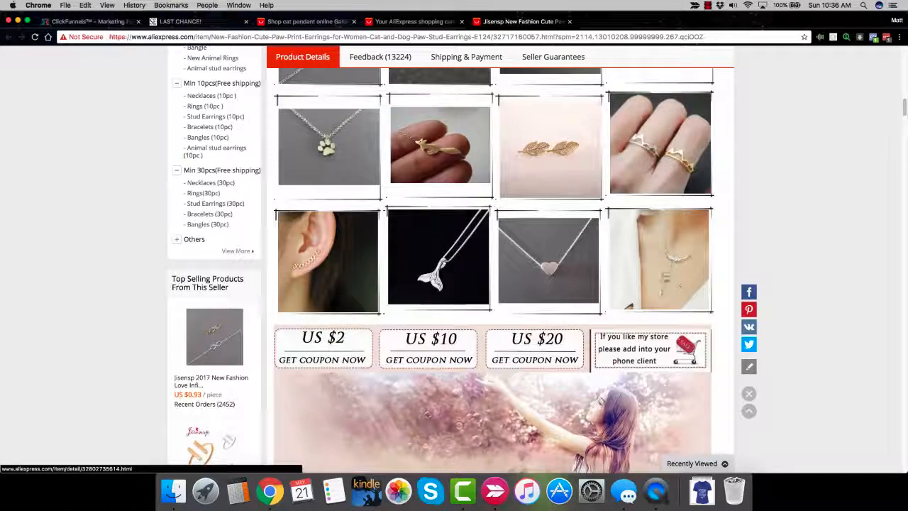
Review the matching bracelet offer alongside the OTO2 - Xsell and OTO Discount steps of the funnel.
left_click(176, 22)
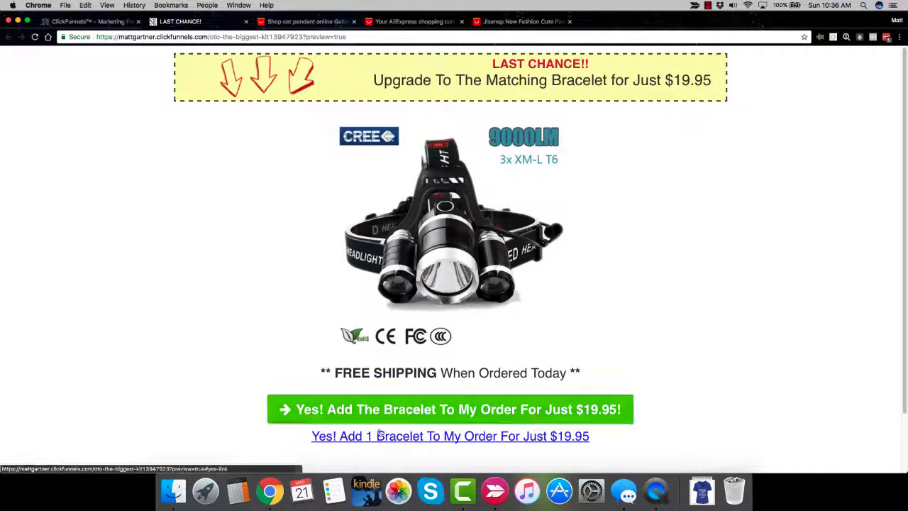
left_click(80, 23)
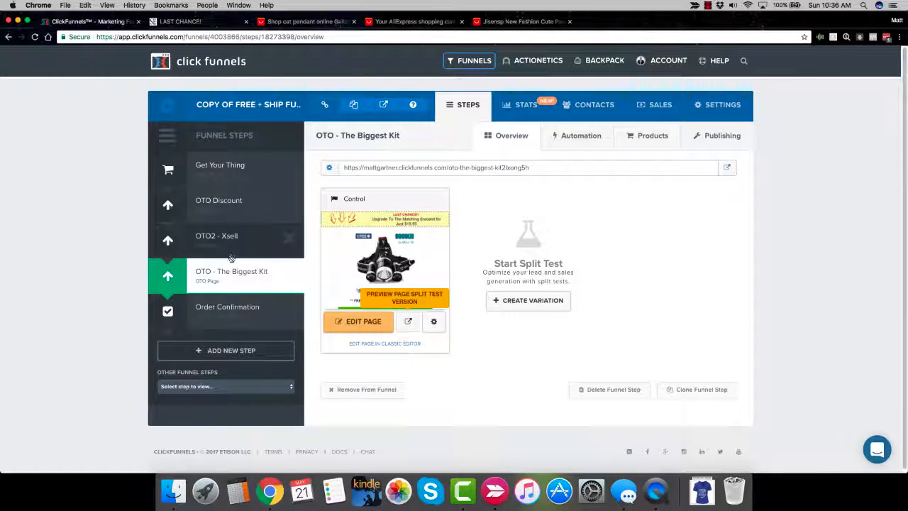
left_click(220, 226)
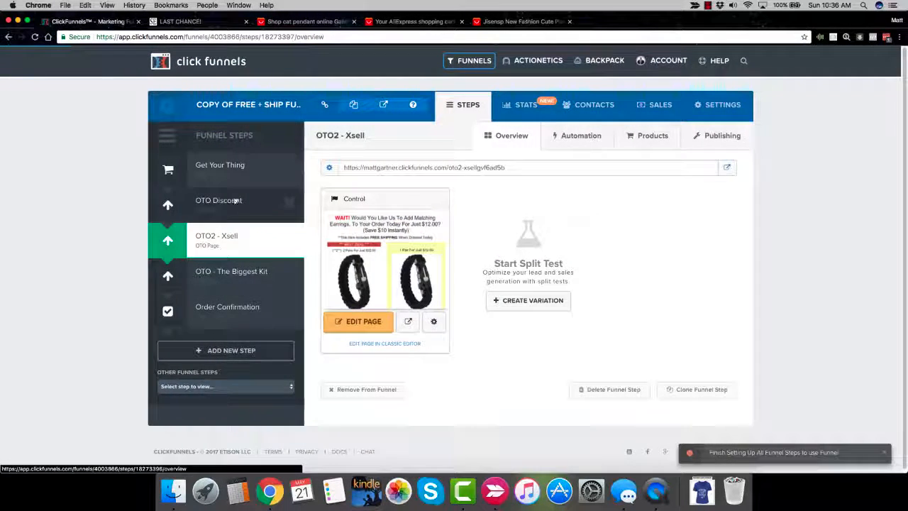
left_click(219, 211)
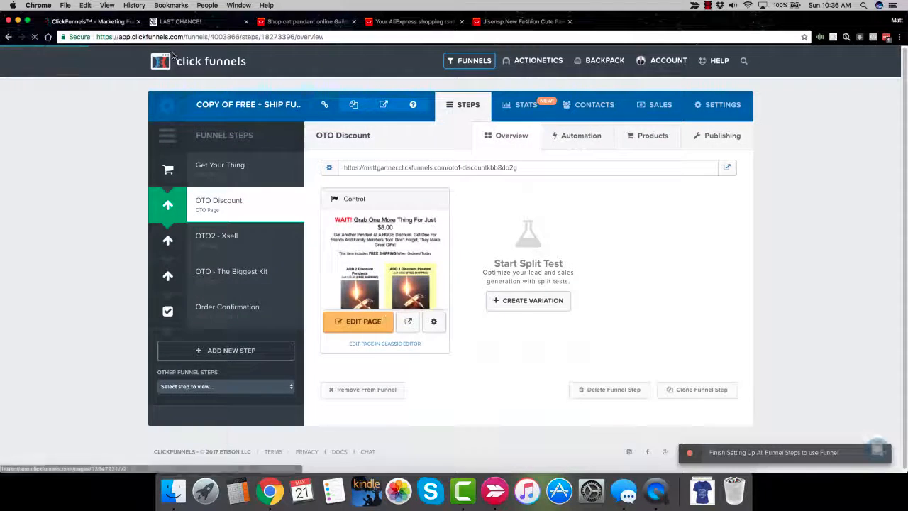
left_click(180, 22)
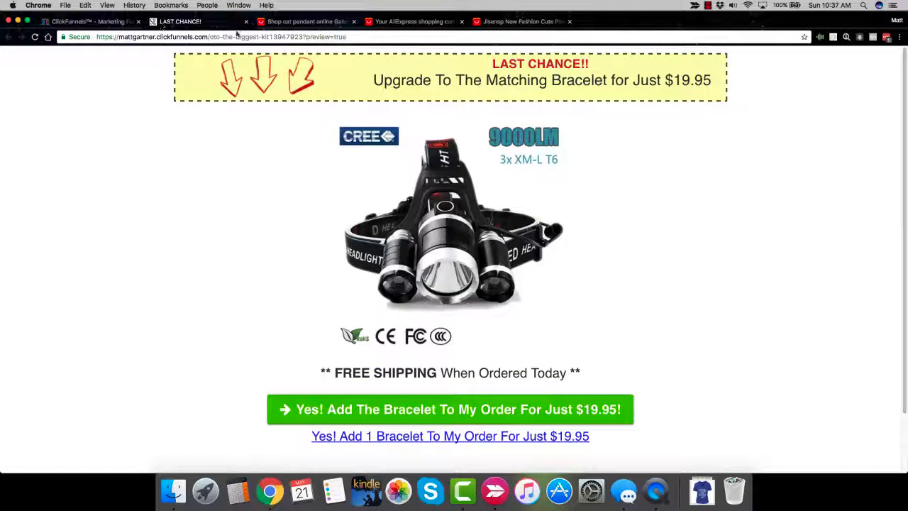
Preview the Order Confirmation page, close the LAST CHANCE preview, and examine the thank-you page's product offers and order summary.
left_click(62, 21)
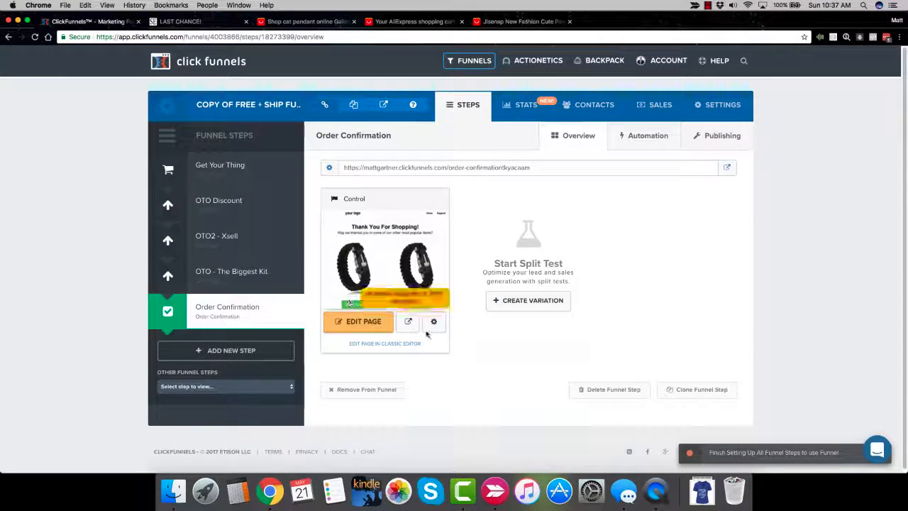
left_click(408, 322)
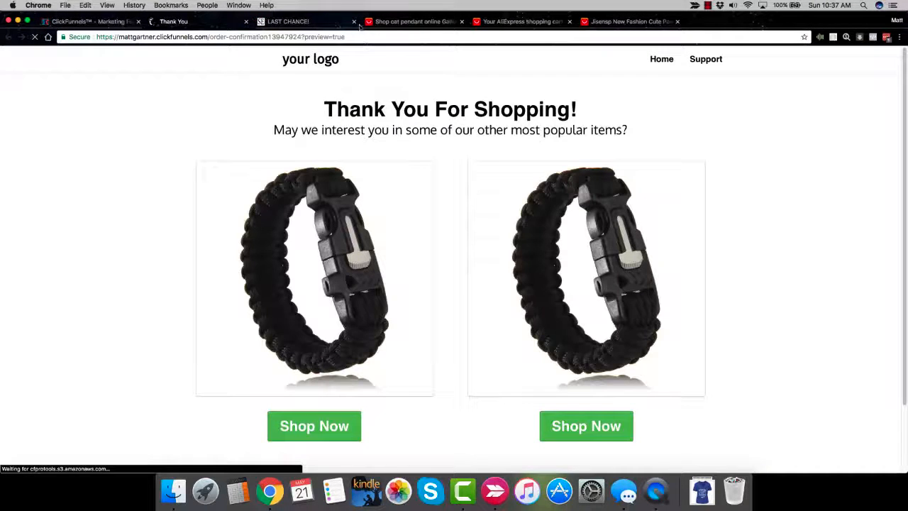
left_click(354, 22)
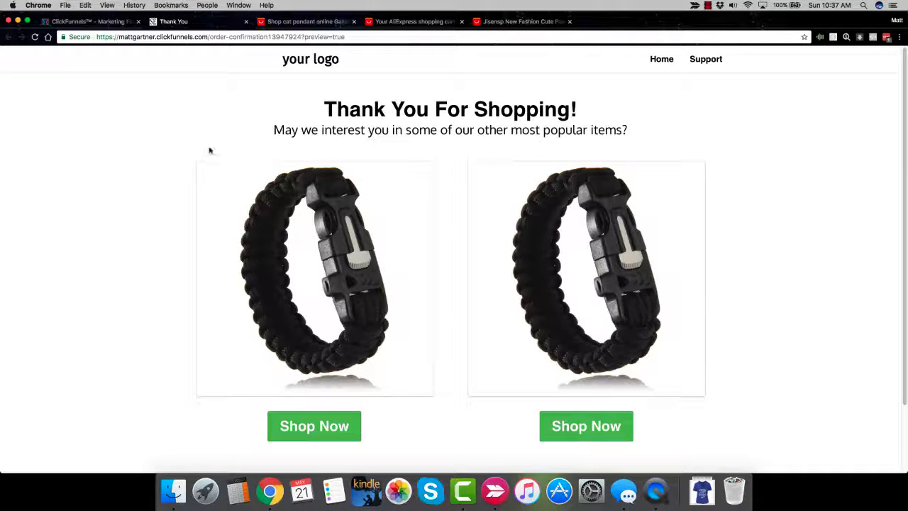
scroll(488, 169, "down", 1)
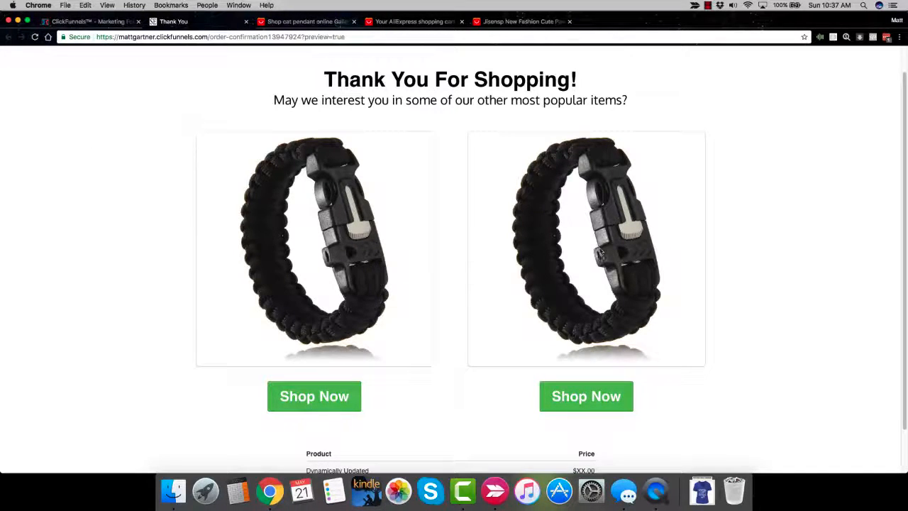
scroll(599, 252, "down", 2)
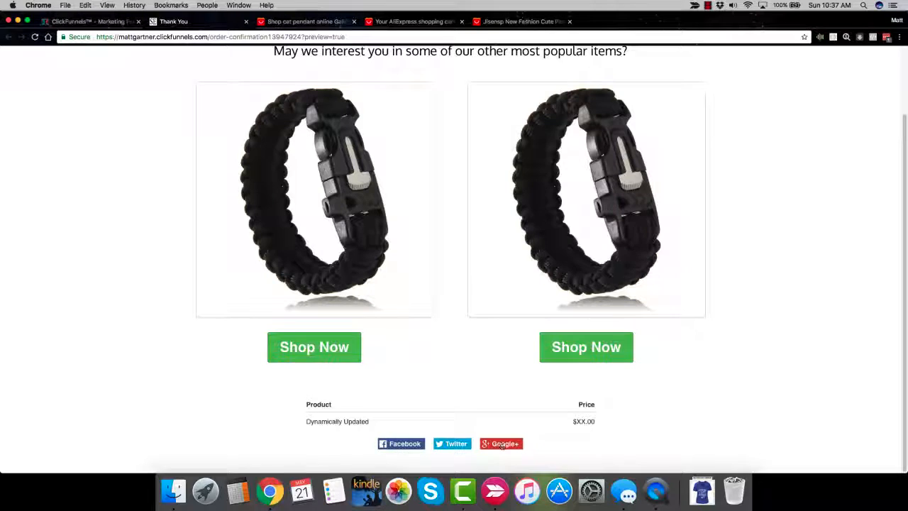
Select the Get Your Thing step in the funnel and look over the thank-you page again.
left_click(121, 23)
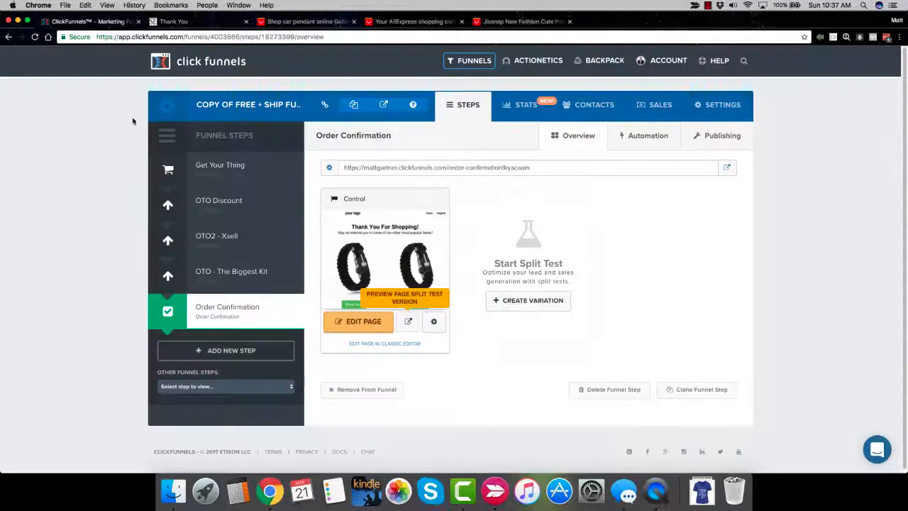
left_click(197, 23)
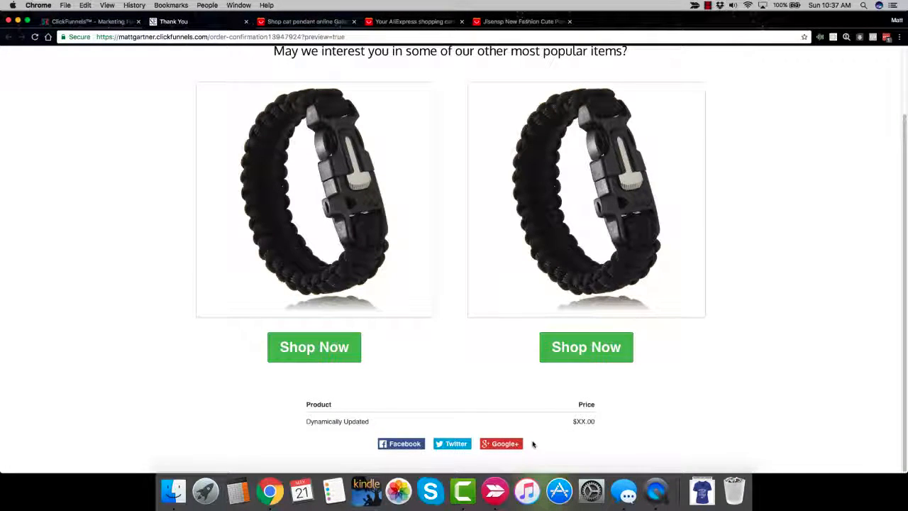
left_click(106, 21)
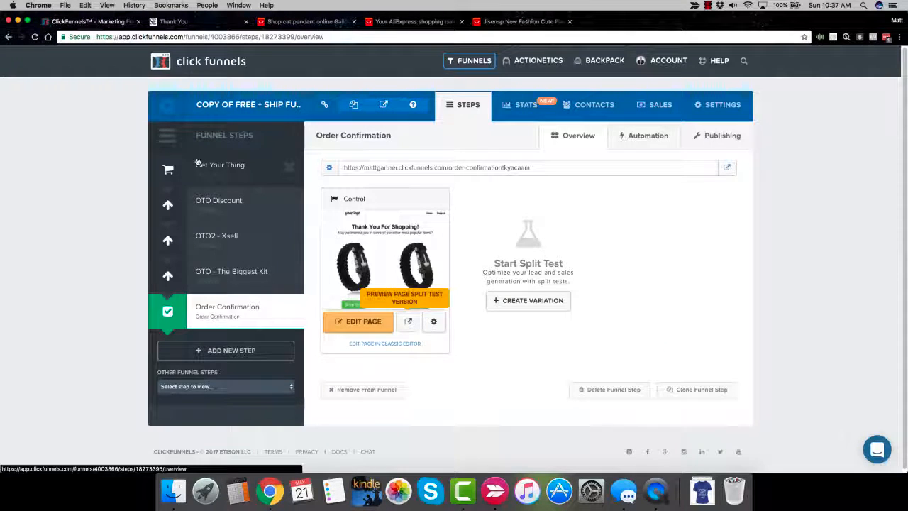
left_click(203, 22)
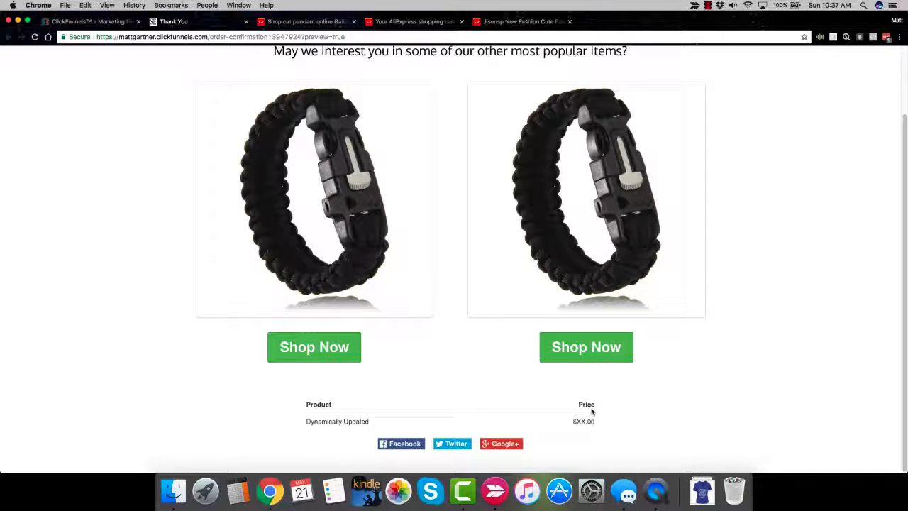
scroll(481, 236, "up", 3)
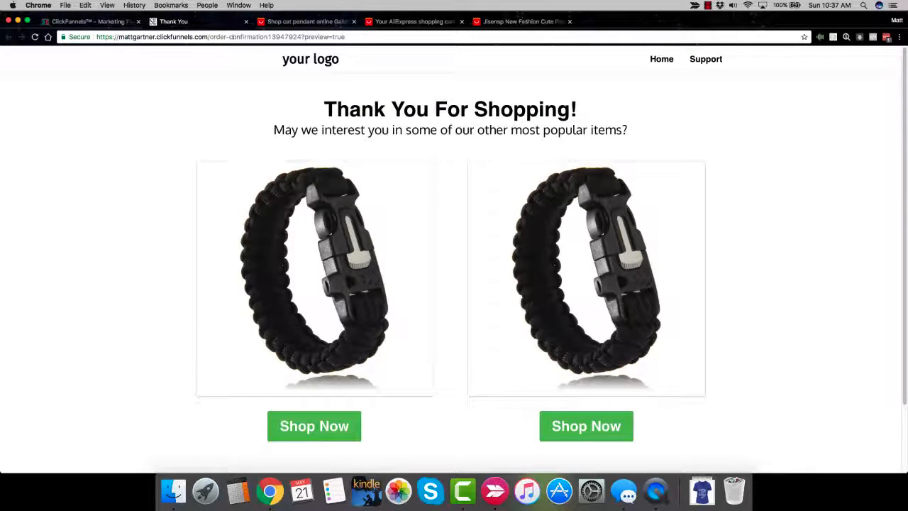
Close the thank-you page preview and all AliExpress pages, leaving only the funnel overview open.
left_click(245, 22)
left_click(246, 22)
left_click(246, 22)
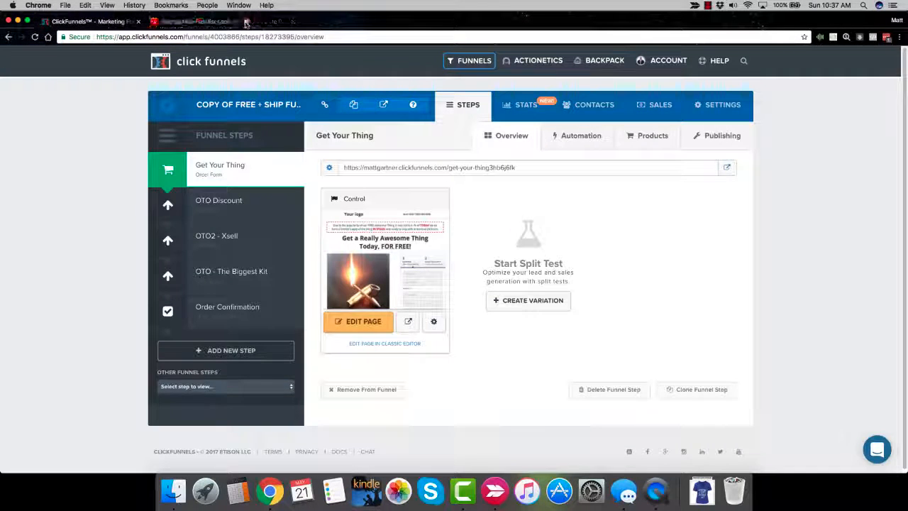
left_click(246, 22)
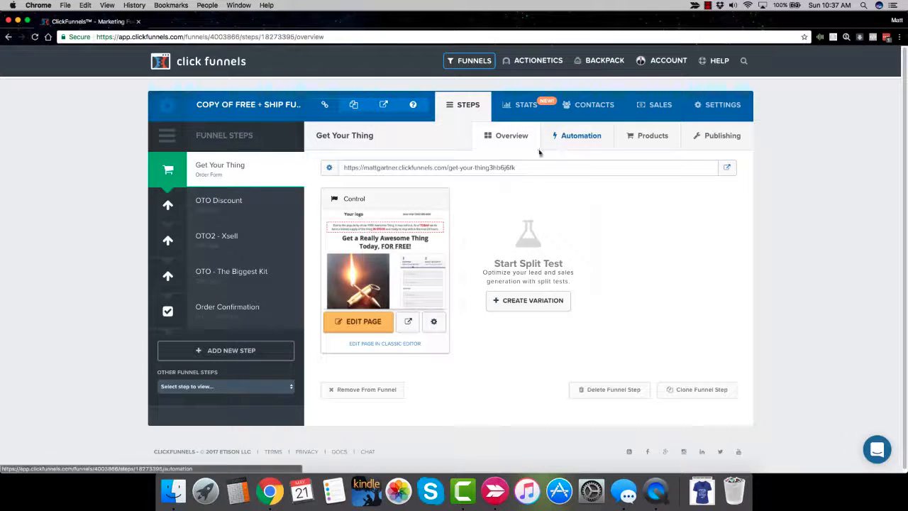
Examine the automation trigger events of the Get Your Thing step, comparing them with its overview.
left_click(571, 136)
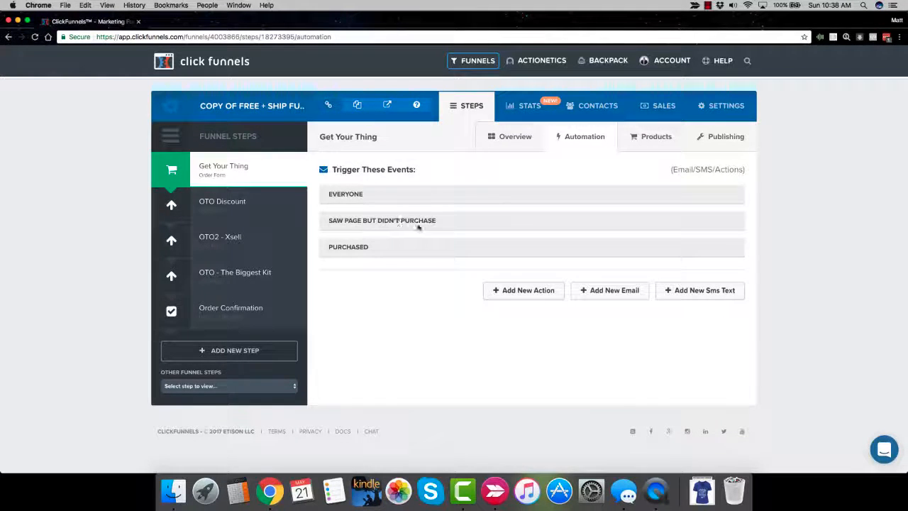
left_click(500, 142)
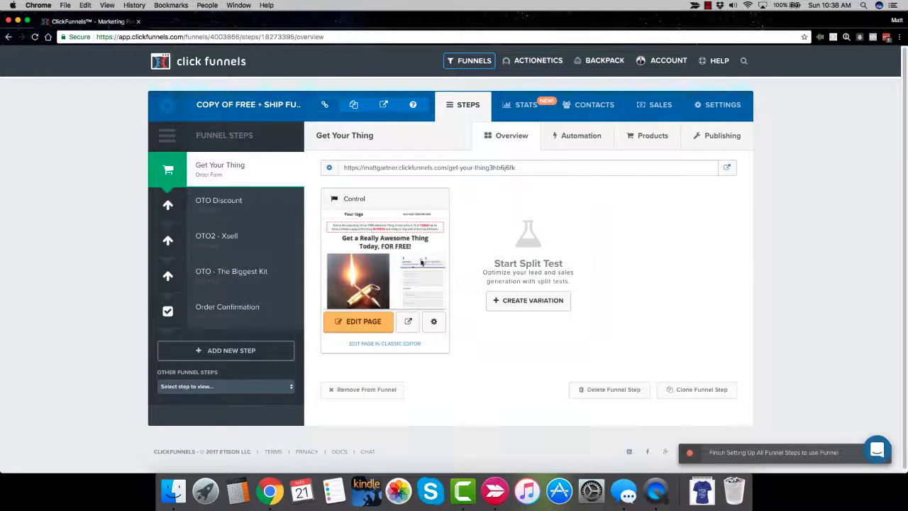
left_click(578, 135)
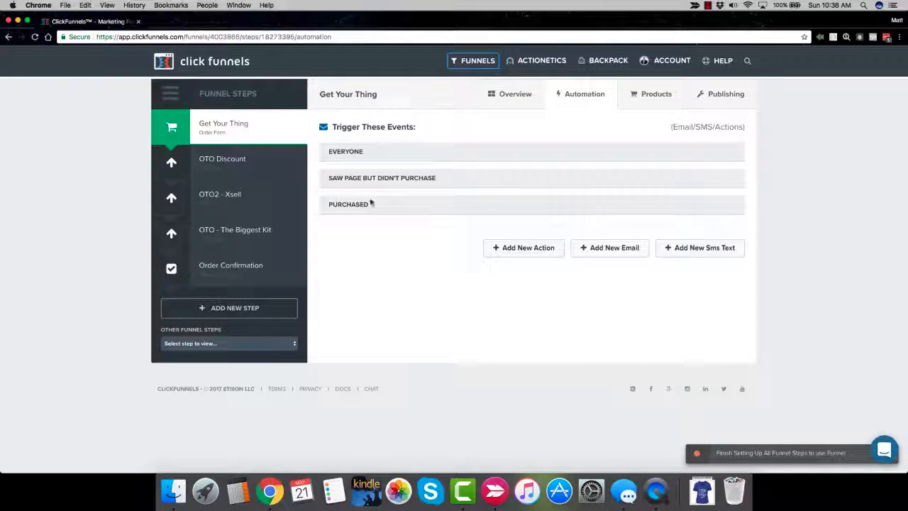
Start a new automation email for the Get Your Thing step with a sender name and the subject "Hey did you forget this?".
left_click(602, 250)
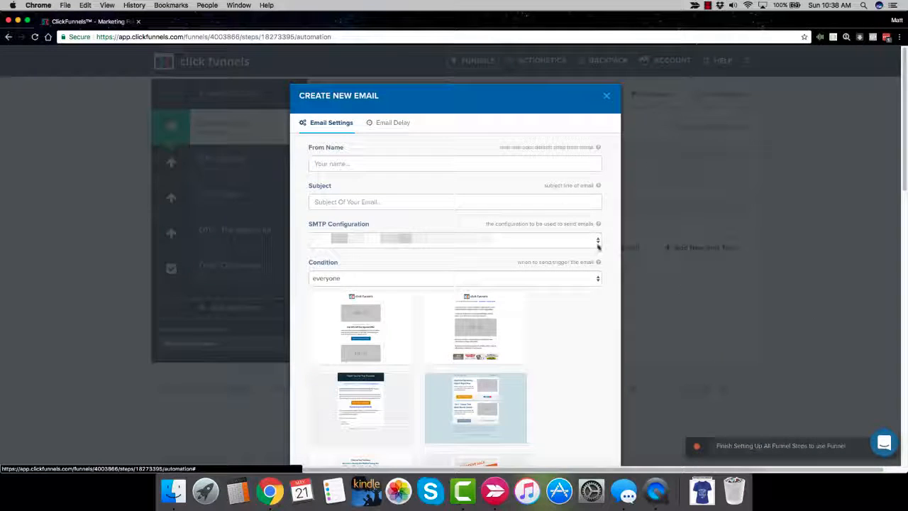
left_click(391, 163)
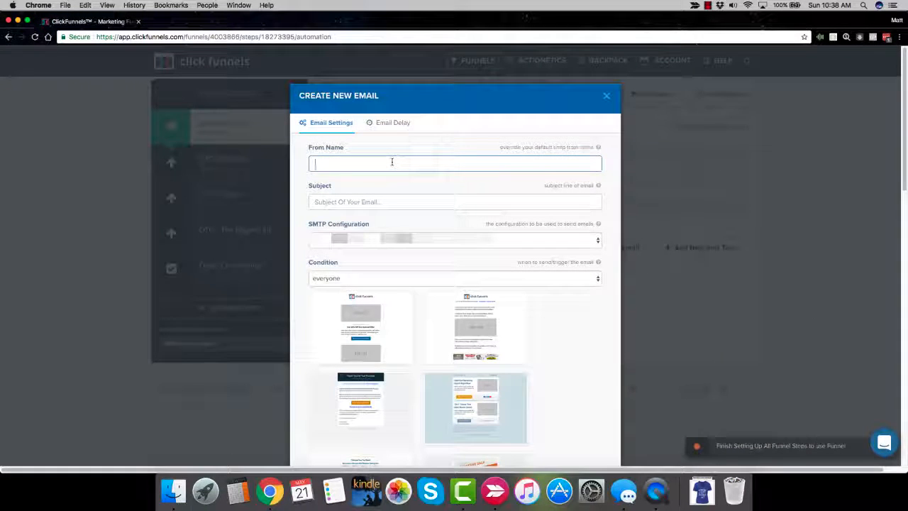
type("Matt")
key("Tab")
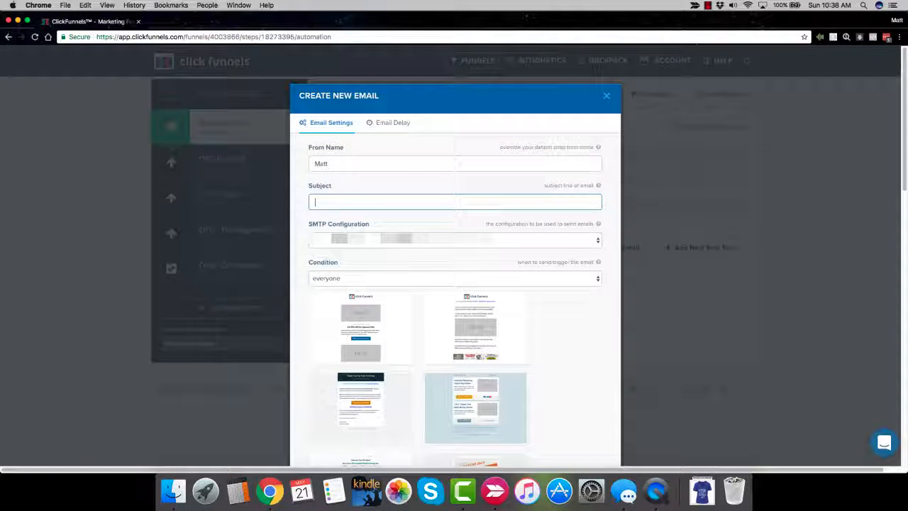
type("Hye")
key("BackSpace")
key("BackSpace")
type("ey ")
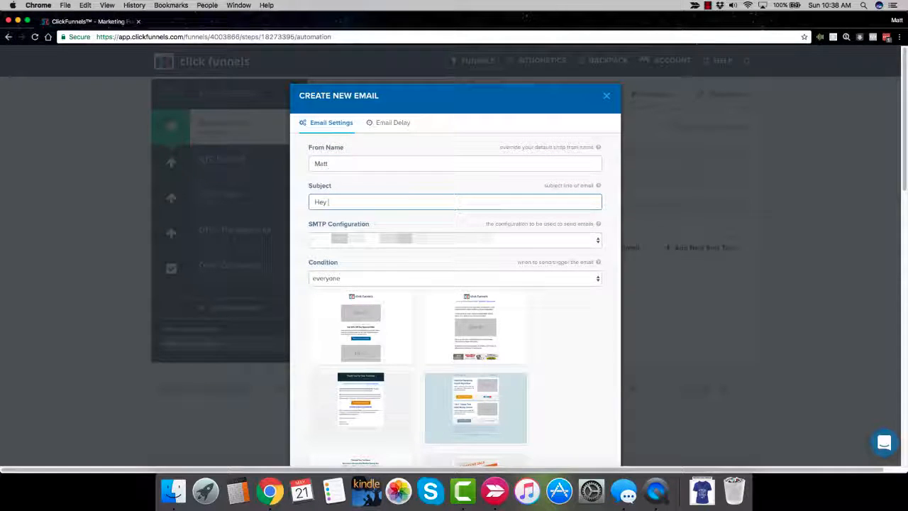
type("did you f")
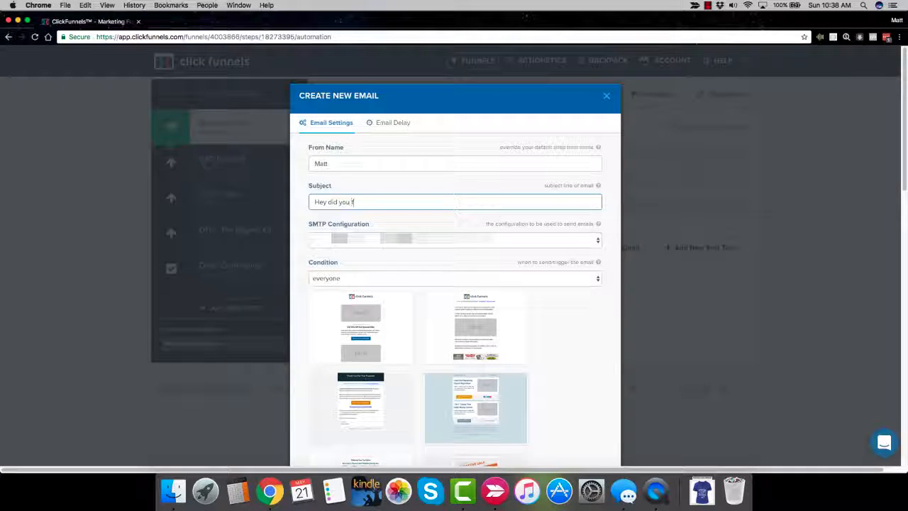
type("orget this?")
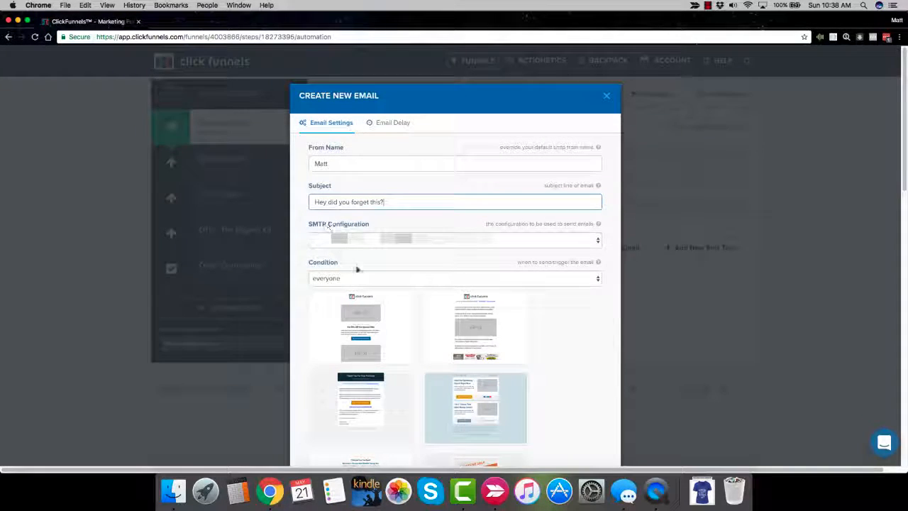
Set the email's condition to "saw page but didn't purchase", look at the first template, and discard the email.
left_click(336, 284)
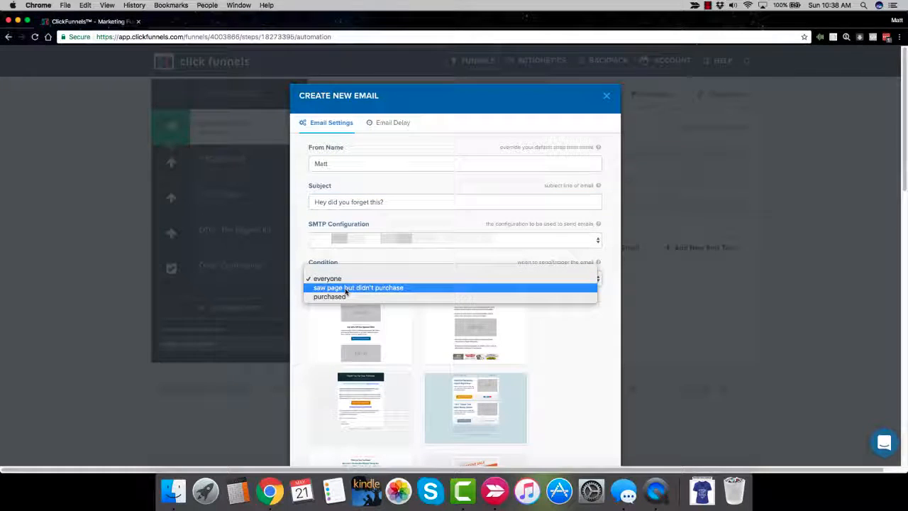
left_click(389, 287)
mouse_move(376, 325)
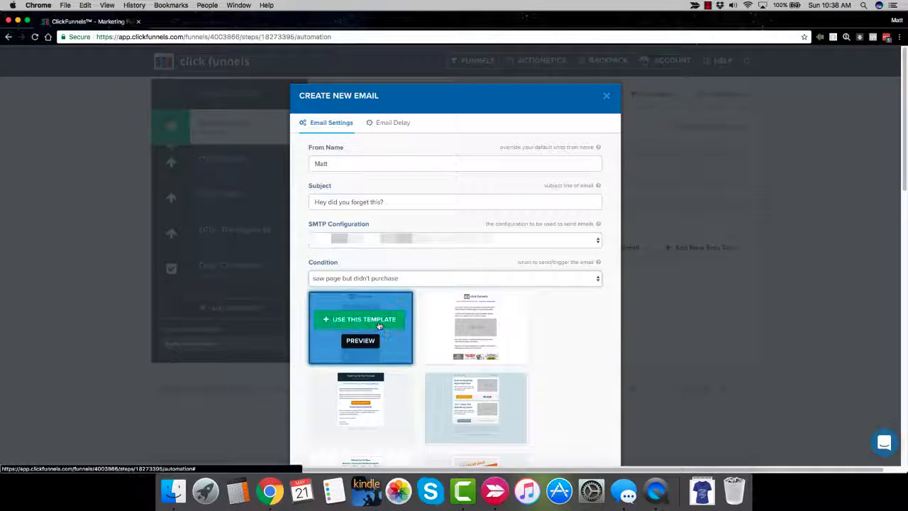
left_click(605, 96)
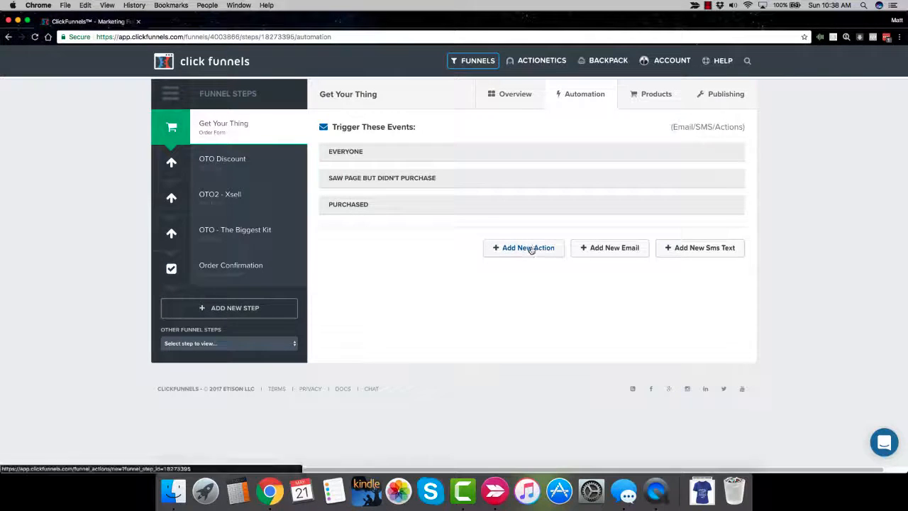
Draft a new funnel action named "Add to list" with the condition "purchased", and discard it without creating it.
left_click(531, 248)
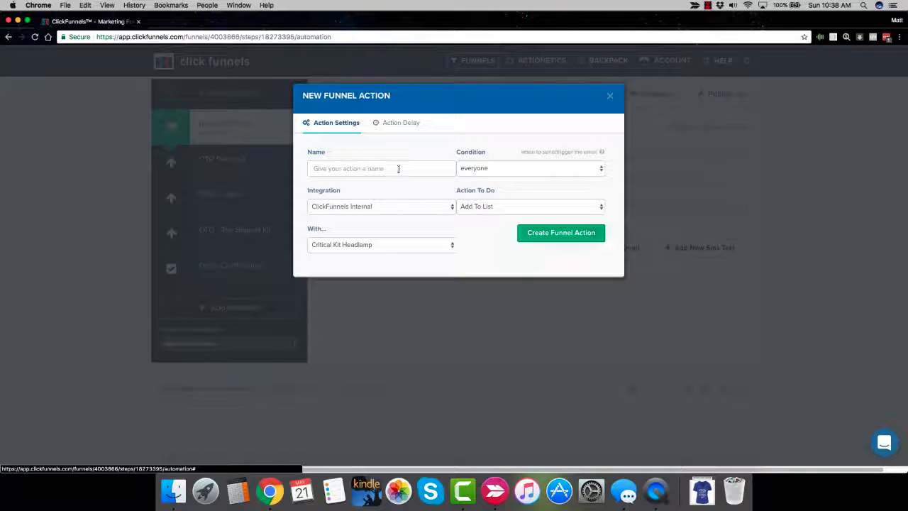
left_click(398, 169)
type("A")
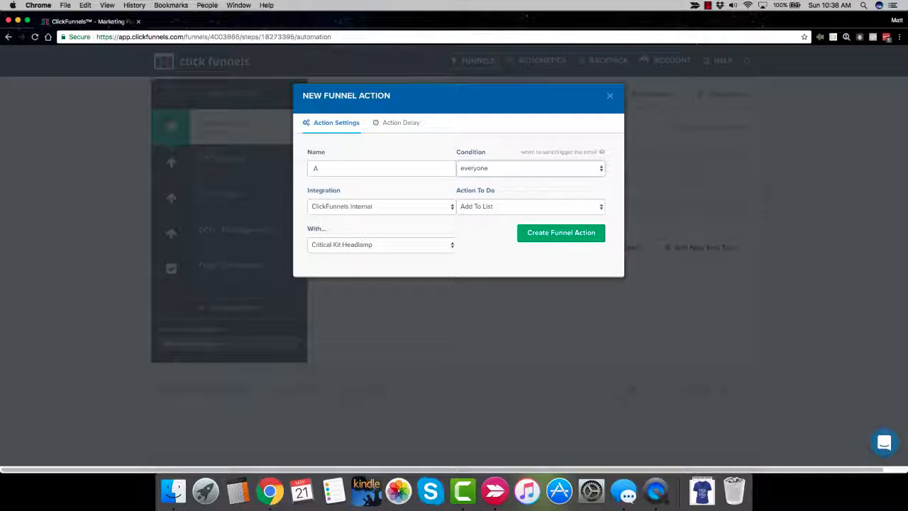
type("DD")
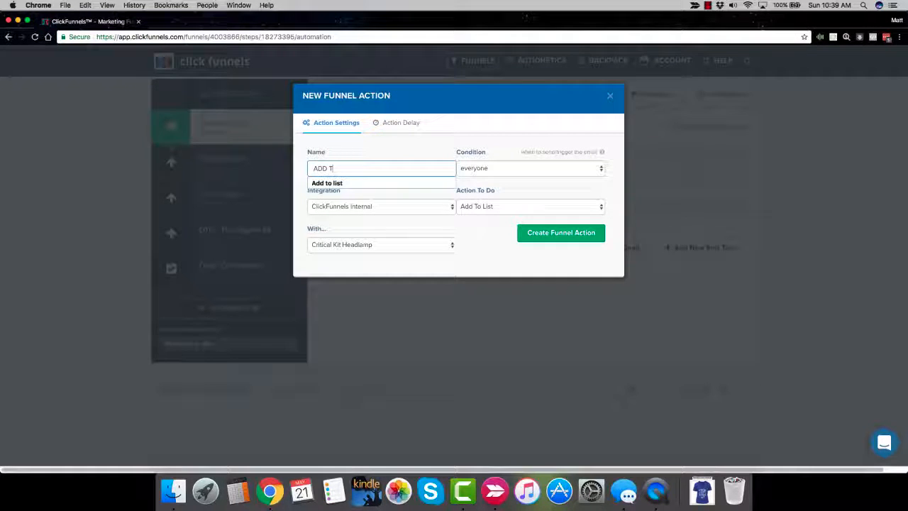
left_click(383, 183)
left_click(475, 173)
left_click(481, 186)
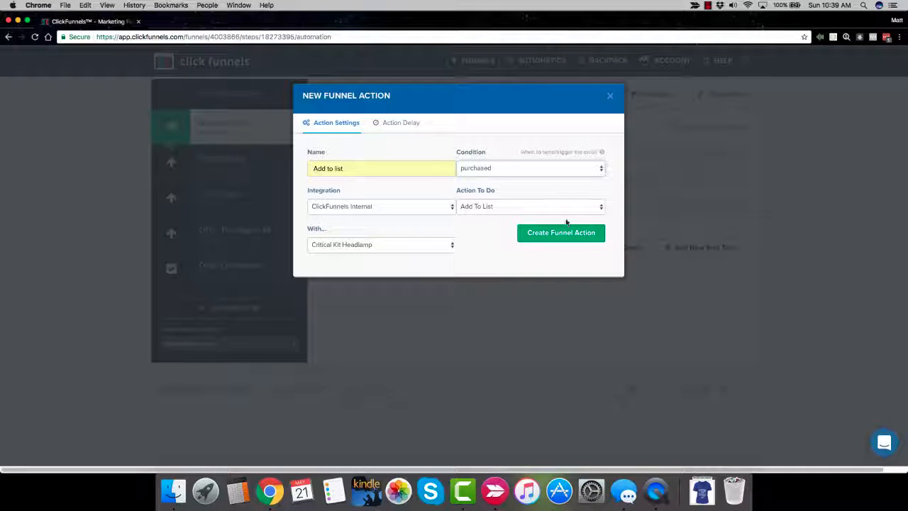
left_click(610, 95)
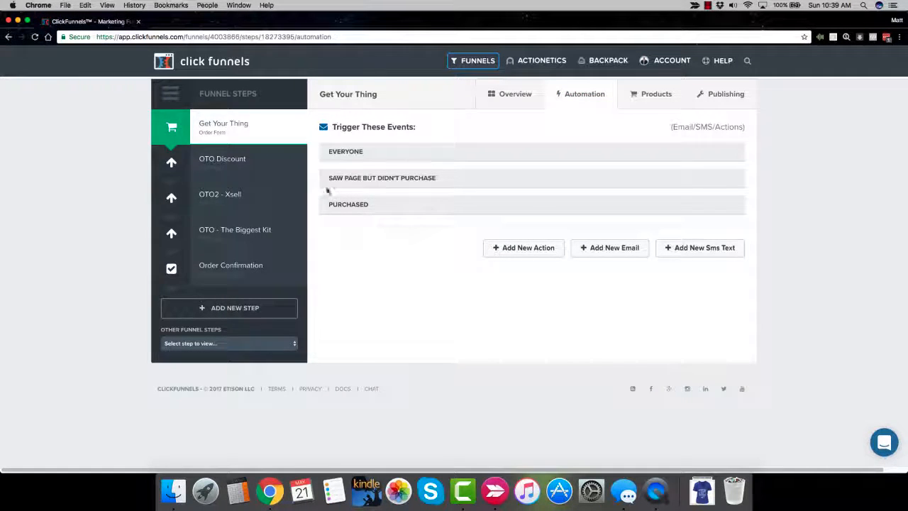
Select the OTO Discount step and examine its automation trigger events, comparing them with its page overview.
left_click(248, 164)
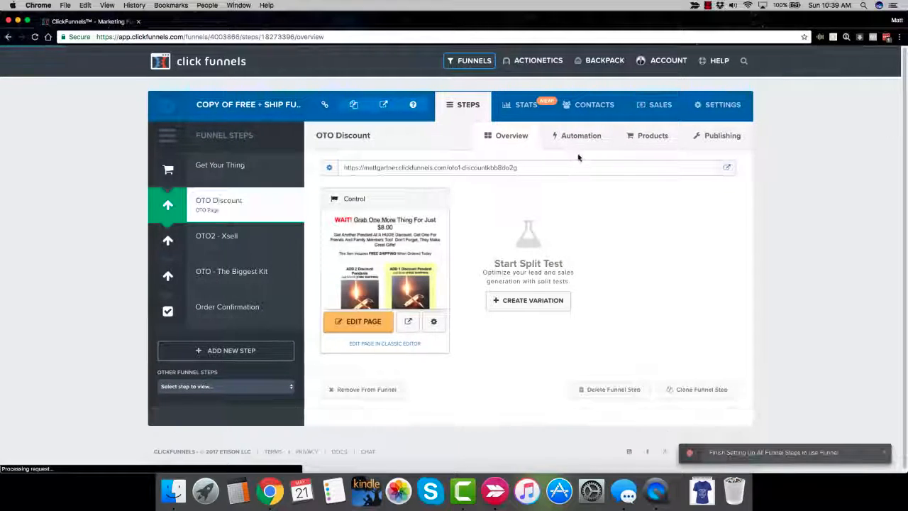
left_click(586, 140)
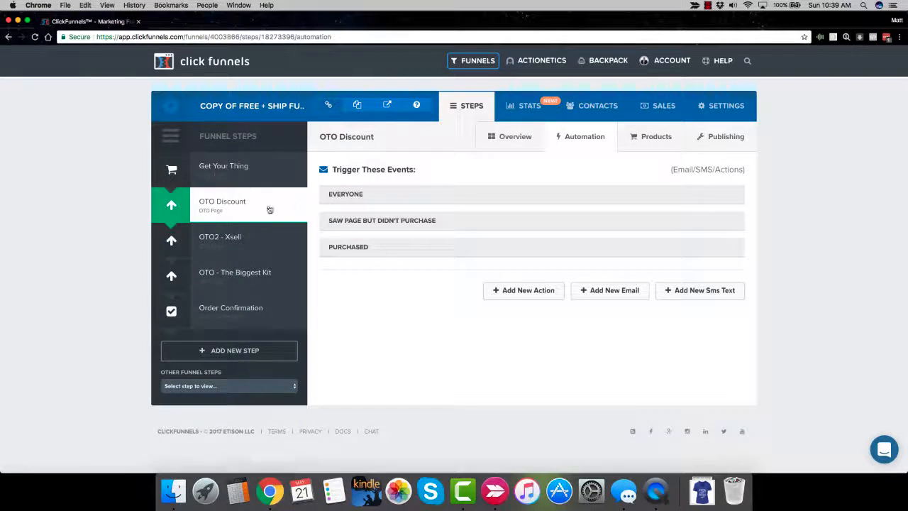
left_click(521, 145)
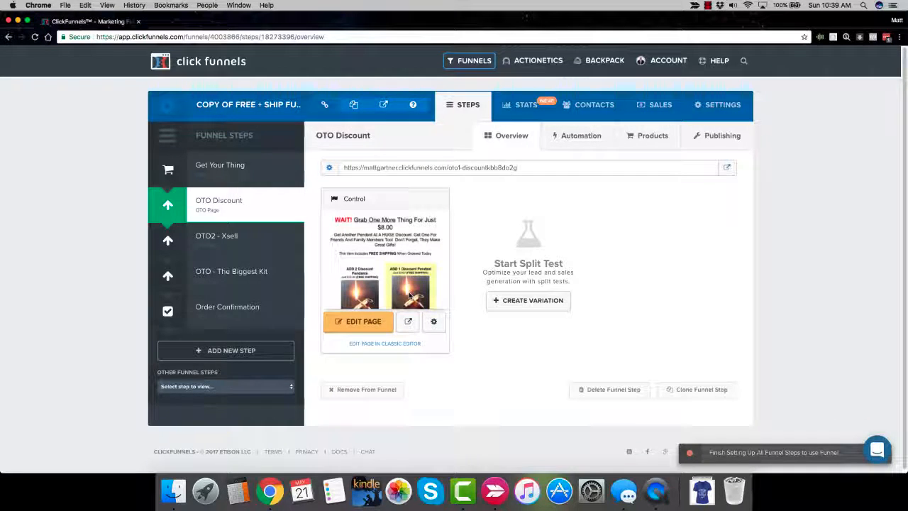
left_click(598, 145)
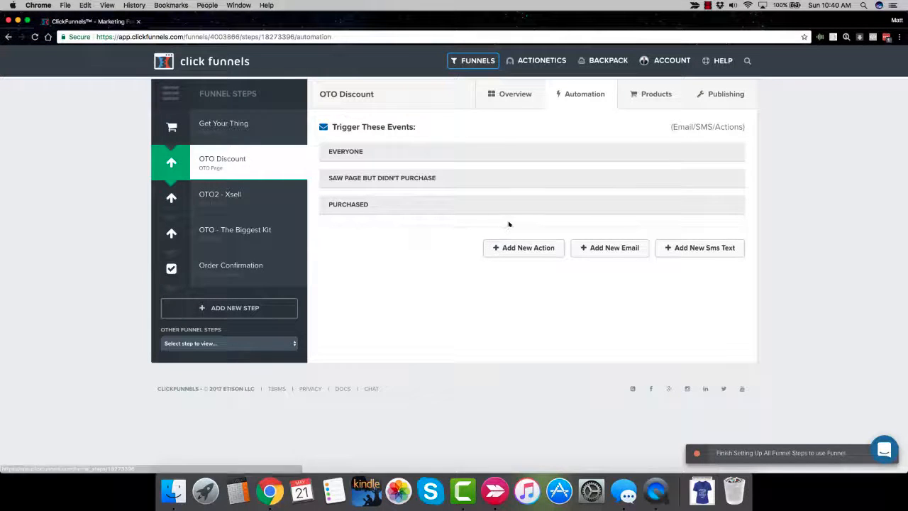
Search Google for "clickfunnels sticky upsells" in a new browser tab.
left_click(153, 22)
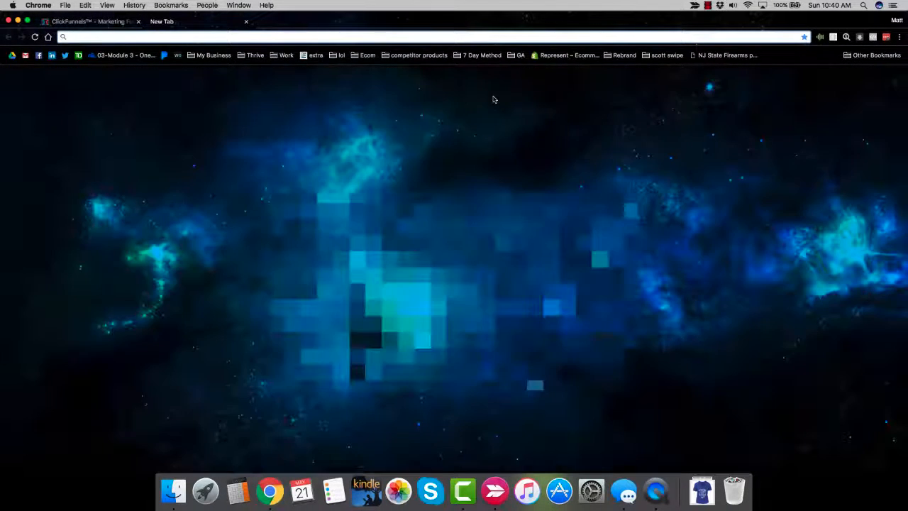
type("sticky upsells")
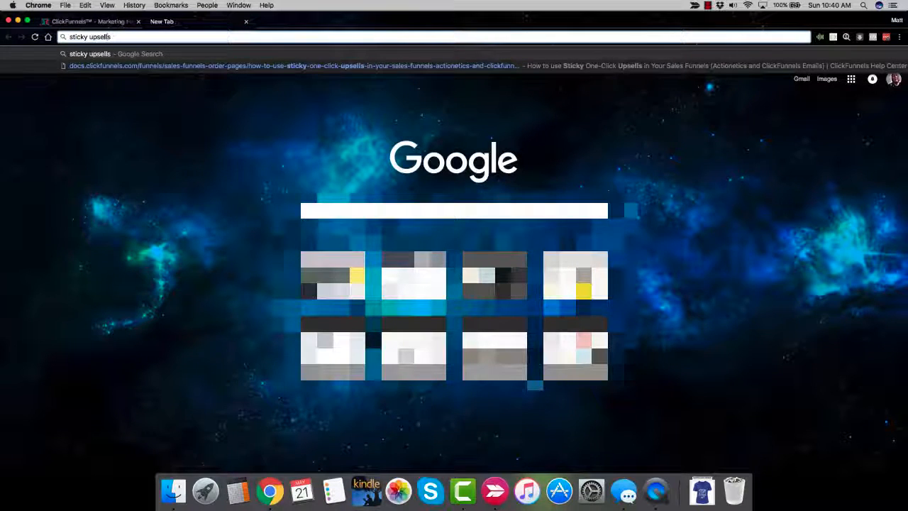
left_click(69, 37)
type("clickfun")
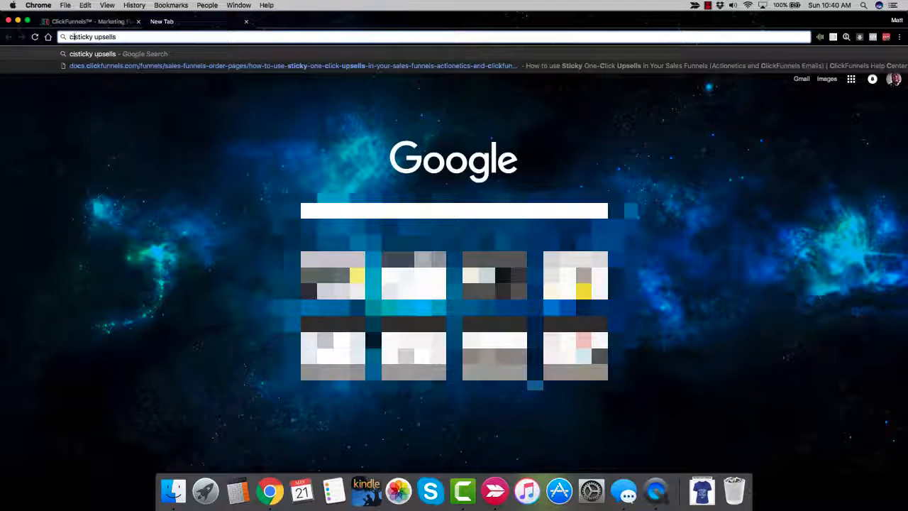
type("nels")
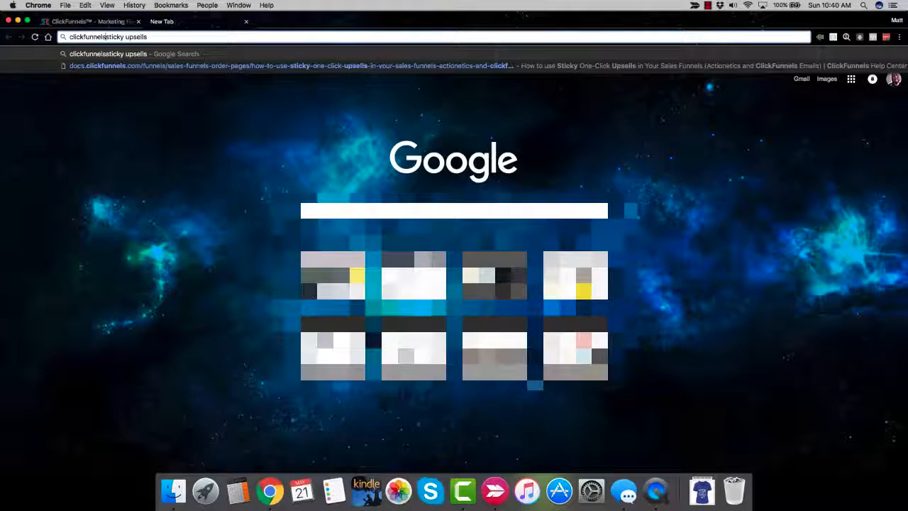
key("Return")
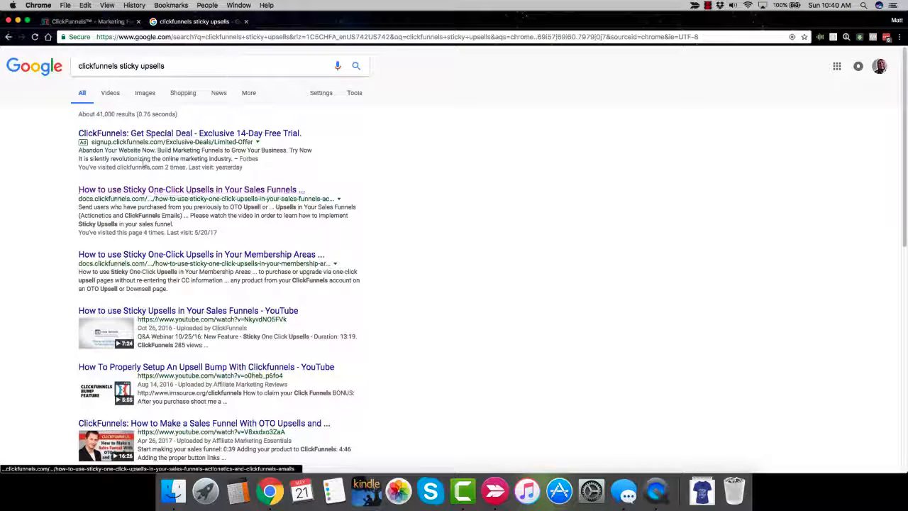
Open the help article on using Sticky One-Click Upsells in Your Sales Funnels and select the ?cf_uvid=#CF_UVID# parameter.
left_click(111, 197)
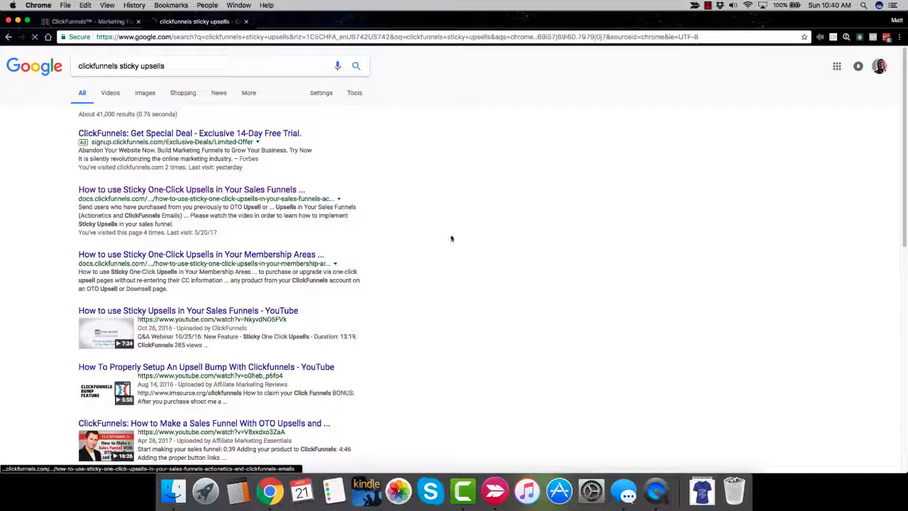
scroll(508, 312, "down", 10)
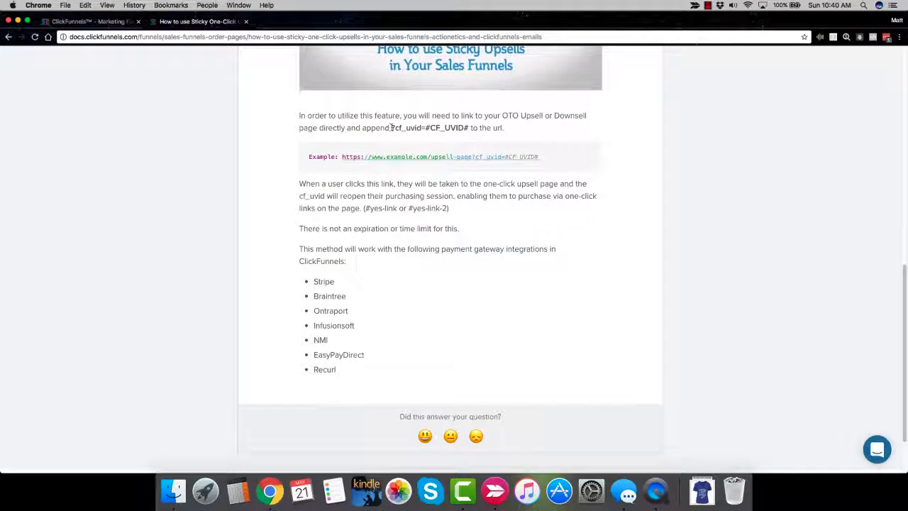
left_click_drag(392, 127, 468, 126)
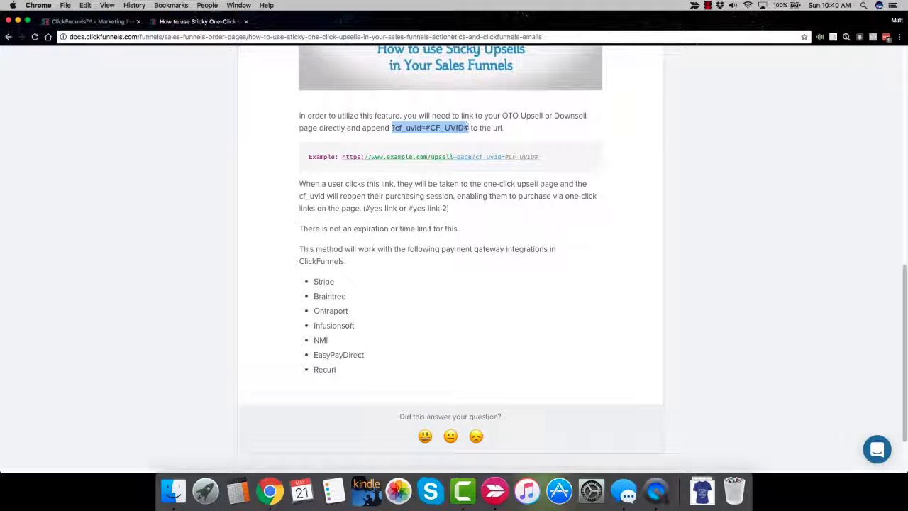
Preview the OTO Discount page from its funnel step overview and reload it with ?preview=true removed from its URL.
left_click(63, 22)
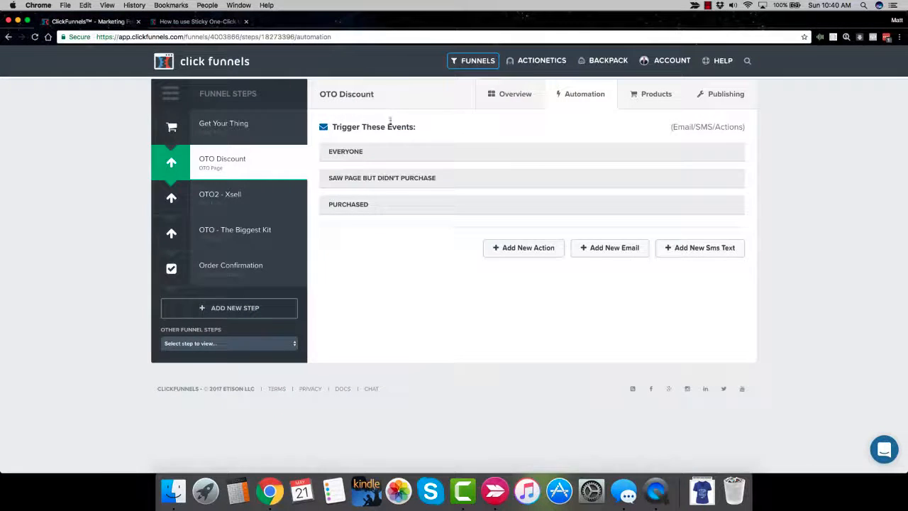
left_click(529, 99)
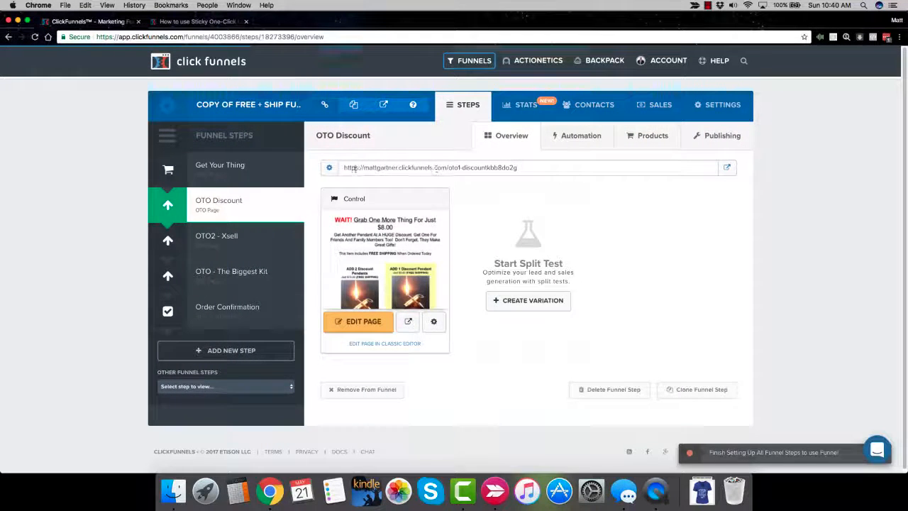
left_click(408, 321)
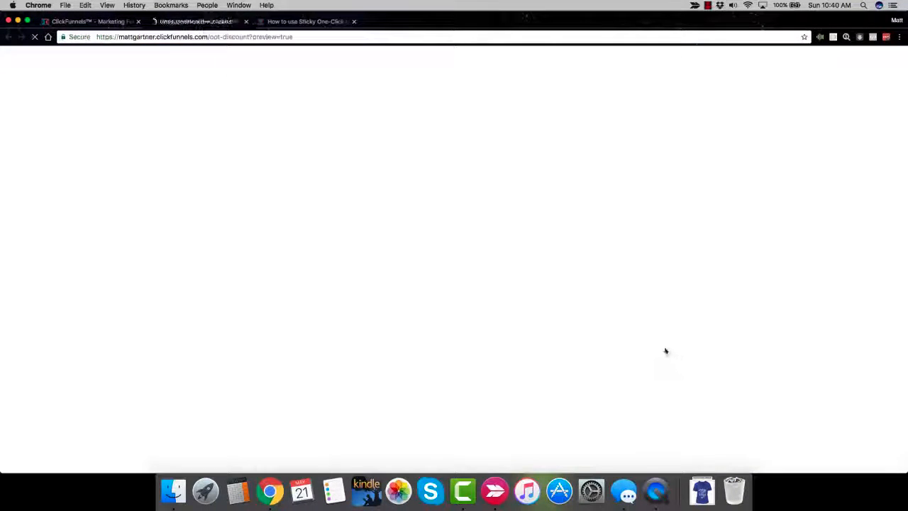
left_click(258, 36)
left_click(253, 37)
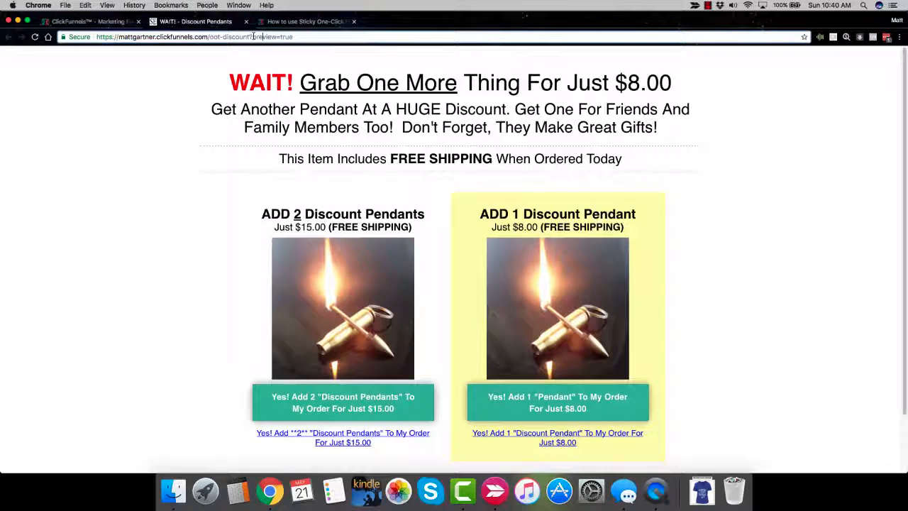
left_click_drag(253, 37, 326, 37)
key("BackSpace")
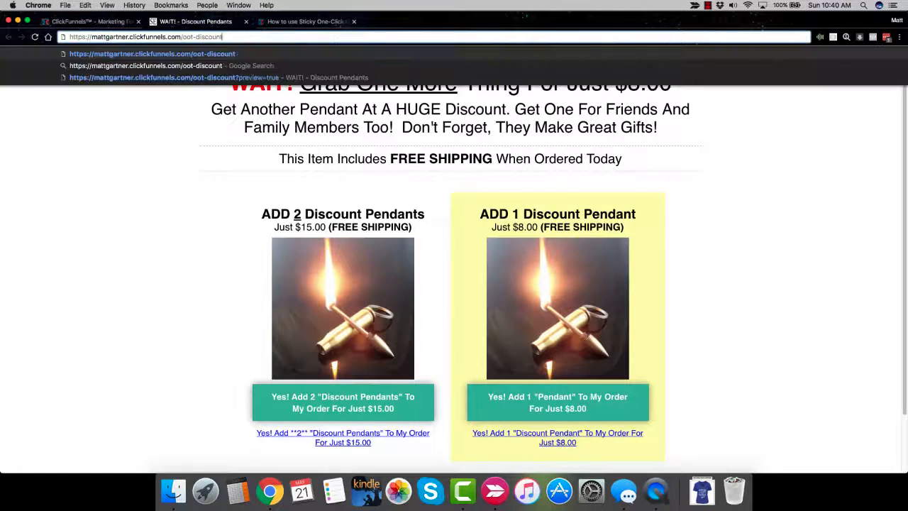
key("Return")
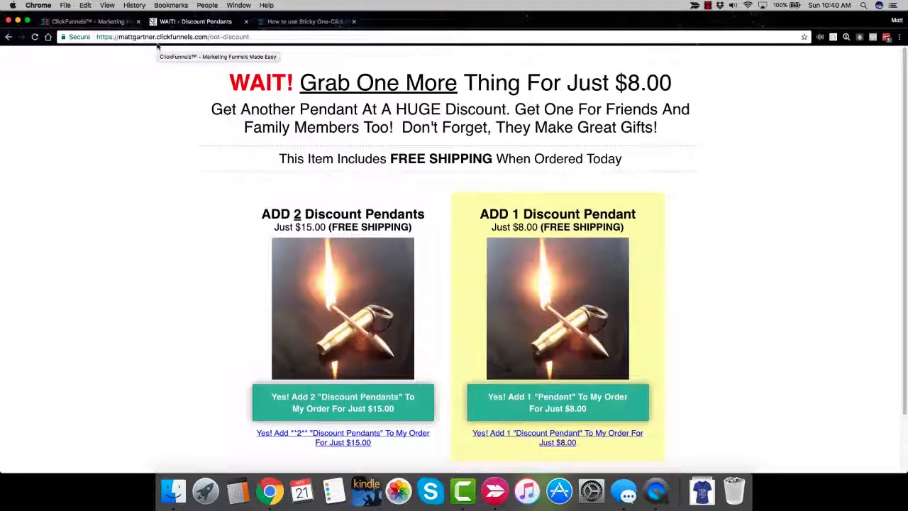
Check the help article's ?cf_uvid=#CF_UVID# parameter against the OTO Discount page's selected URL, and return to the funnel overview.
left_click(327, 21)
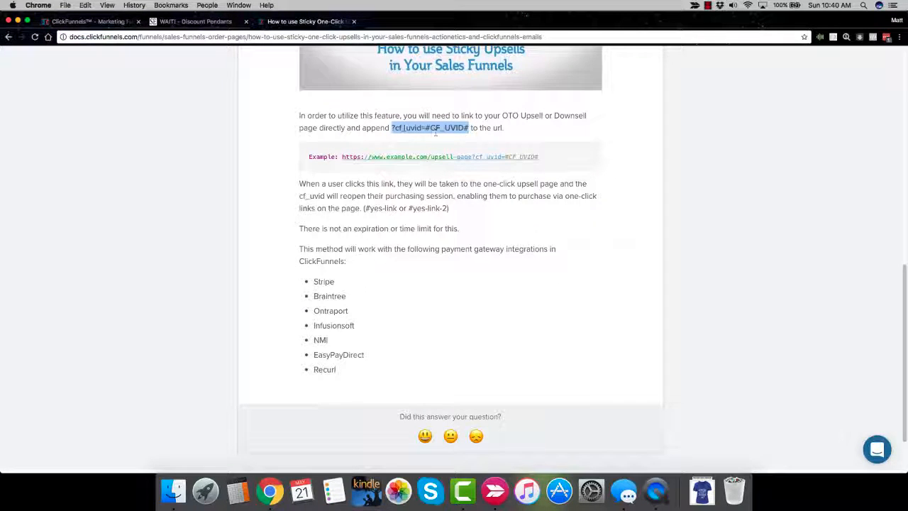
left_click(199, 22)
left_click(261, 37)
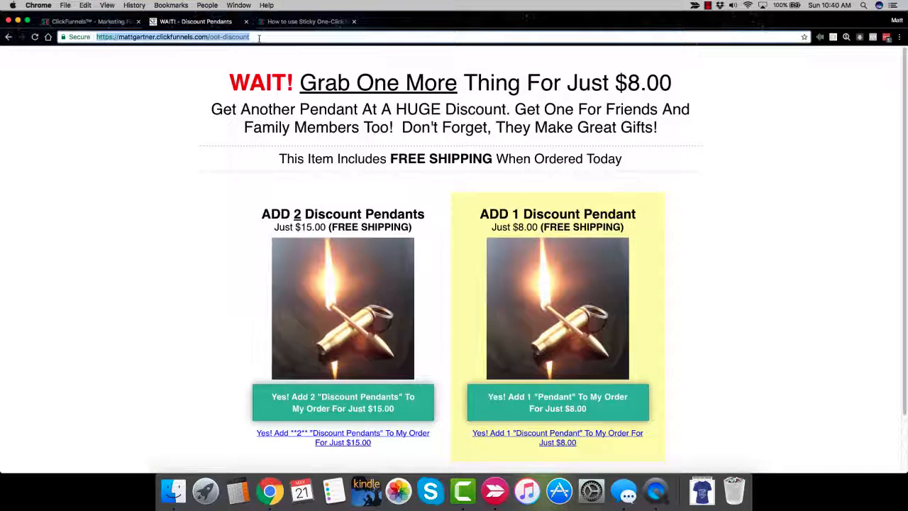
left_click(118, 22)
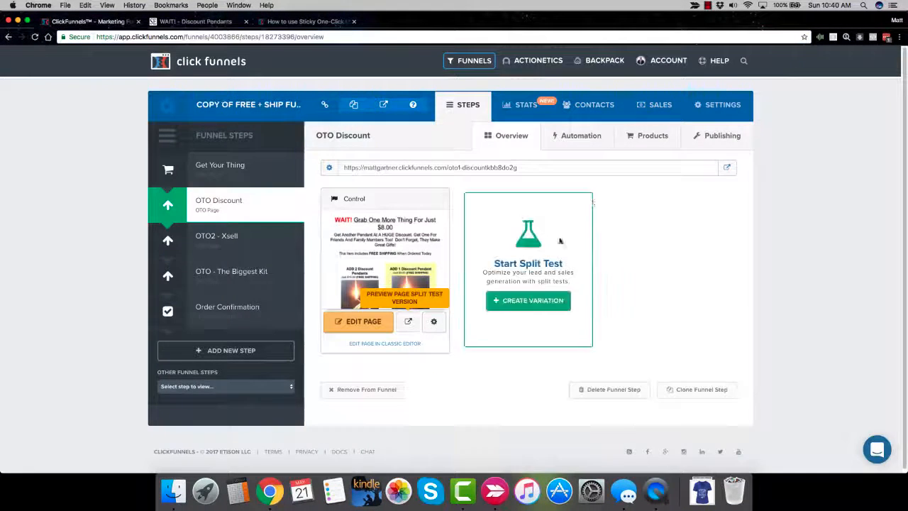
Review the OTO Discount step's automation events and overview alongside the help article's ?cf_uvid=#CF_UVID# parameter.
left_click(581, 135)
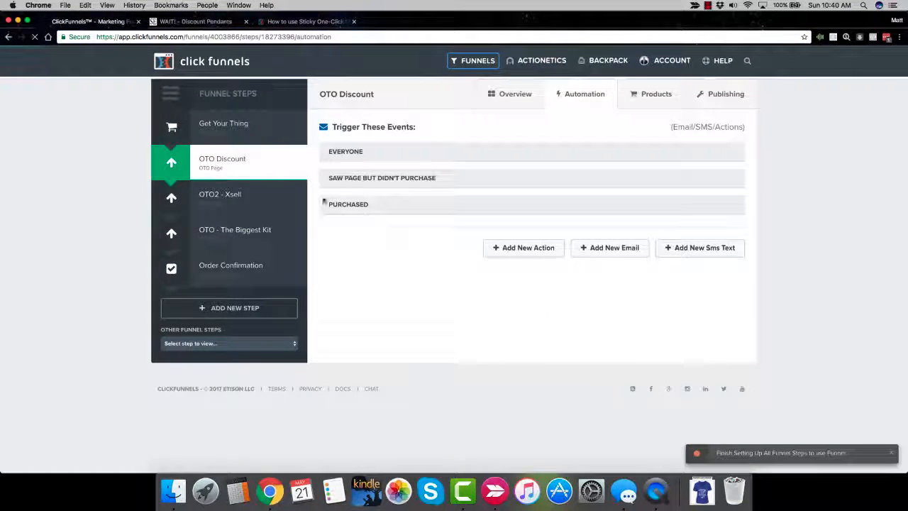
left_click(305, 21)
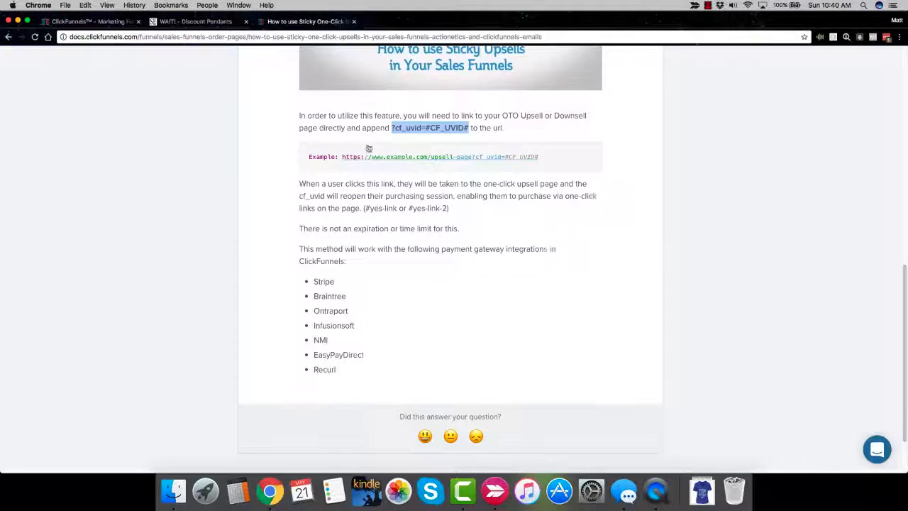
left_click(93, 22)
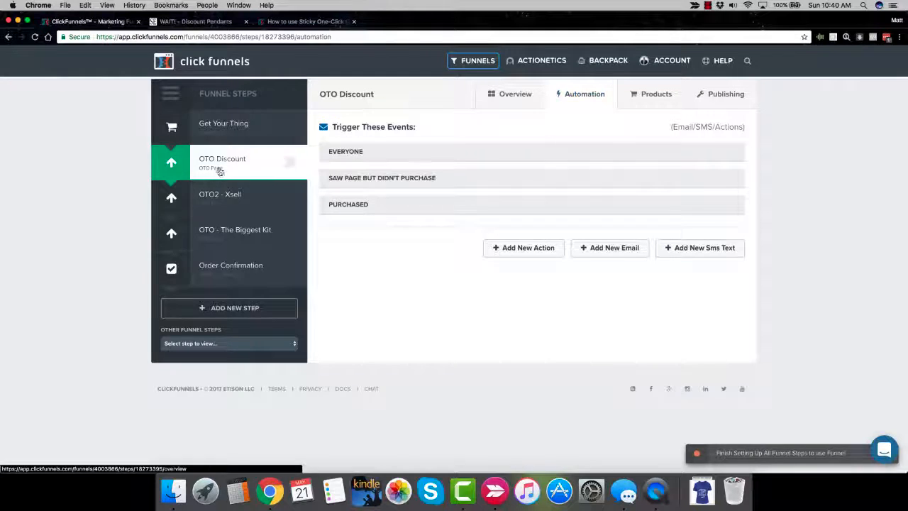
left_click(511, 107)
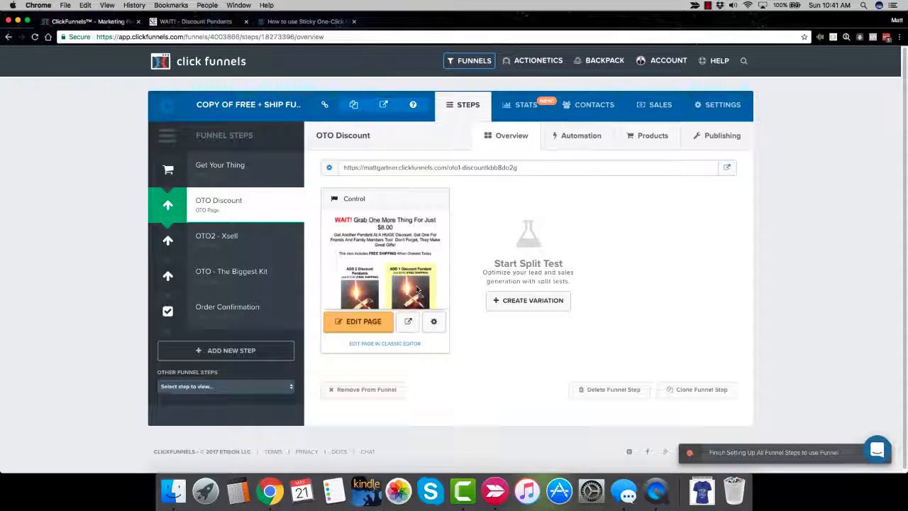
left_click(305, 21)
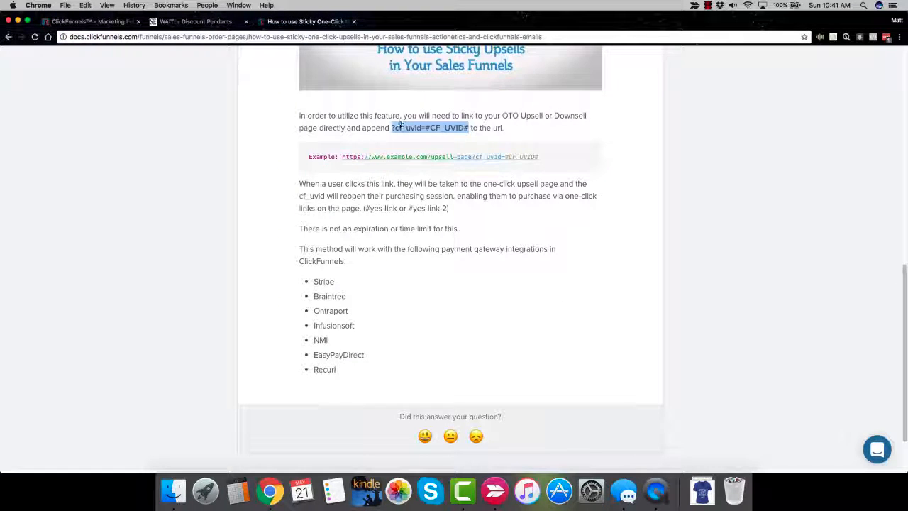
left_click(88, 22)
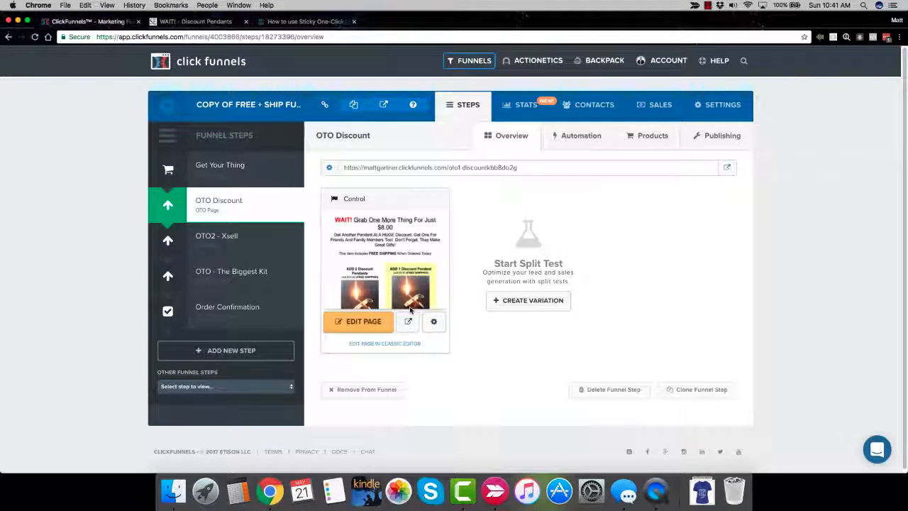
Check the OTO2 - Xsell step's automation events and page URL against the sticky upsell article, and open the Get Your Thing overview.
left_click(264, 264)
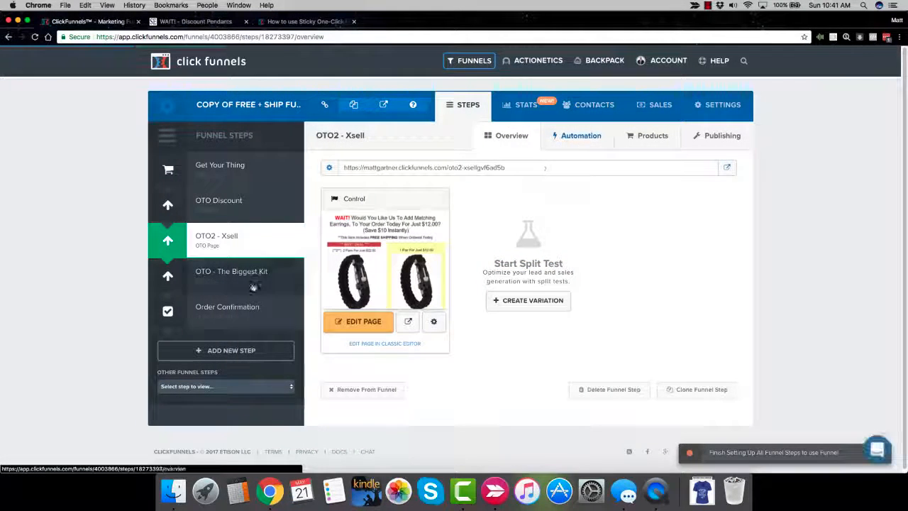
left_click(580, 150)
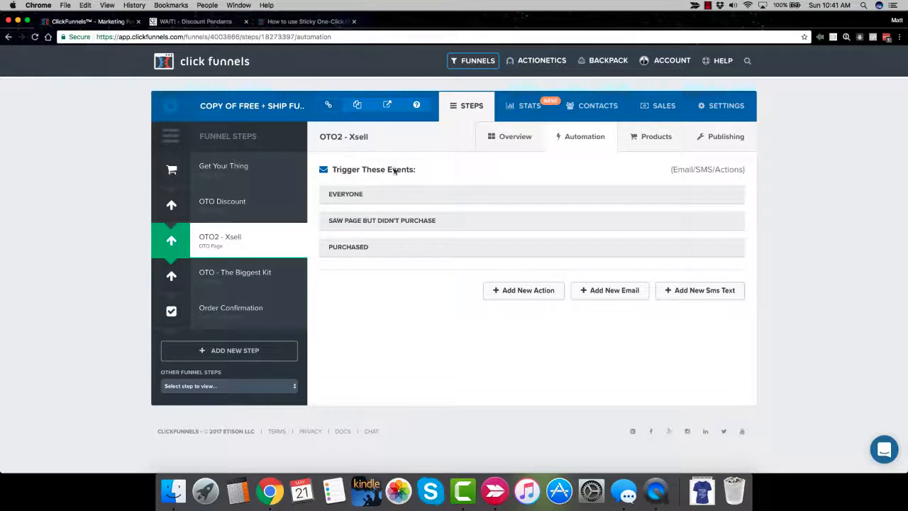
left_click(495, 141)
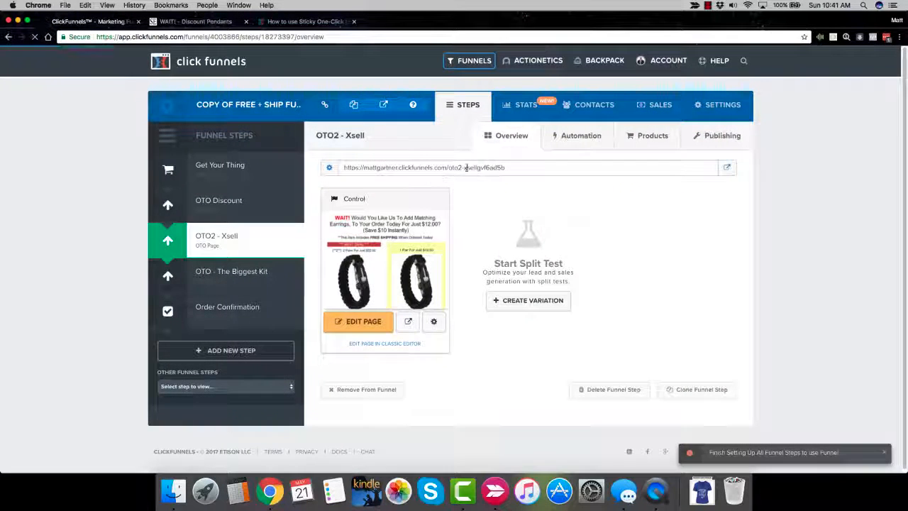
left_click(338, 24)
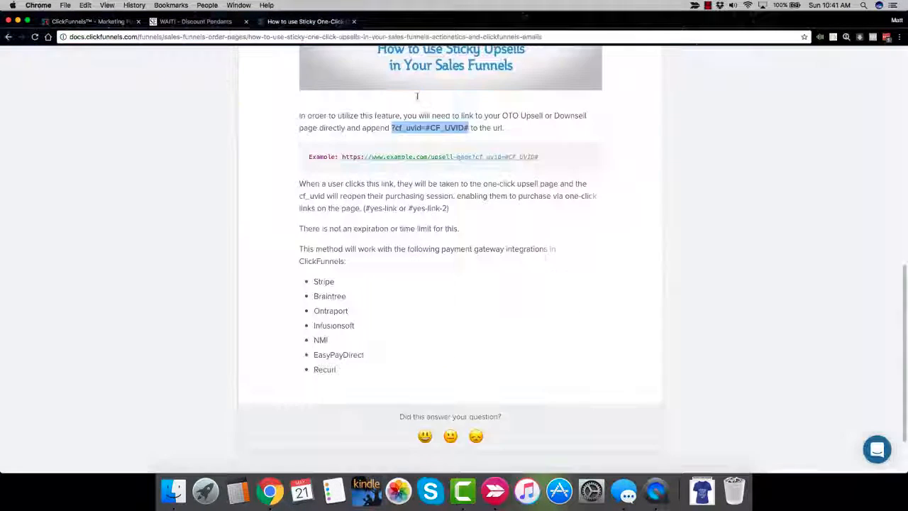
left_click(86, 25)
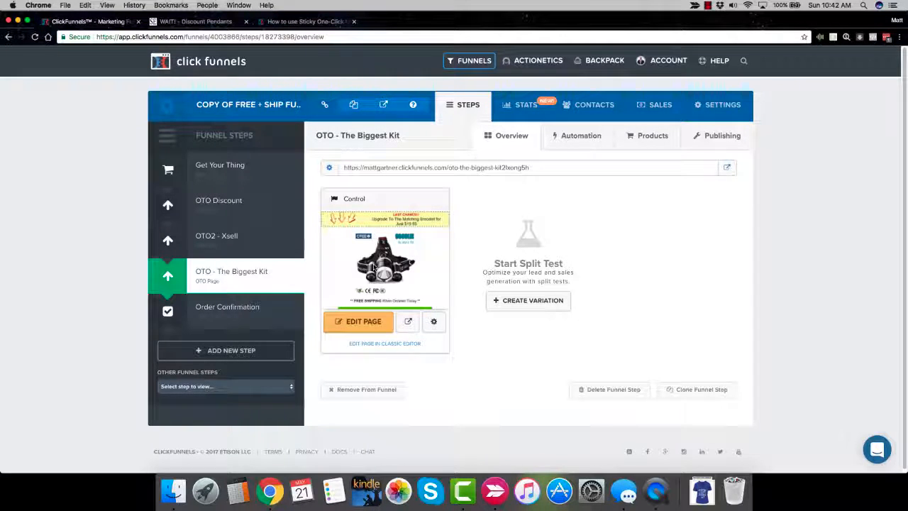
left_click(220, 166)
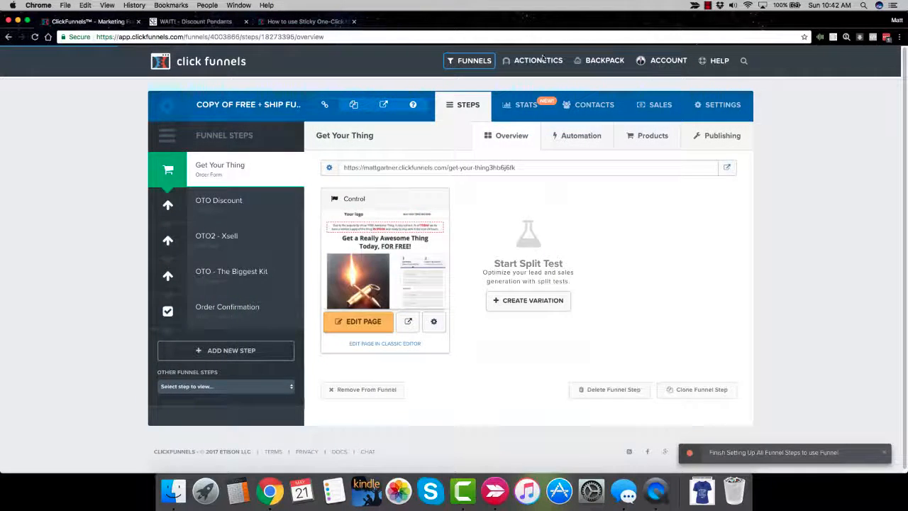
Open aliexpress.com in a new browser tab and look over its homepage deals.
key("super+t")
type("aki")
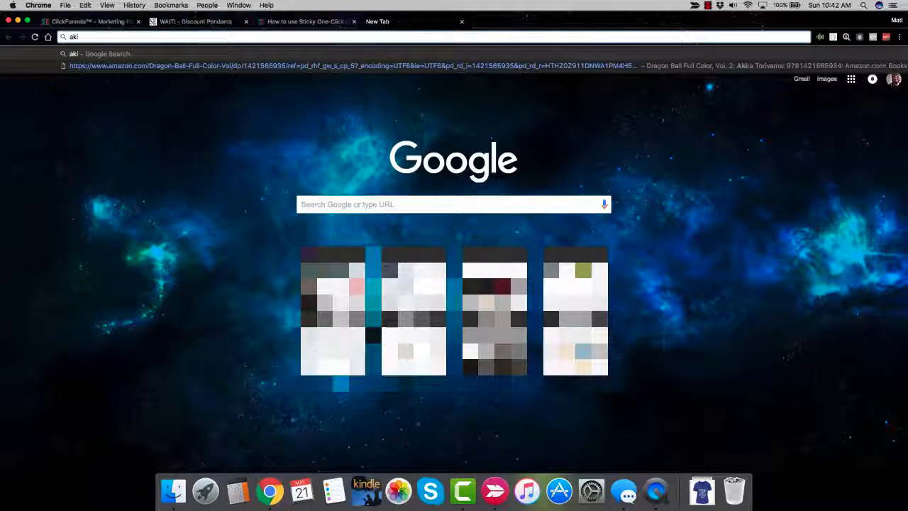
key("BackSpace")
key("BackSpace")
key("BackSpace")
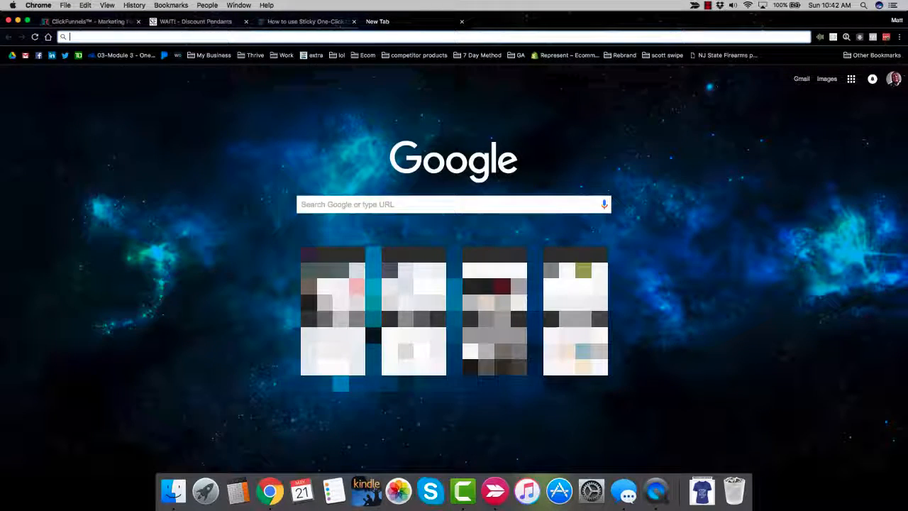
type("aliexpress.c")
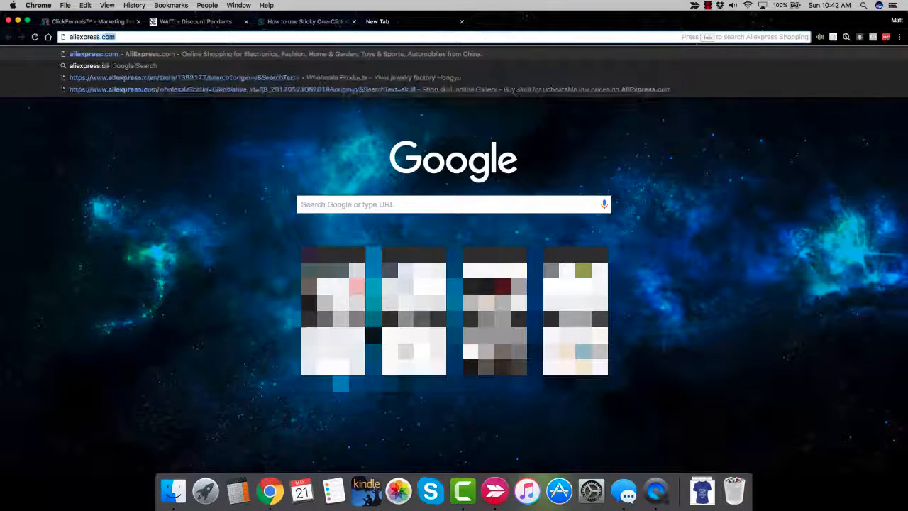
key("Return")
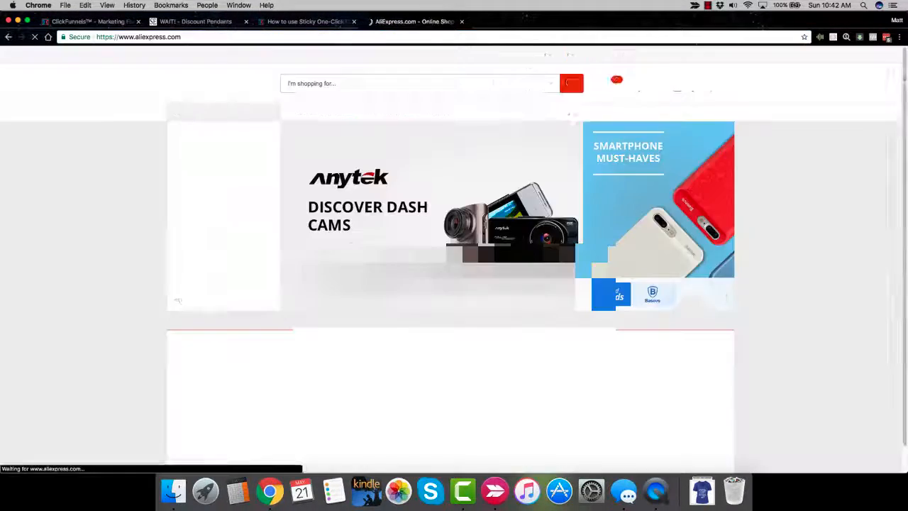
scroll(369, 460, "down", 3)
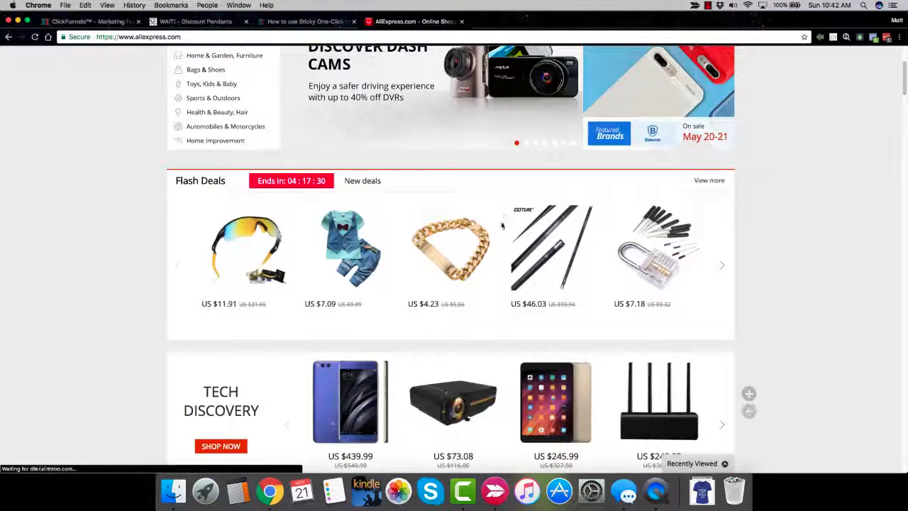
scroll(369, 459, "up", 3)
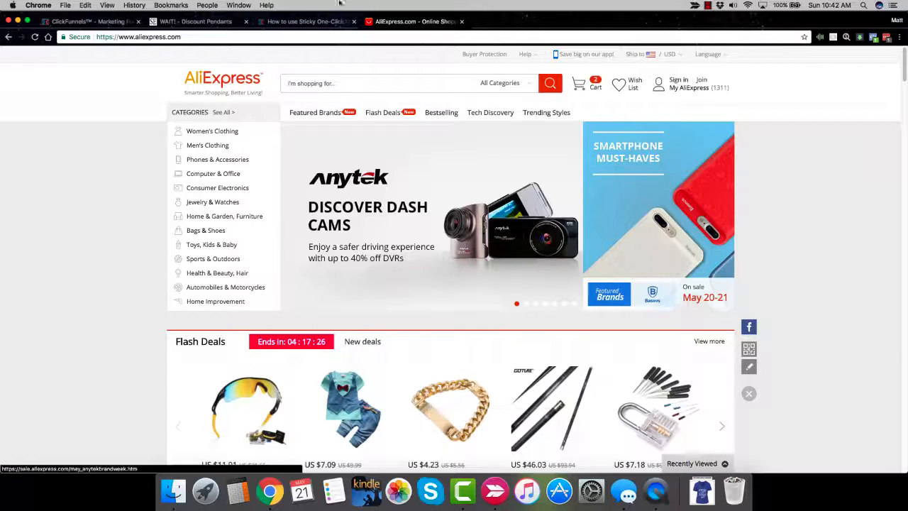
left_click(306, 20)
left_click(197, 21)
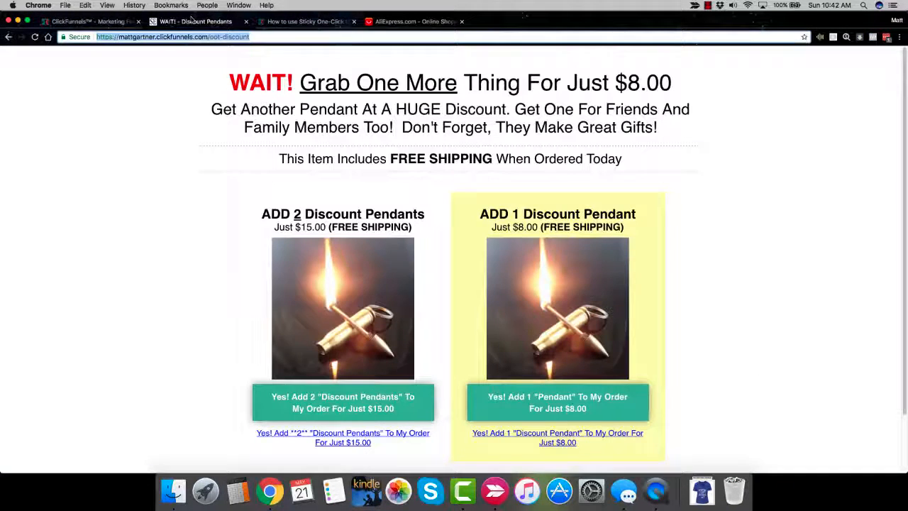
double_click(105, 15)
left_click(105, 22)
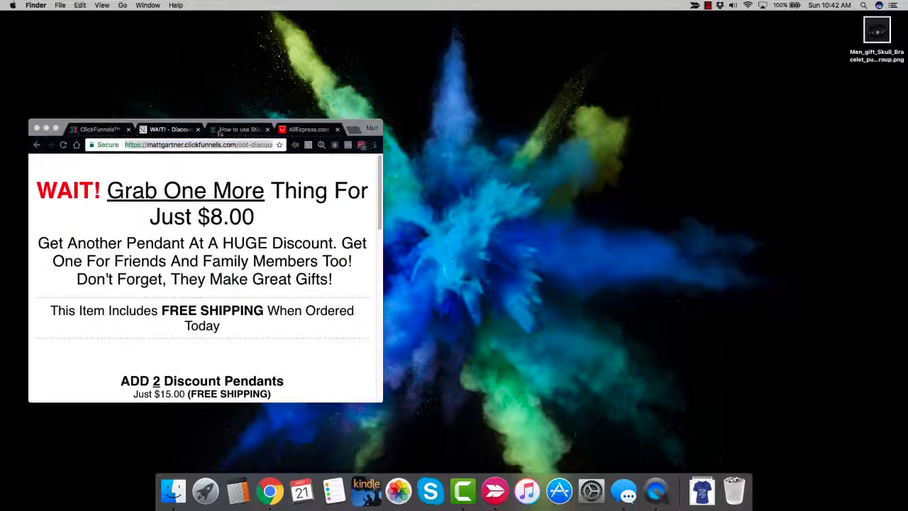
double_click(252, 124)
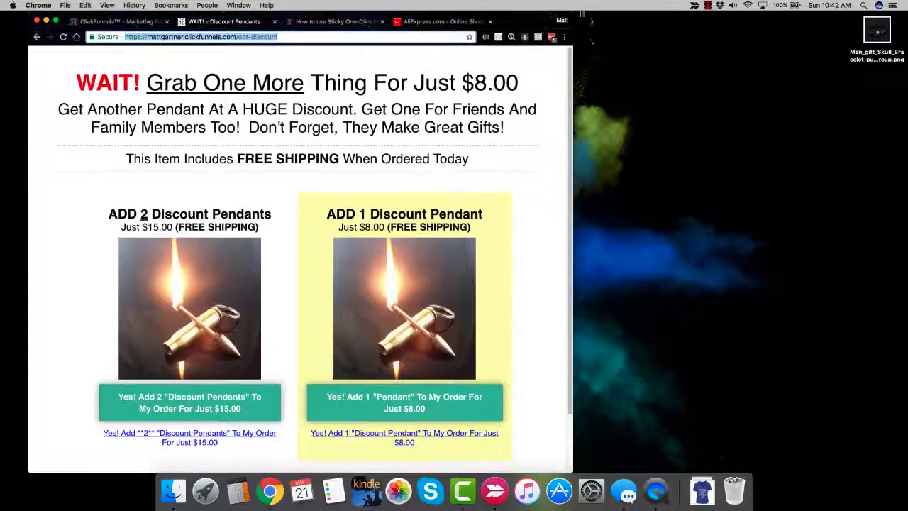
double_click(523, 21)
left_click(347, 130)
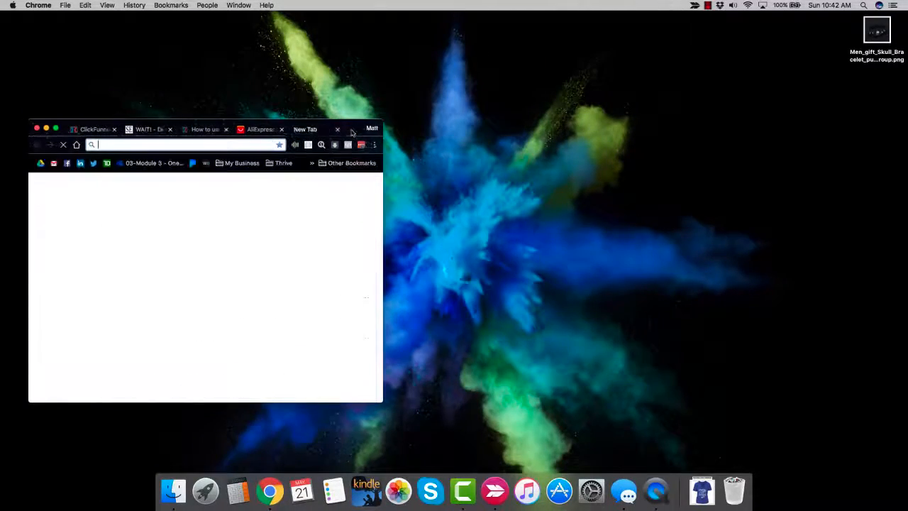
left_click(346, 130)
key("super+w")
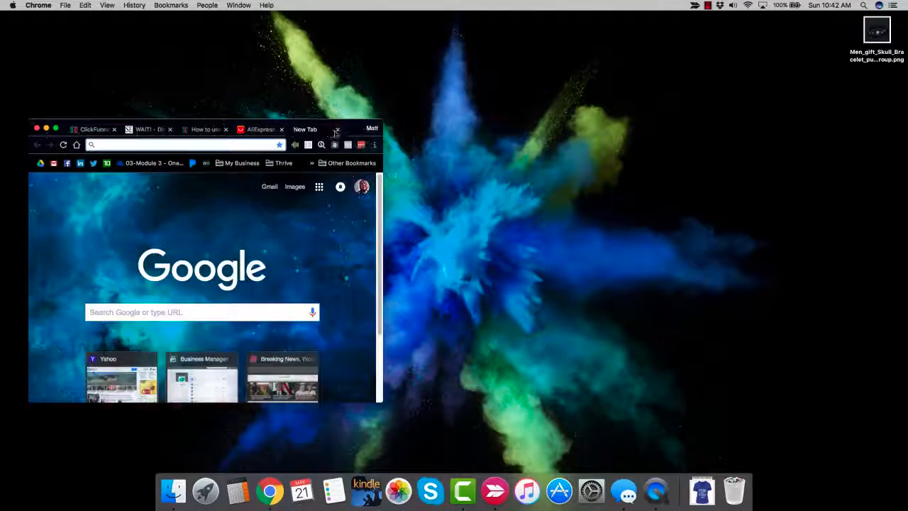
key("super+w")
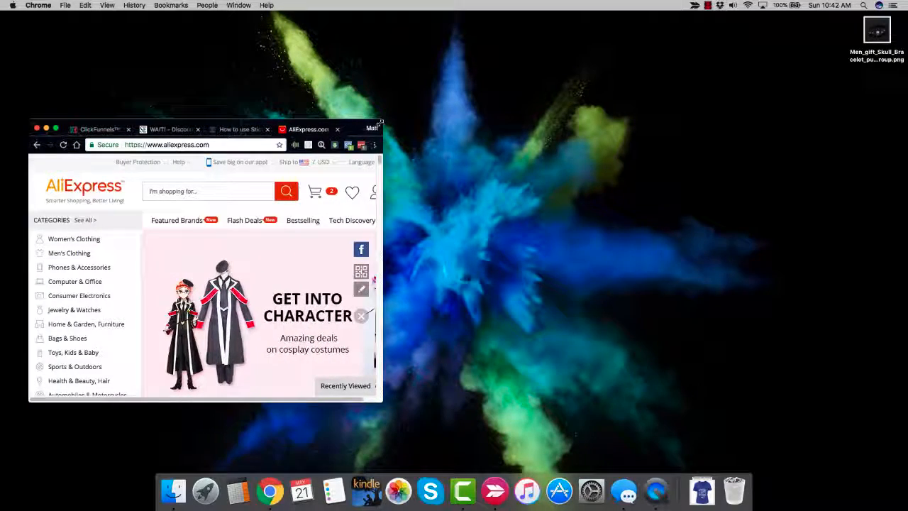
Enlarge the browser window to fill the screen and close the OTO Discount preview tab.
left_click_drag(380, 122, 907, 17)
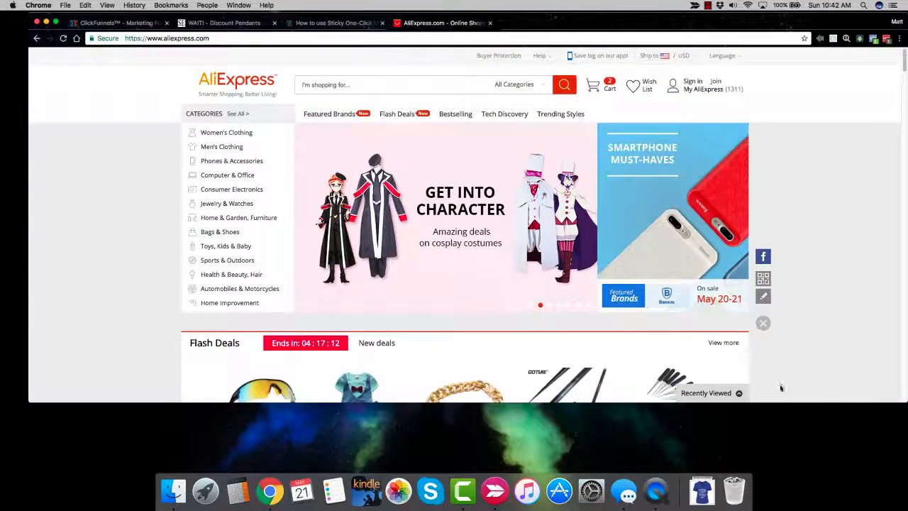
left_click_drag(783, 402, 777, 469)
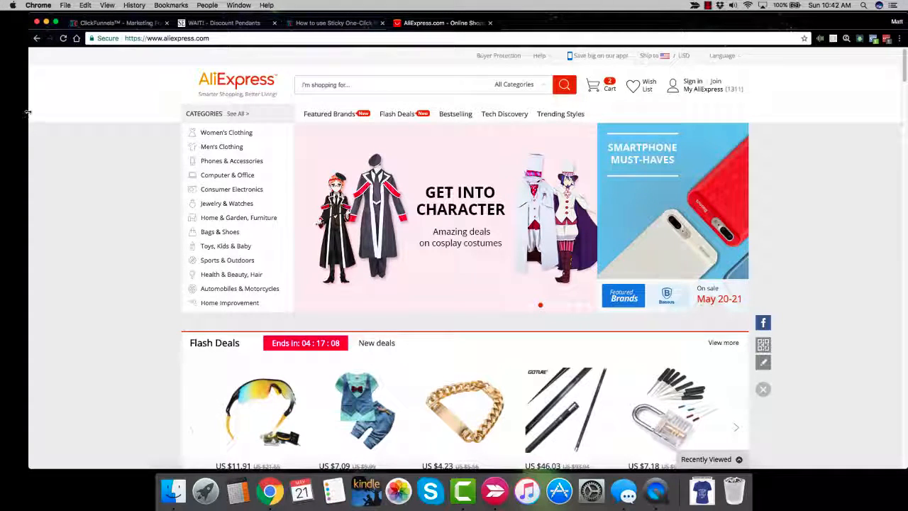
left_click_drag(27, 111, 0, 111)
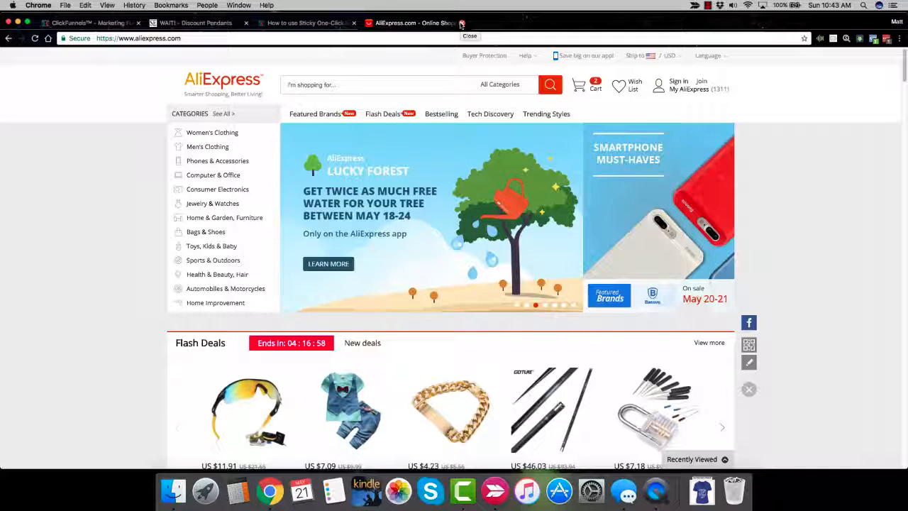
left_click(230, 22)
left_click(244, 23)
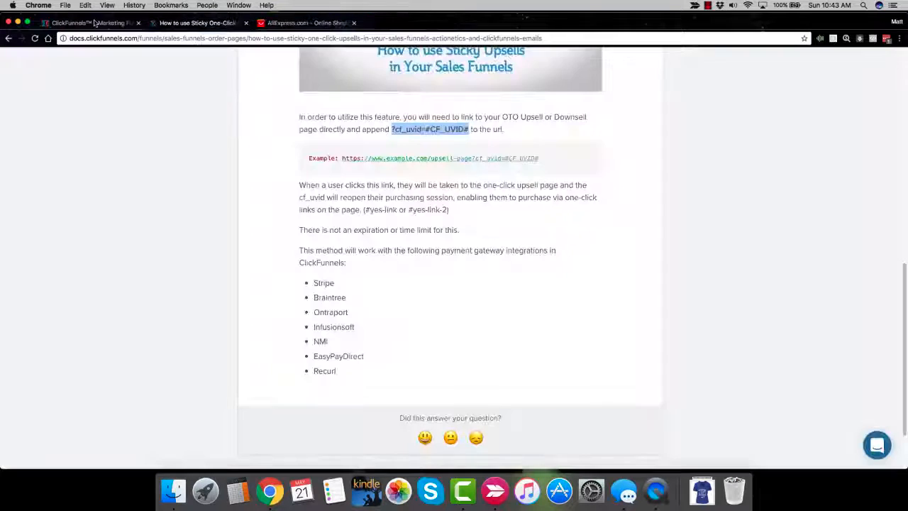
Clear the favicon URL in the Copy of Free + Ship Funnel's settings and save the funnel.
left_click(85, 22)
left_click(723, 106)
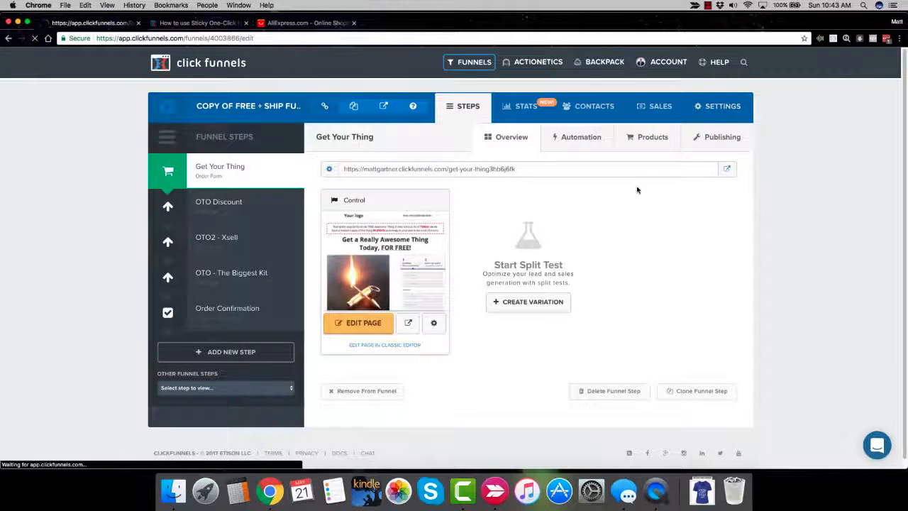
triple_click(598, 291)
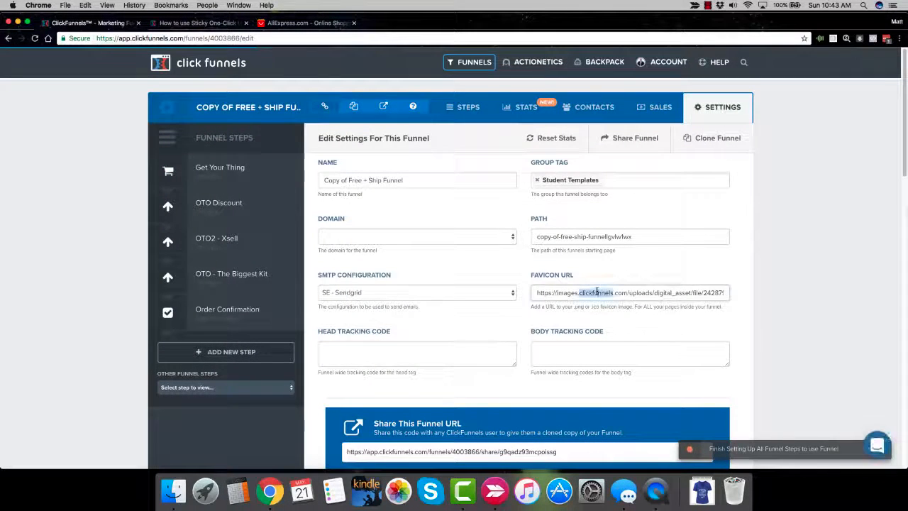
key("BackSpace")
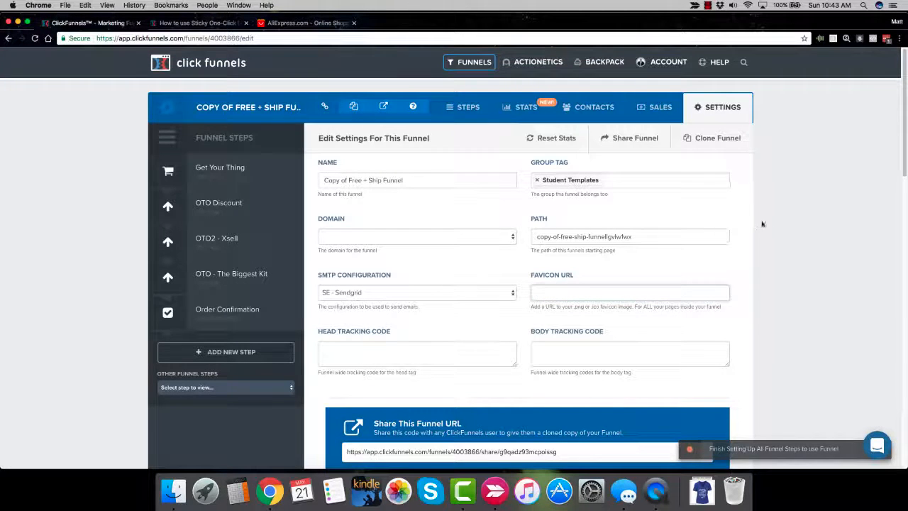
left_click(801, 227)
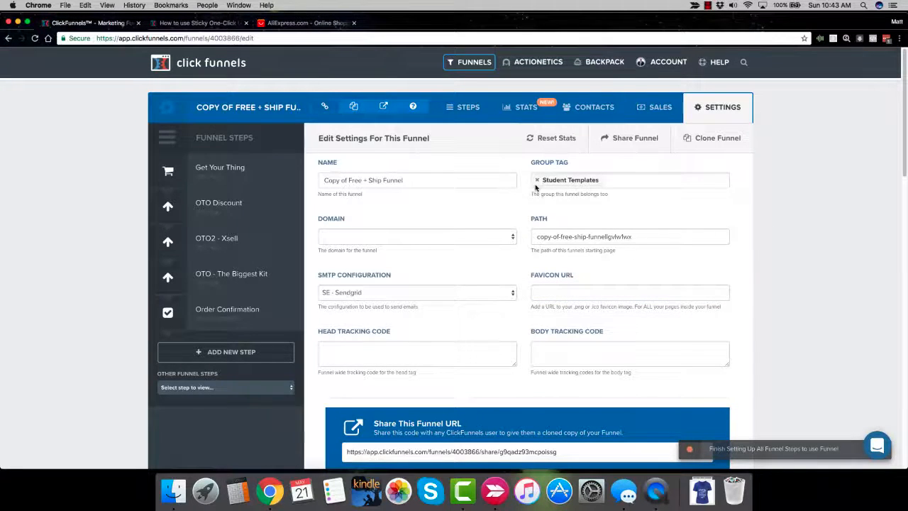
scroll(775, 234, "down", 15)
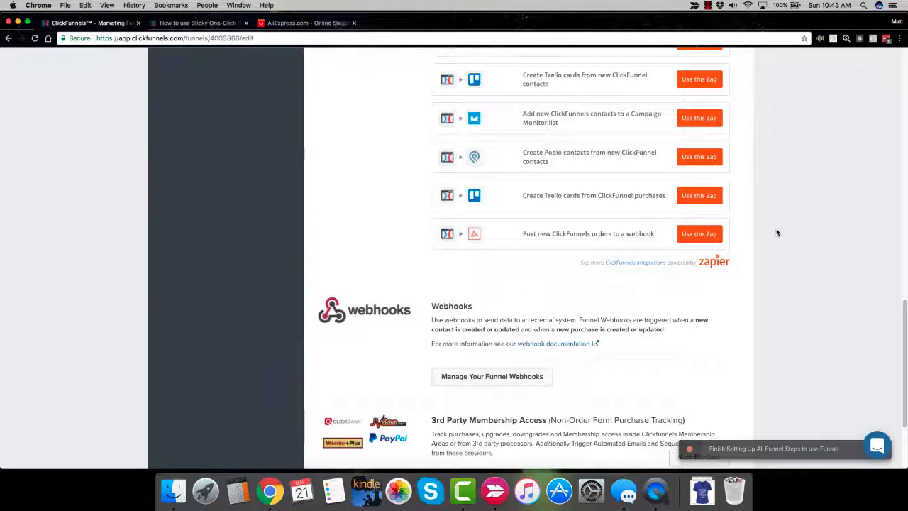
left_click(685, 390)
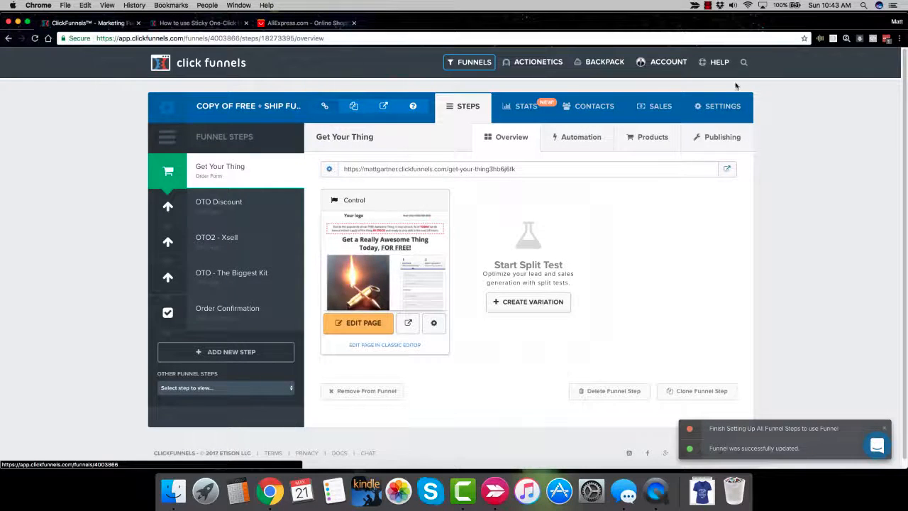
Review the funnel's settings, including the share URL, Stripe account and Zapier sections, and return to the funnel steps.
left_click(733, 106)
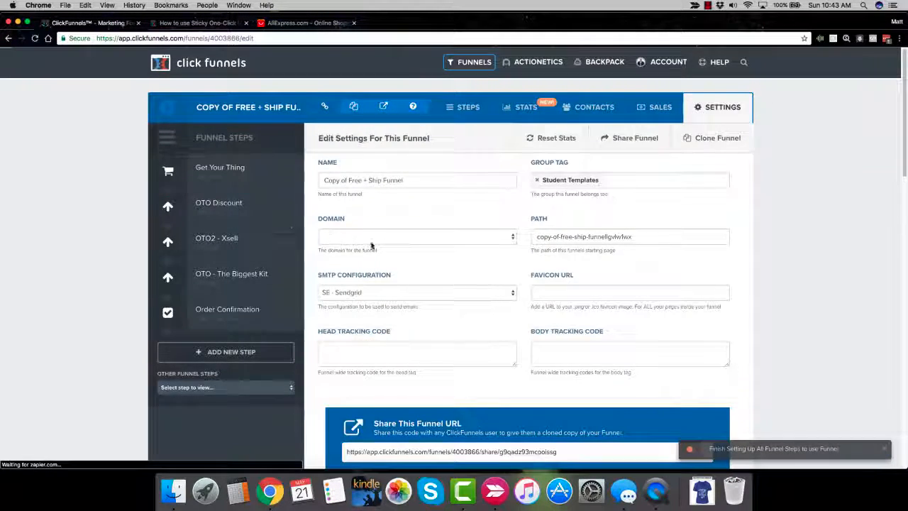
scroll(375, 244, "down", 5)
scroll(375, 243, "down", 1)
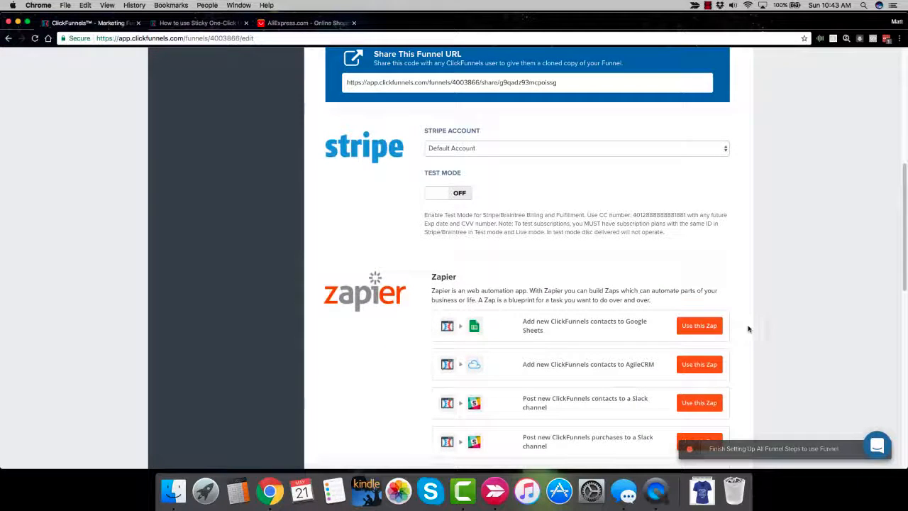
scroll(679, 330, "up", 10)
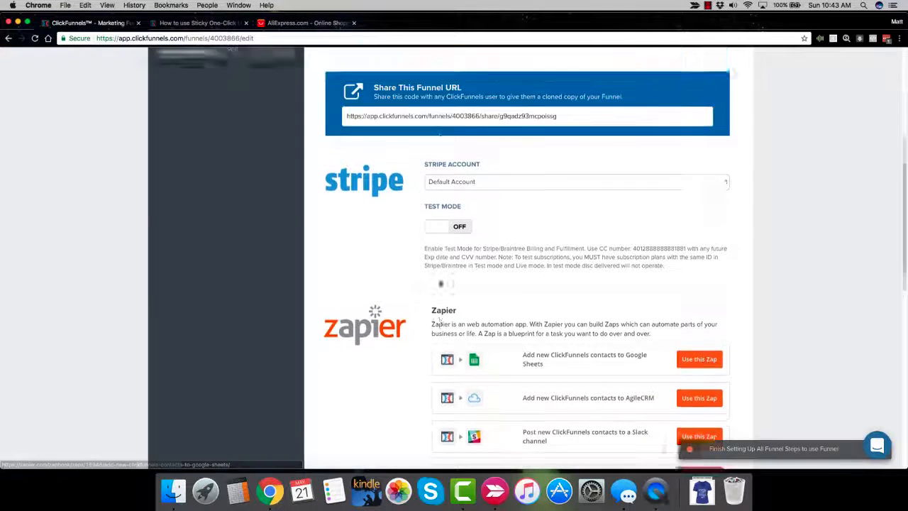
left_click(463, 107)
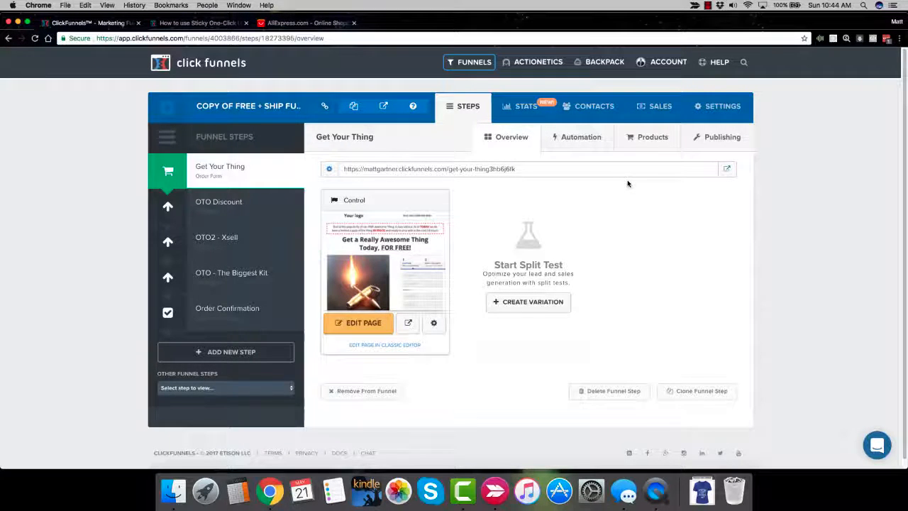
Check the Get Your Thing step's automation events, and open the email integration settings of its page in the editor.
left_click(587, 142)
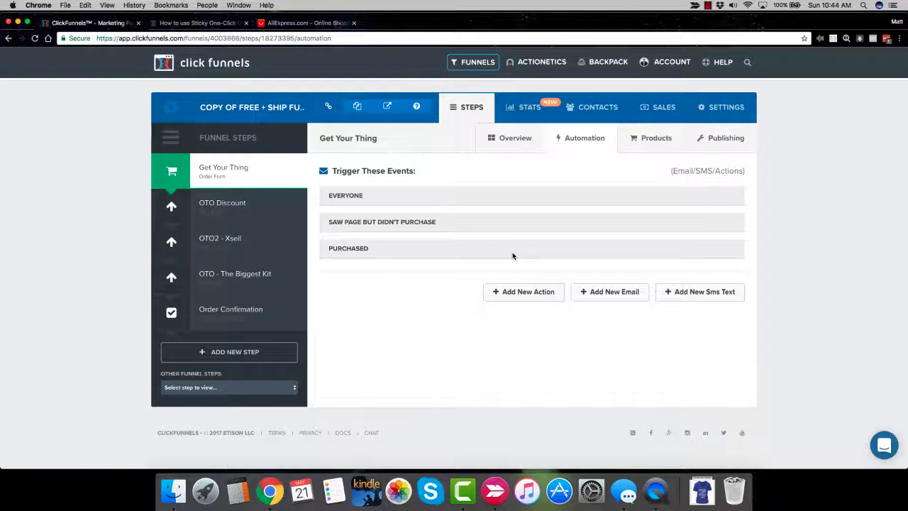
left_click(513, 138)
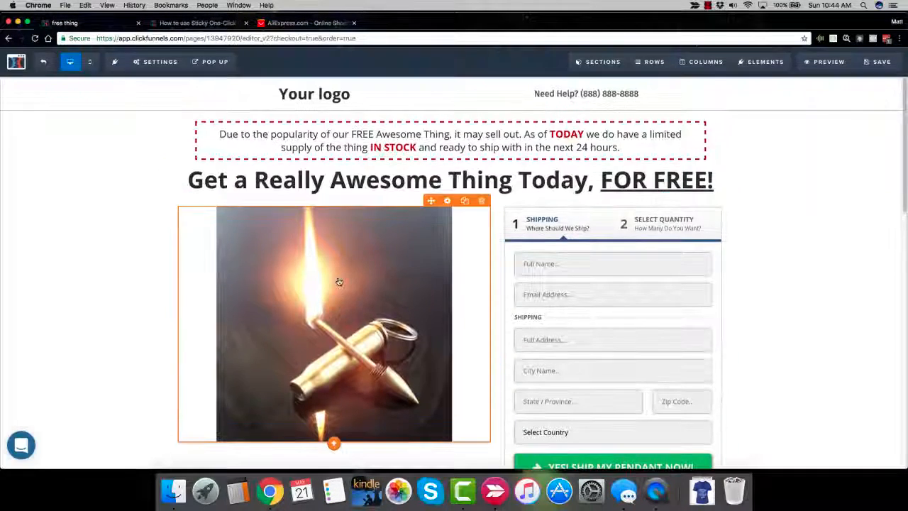
left_click(161, 64)
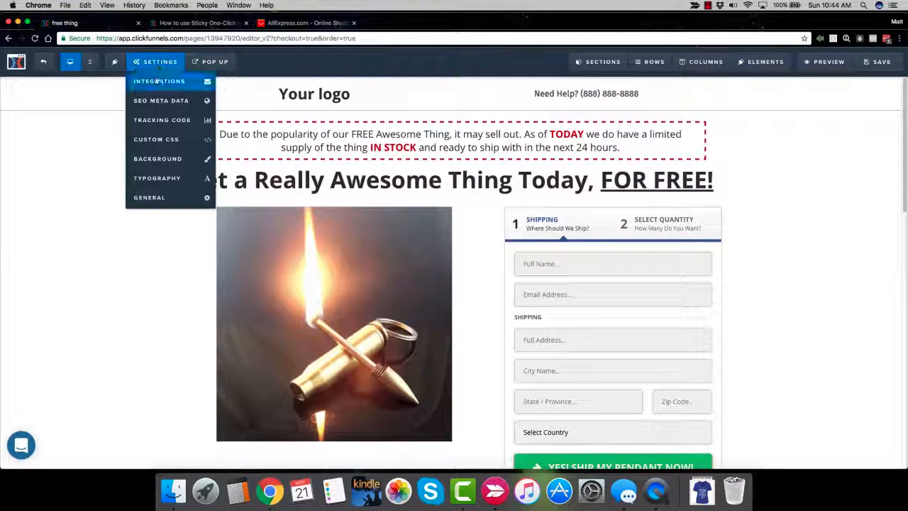
left_click(158, 81)
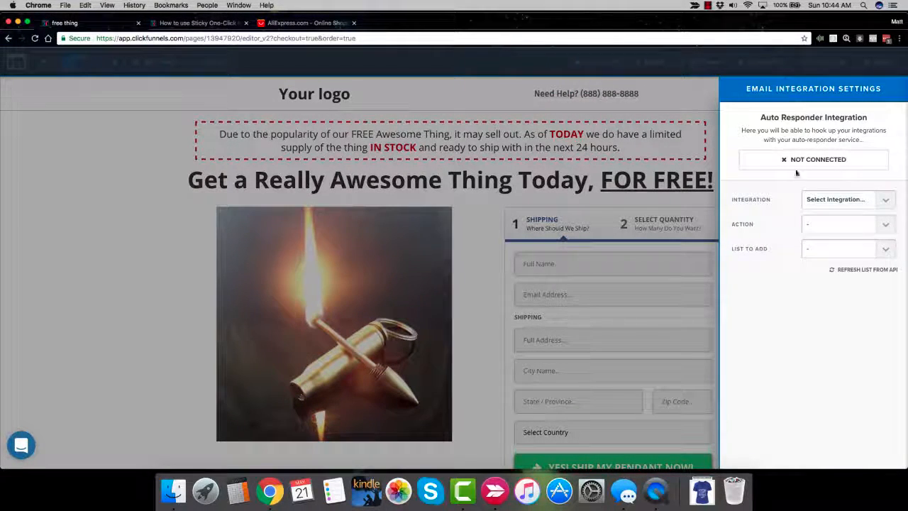
Choose Drip as the page's integration with the Add To List action, and go back to the step overview without saving.
left_click(855, 199)
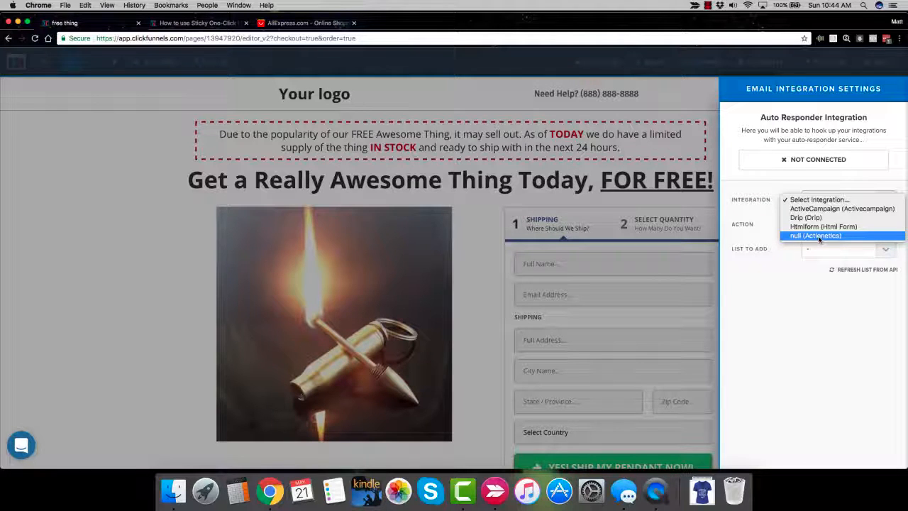
left_click(826, 202)
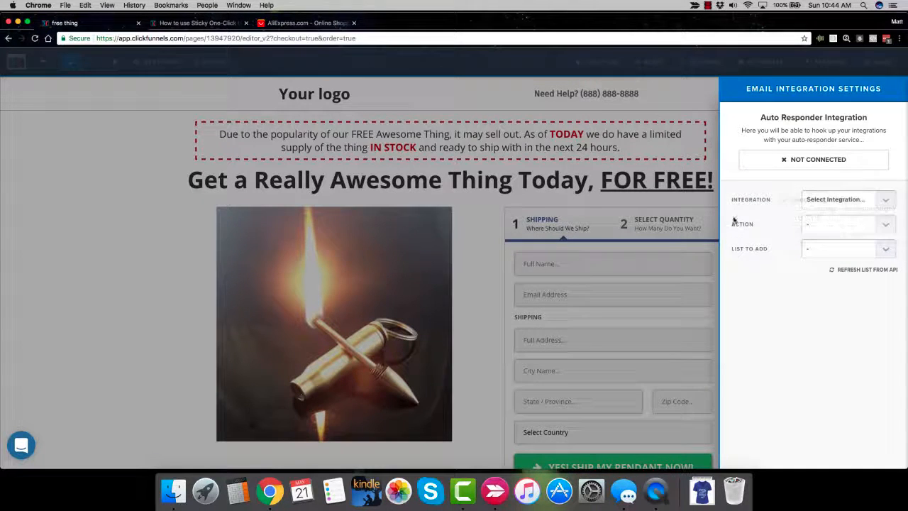
left_click(827, 204)
left_click(826, 198)
left_click(826, 225)
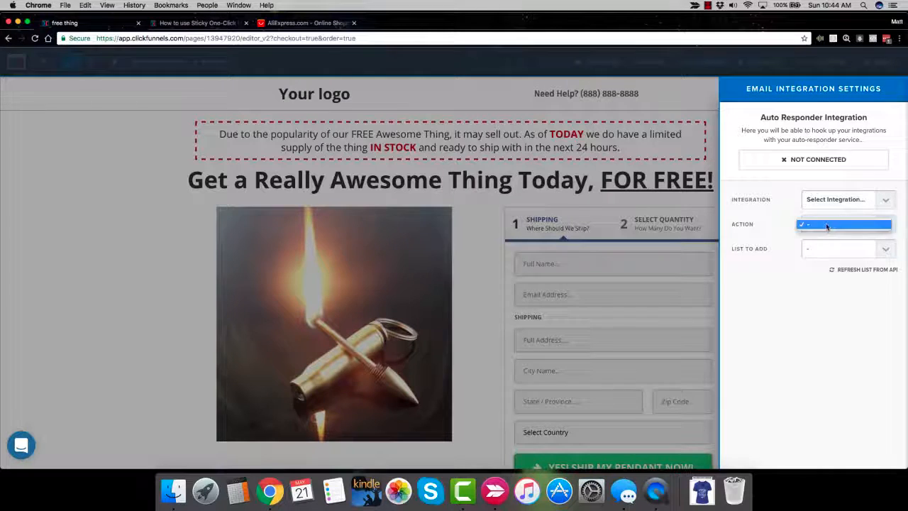
left_click(826, 226)
left_click(832, 201)
left_click(824, 219)
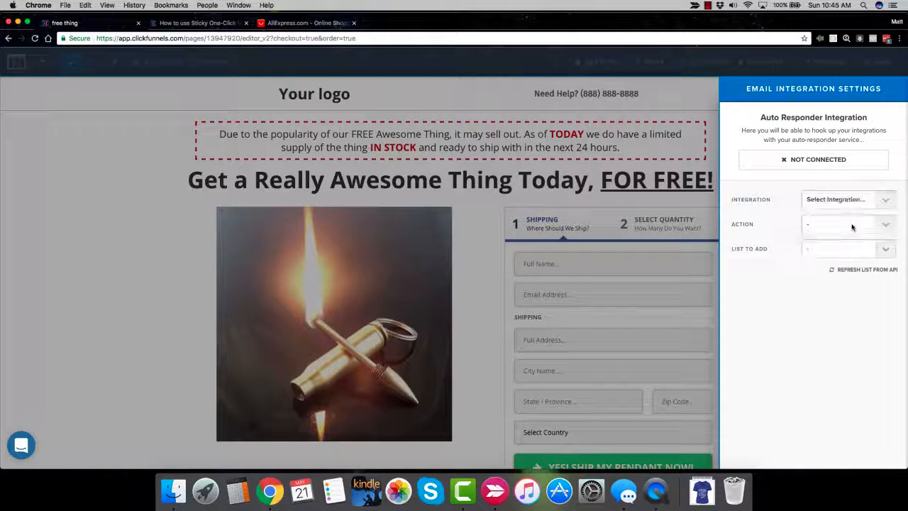
left_click(844, 224)
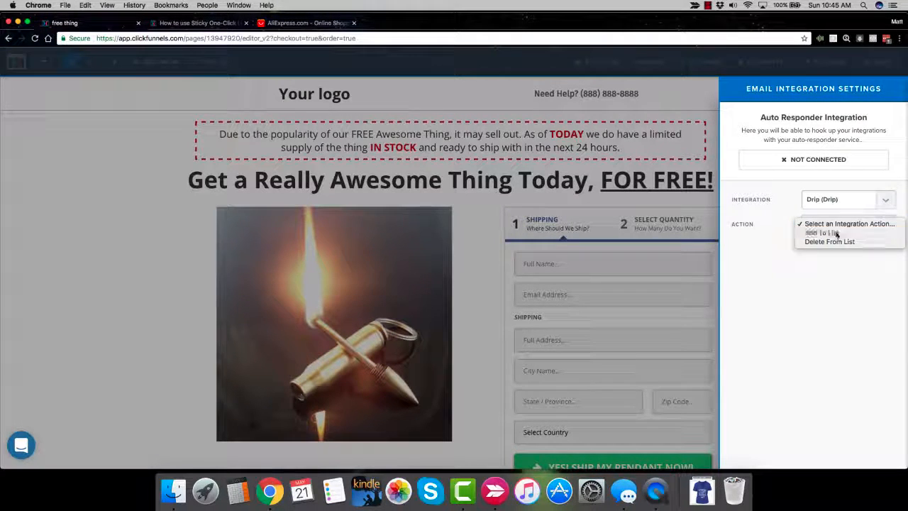
left_click(837, 234)
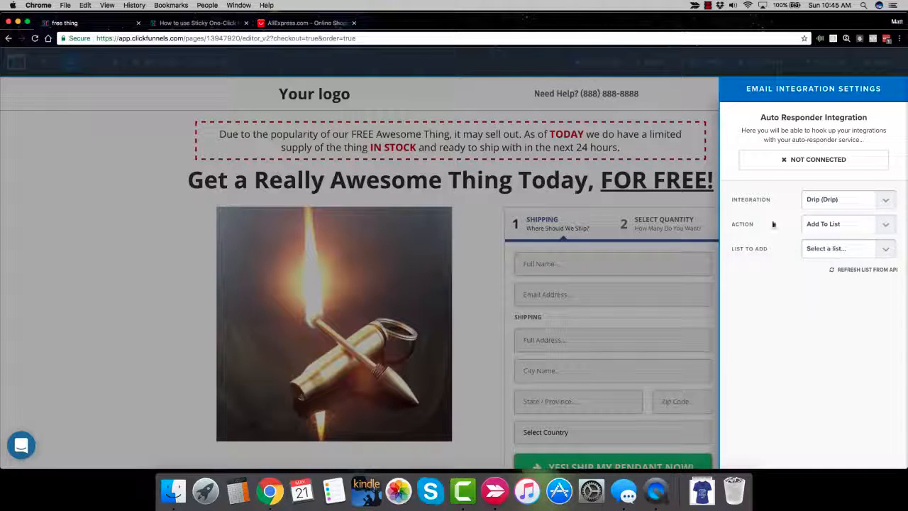
left_click(688, 181)
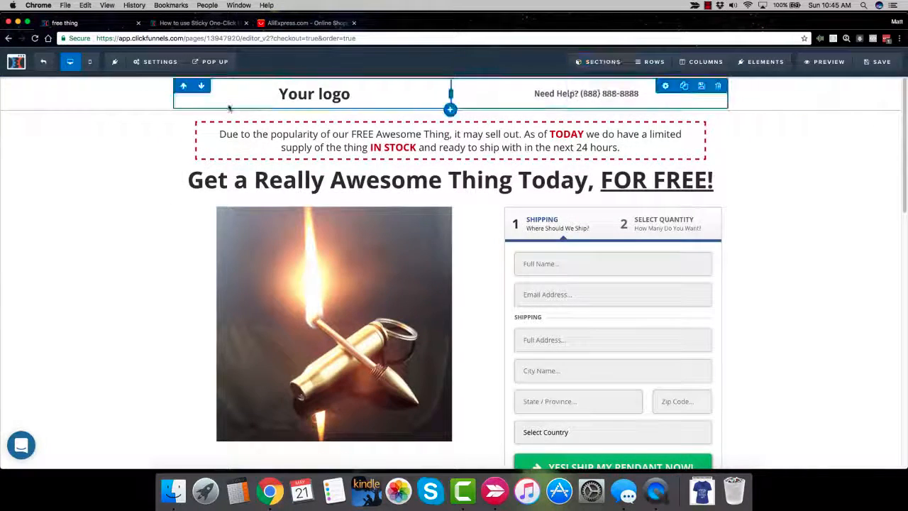
left_click(43, 63)
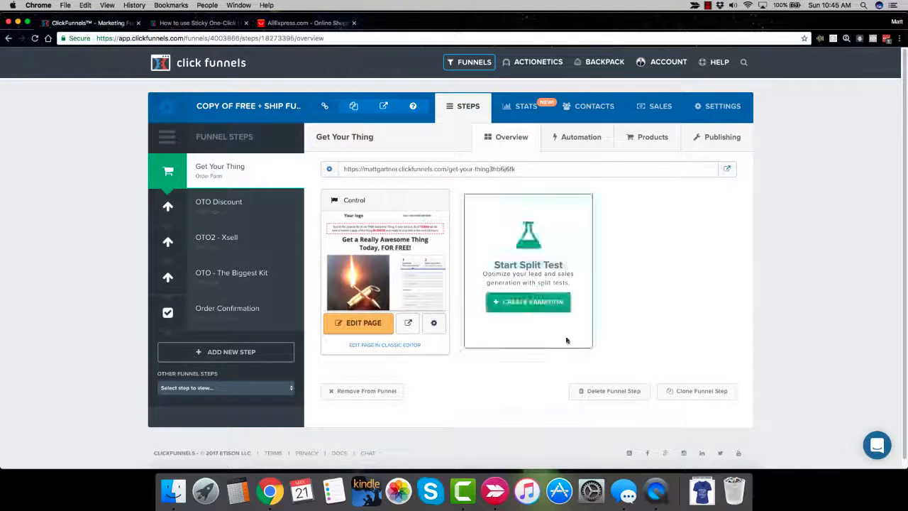
Look over the Get Your Thing step's automation events again and return to its overview.
left_click(580, 139)
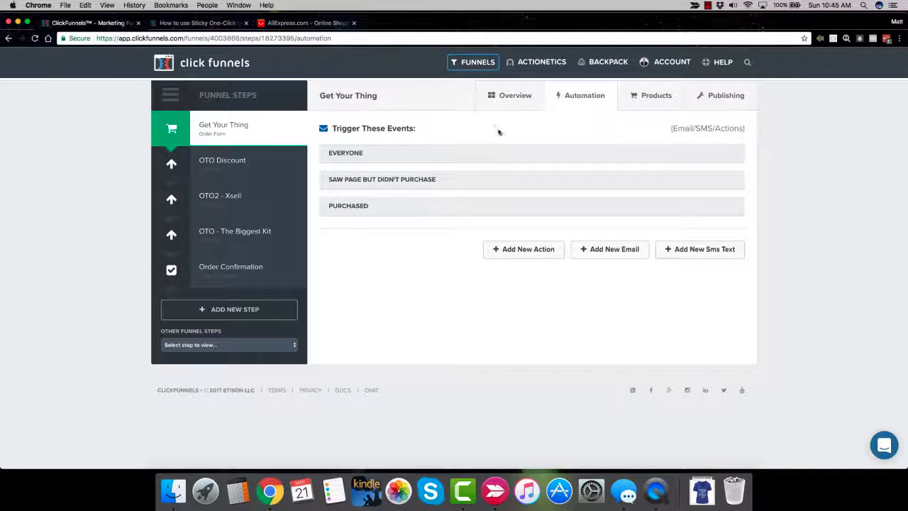
left_click(507, 96)
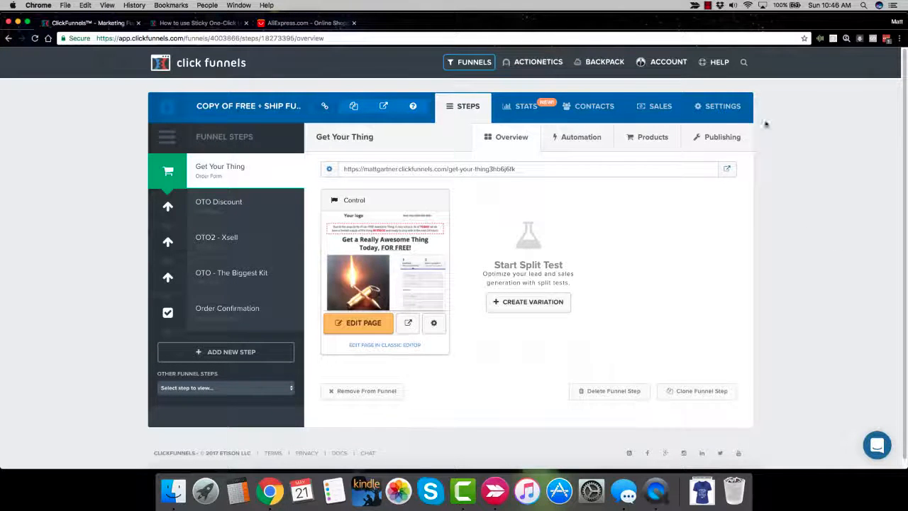
left_click(709, 6)
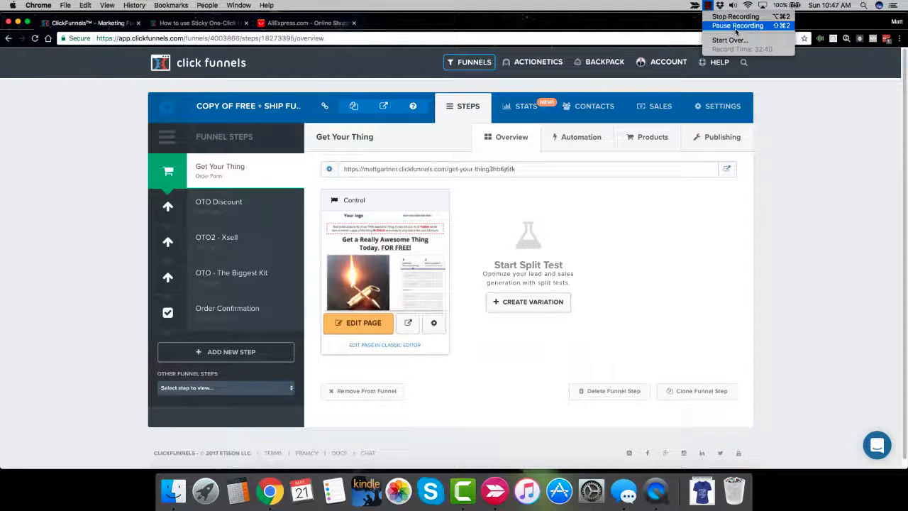
left_click(738, 26)
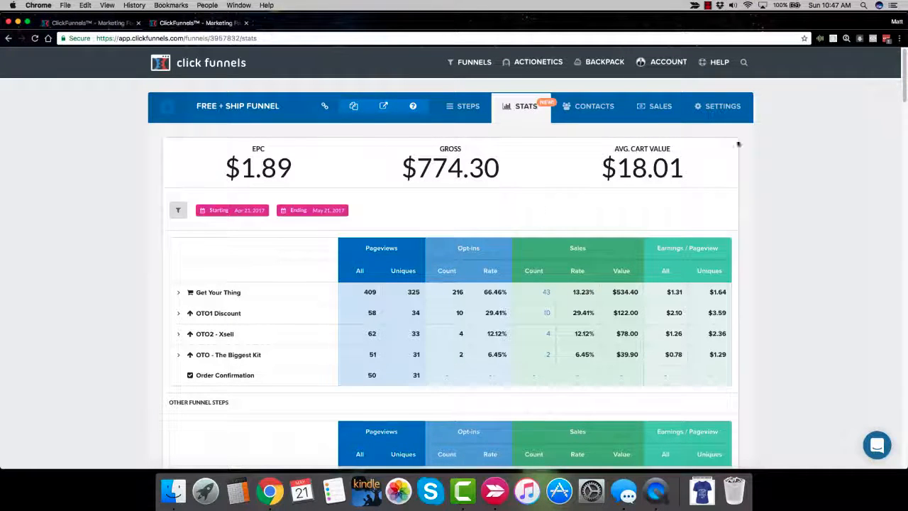
Look over the Free + Ship Funnel's statistics, highlighting the average cart value and the gross figure.
scroll(783, 162, "down", 1)
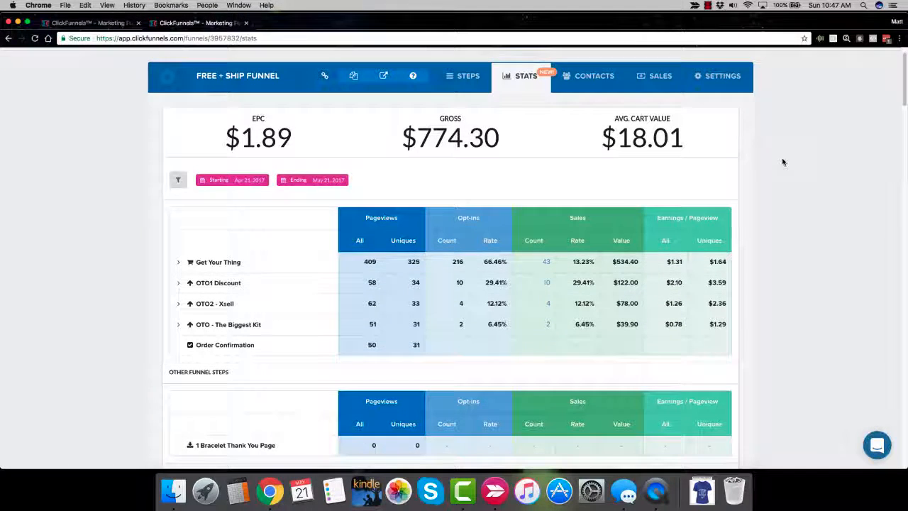
left_click_drag(604, 139, 701, 141)
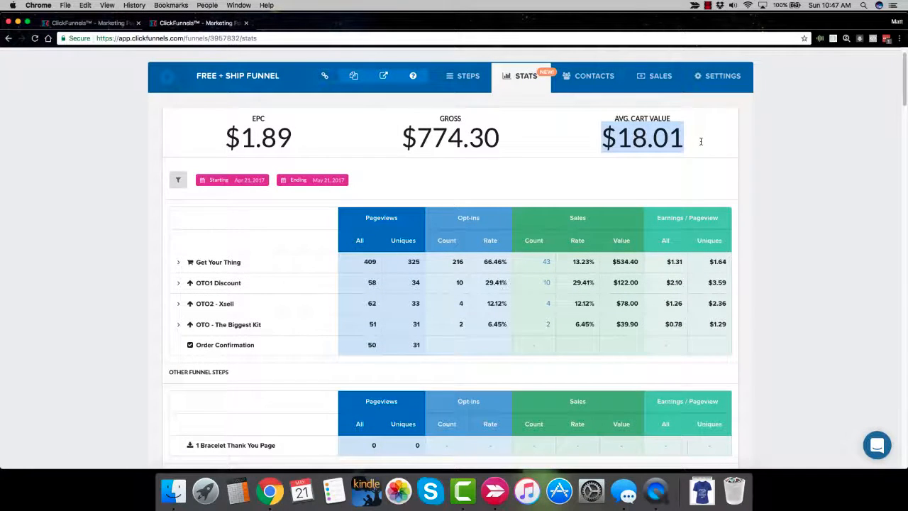
left_click(658, 141)
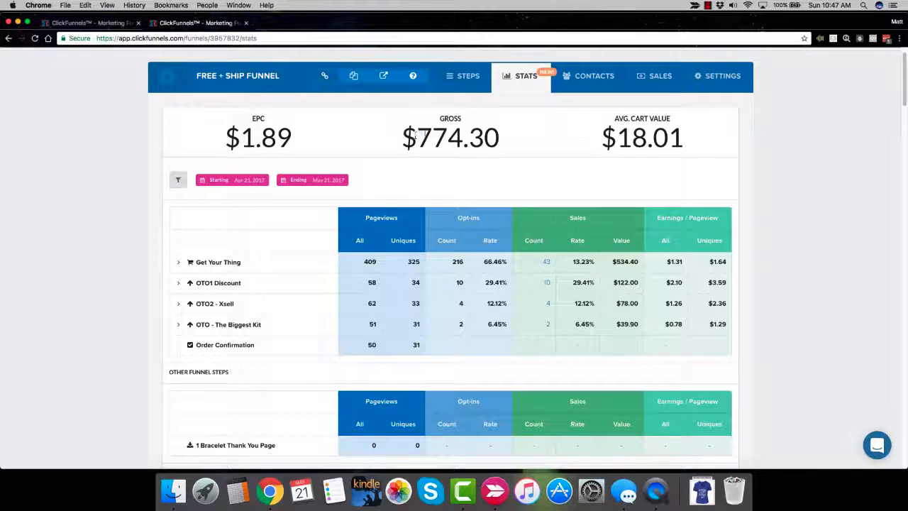
left_click_drag(417, 137, 499, 137)
left_click(429, 162)
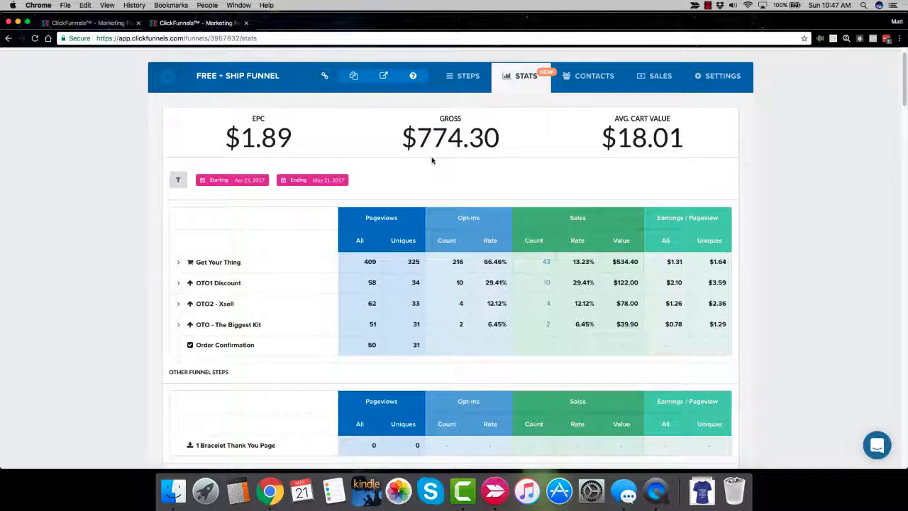
Filter the funnel's statistics to start on May 15, 2017 and end on May 21, 2017.
left_click(432, 167)
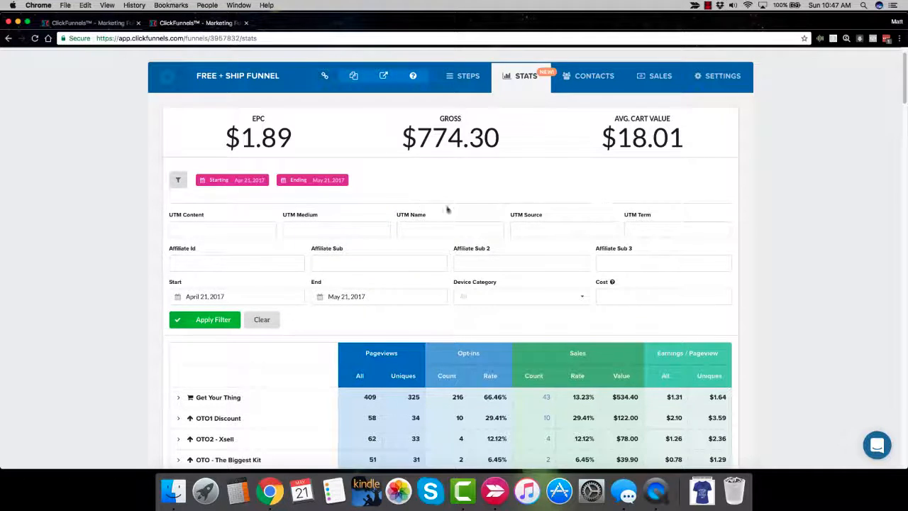
left_click(234, 297)
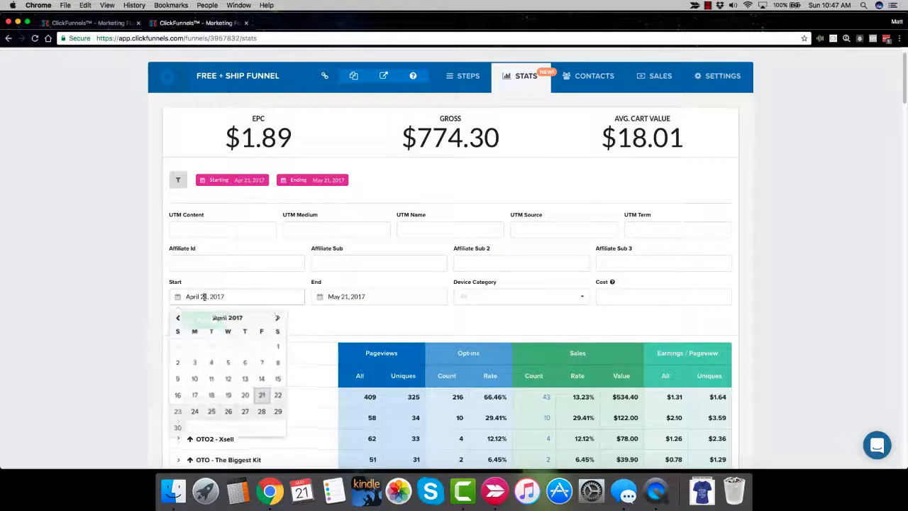
left_click(195, 397)
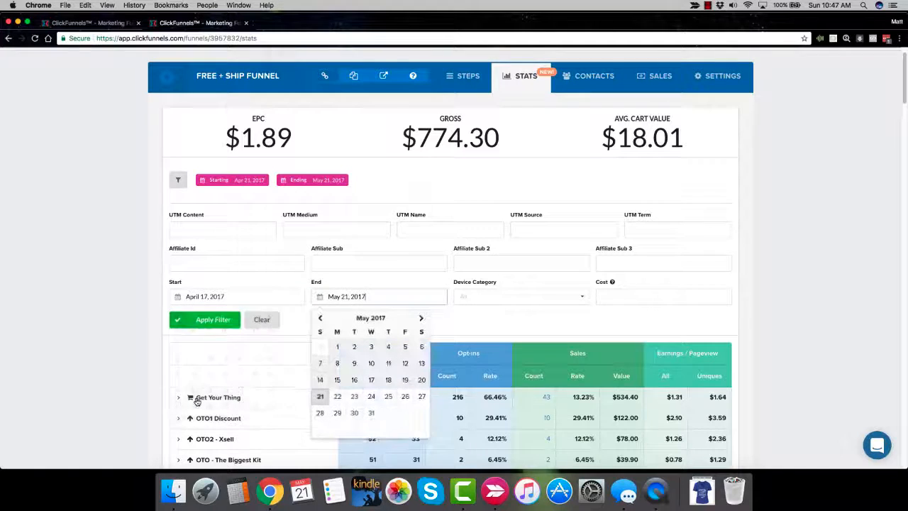
left_click(245, 301)
left_click(279, 318)
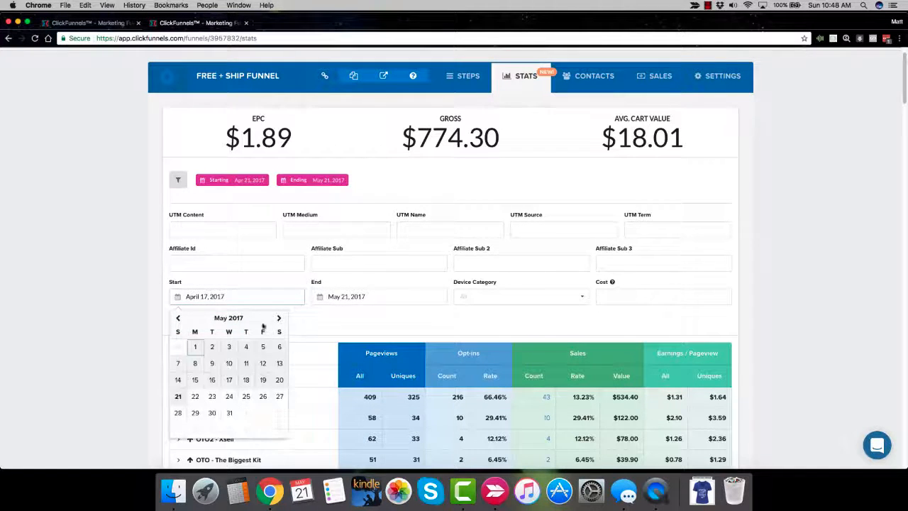
left_click(195, 380)
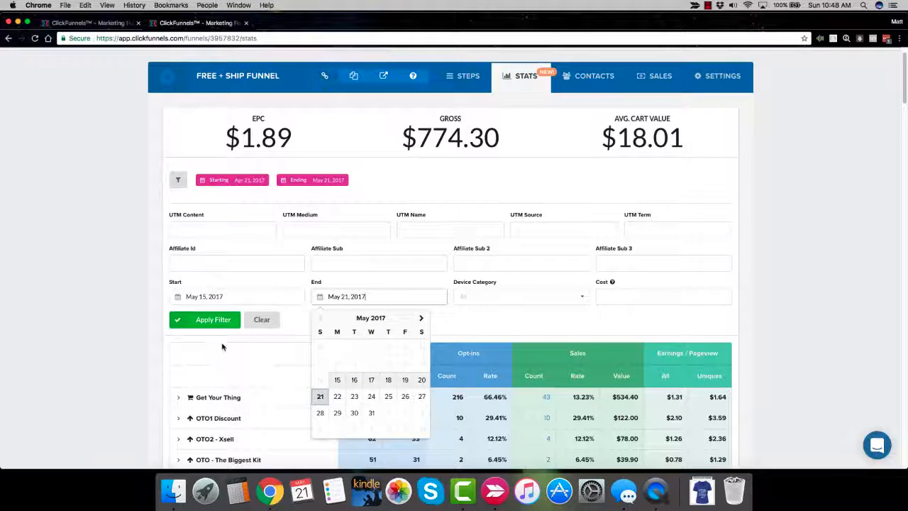
left_click(213, 319)
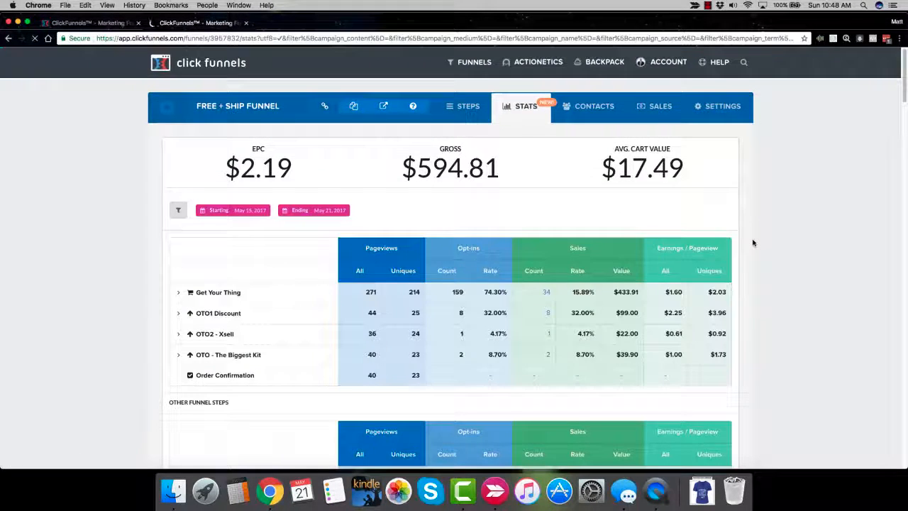
Examine the filtered earnings, gross and cart value, and the sales figures of each funnel step.
scroll(752, 244, "down", 4)
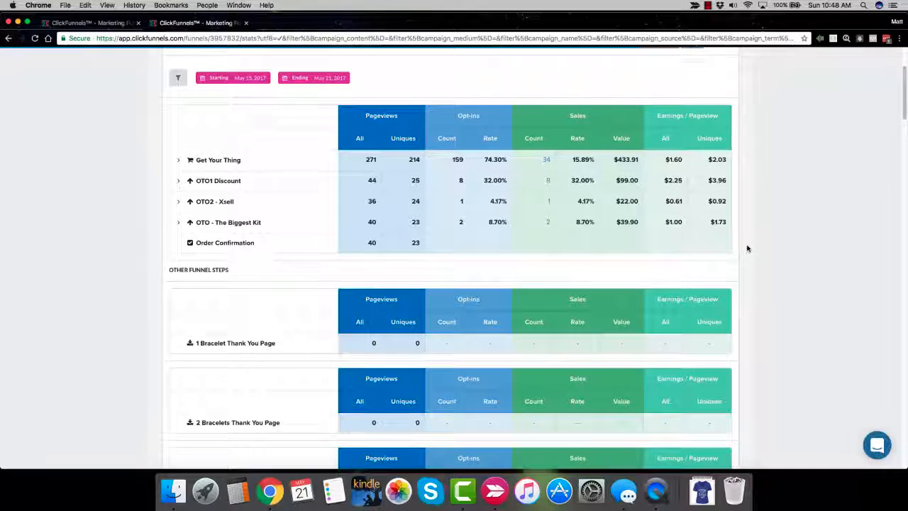
scroll(747, 248, "up", 3)
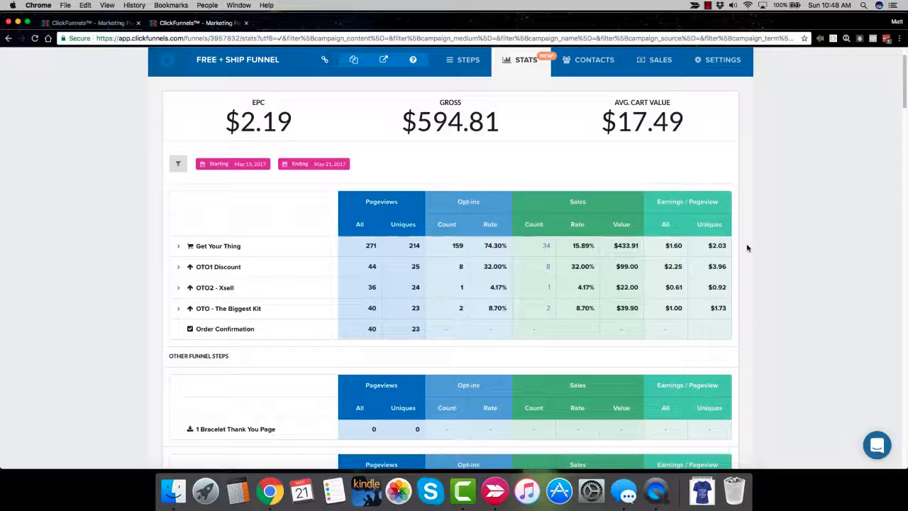
scroll(747, 247, "up", 1)
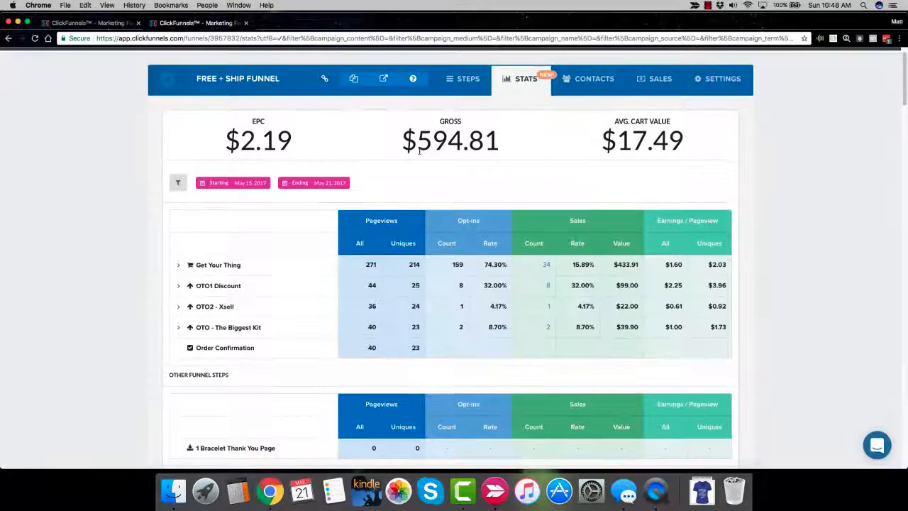
scroll(419, 151, "down", 1)
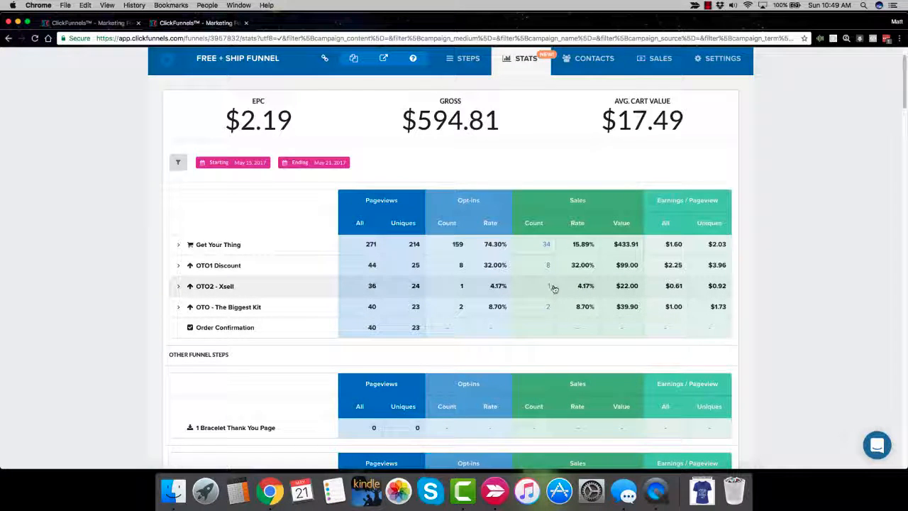
Filter the live funnel's statistics to start on May 8, 2017 and look over the sales figures of each funnel step.
left_click(249, 168)
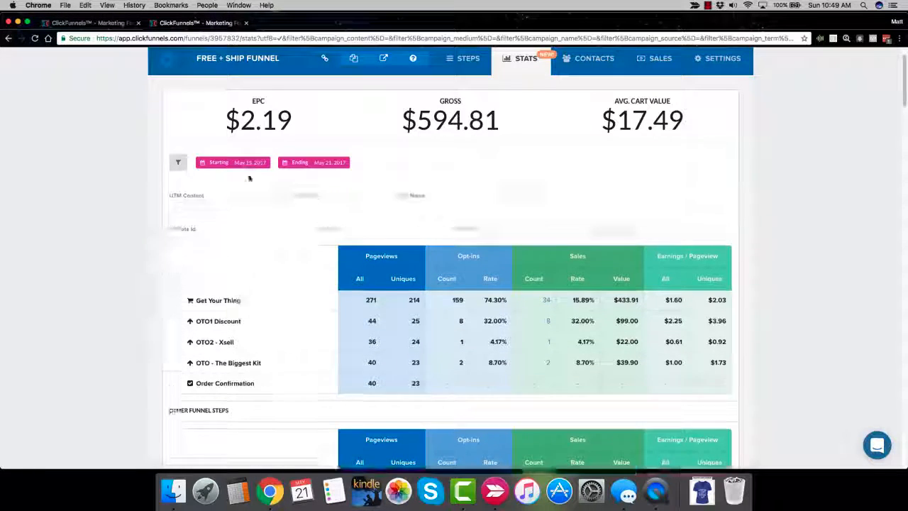
left_click(229, 278)
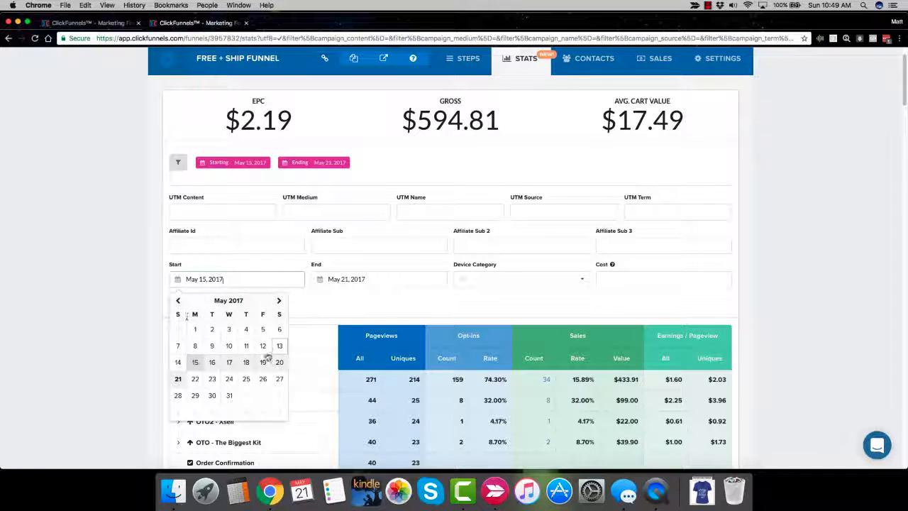
left_click(195, 346)
left_click(217, 303)
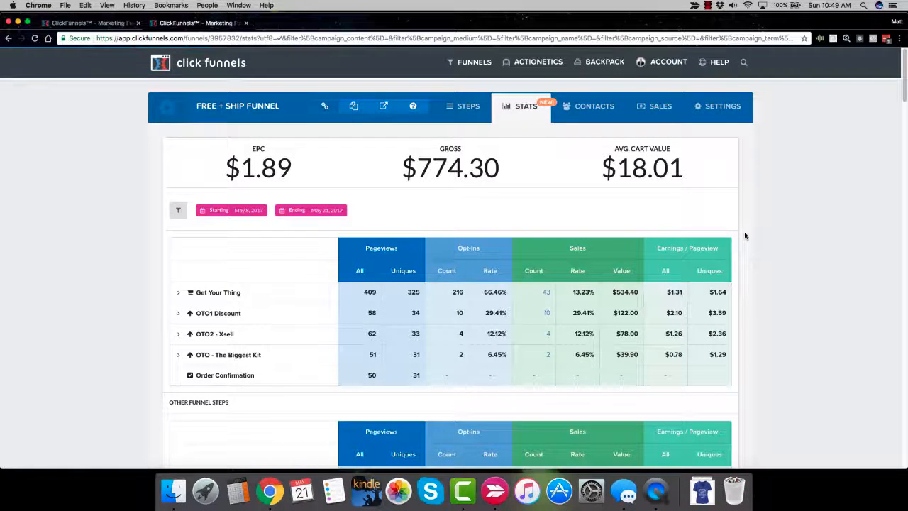
scroll(745, 235, "down", 3)
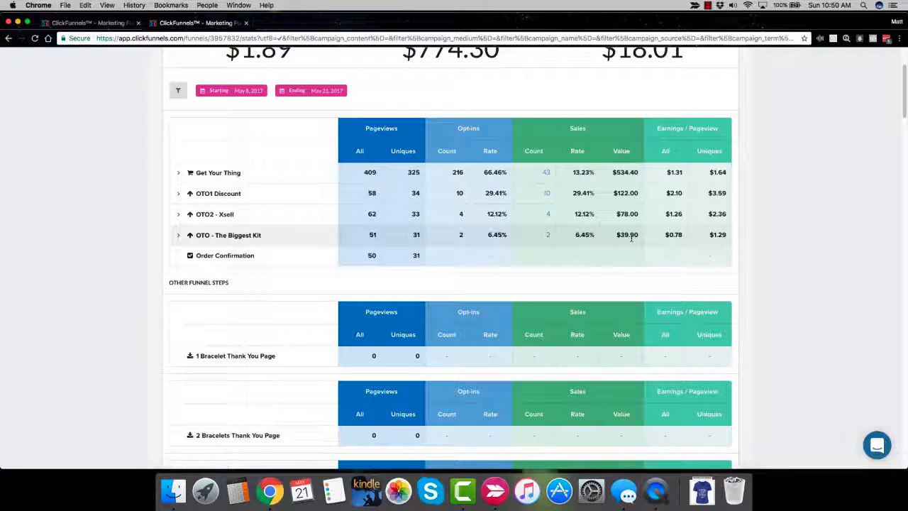
scroll(709, 245, "up", 3)
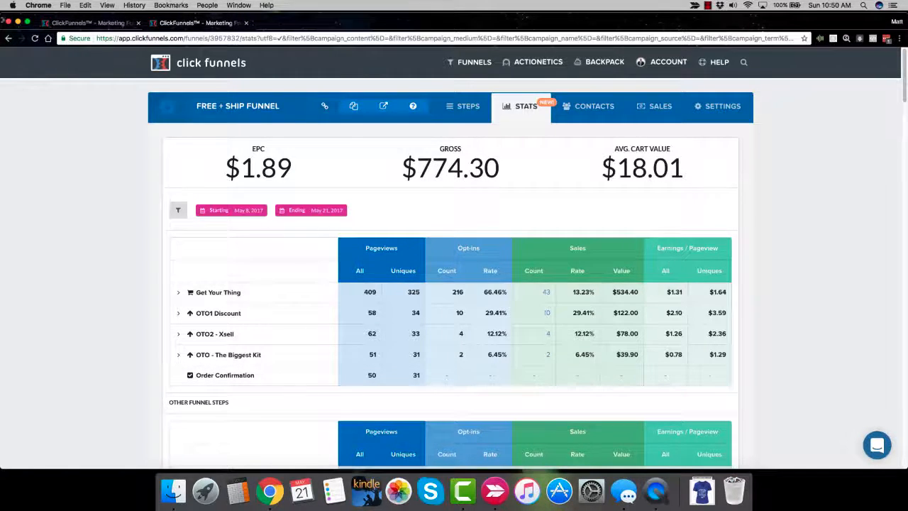
Switch to the copied funnel's steps and check the products of the Get Your Thing step.
left_click(103, 23)
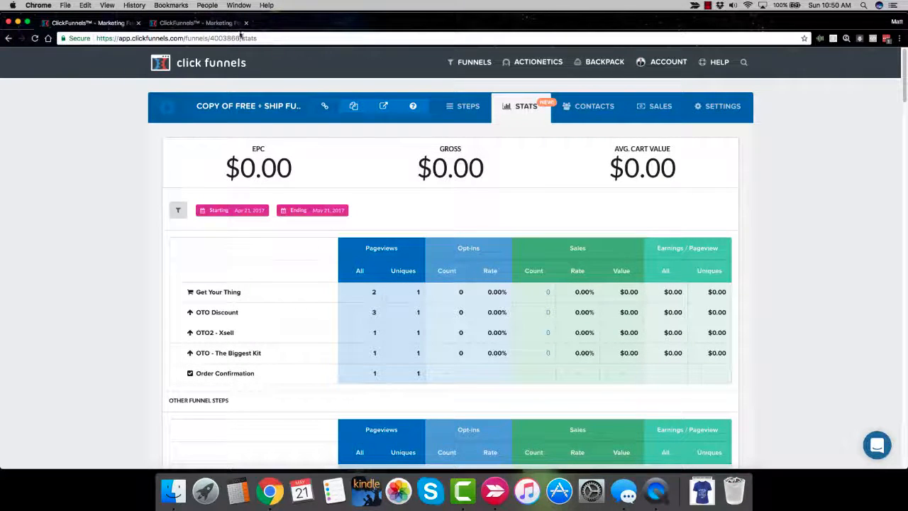
left_click(204, 24)
left_click(51, 25)
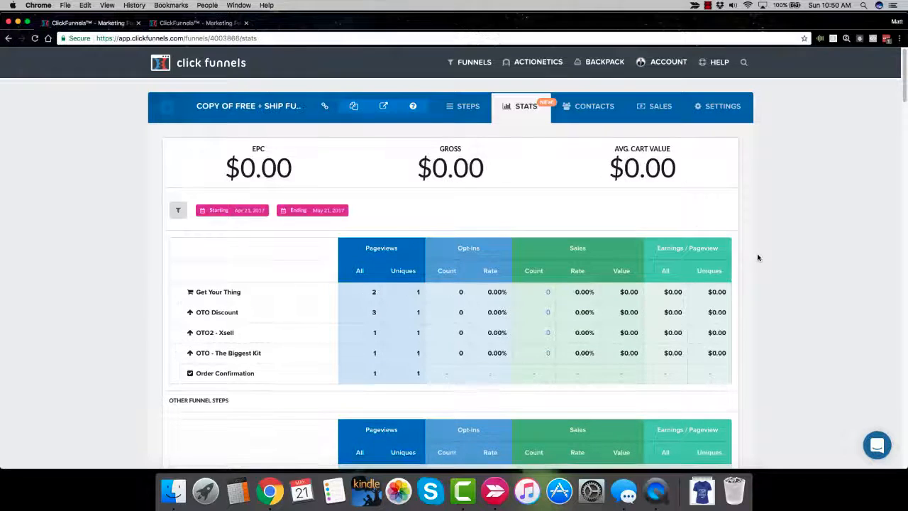
left_click(462, 108)
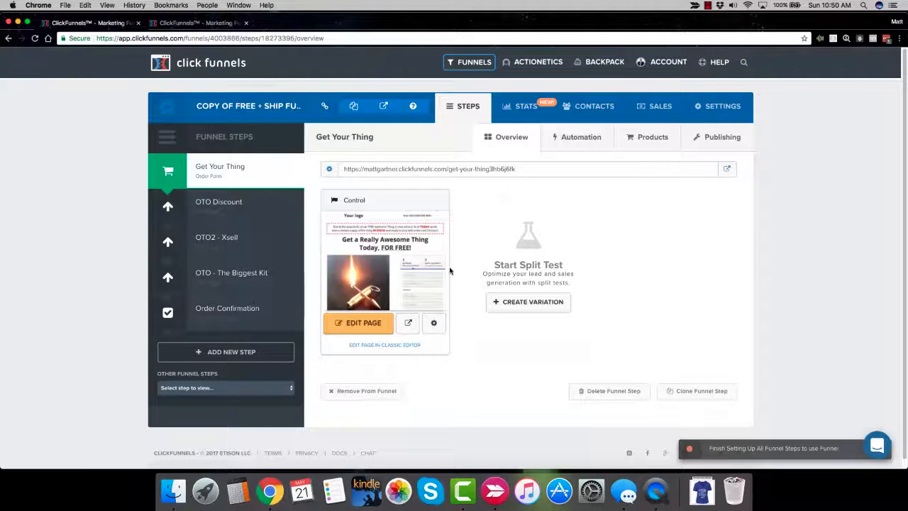
left_click(632, 143)
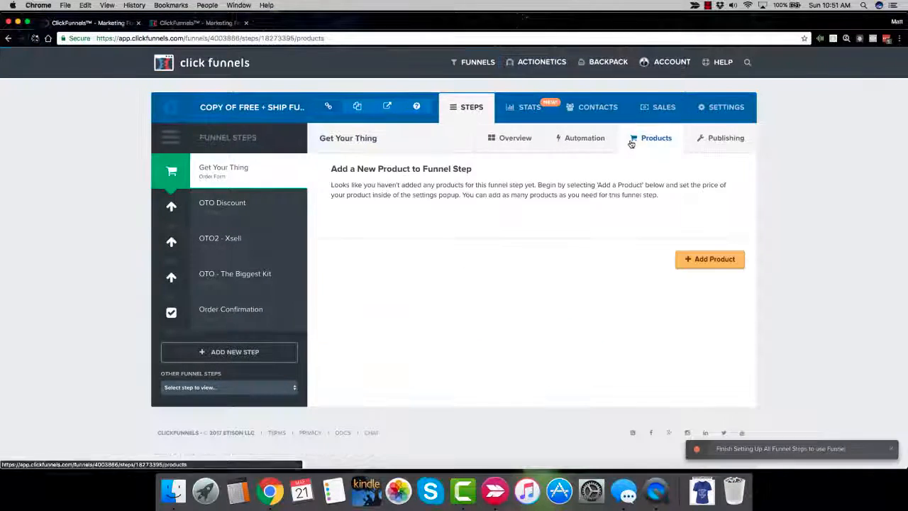
left_click(501, 142)
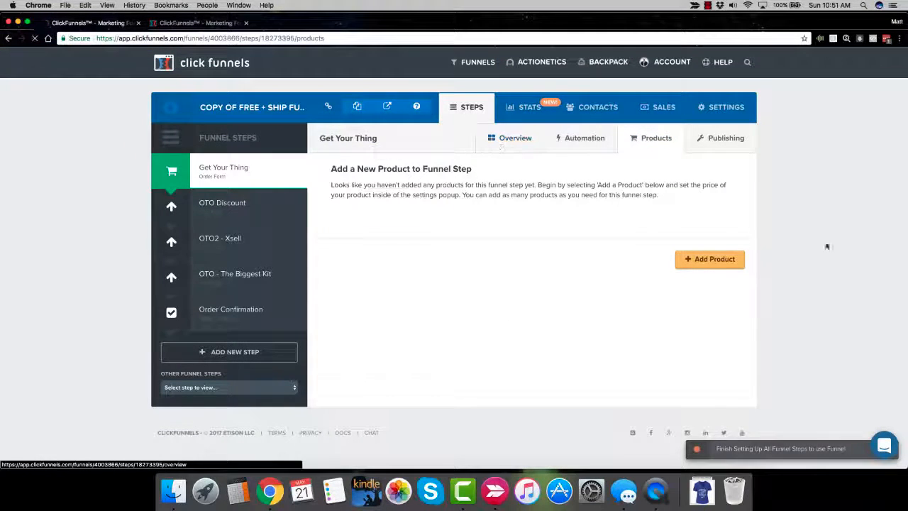
Compare the copied funnel's OTO Discount, OTO2 - Xsell and OTO - The Biggest Kit steps with the live funnel's sales statistics.
left_click(266, 216)
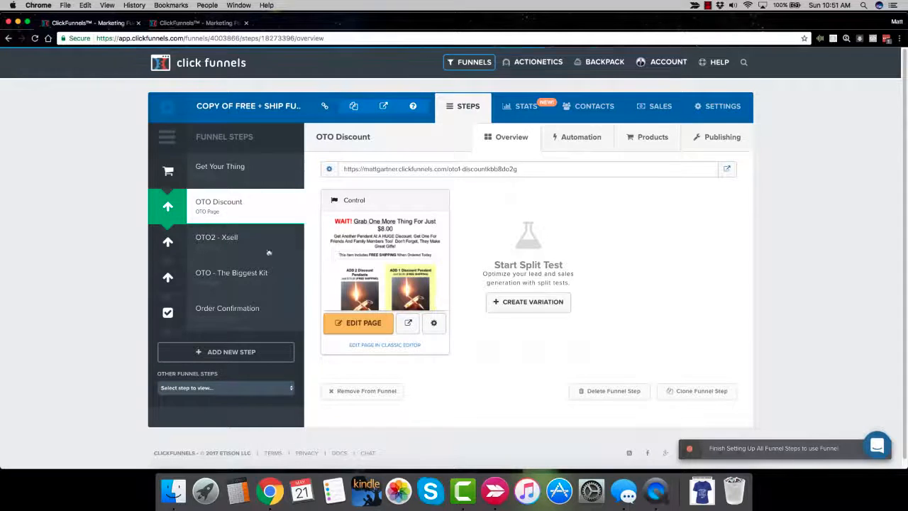
key("ctrl+Tab")
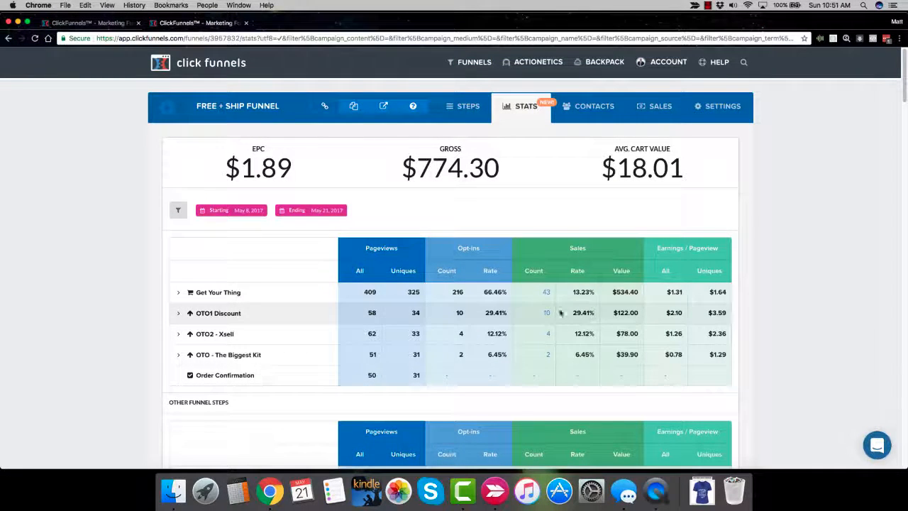
key("ctrl+shift+Tab")
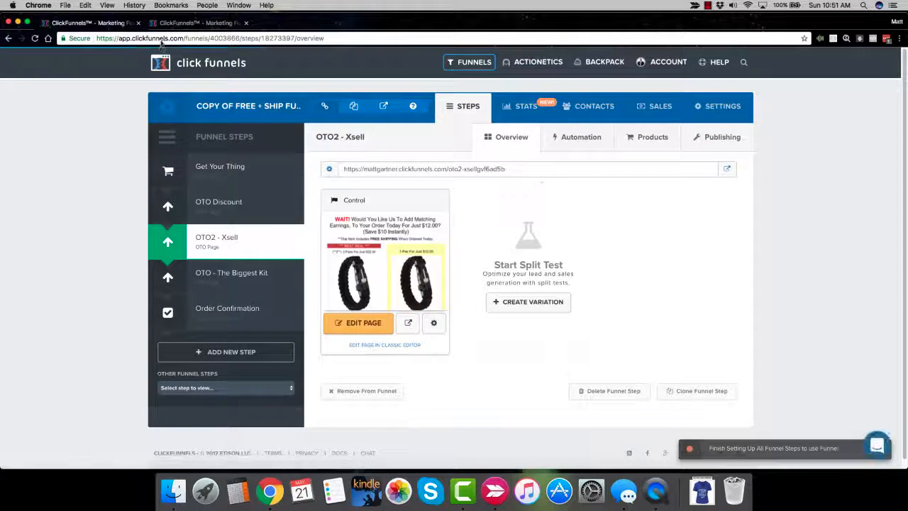
key("ctrl+Tab")
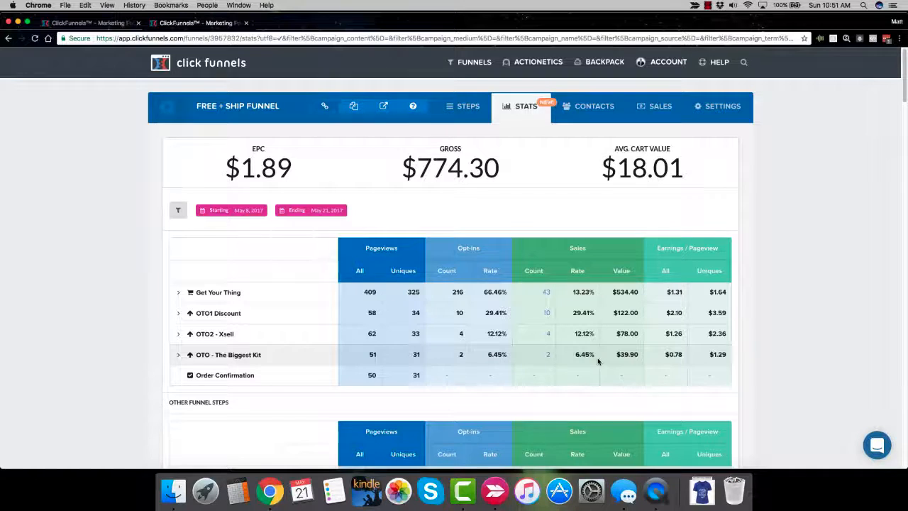
left_click(74, 20)
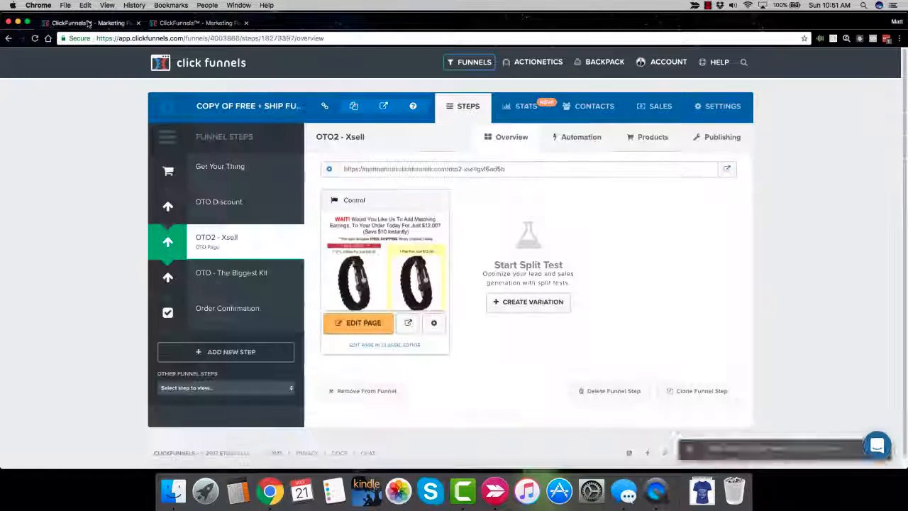
left_click(222, 274)
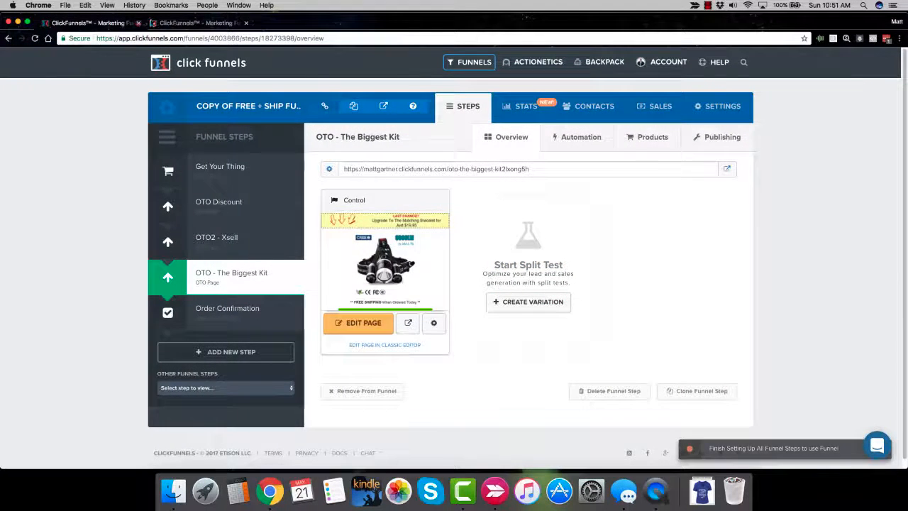
Return to the Free + Ship Funnel's statistics and highlight the gross figure.
left_click(159, 22)
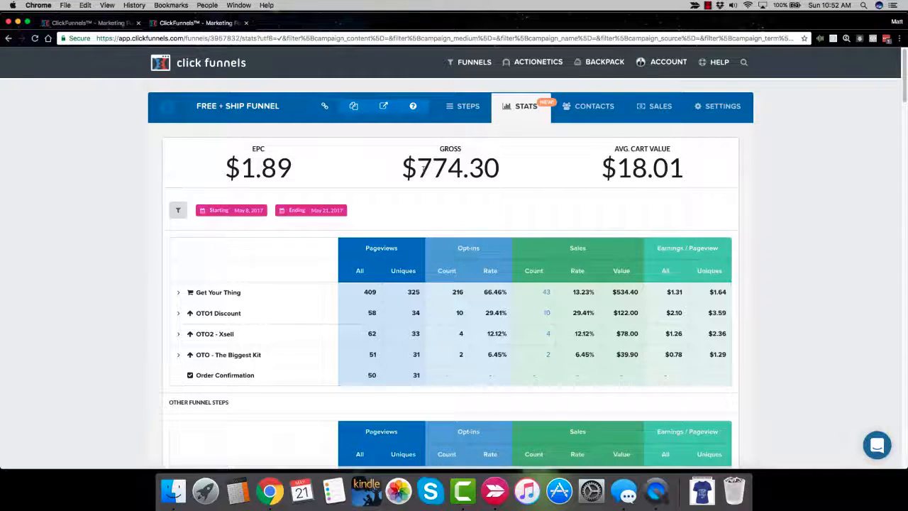
left_click_drag(418, 170, 491, 168)
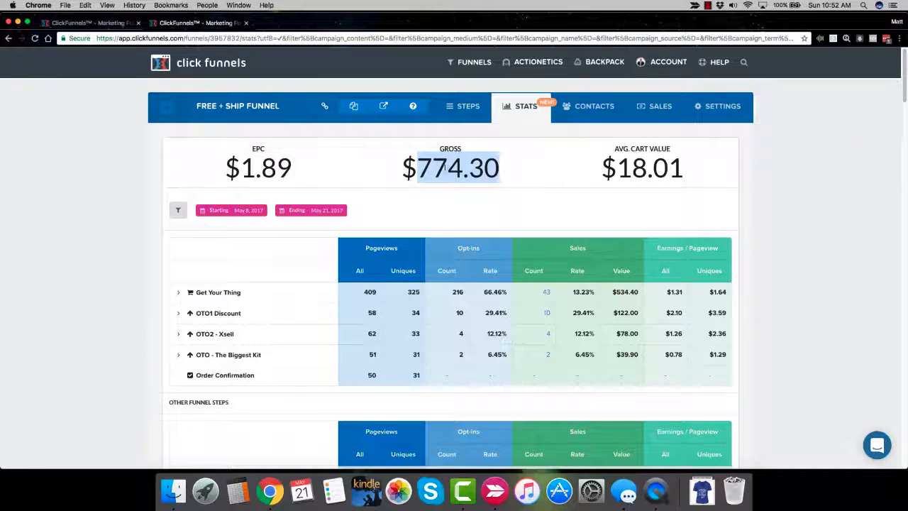
left_click(529, 179)
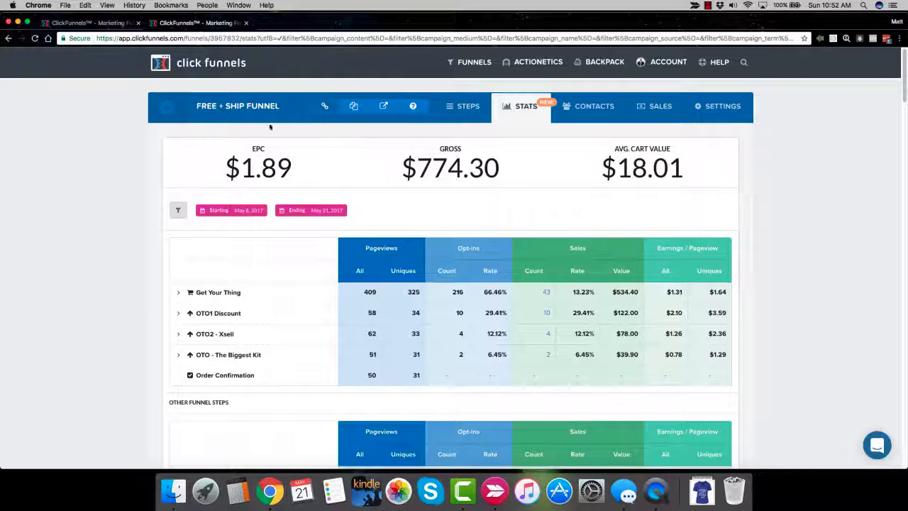
View the copied funnel's Get Your Thing step alongside the live funnel's statistics.
left_click(107, 24)
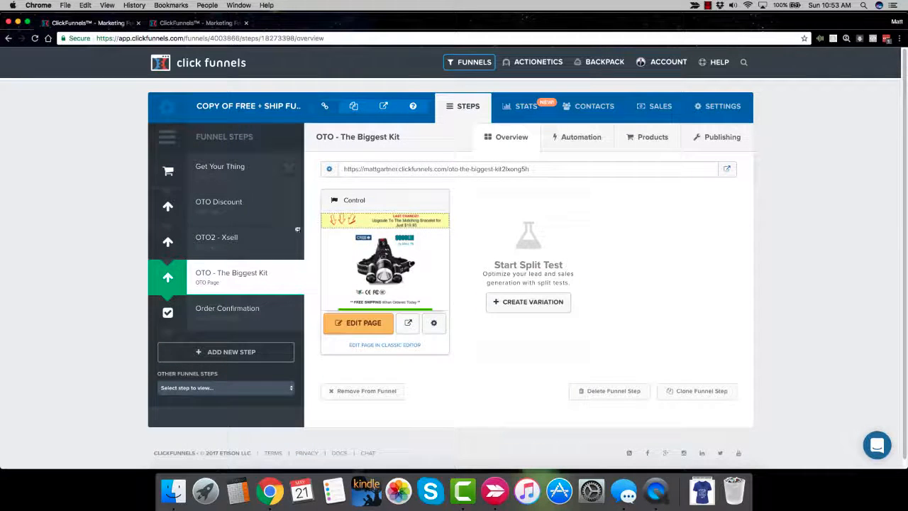
left_click(244, 186)
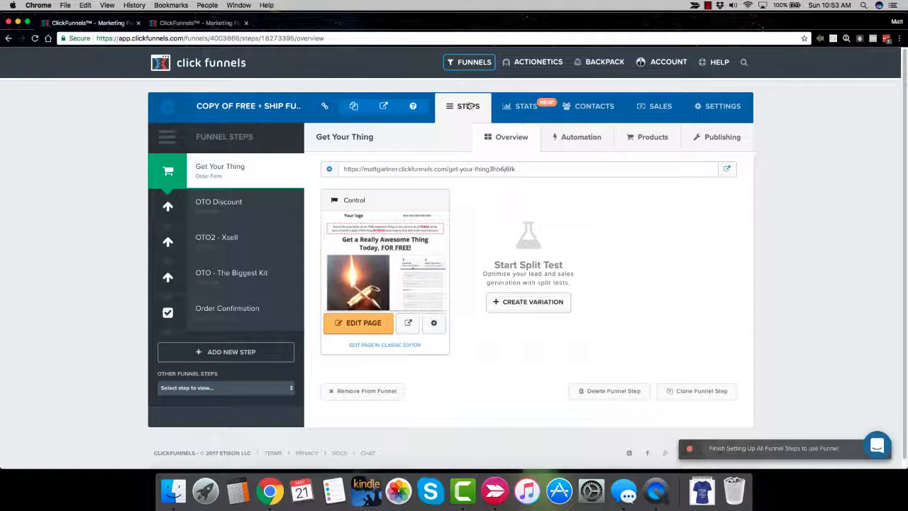
left_click(226, 25)
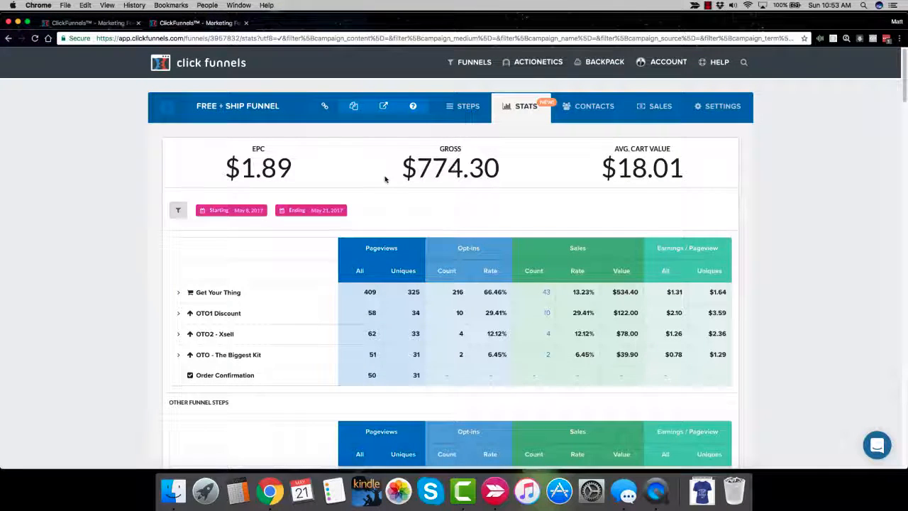
left_click(92, 22)
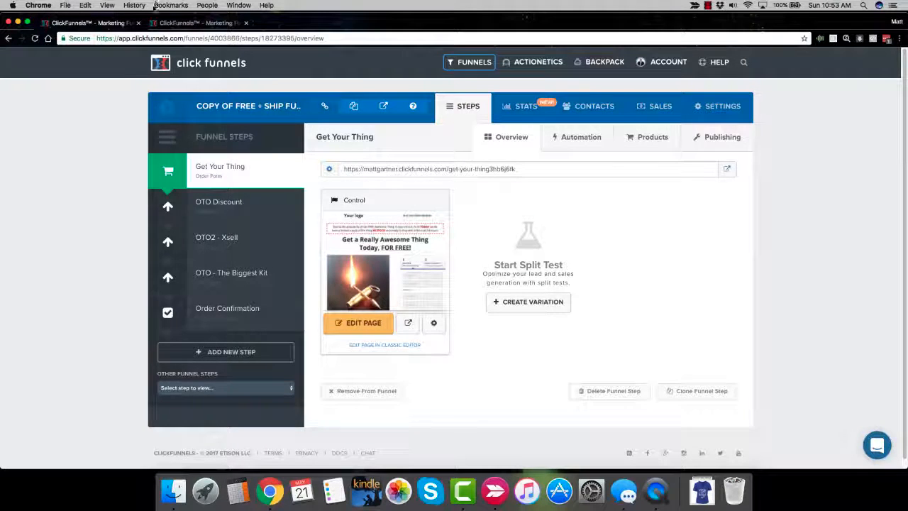
key("ctrl+Tab")
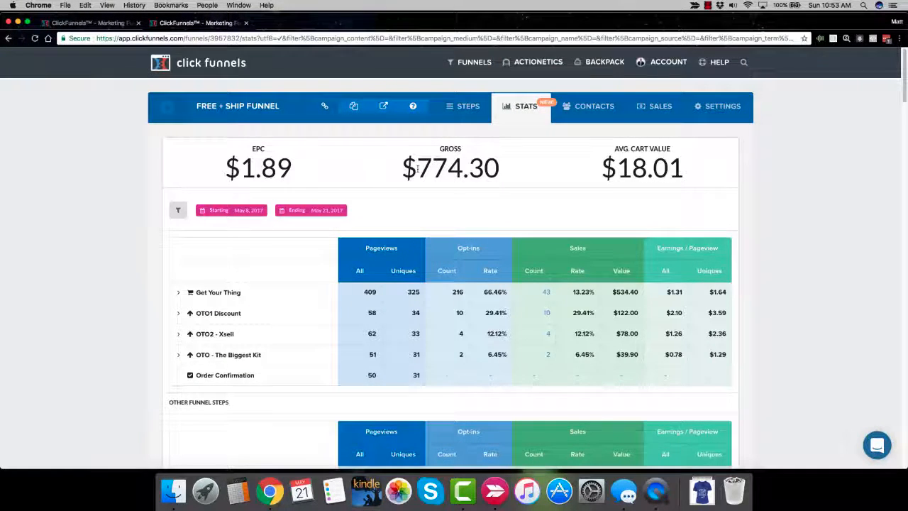
Highlight the live funnel's gross figure again and compare it with the copied funnel's Get Your Thing overview.
left_click_drag(416, 168, 503, 169)
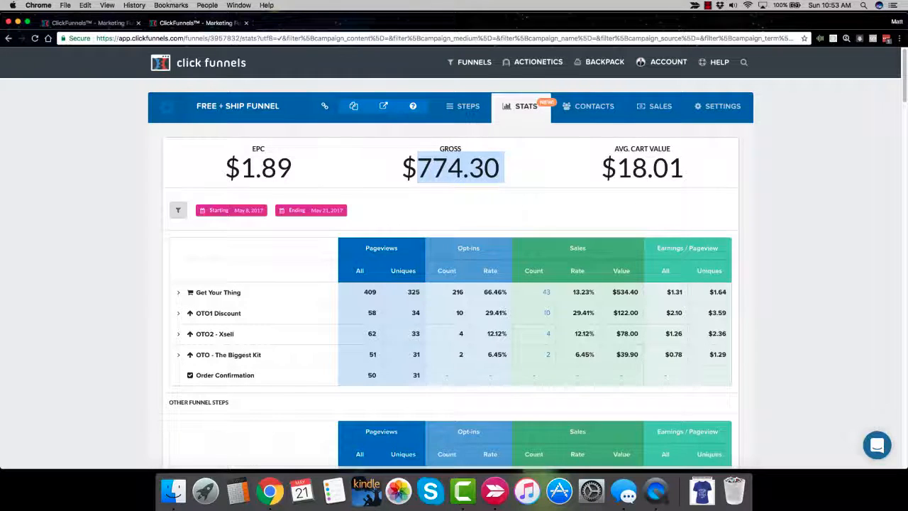
left_click(104, 24)
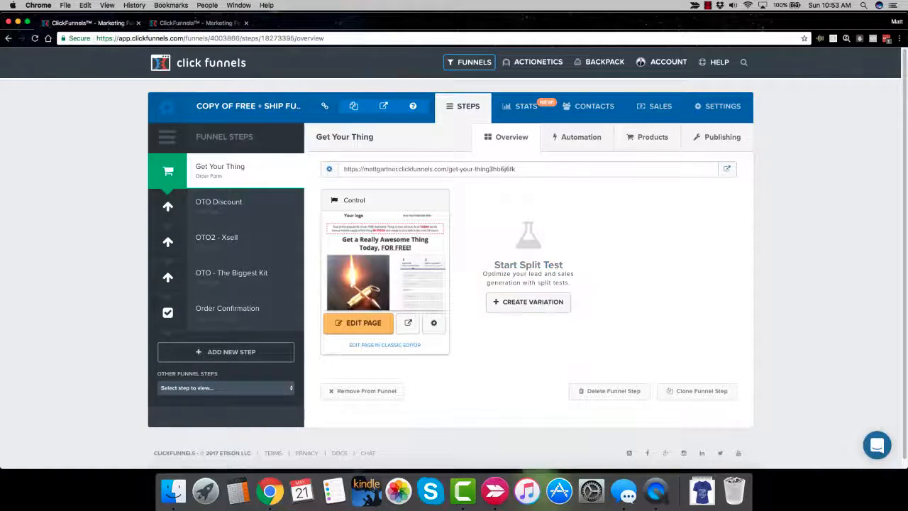
left_click(175, 25)
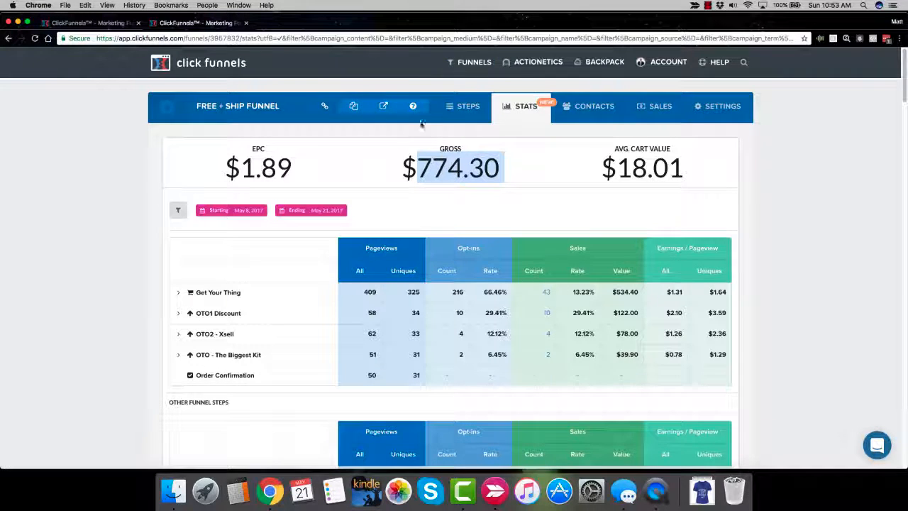
Open the copied funnel's Get Your Thing page in the editor, inspect its mobile and desktop layouts, and return to the step overview.
left_click(65, 25)
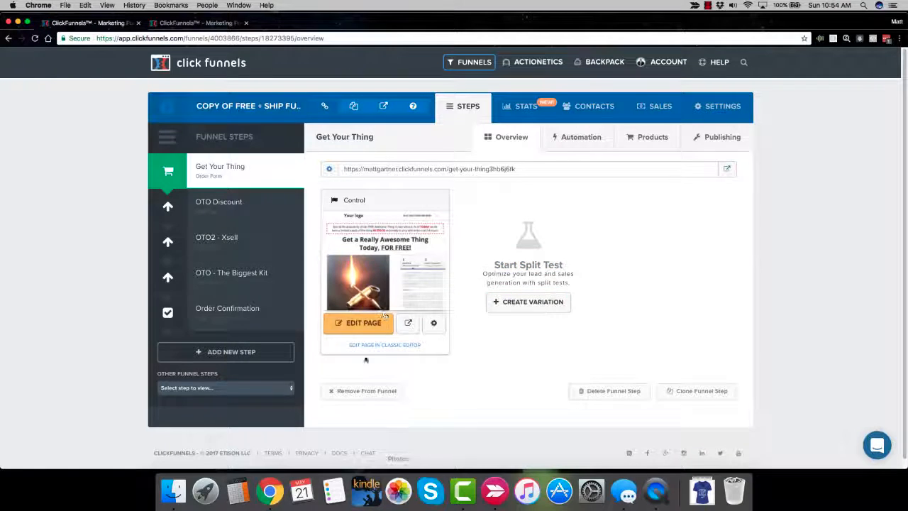
left_click(352, 323)
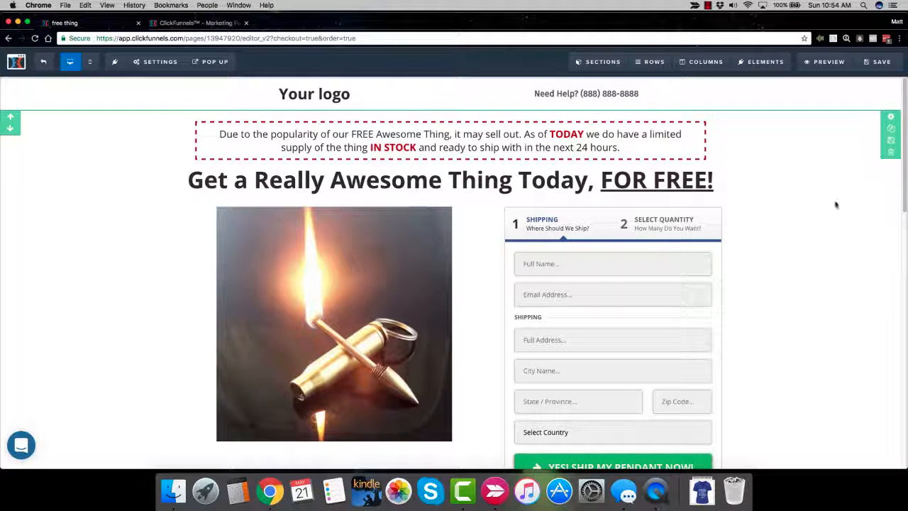
left_click(90, 64)
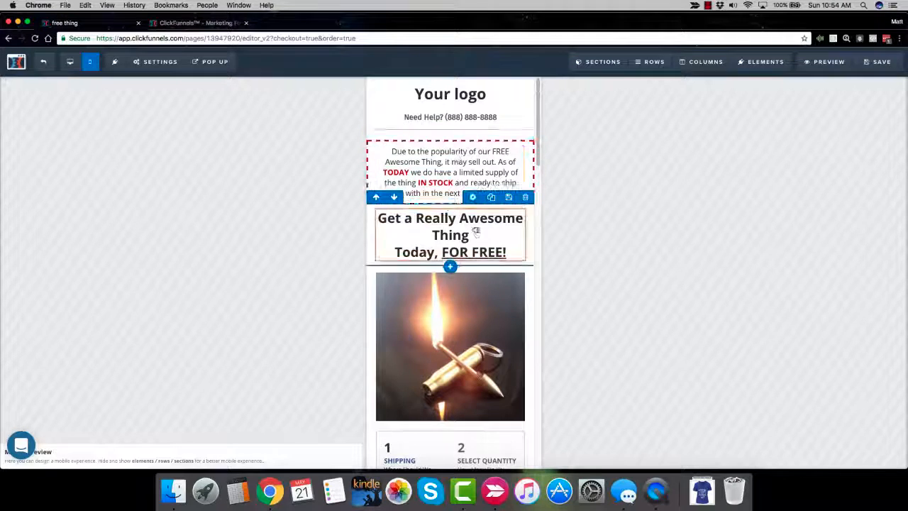
scroll(486, 272, "down", 1)
scroll(486, 272, "down", 10)
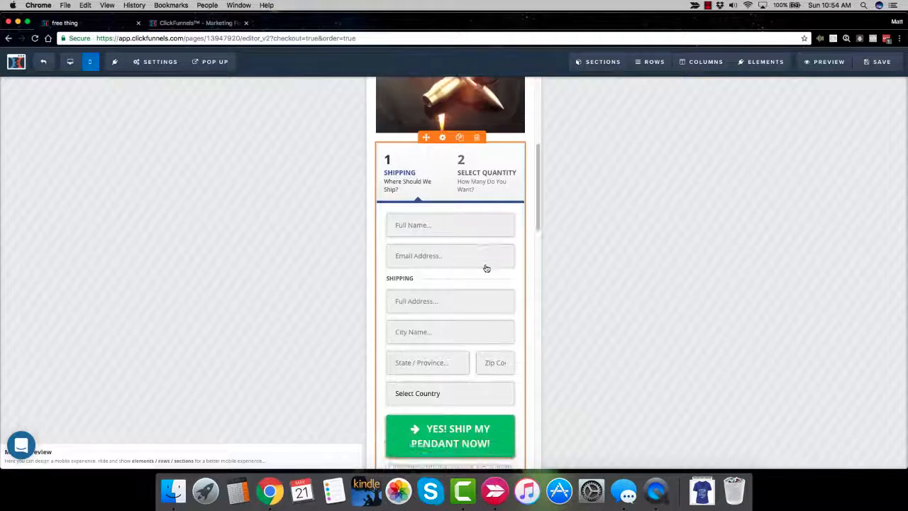
scroll(486, 266, "down", 10)
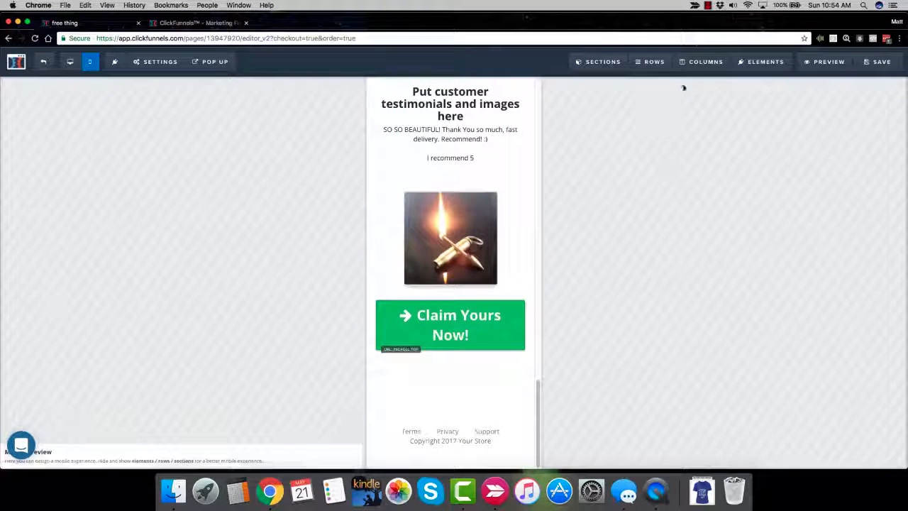
left_click(65, 64)
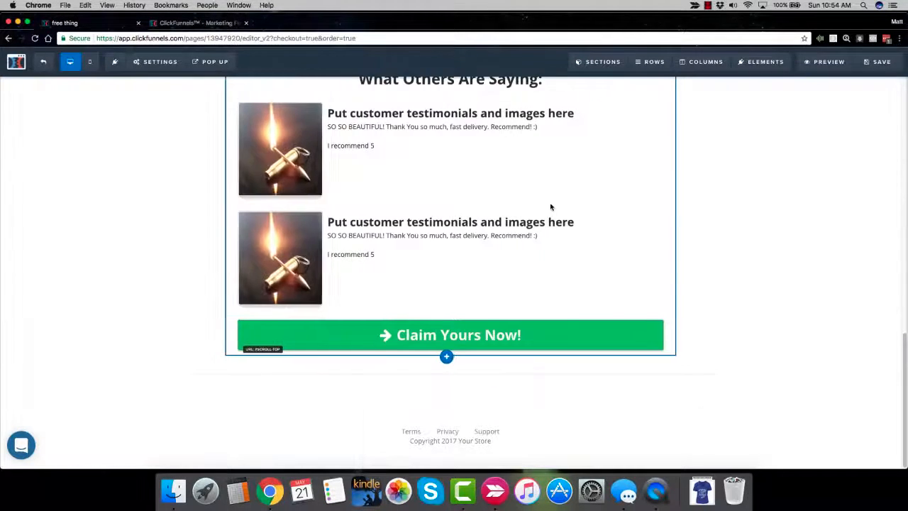
left_click(41, 64)
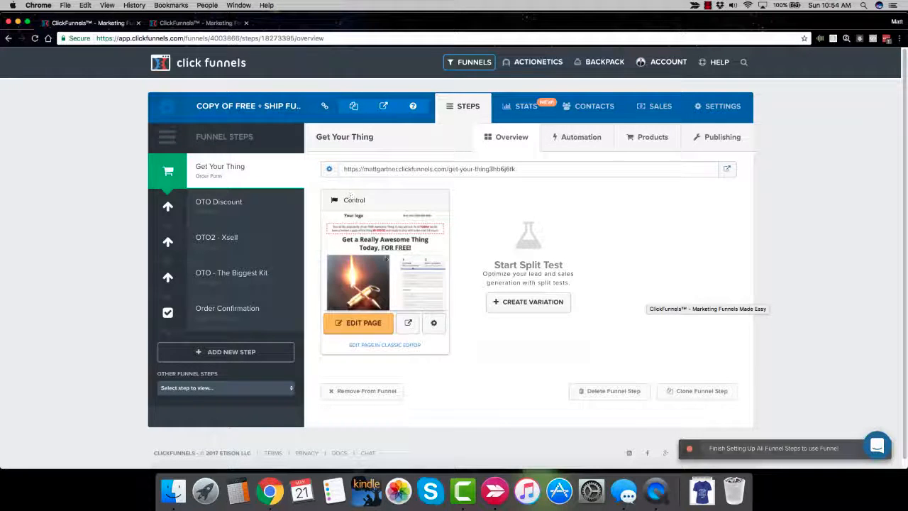
Create a split test variation by duplicating the Get Your Thing page and divide the traffic 50% to each version.
left_click(540, 304)
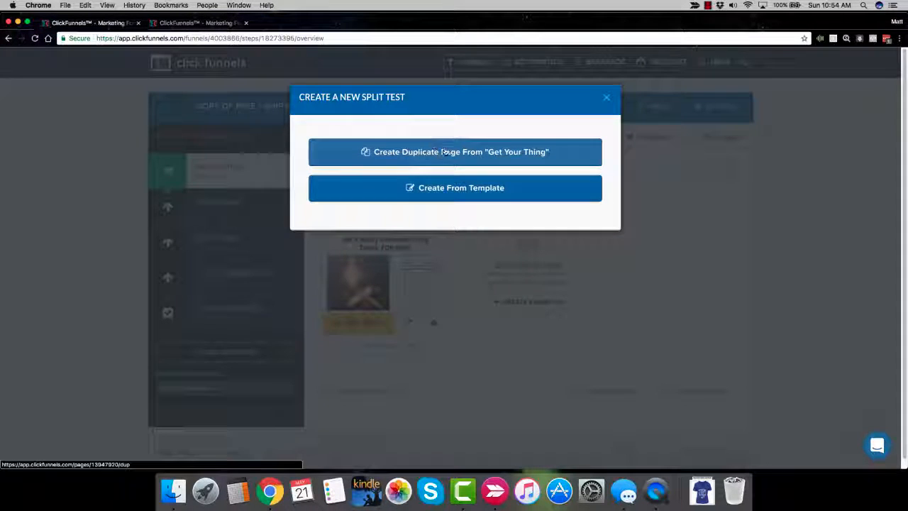
left_click(607, 98)
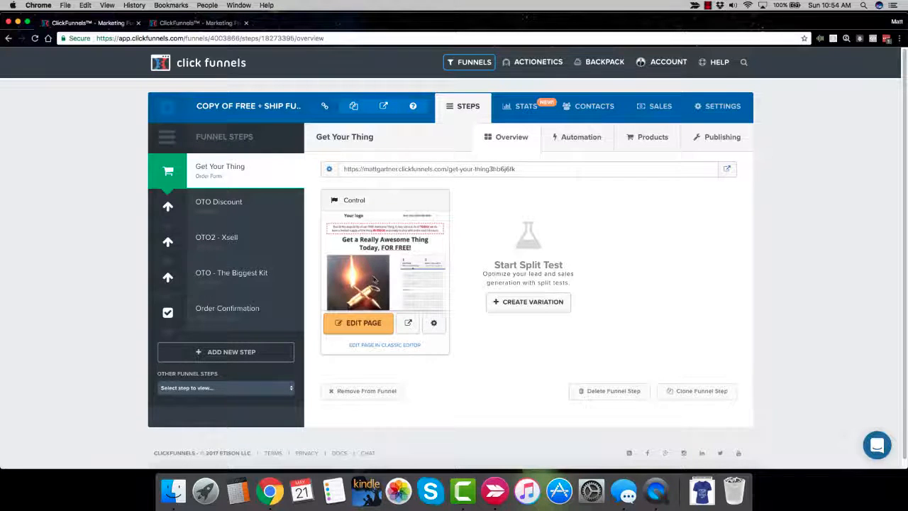
left_click(518, 301)
left_click(434, 161)
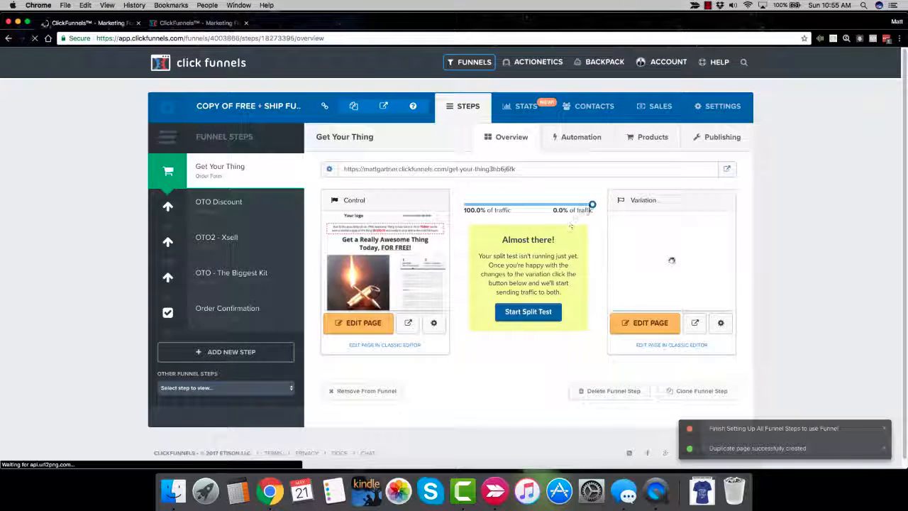
left_click_drag(591, 205, 534, 206)
left_click_drag(529, 205, 527, 205)
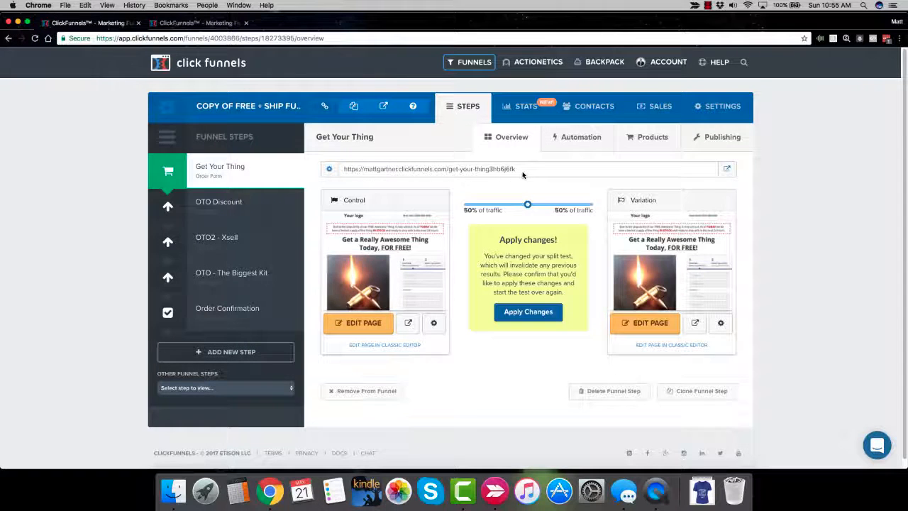
Delete the split test variation of the Get Your Thing page.
mouse_move(635, 252)
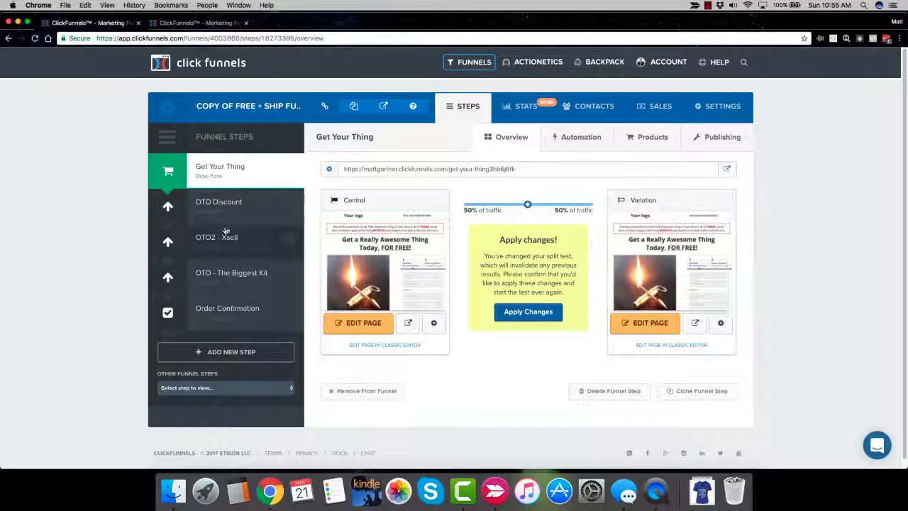
left_click(724, 324)
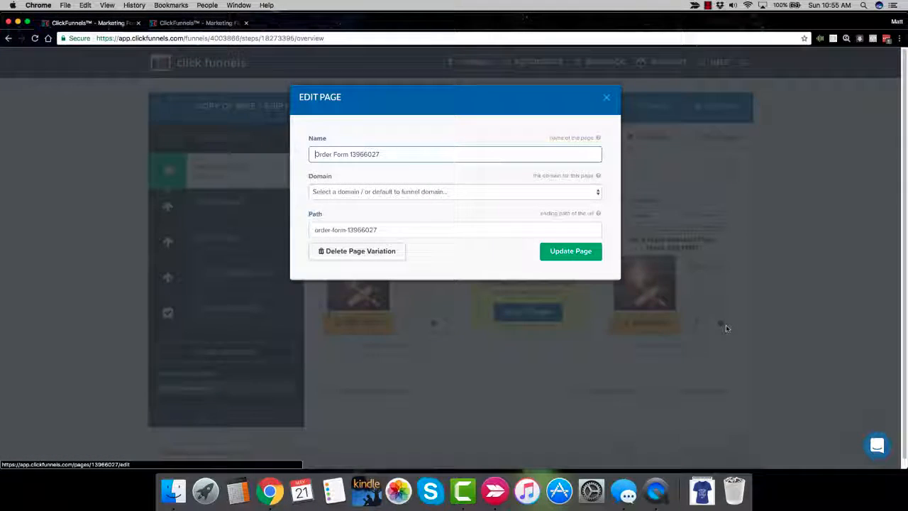
left_click(390, 252)
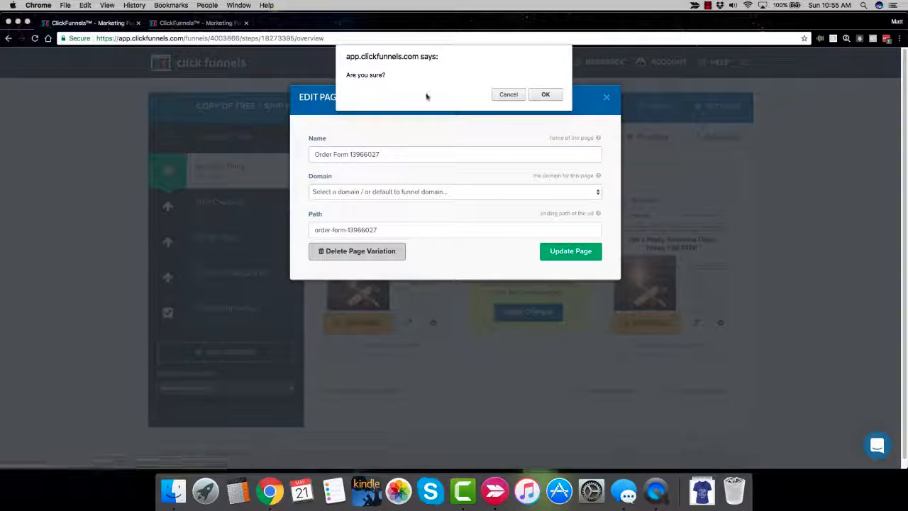
left_click(545, 94)
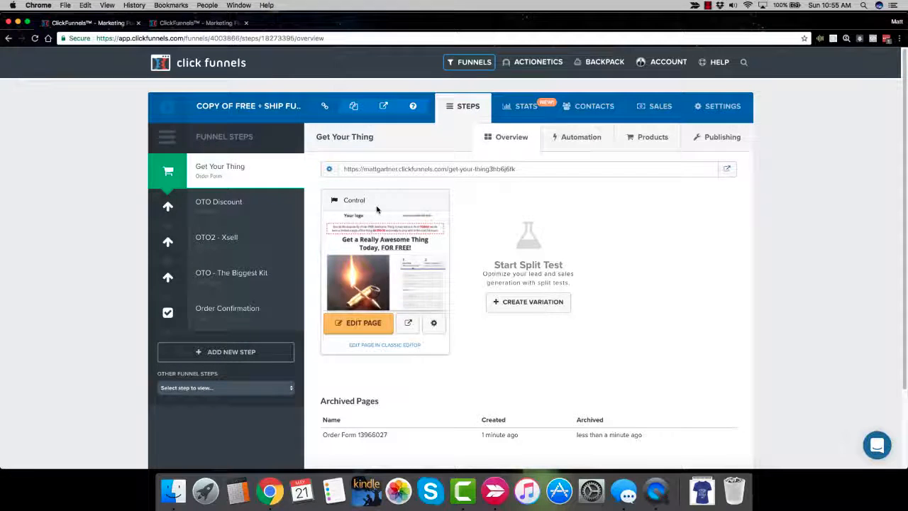
Preview the Get Your Thing control page, review its order form, product details and testimonials, and close the preview.
left_click(407, 326)
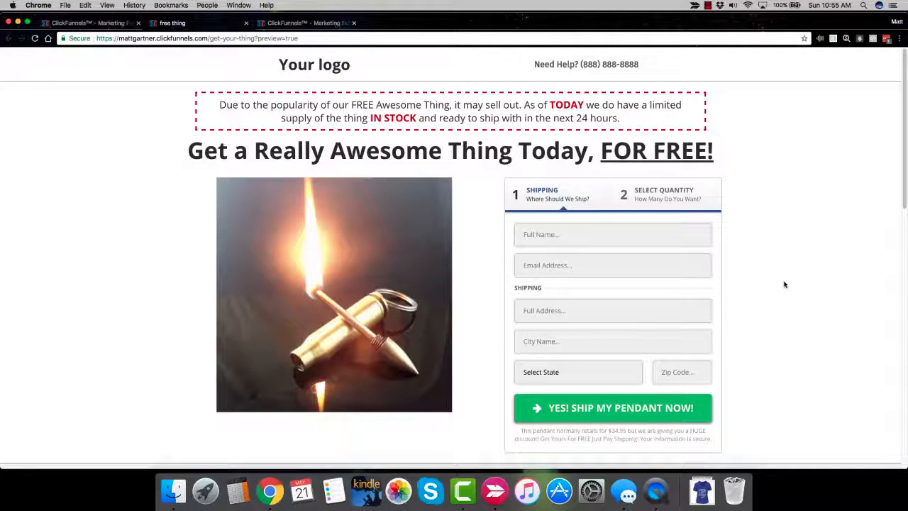
scroll(778, 284, "down", 5)
scroll(776, 280, "up", 5)
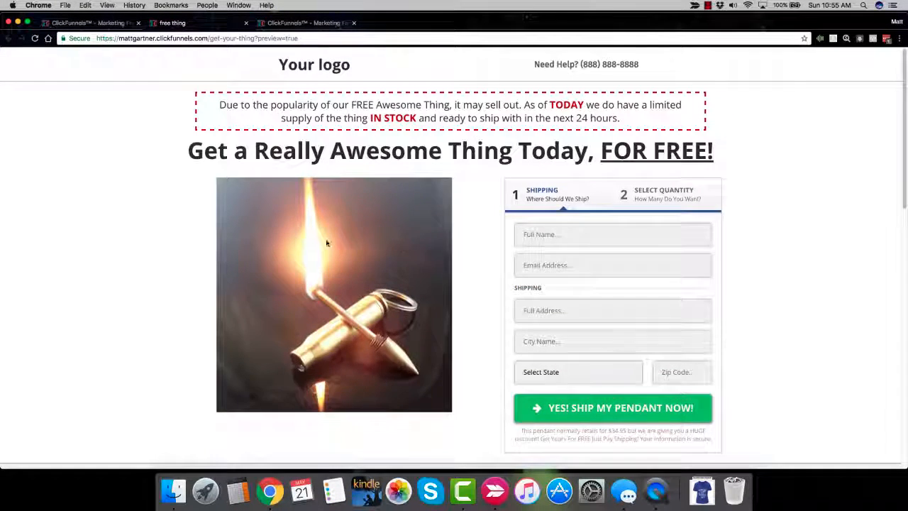
scroll(325, 245, "down", 5)
scroll(279, 285, "down", 5)
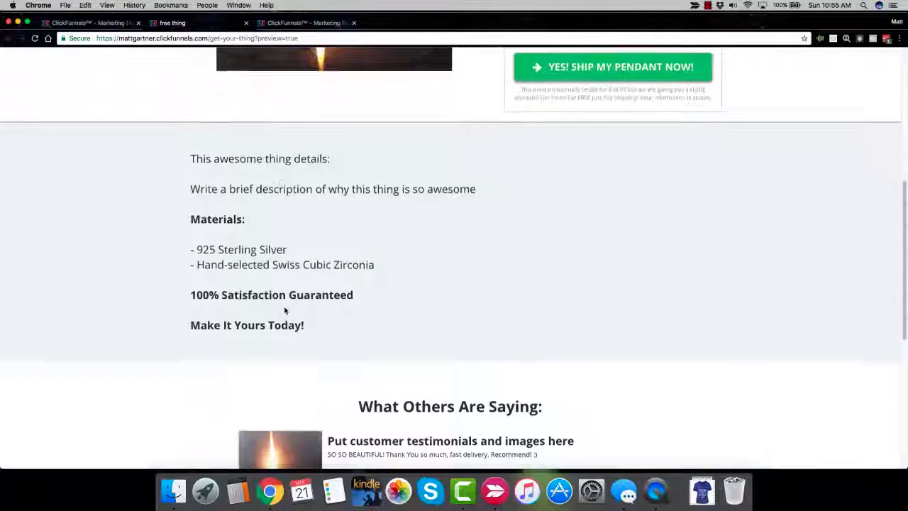
scroll(342, 327, "down", 3)
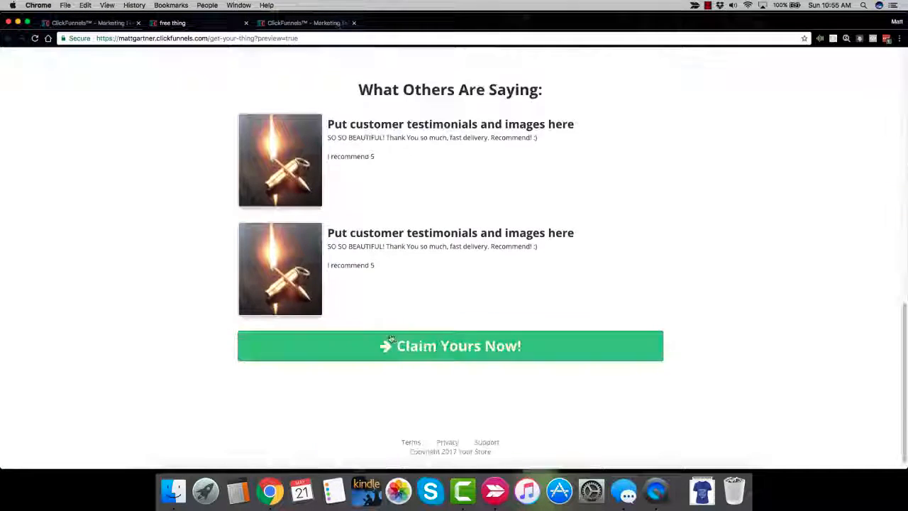
scroll(348, 219, "up", 1)
scroll(522, 298, "up", 2)
scroll(391, 246, "up", 4)
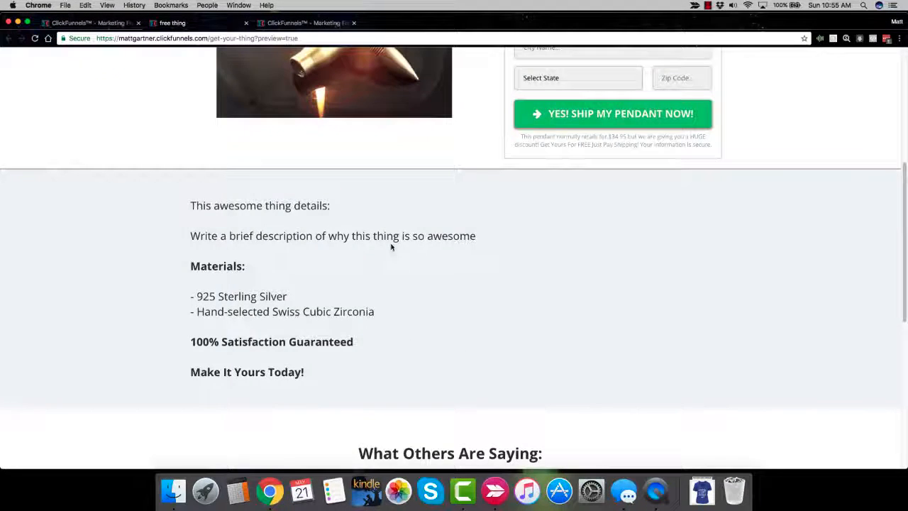
scroll(423, 320, "down", 4)
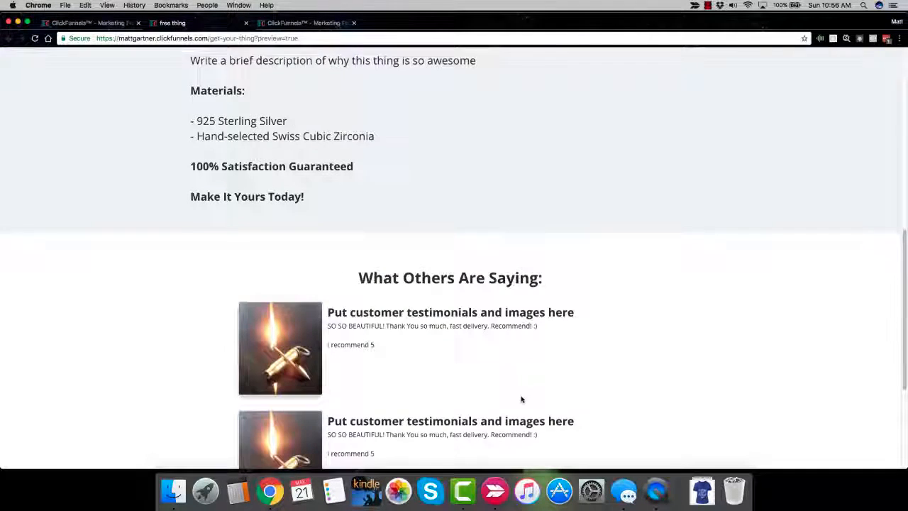
scroll(521, 399, "down", 2)
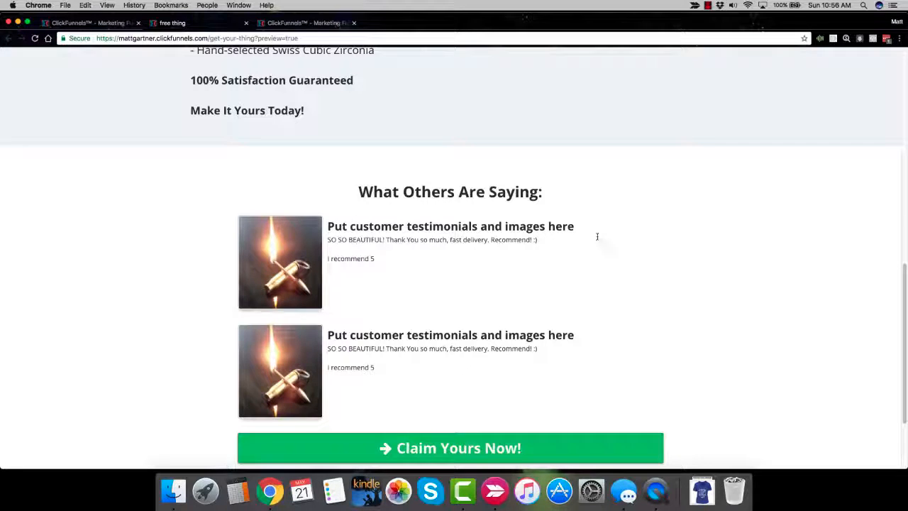
scroll(344, 210, "down", 3)
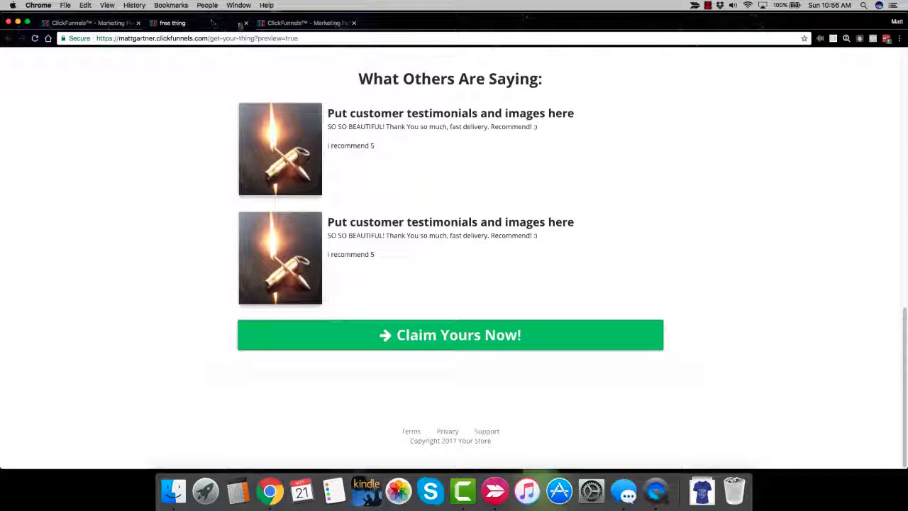
left_click(246, 22)
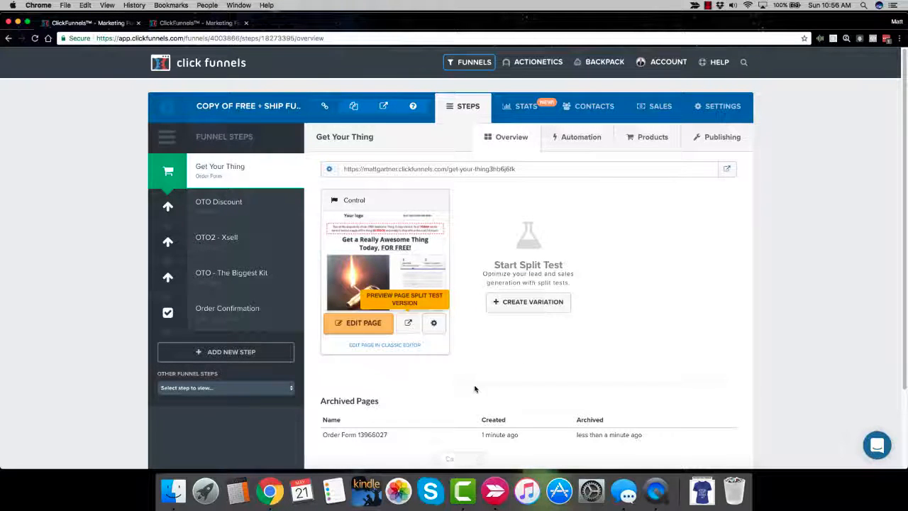
View the support chat conversations from the help options and close them.
left_click(717, 62)
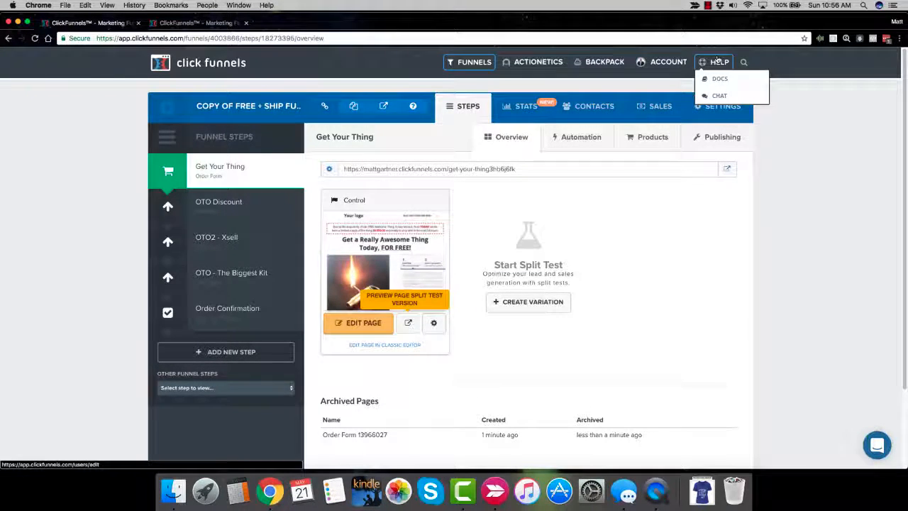
left_click(718, 95)
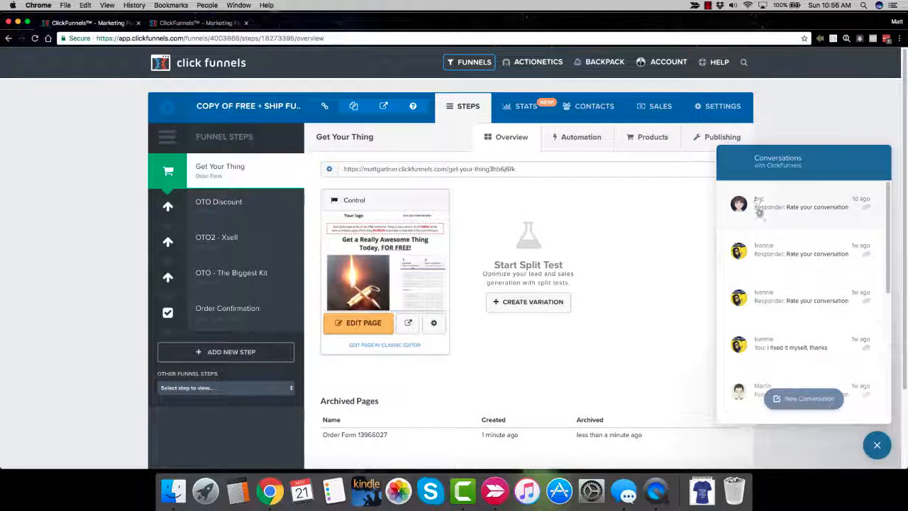
left_click(877, 445)
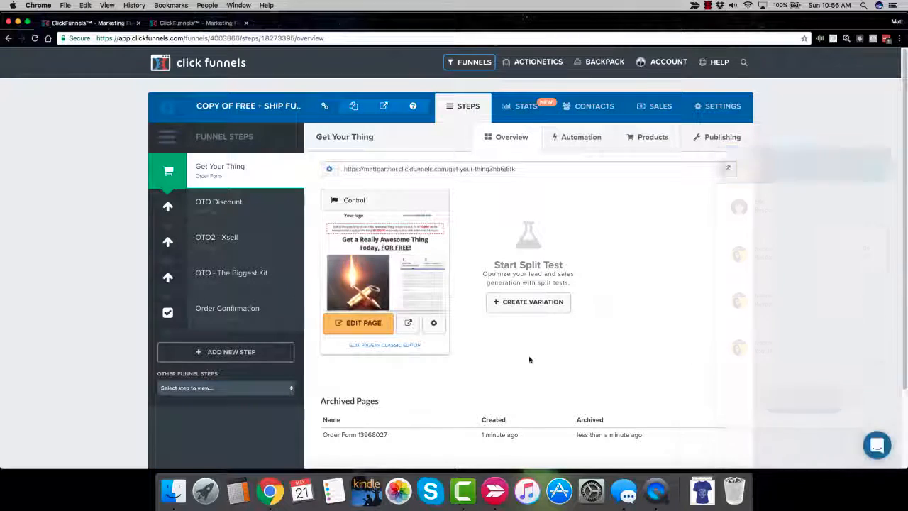